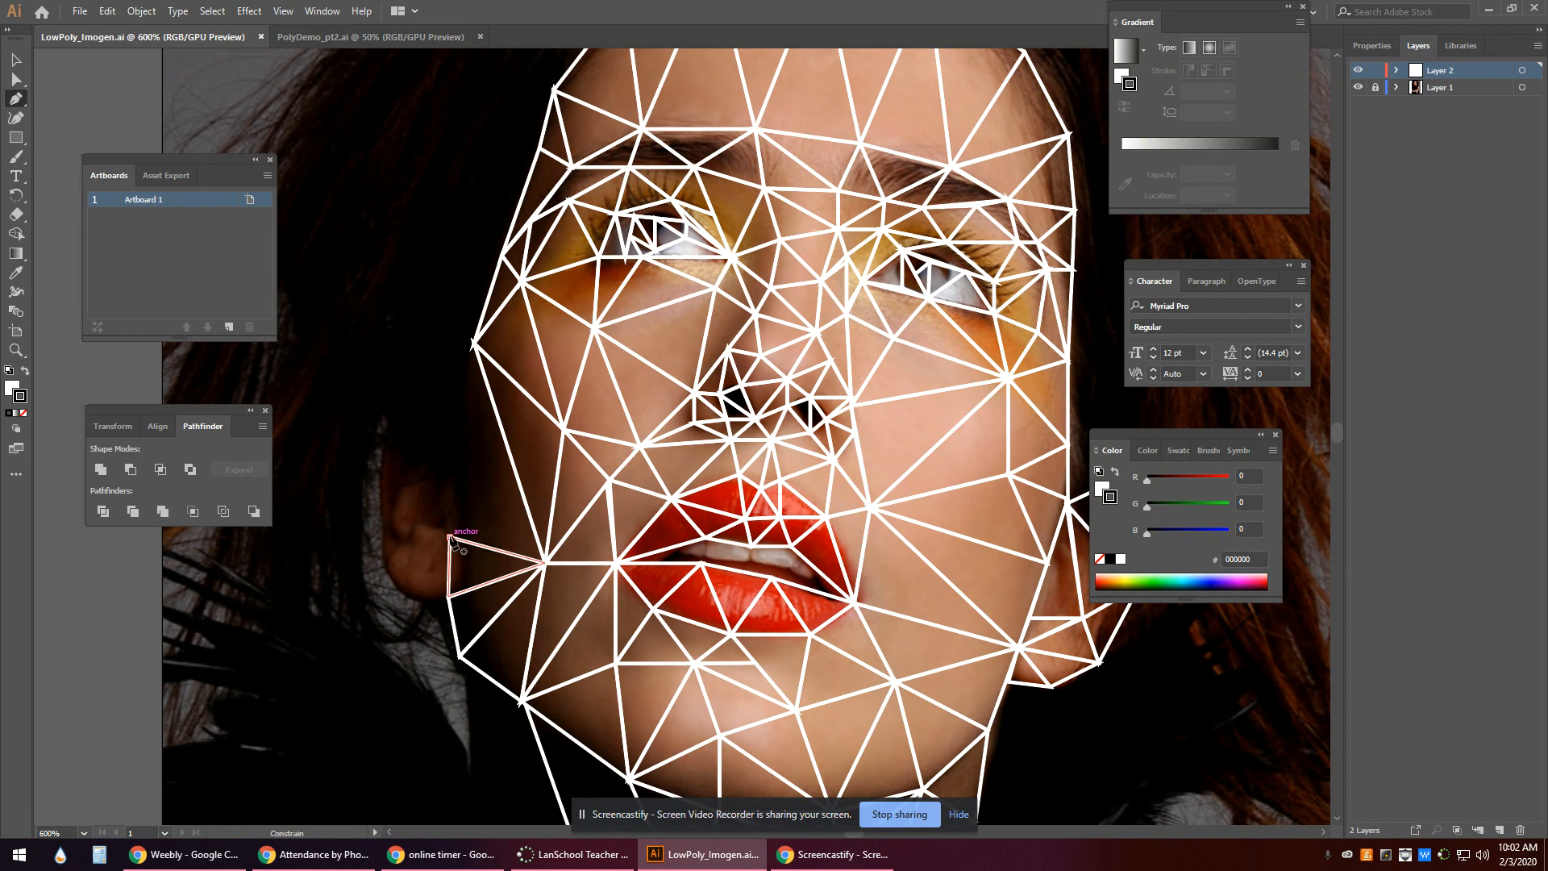
Complete a Pen tool triangle along the face's left edge, connecting the ear, cheek and temple anchor points.
left_click(545, 562)
left_click(473, 342)
left_click(449, 535)
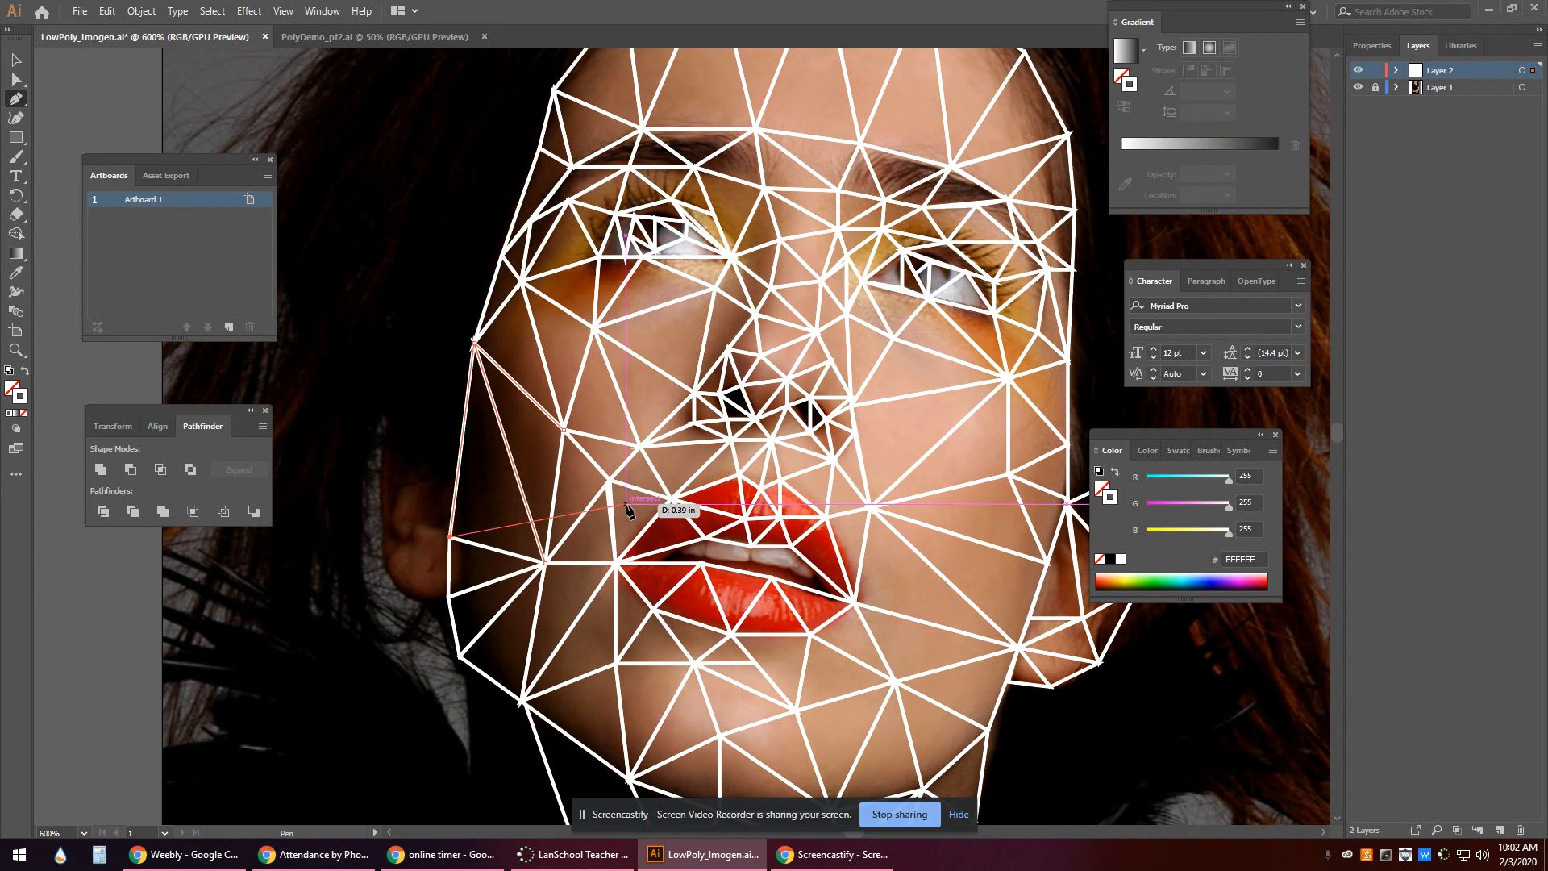
key("b")
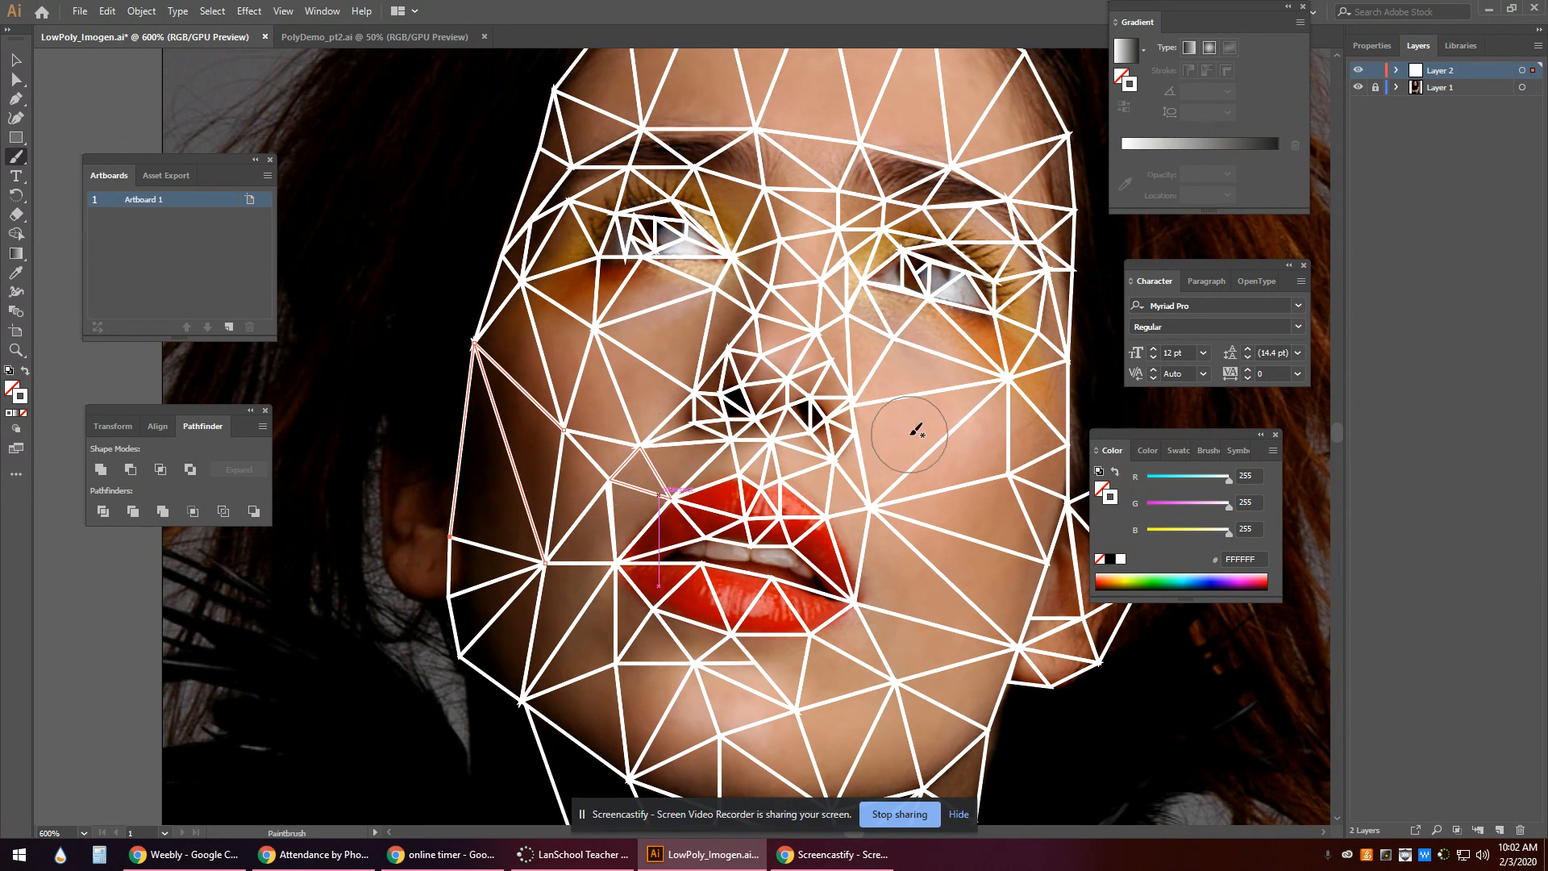
Fill the large cheek triangle beside the nose with the pink skin tone sampled from the photo inside it.
key("v")
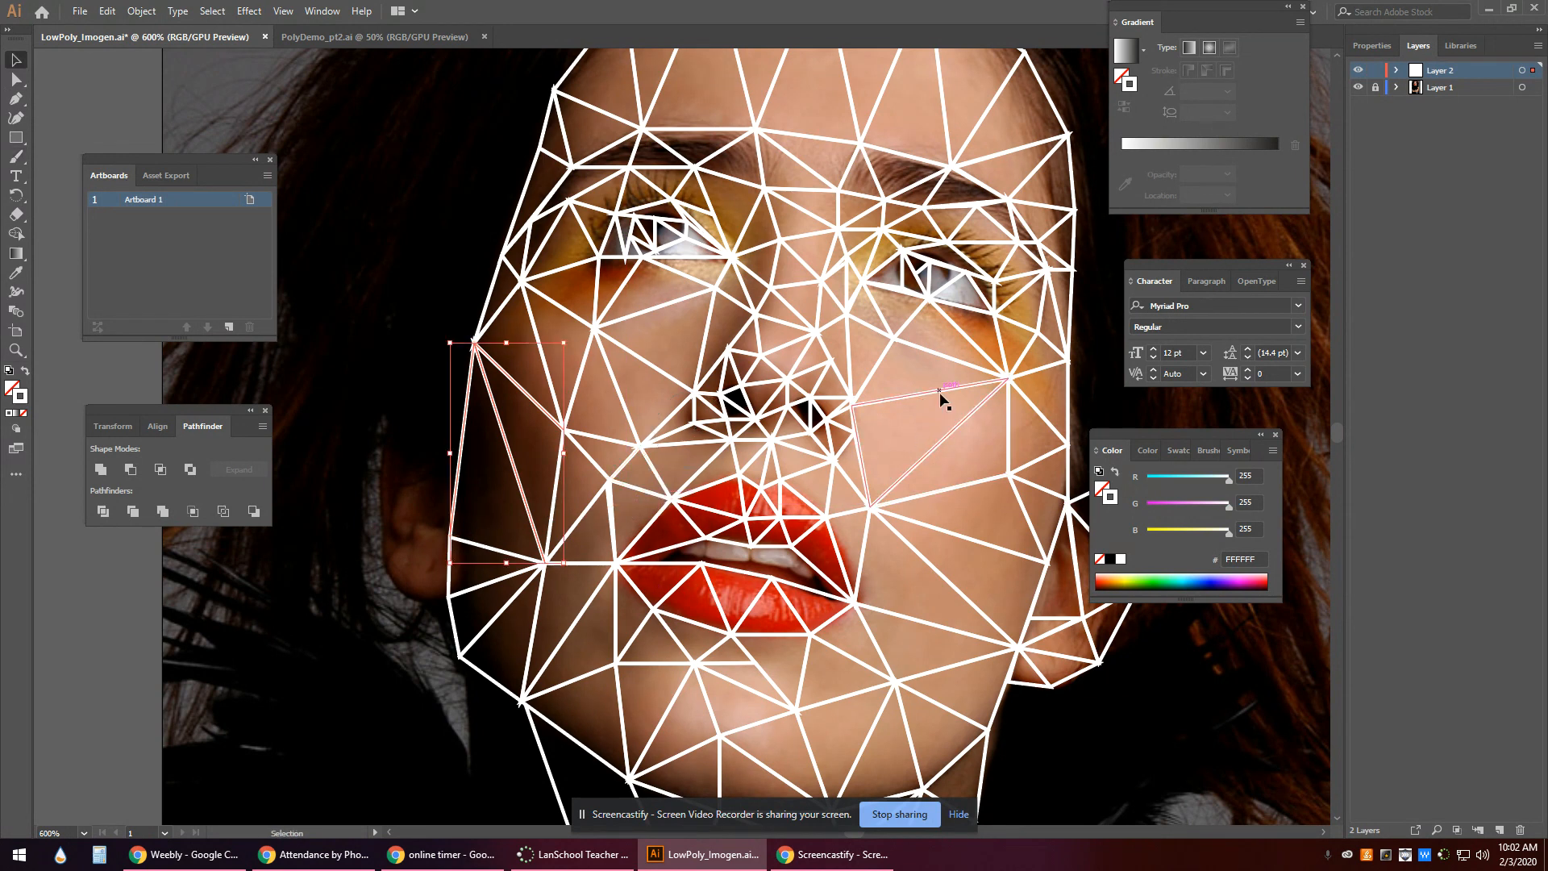
left_click(941, 392)
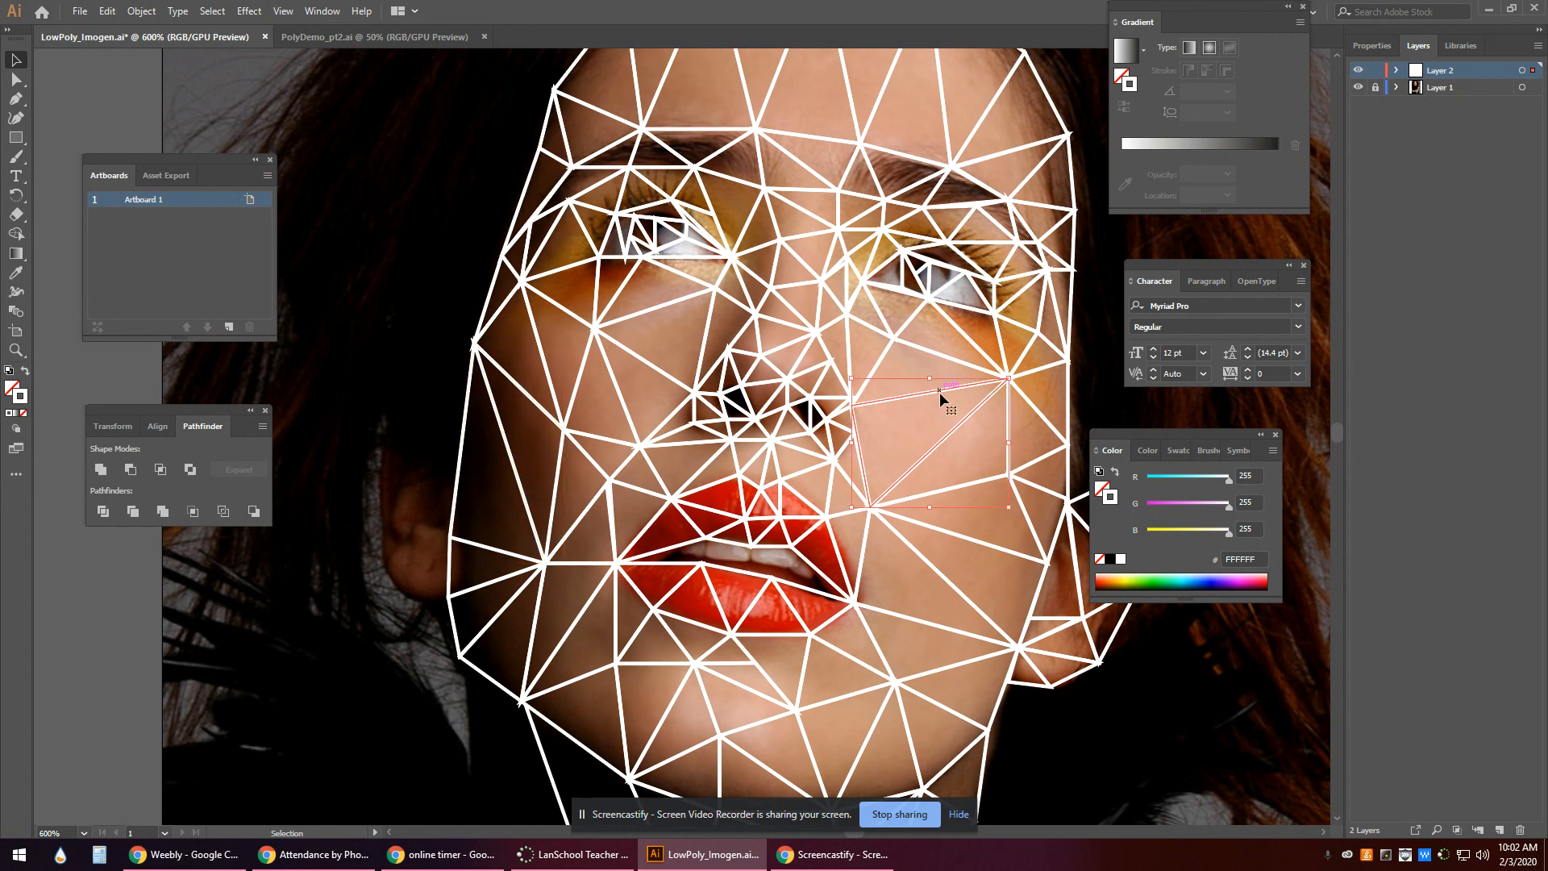
key("o")
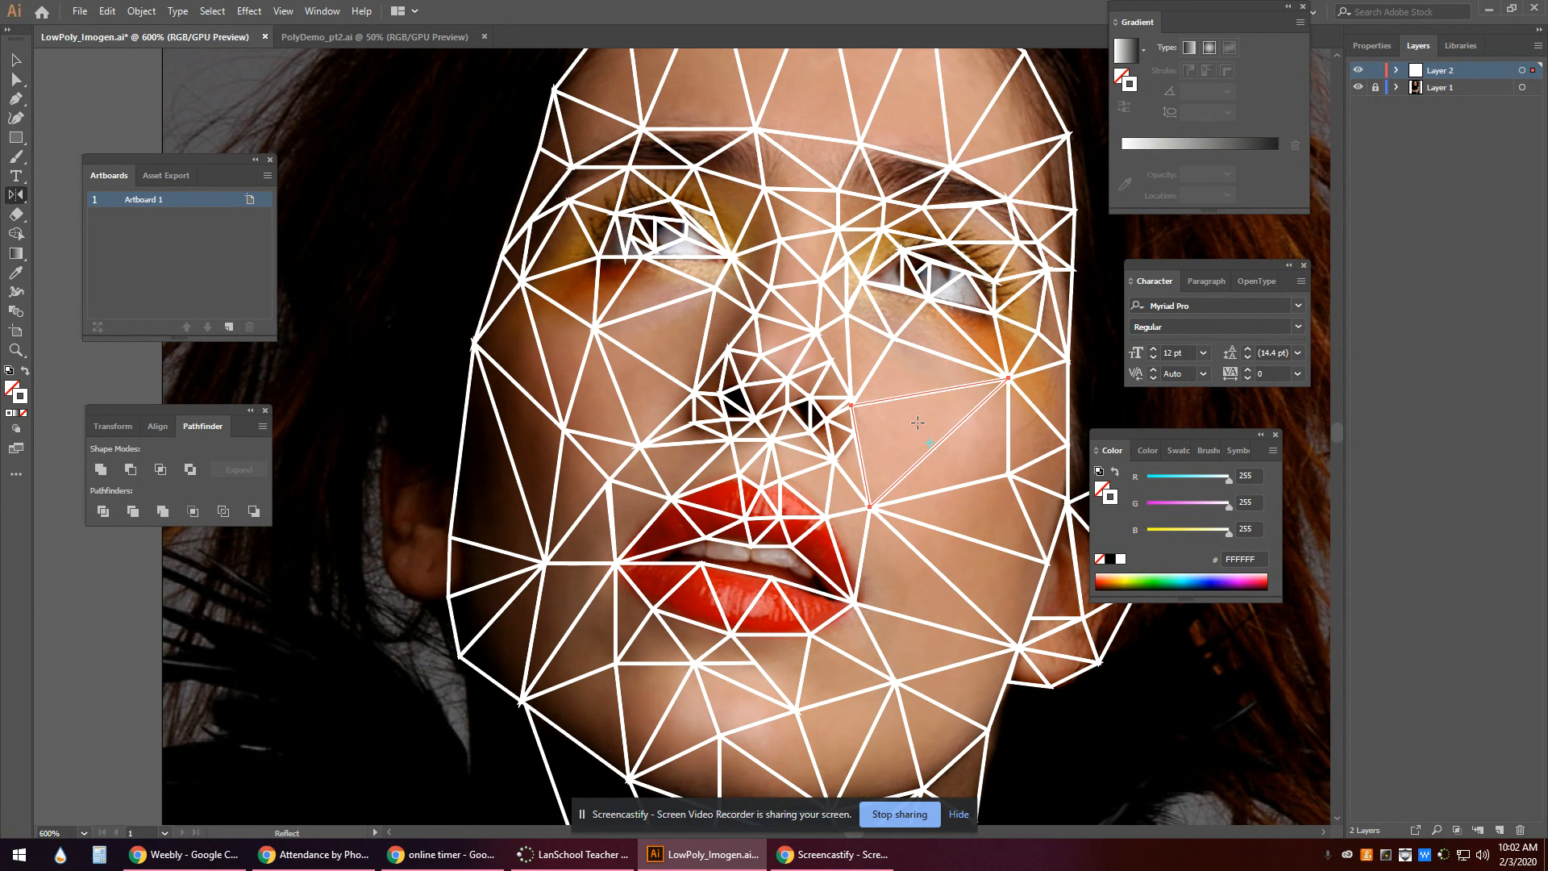
key("i")
key("i")
left_click(918, 420)
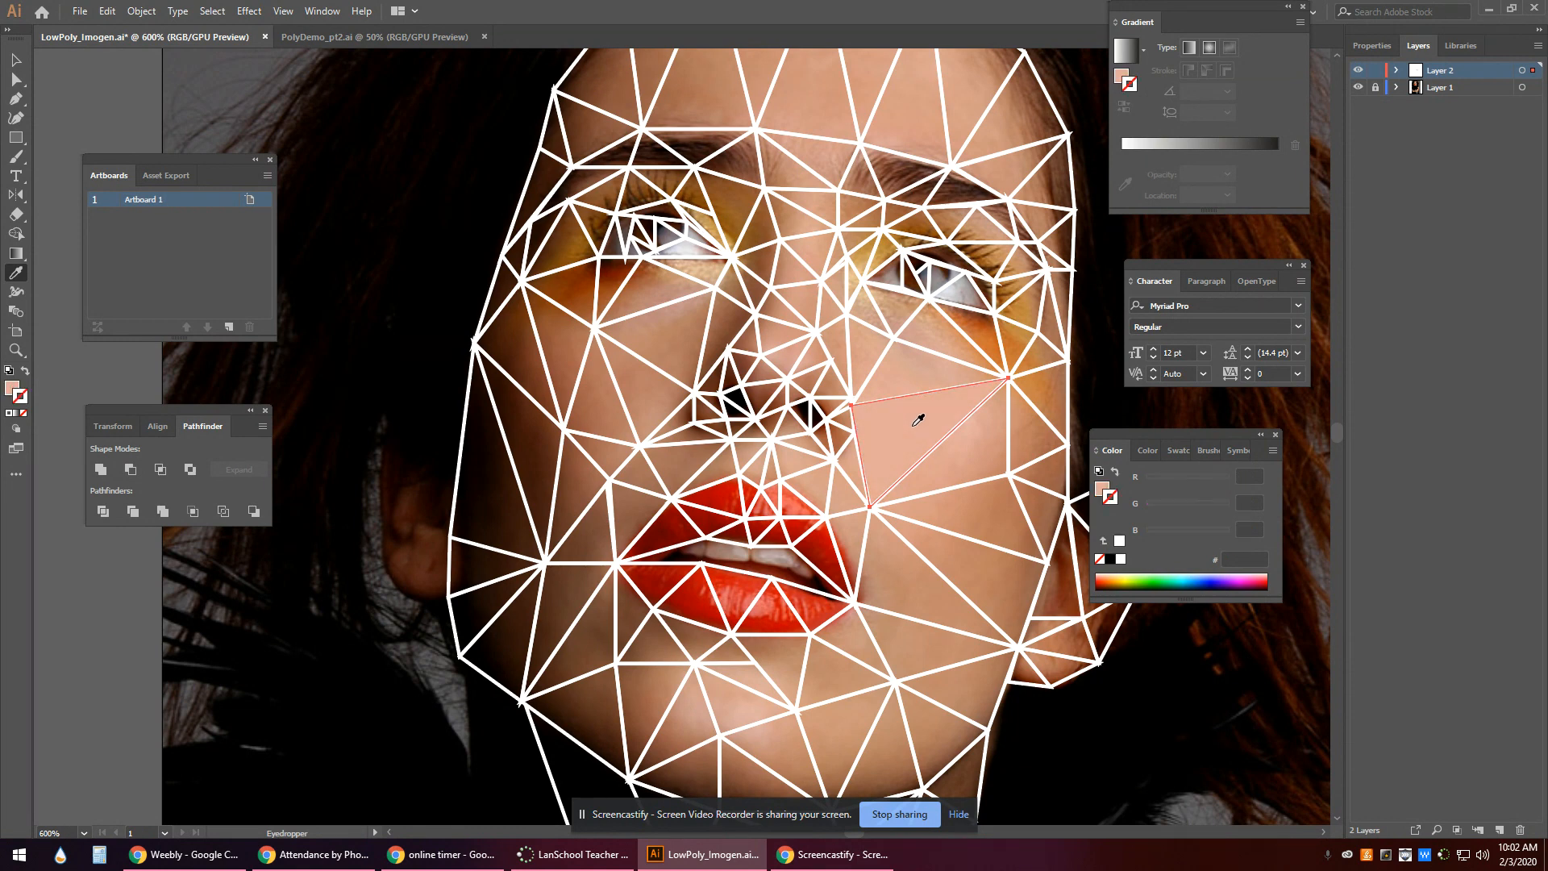
key("v")
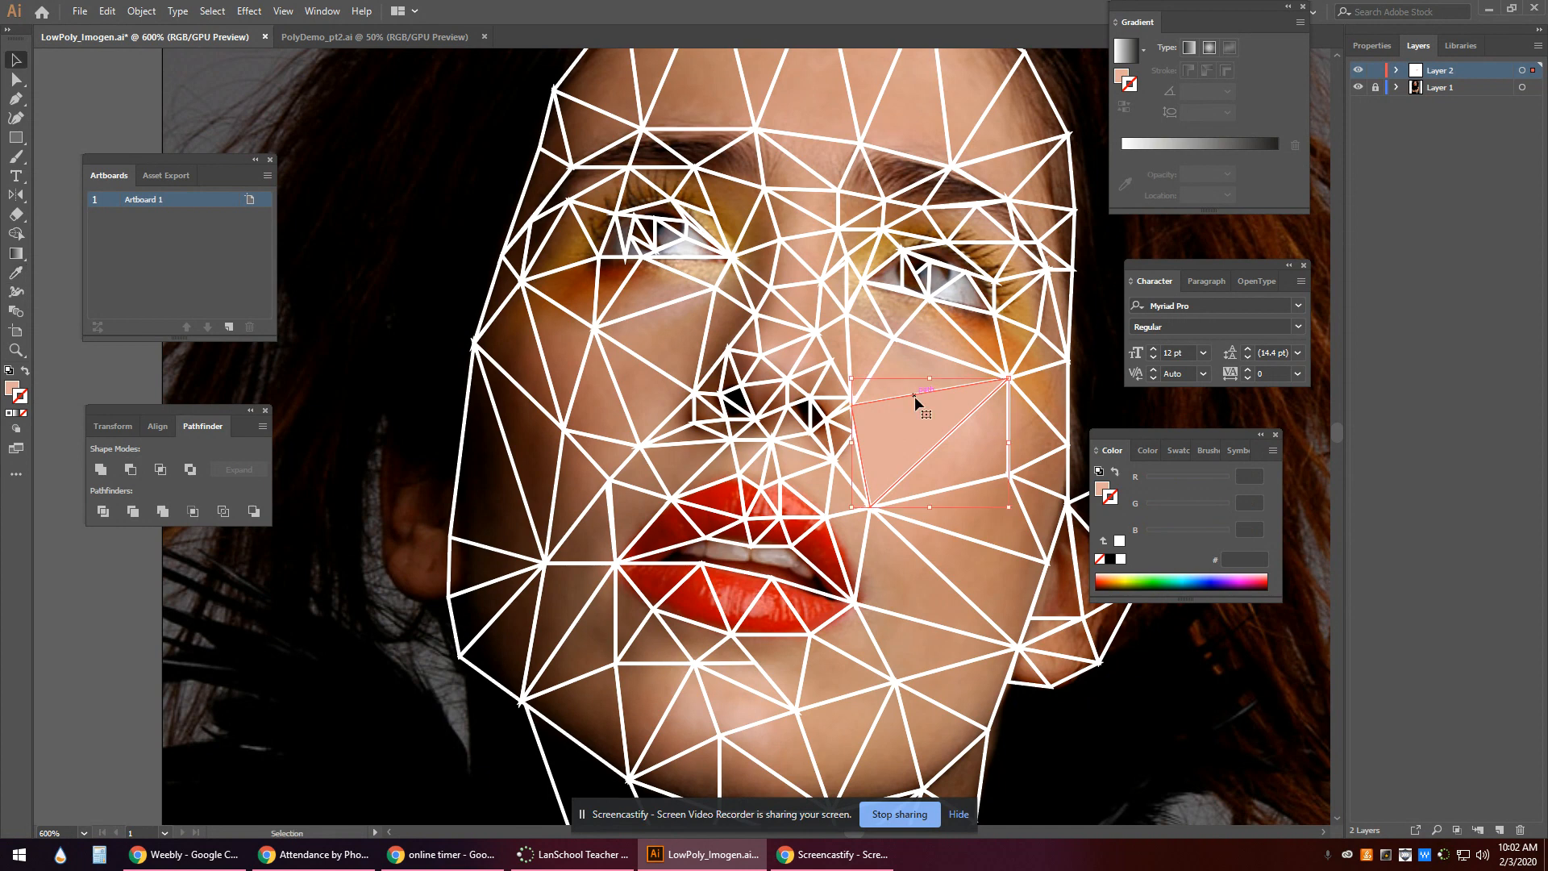
Fill the two triangles between that cheek triangle and the lower eyelid with skin tones sampled from the photo inside each.
left_click(917, 359)
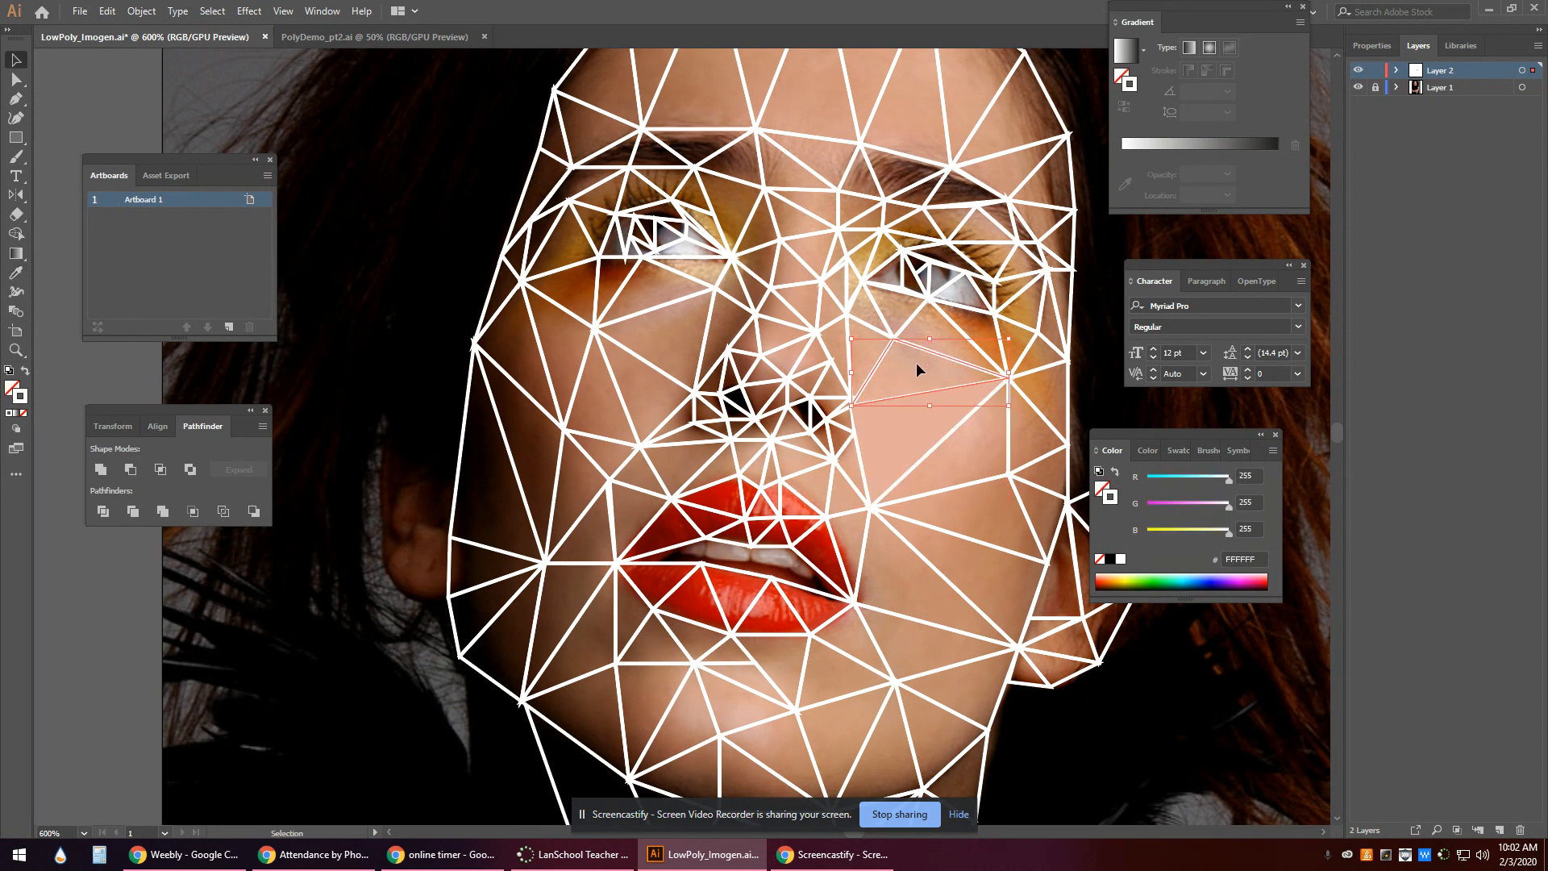
key("i")
left_click(917, 364)
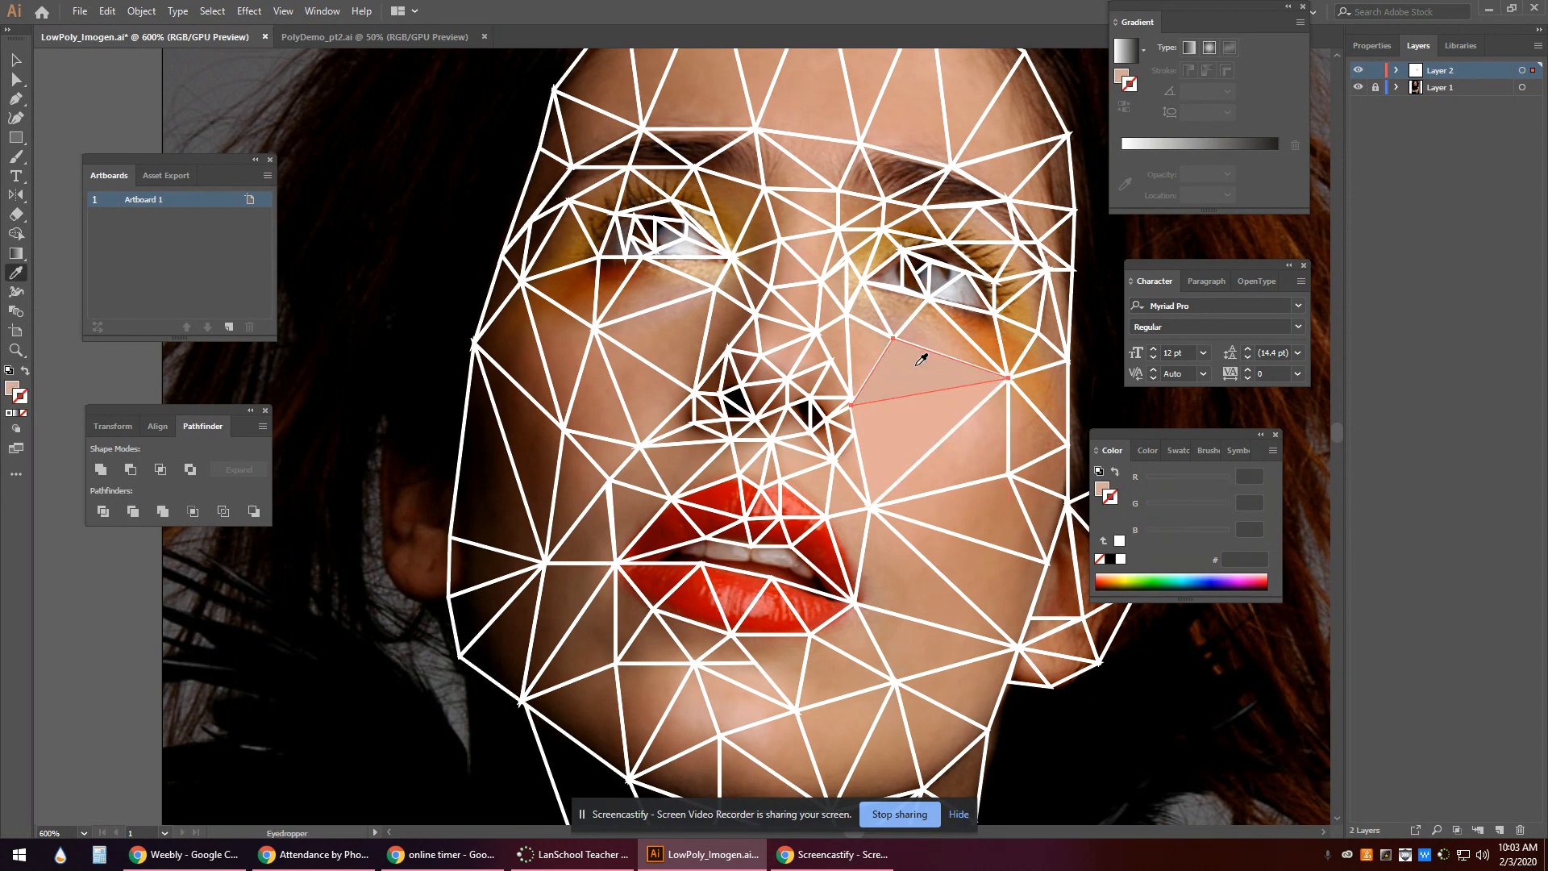
key("v")
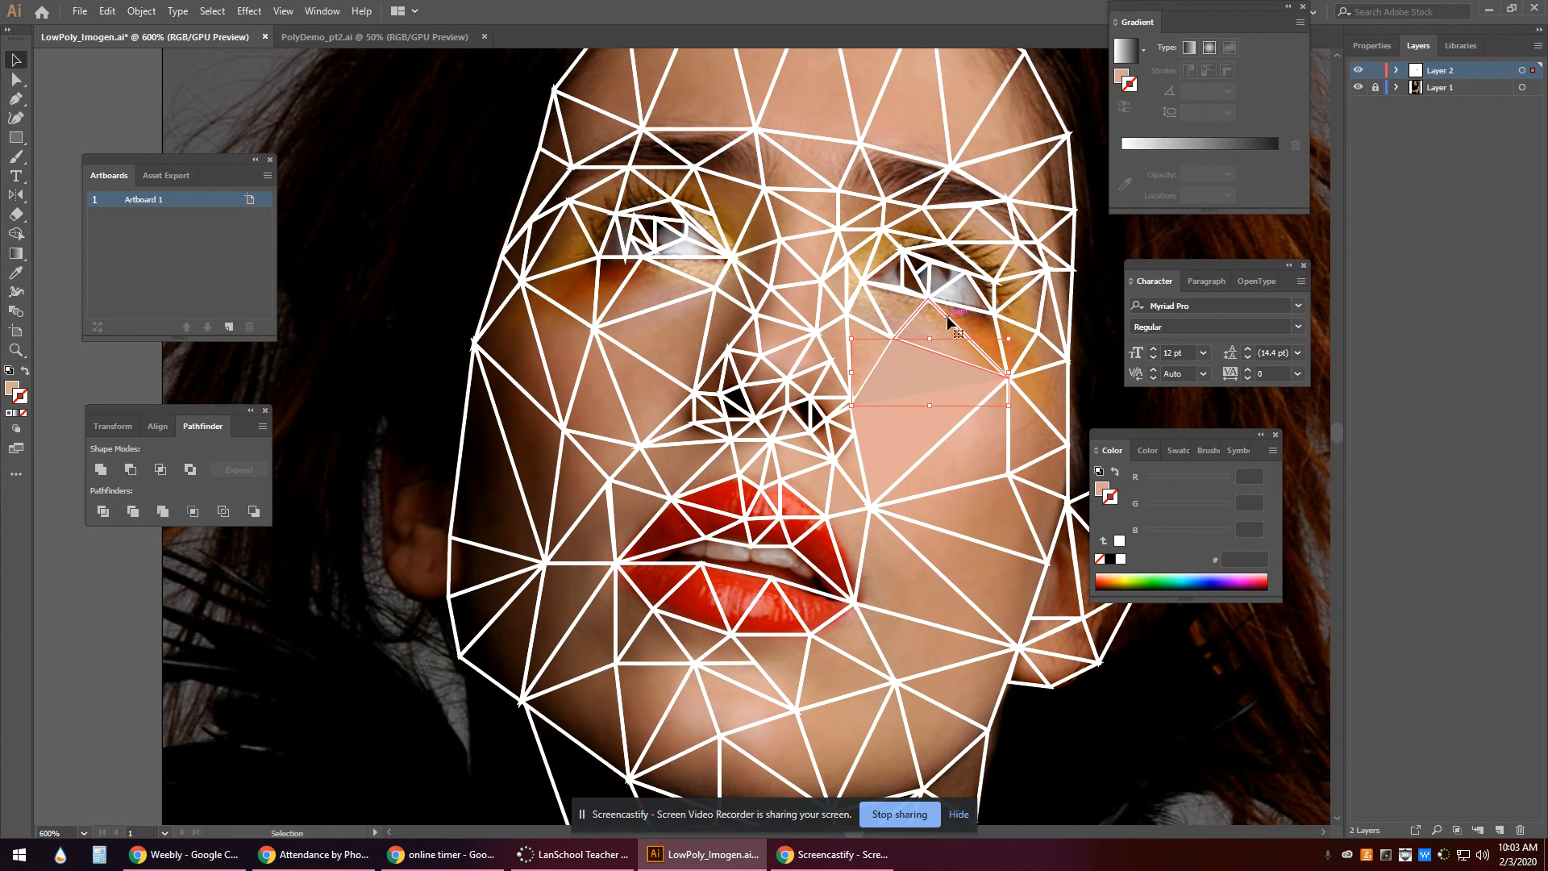
left_click(946, 316)
key("i")
left_click(961, 336)
Fill the small triangle below the right eye's outer corner with the orange eyeshadow colour sampled from the photo.
key("v")
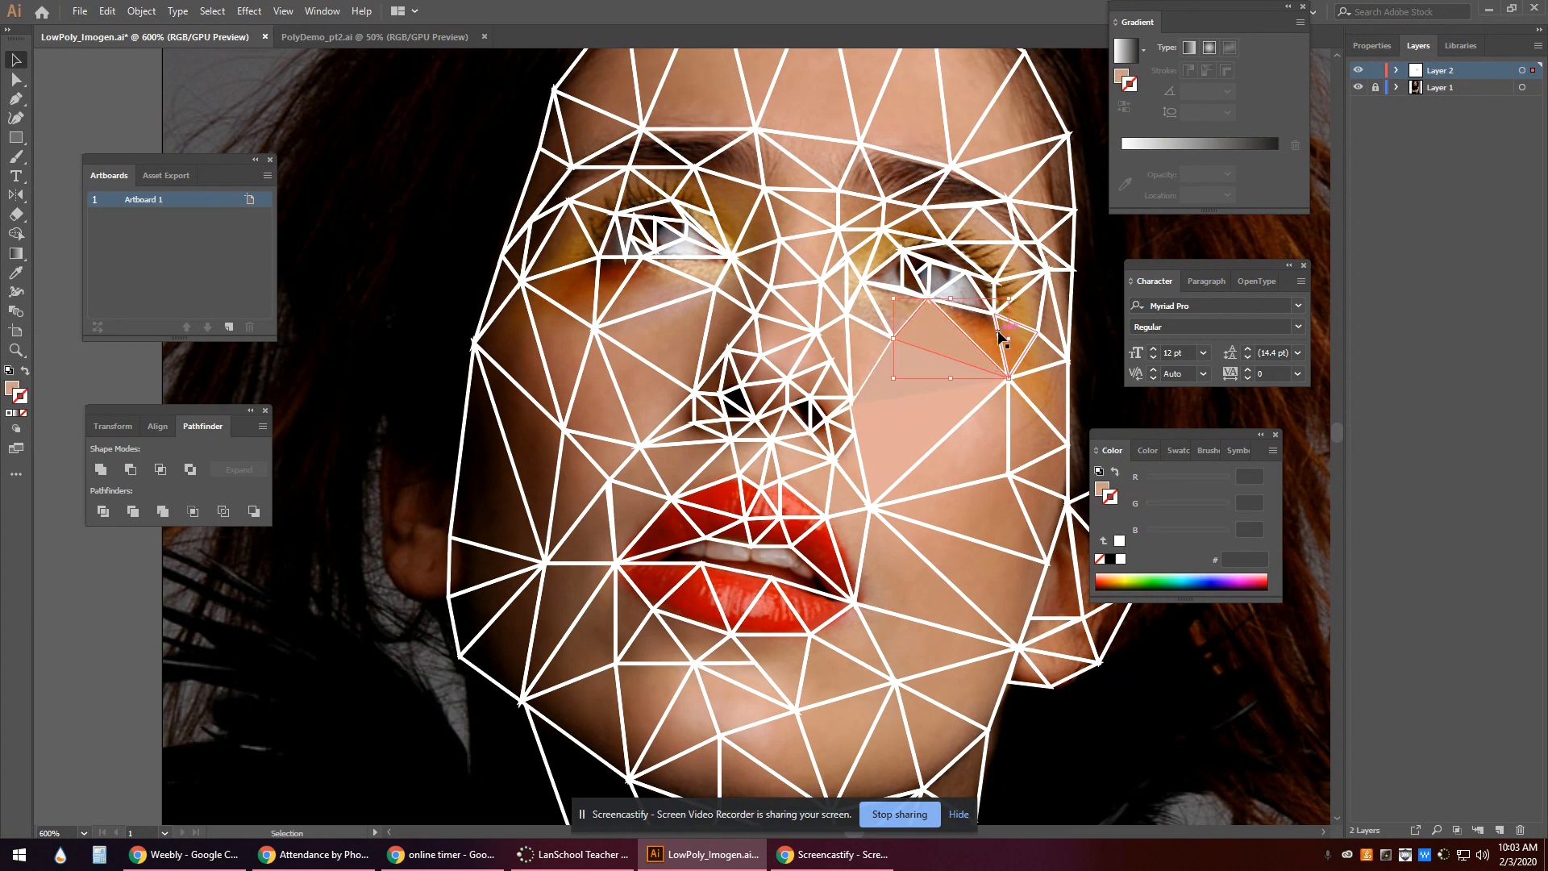
left_click(995, 339)
key("i")
left_click(1017, 339)
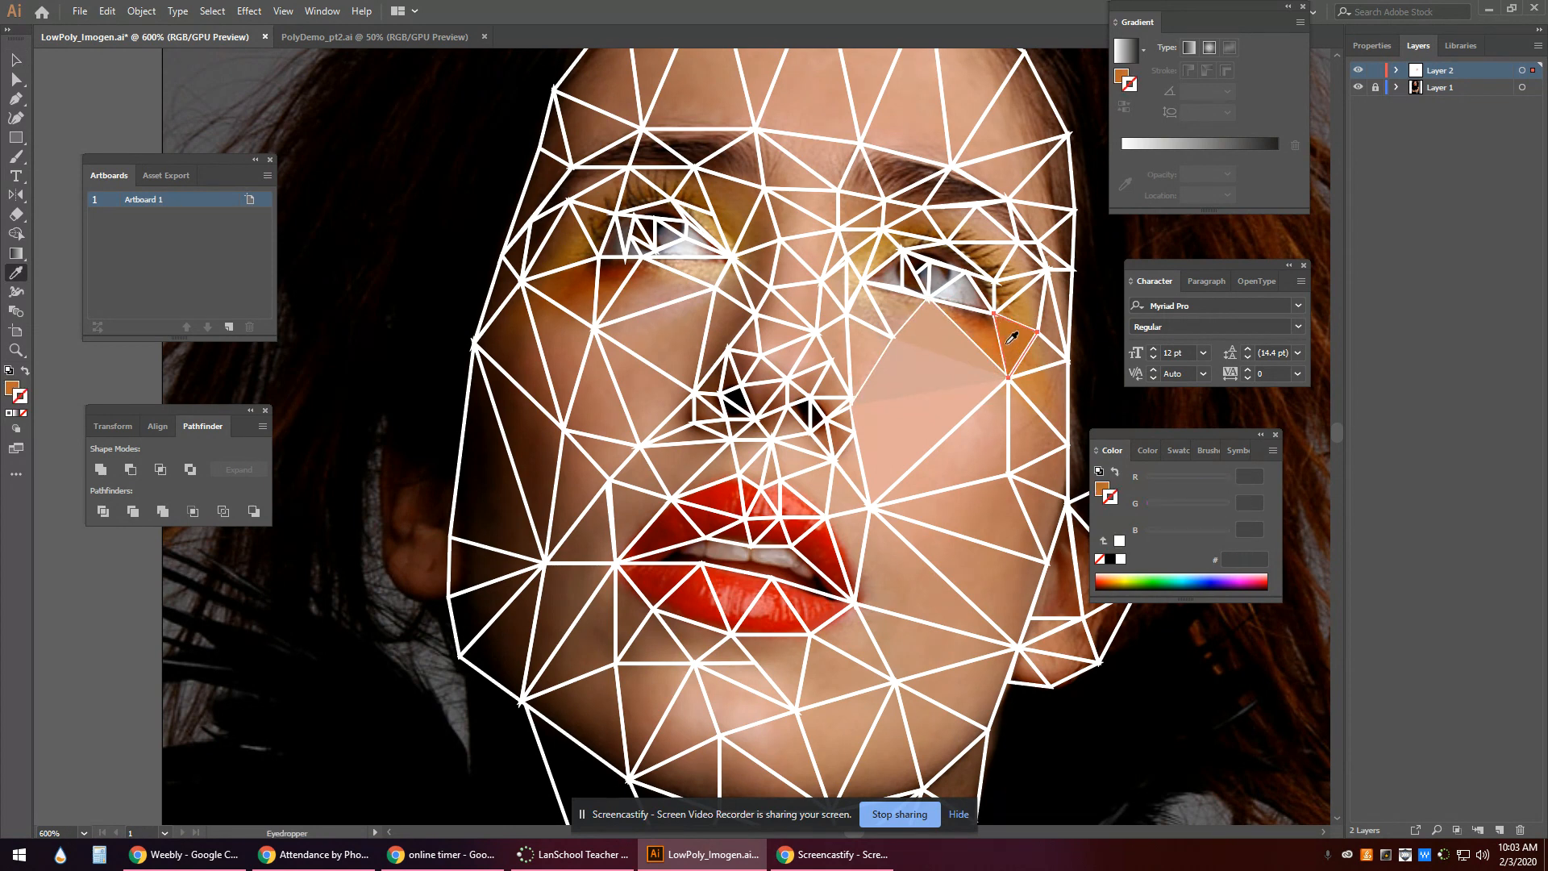
key("v")
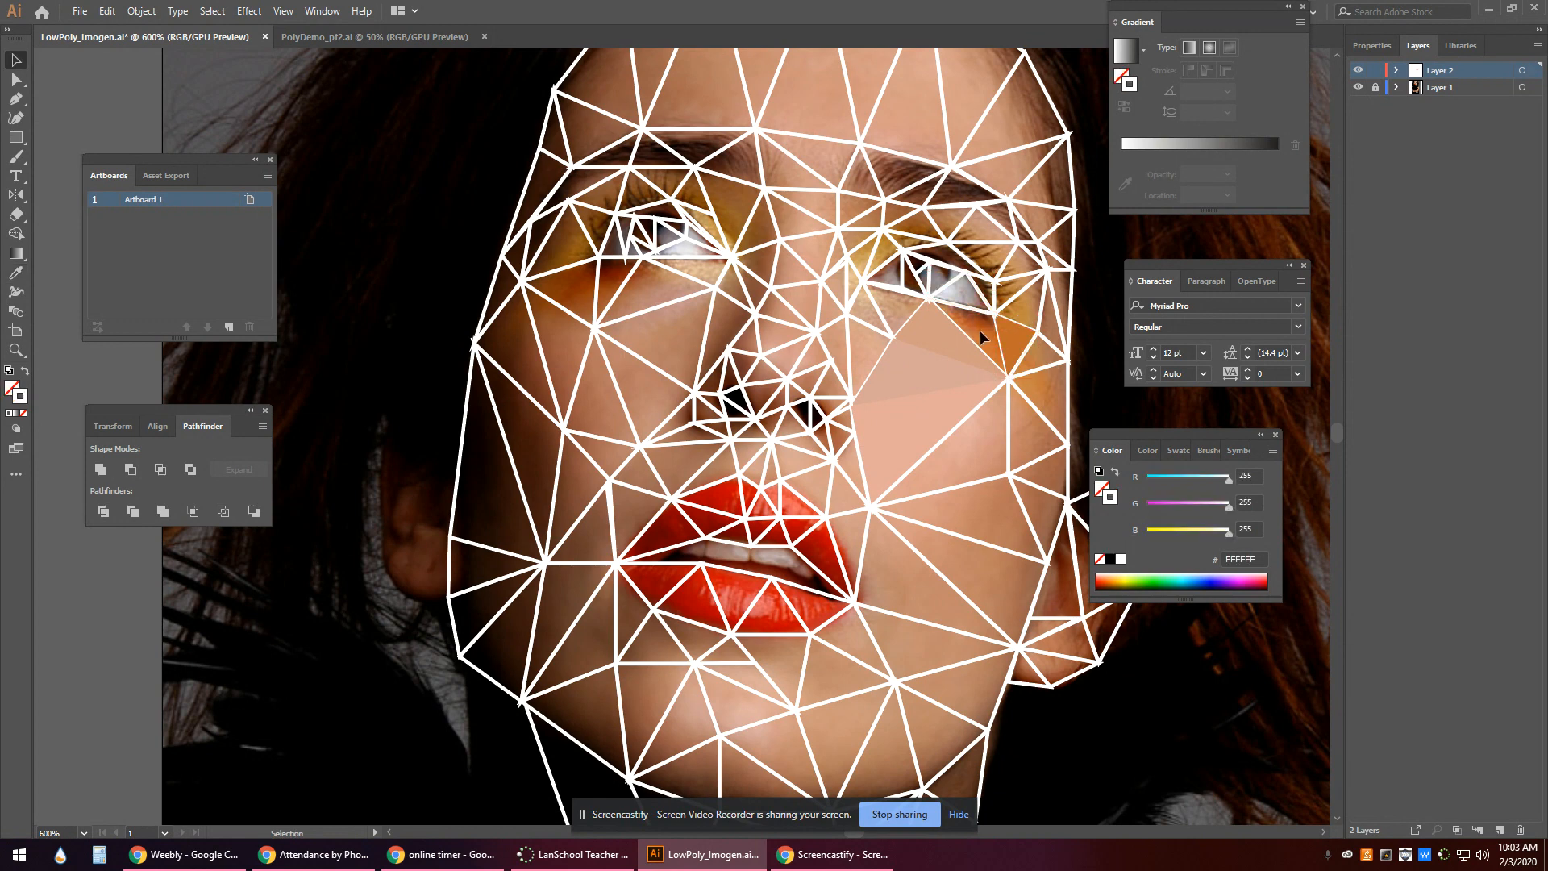
Select only the unfilled triangle directly under the right eye and fill it with orange sampled from the photo.
left_click(960, 346)
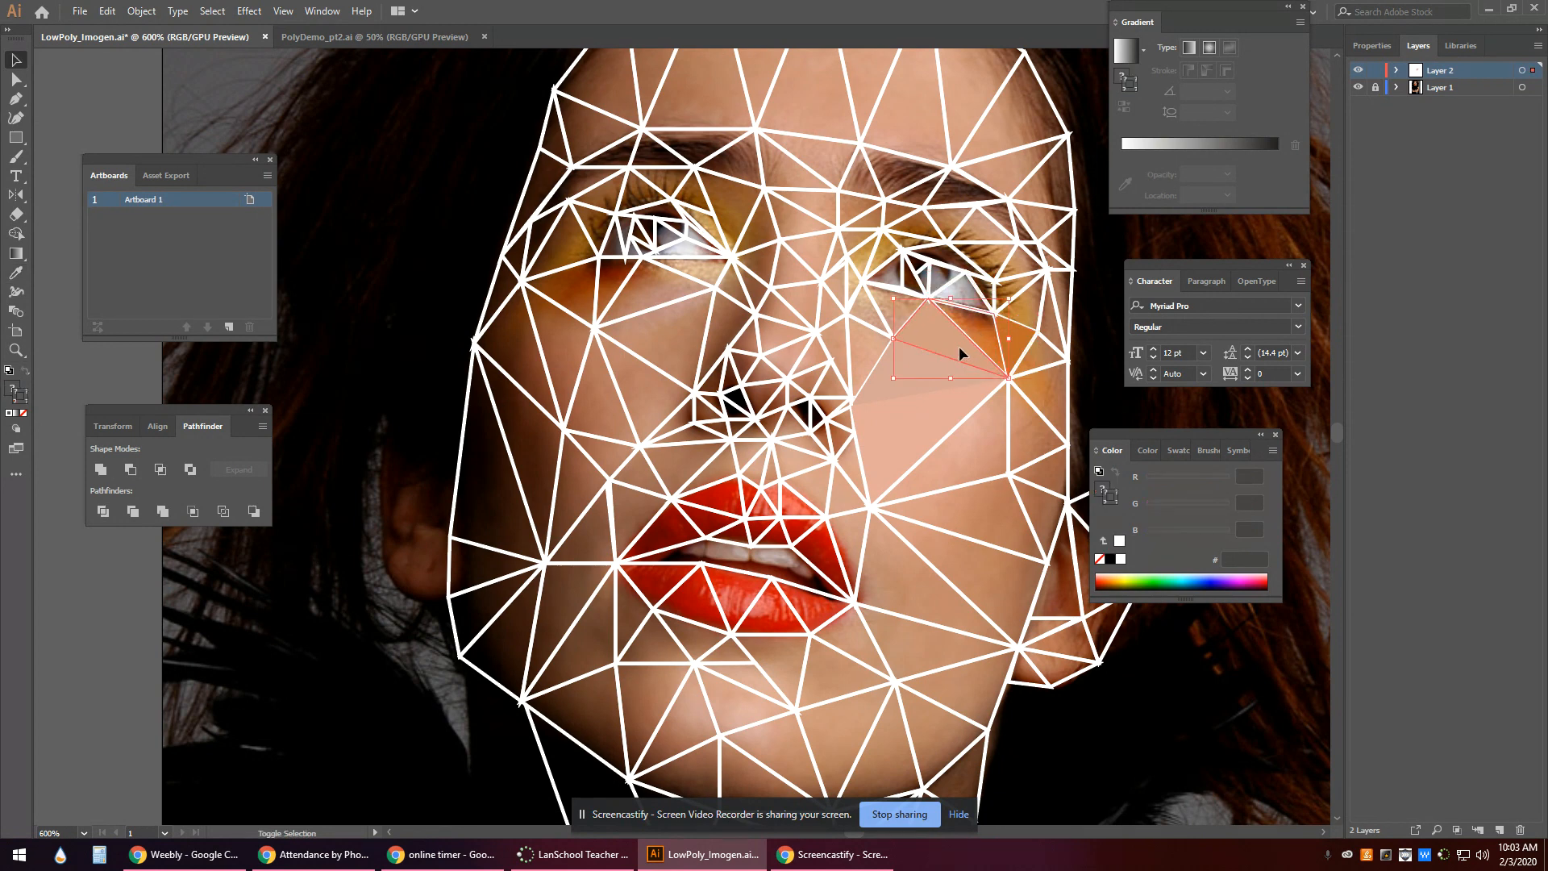
left_click(967, 330)
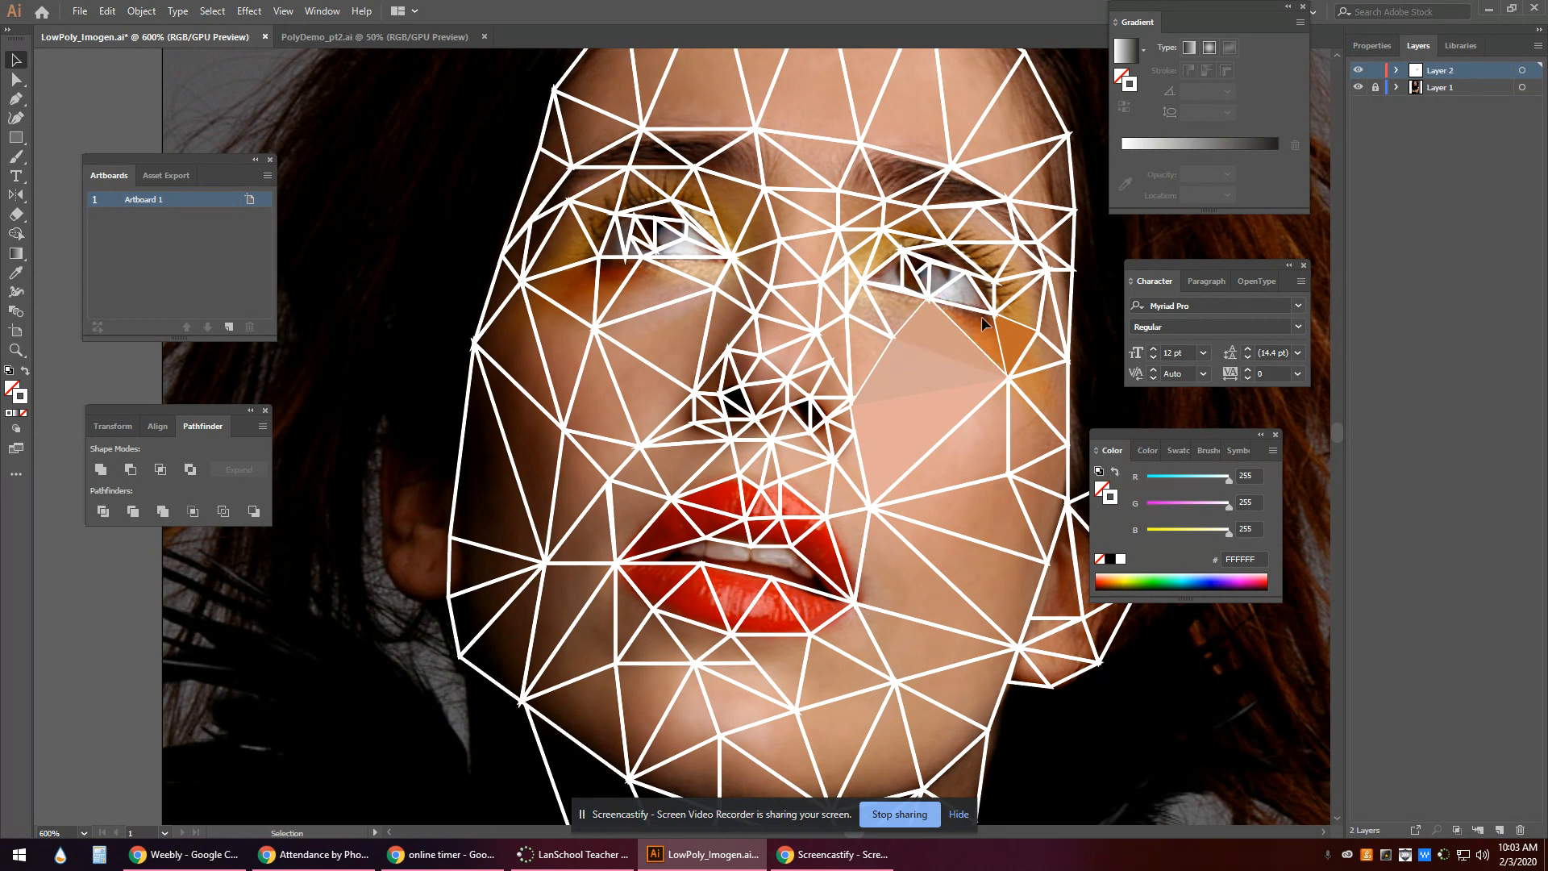
key("ctrl+equal")
key("ctrl+equal")
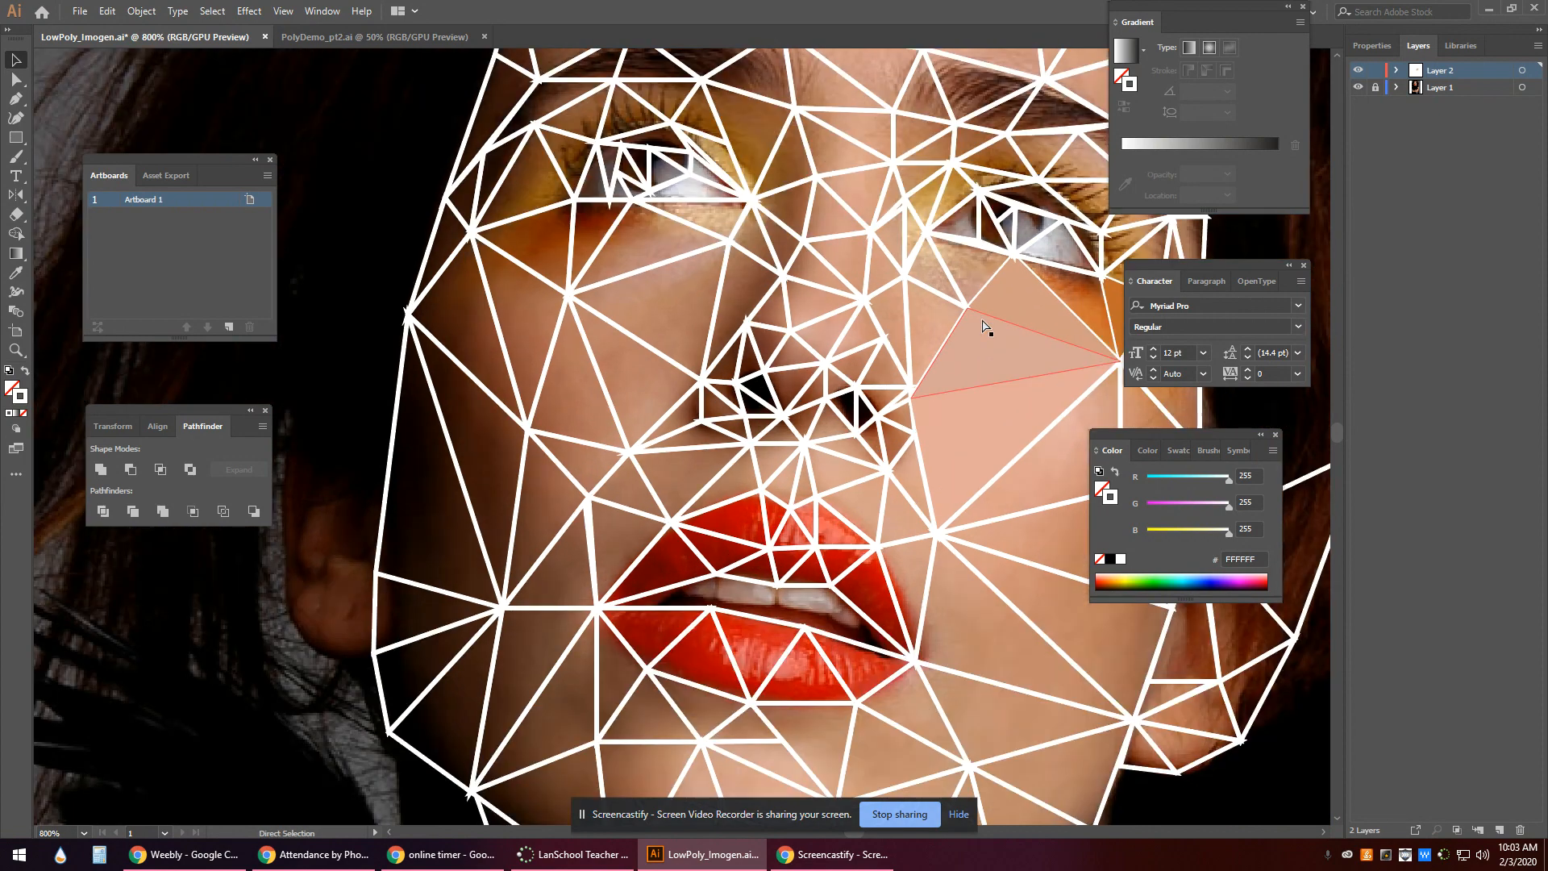
left_click_drag(969, 336, 530, 448)
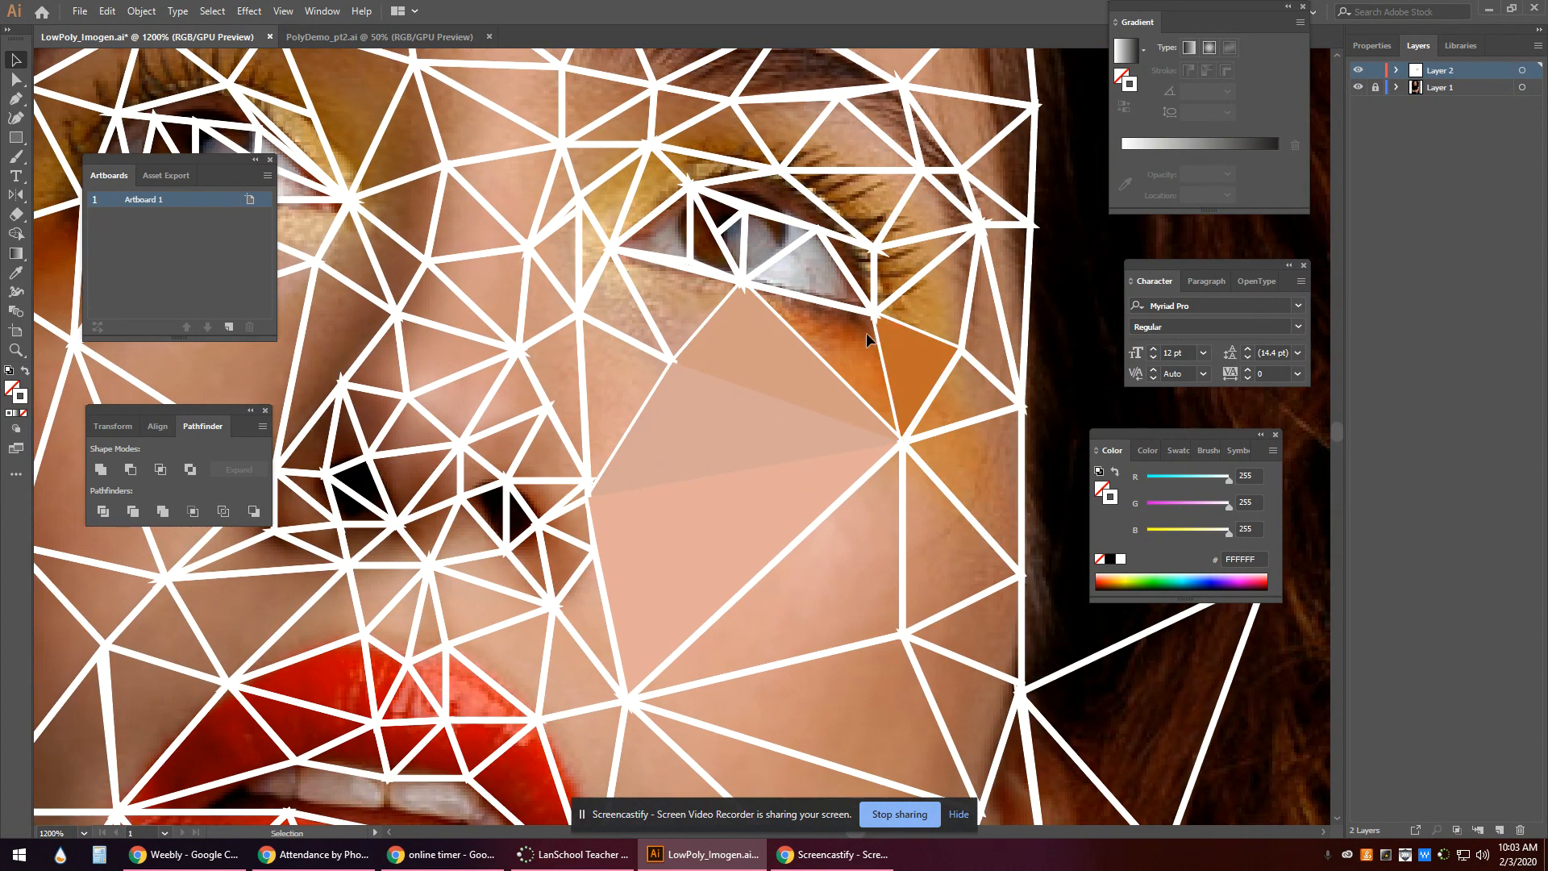
left_click(823, 316)
left_click(781, 345)
left_click(892, 345)
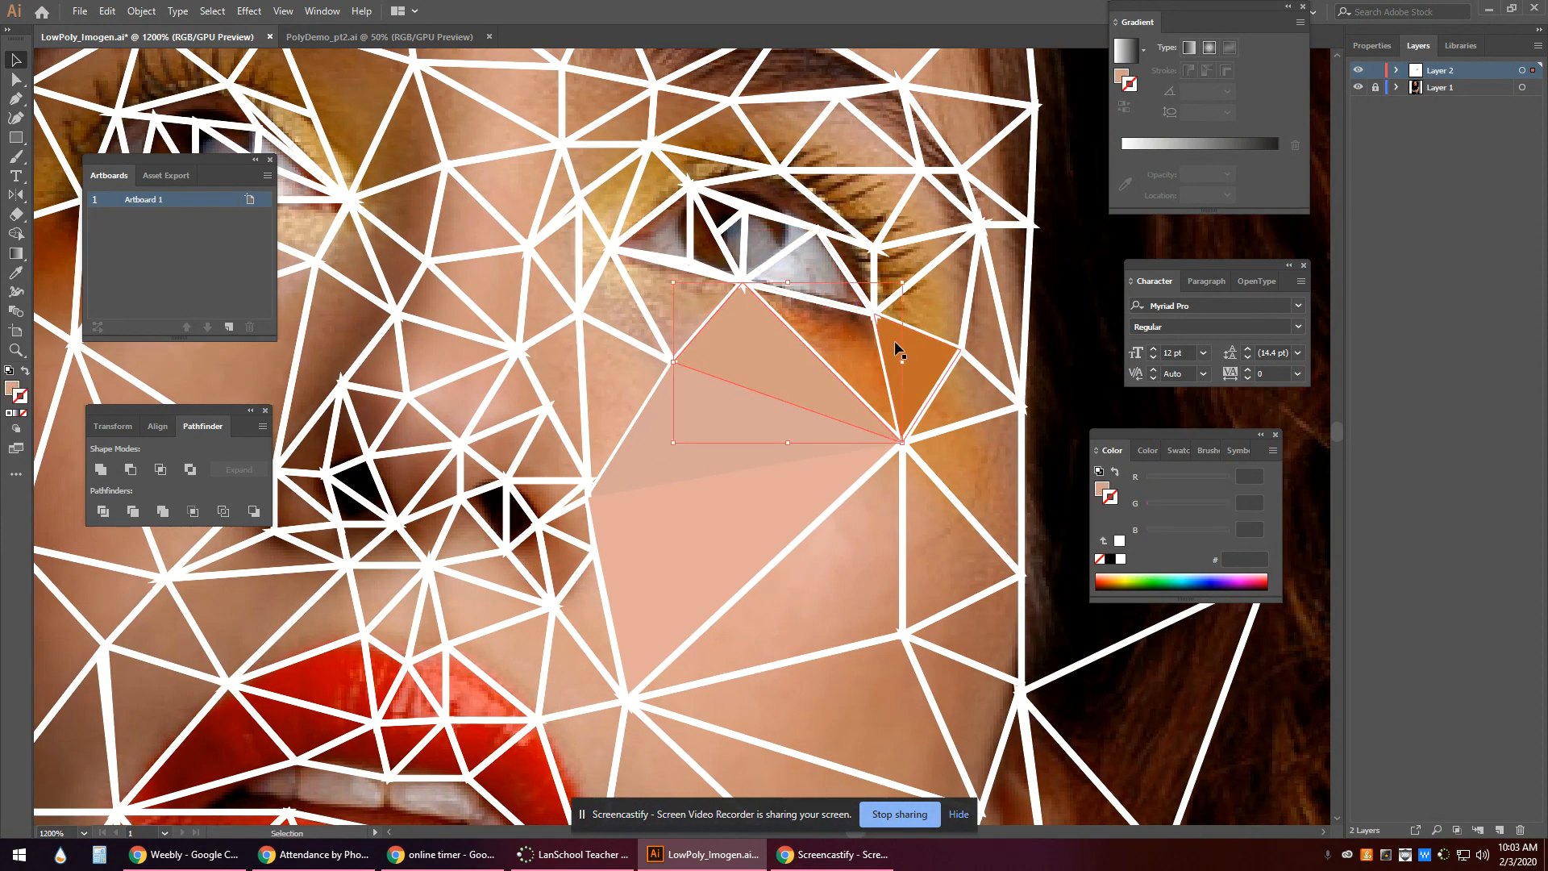
left_click(824, 317)
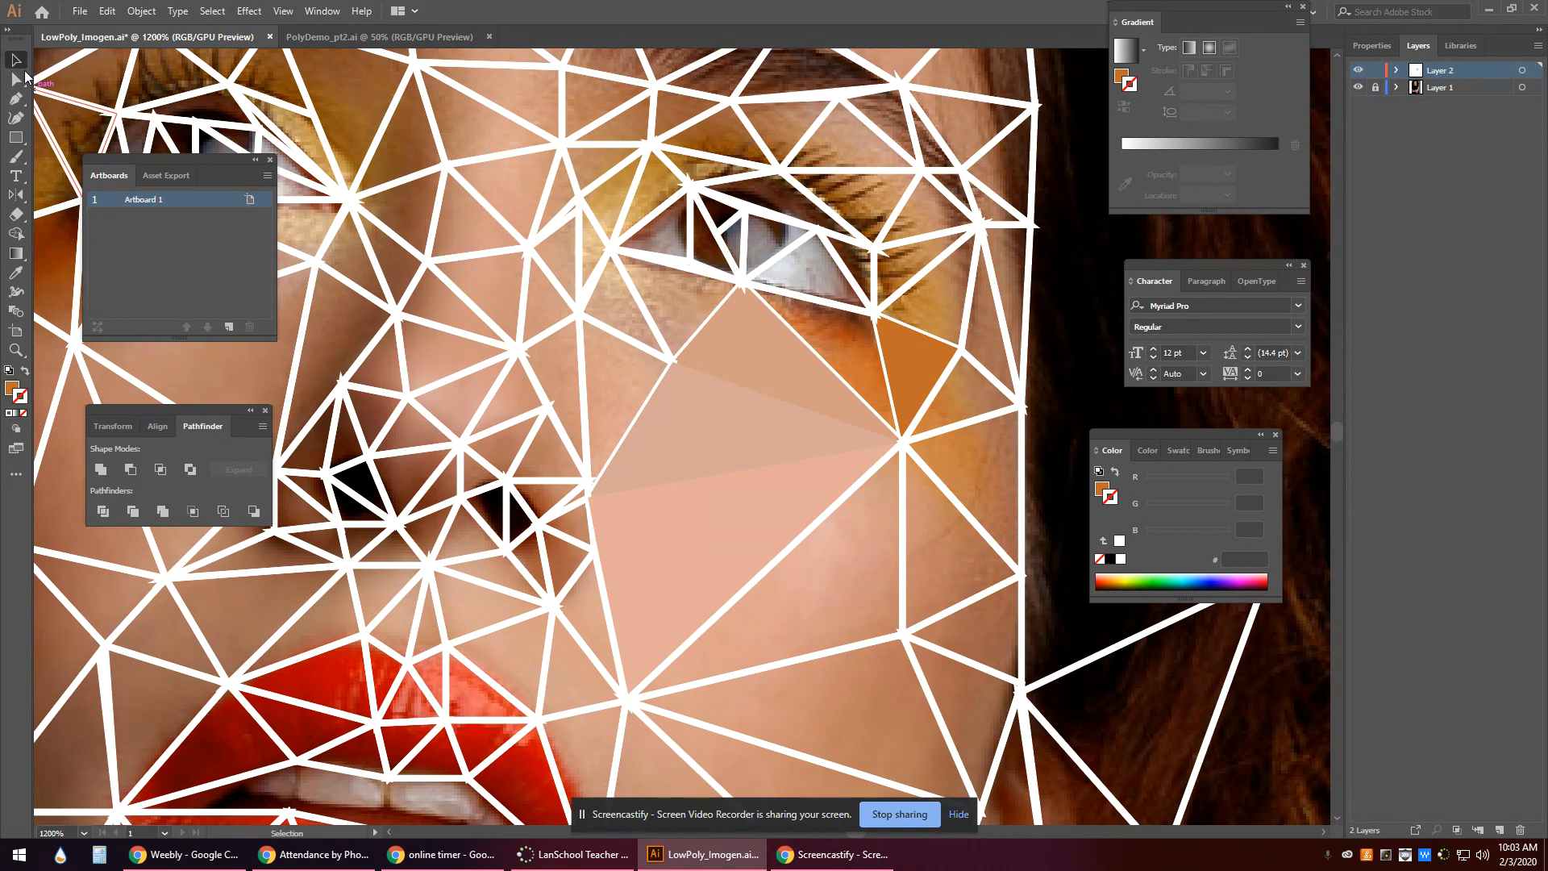
left_click(767, 368)
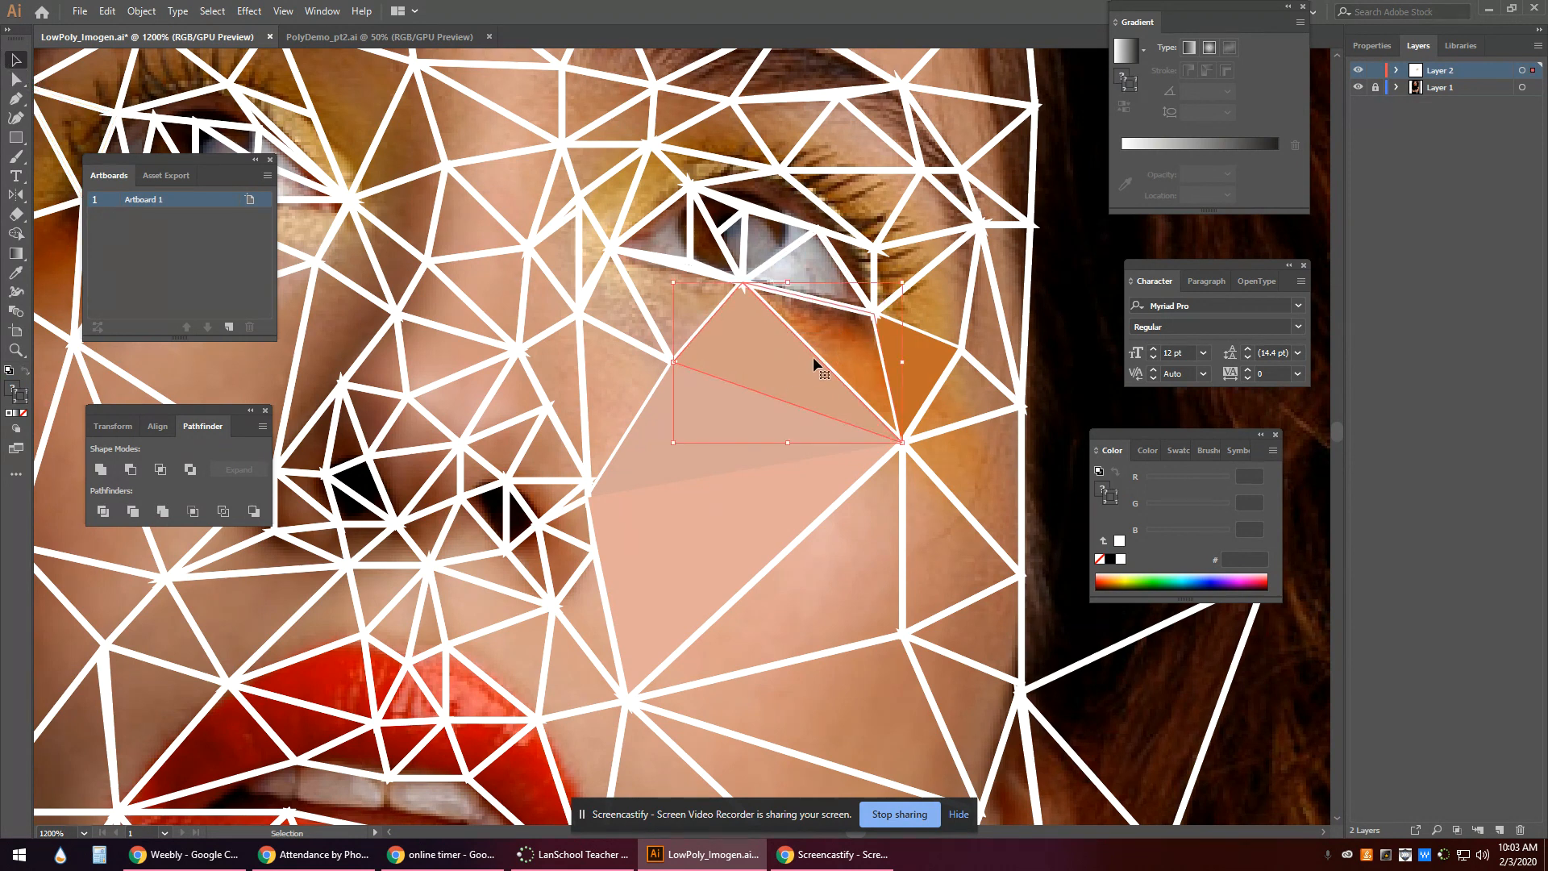
key("shift")
left_click(781, 346, "shift")
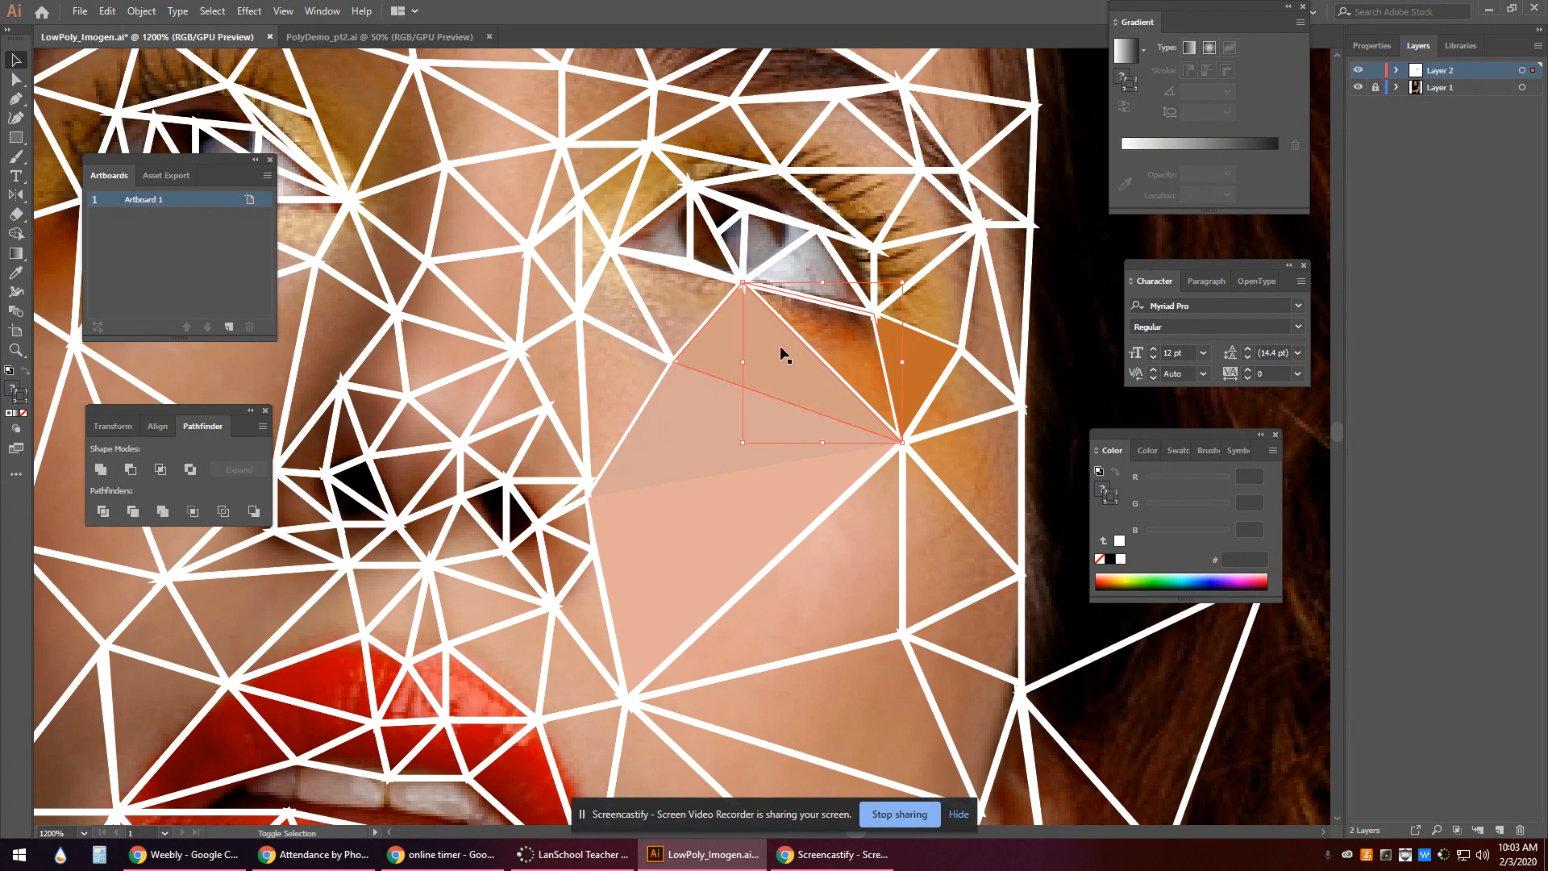
key("i")
left_click(846, 347)
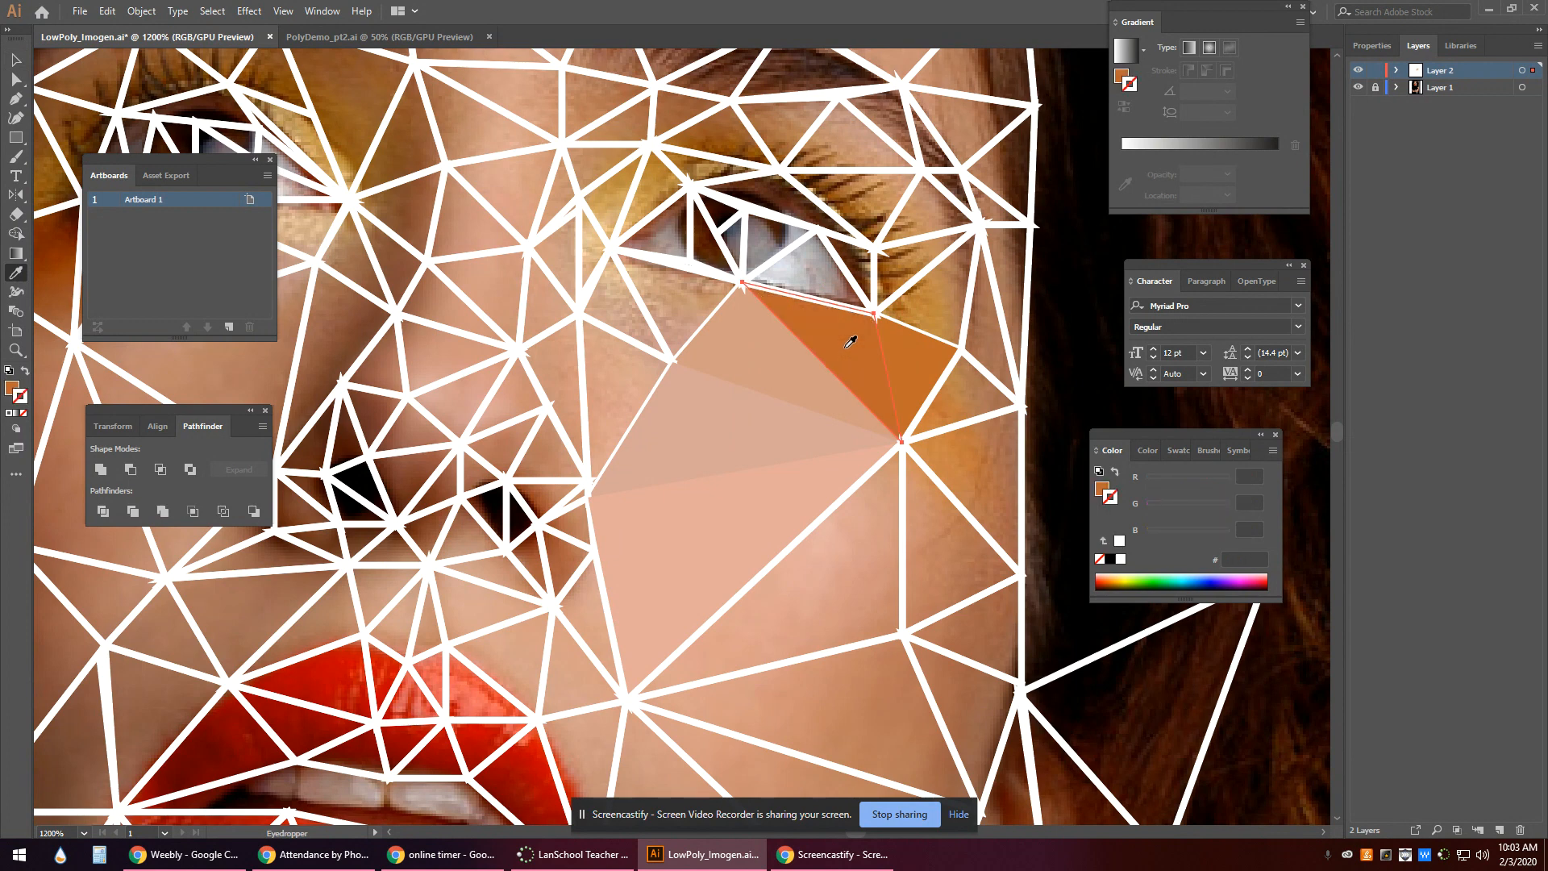
key("n")
Fill the triangle between the orange eye-corner triangle and the face's right edge with tan sampled from the photo.
key("v")
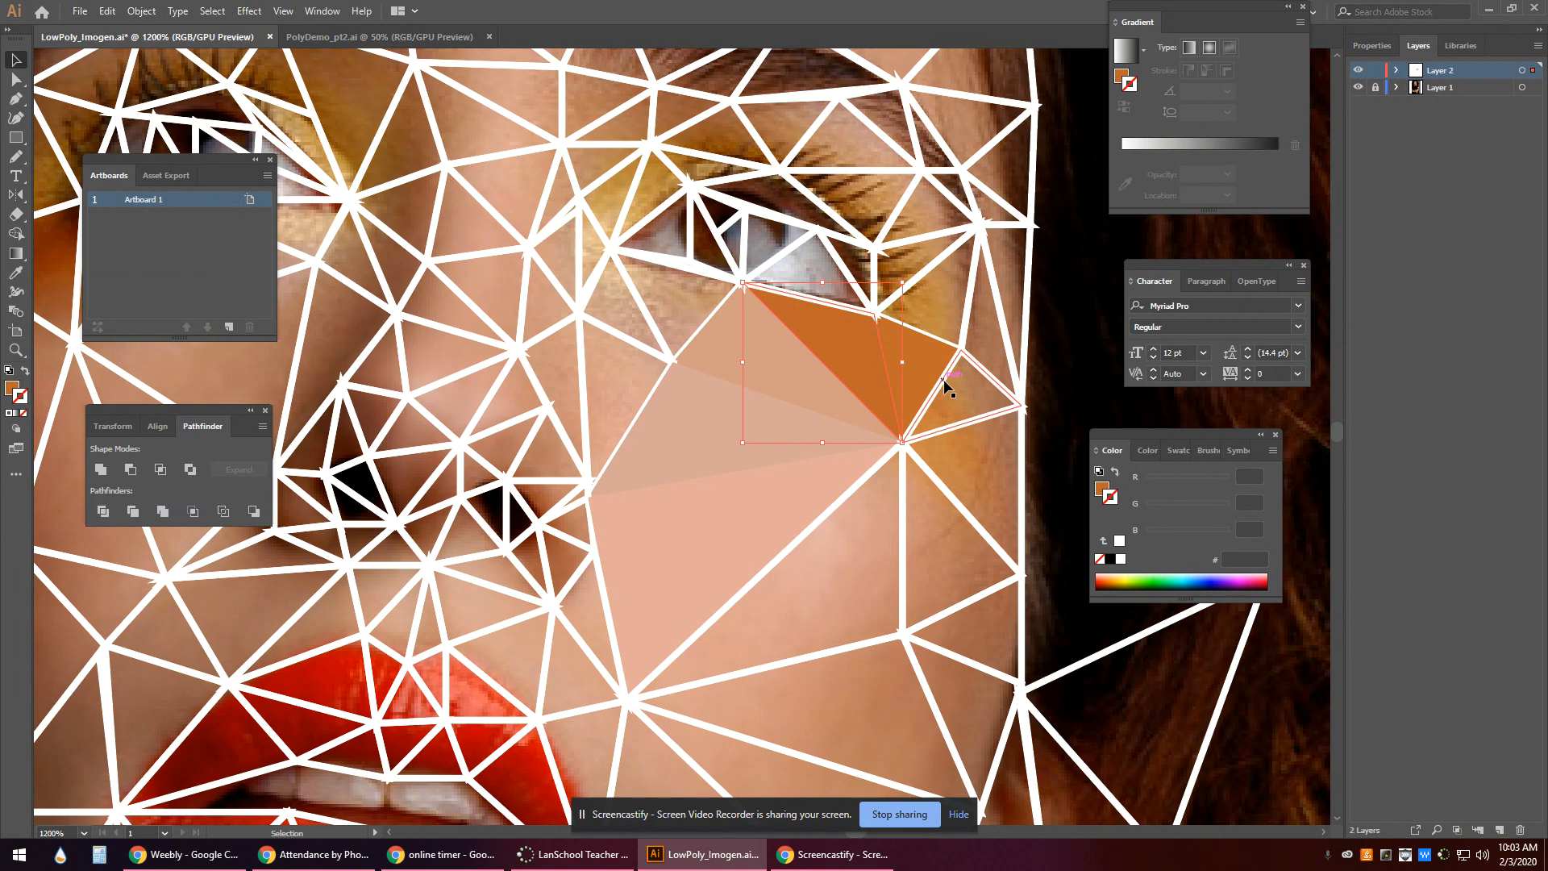
left_click(968, 417)
key("i")
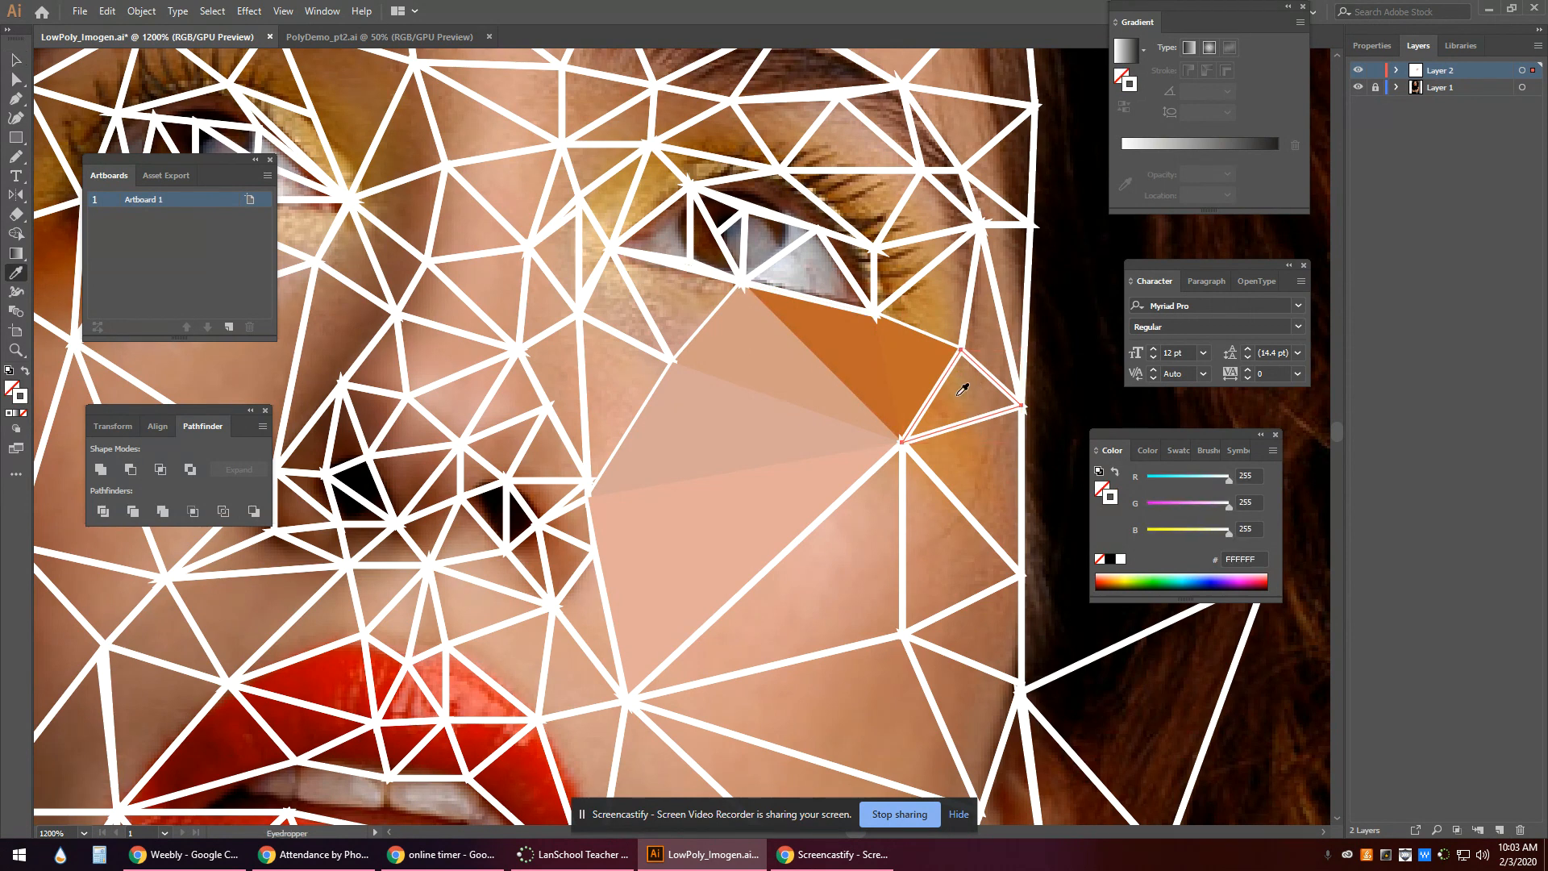
left_click(966, 393)
Fill the two outer cheek triangles beside the face's right edge with the brown and orange tones sampled inside each.
key("v")
left_click(945, 489)
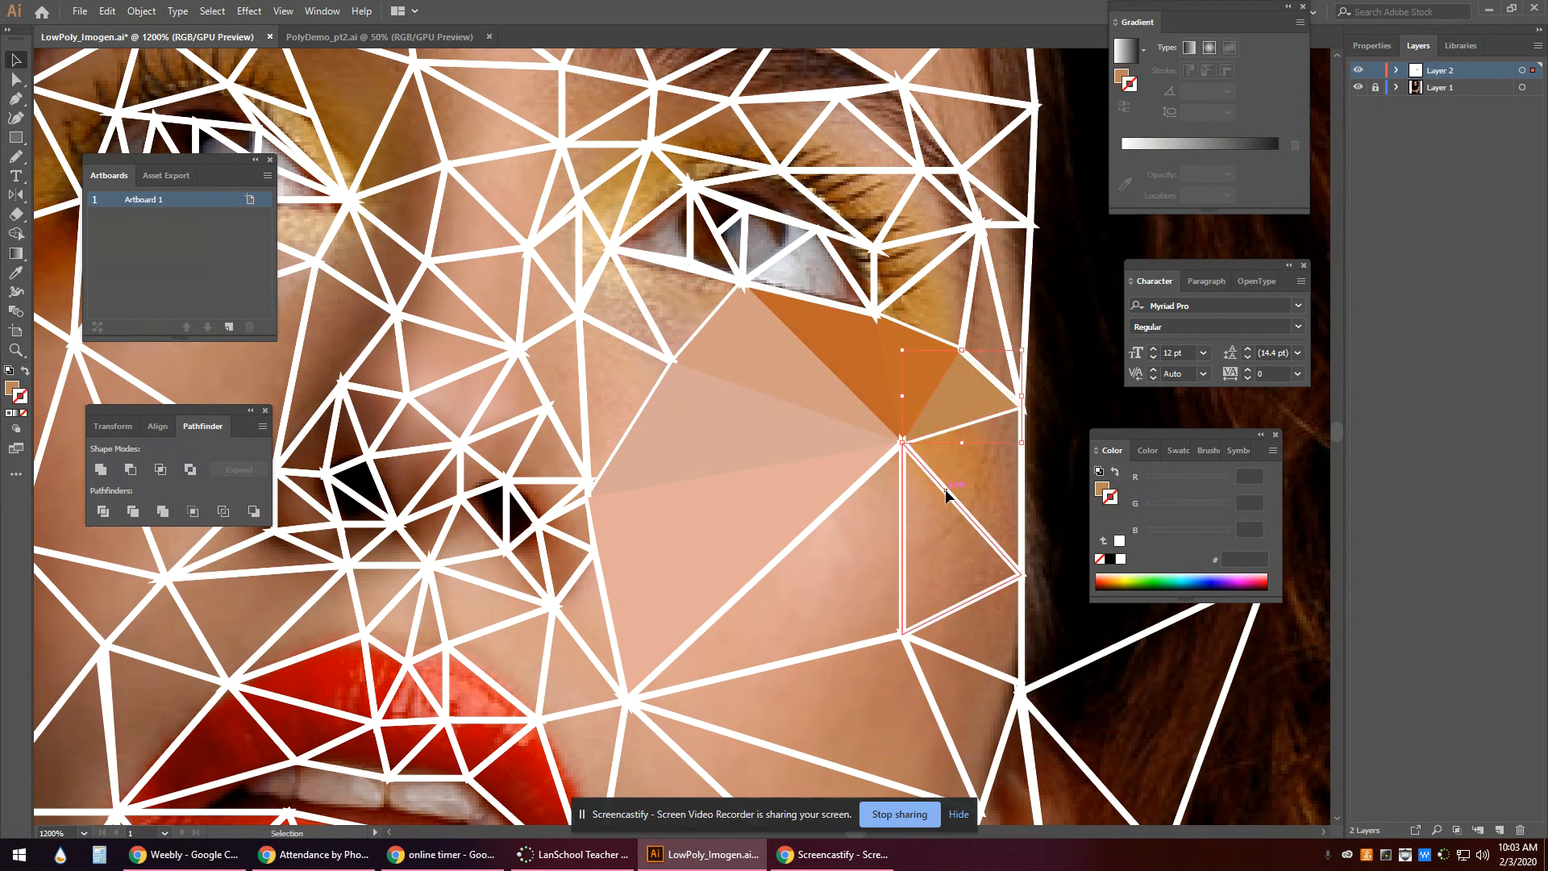
key("i")
left_click(948, 545)
key("v")
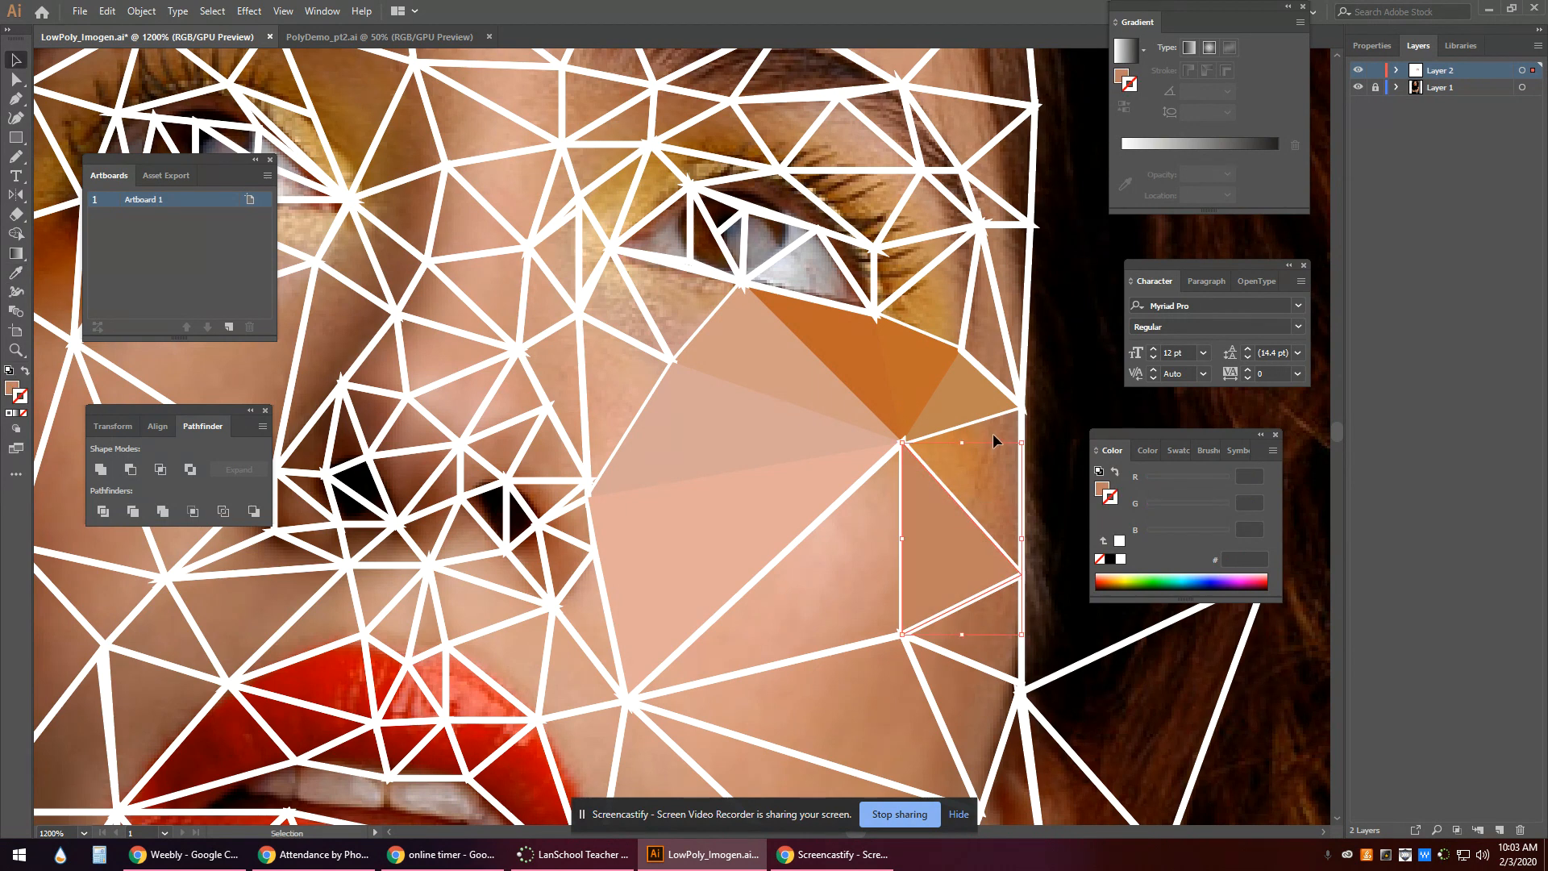
left_click(1004, 479)
left_click(1004, 479)
key("i")
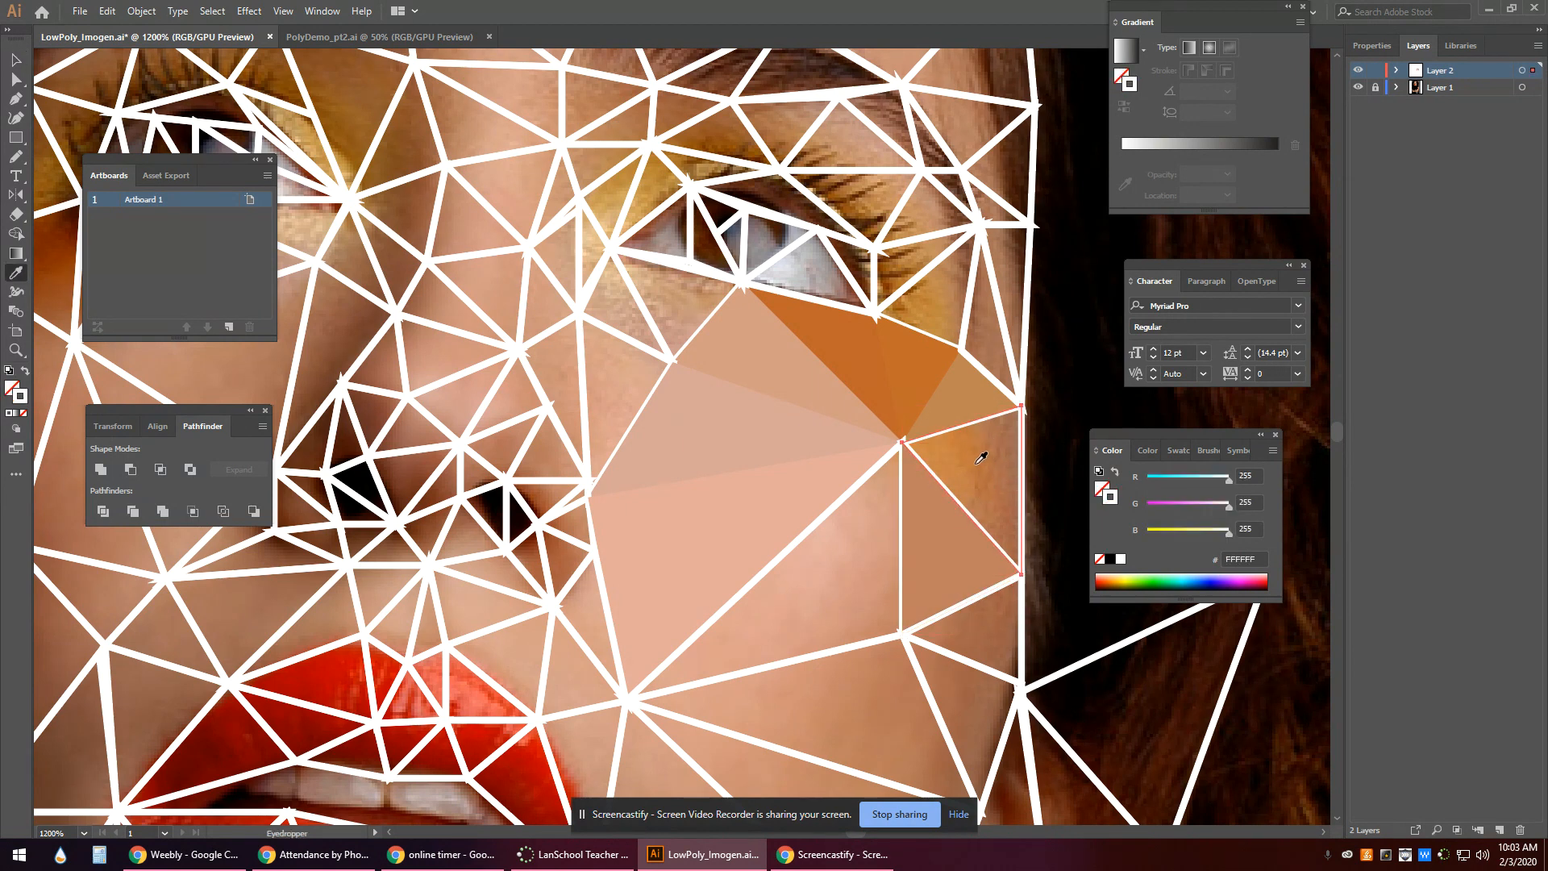
left_click(977, 457)
Fill the triangle below the large pink cheek triangle with the skin tone sampled from the photo inside it.
key("v")
left_click(842, 508)
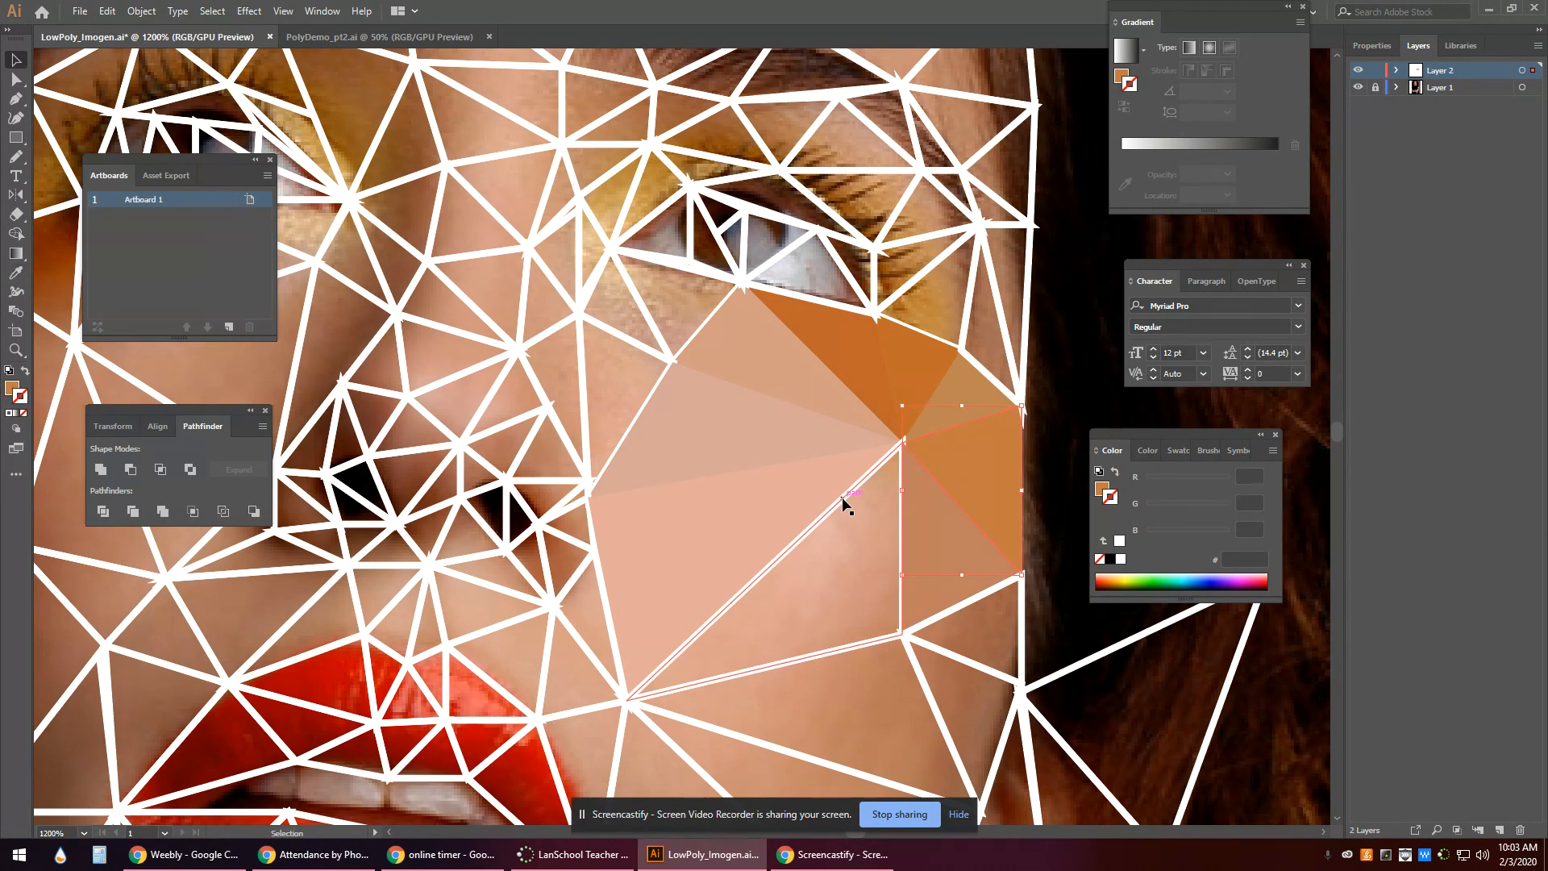
key("i")
left_click(842, 568)
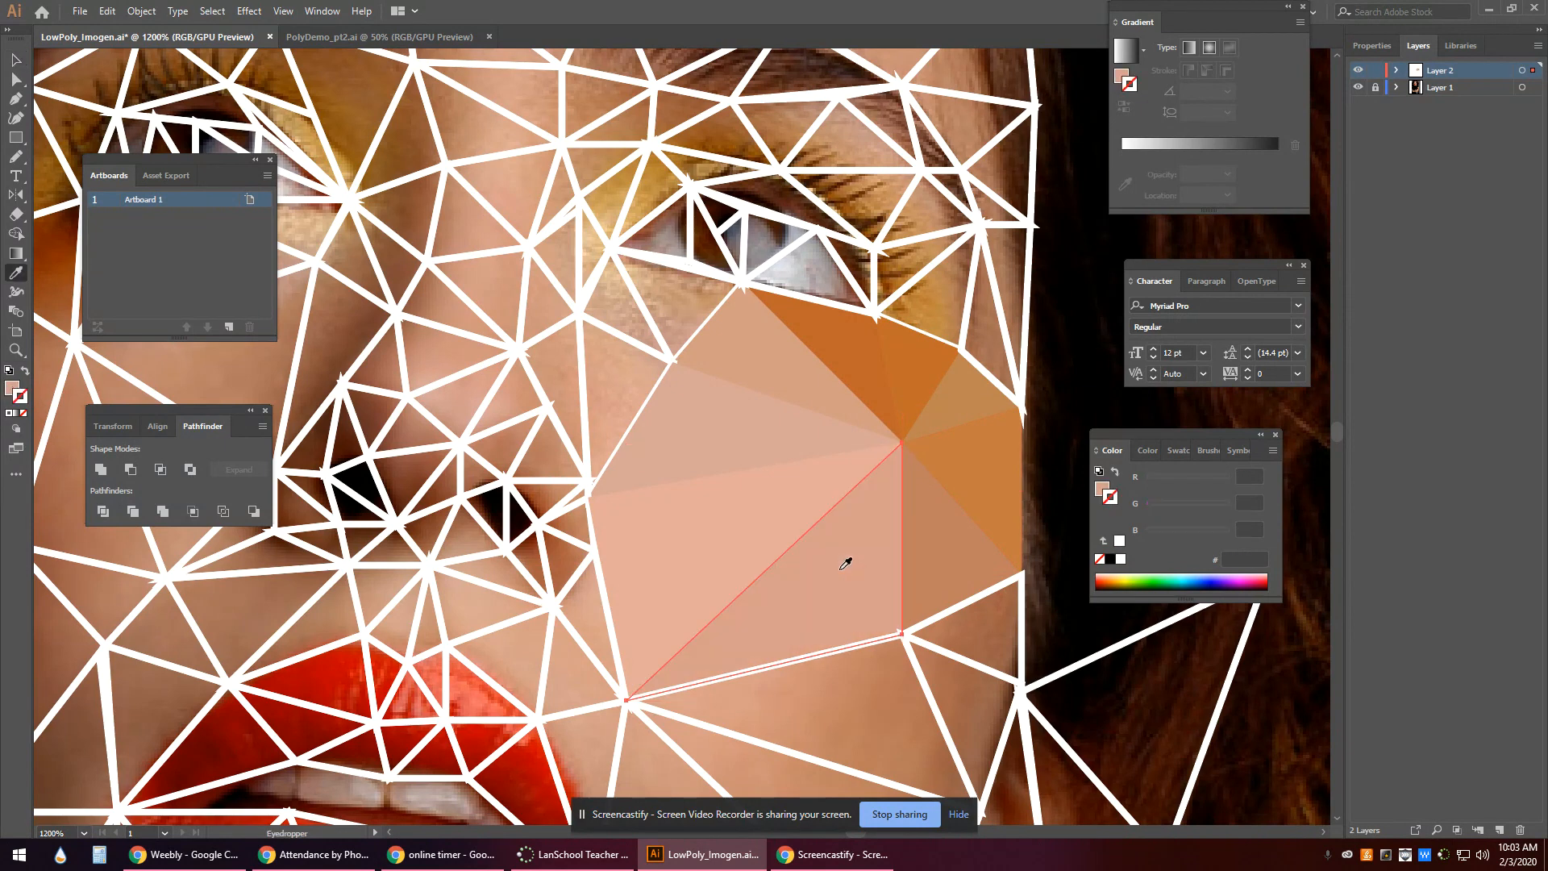
key("v")
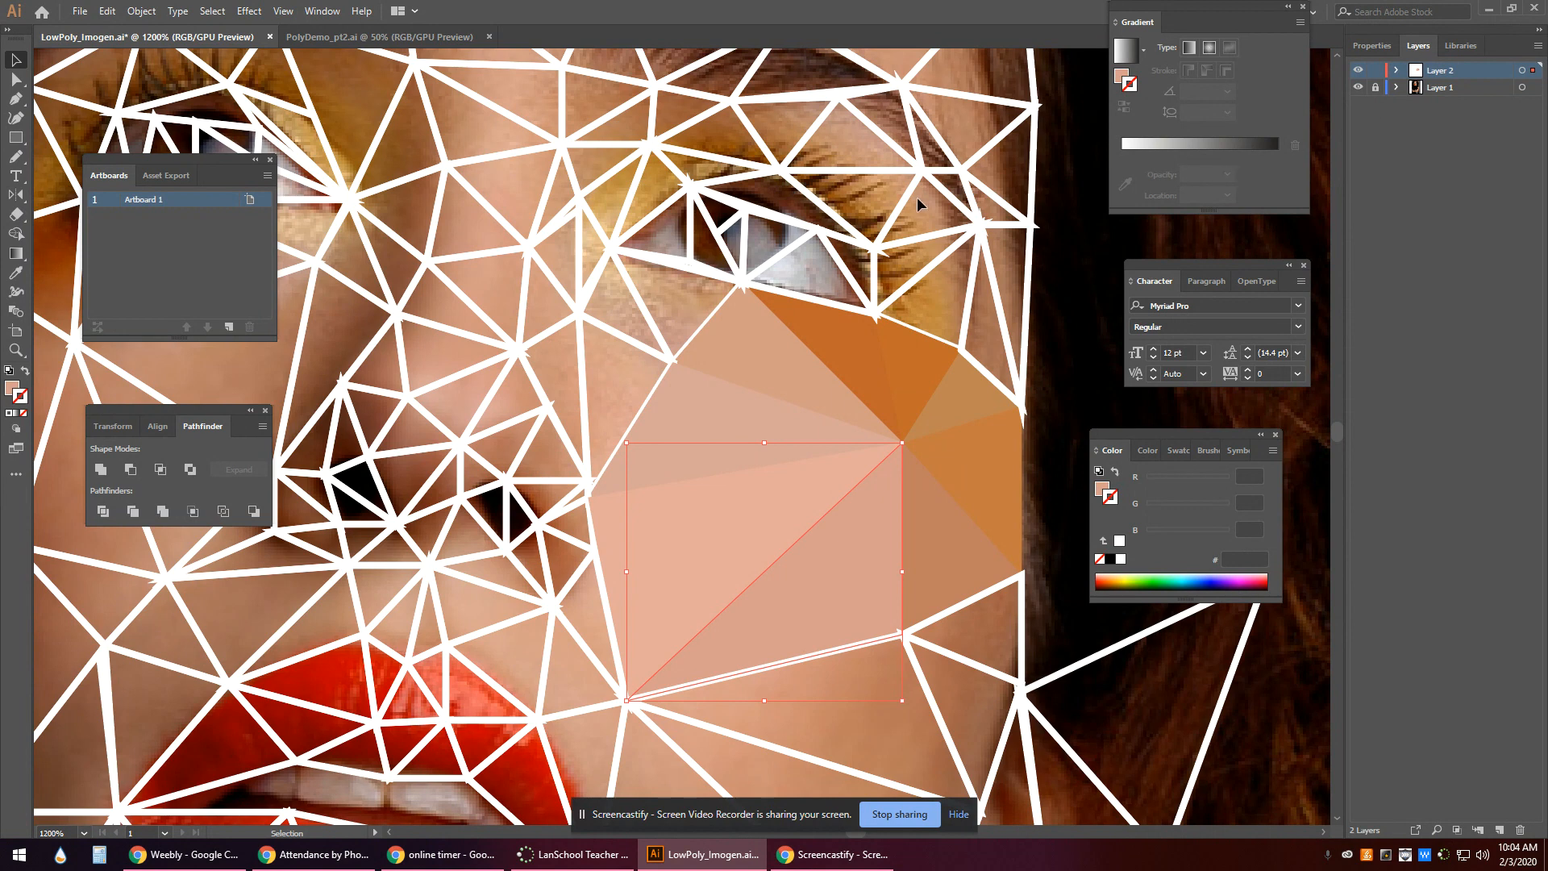
Unlock Layer 1 and delete the reference photo beneath the triangle mesh.
key("ctrl+minus")
key("ctrl+minus")
key("ctrl+minus")
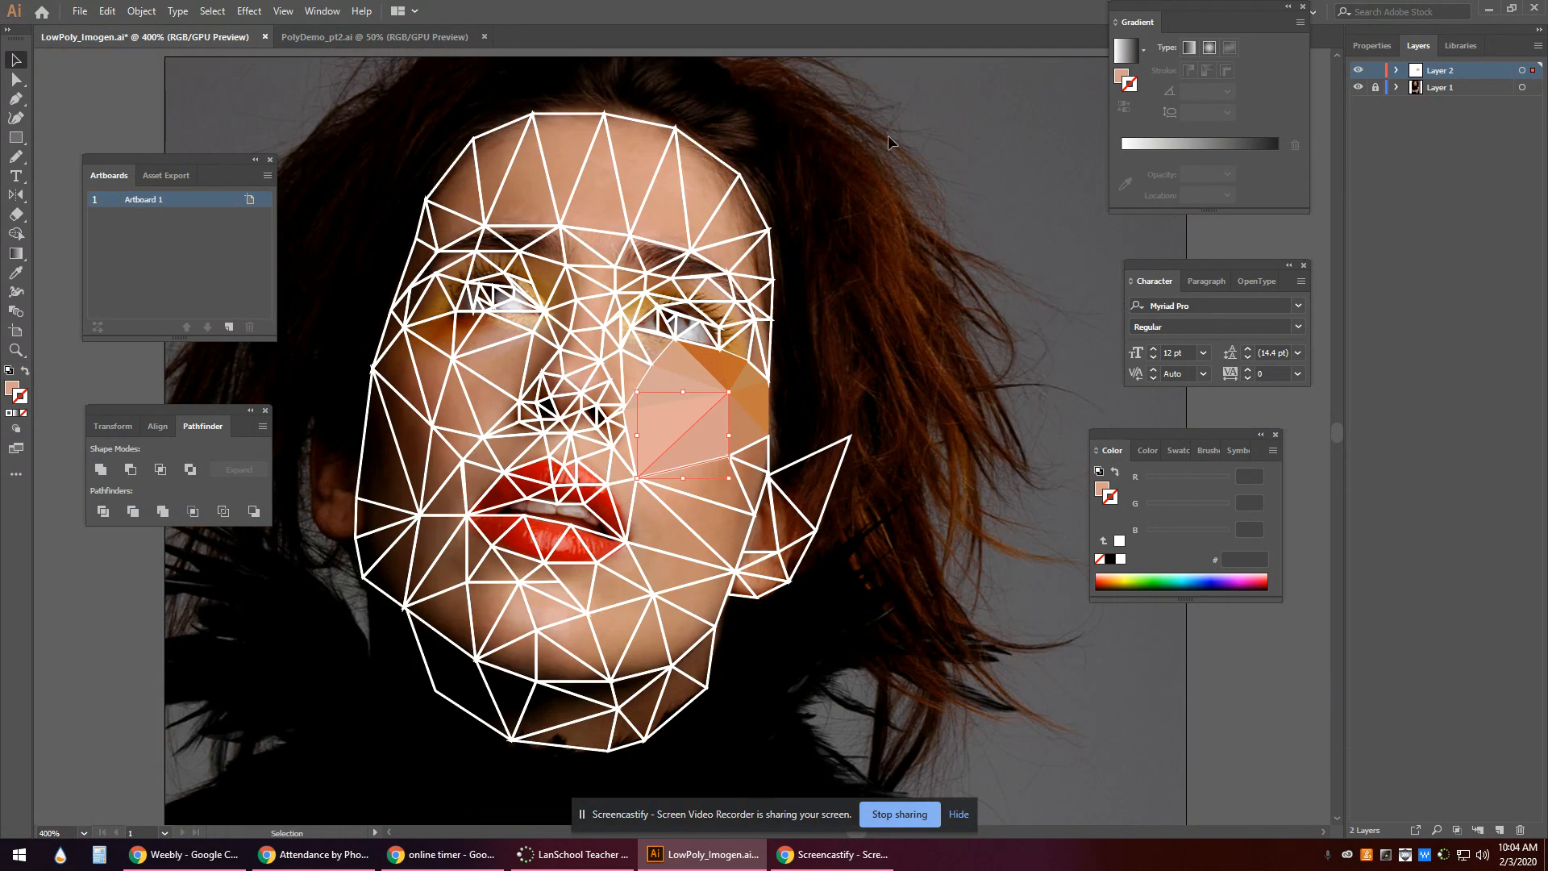
left_click(843, 214)
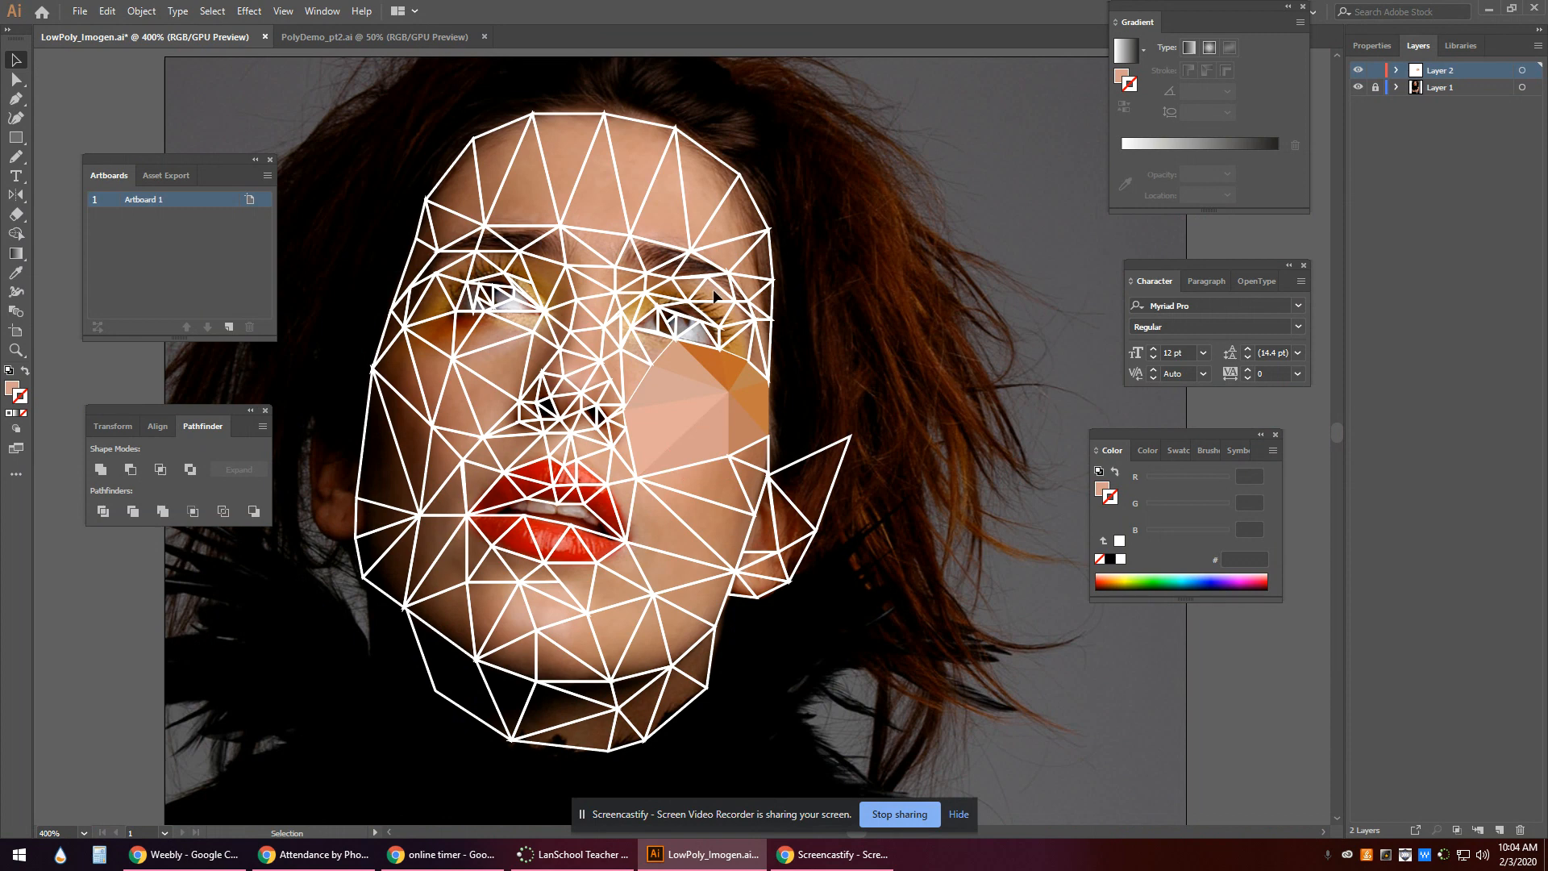
left_click(1409, 86)
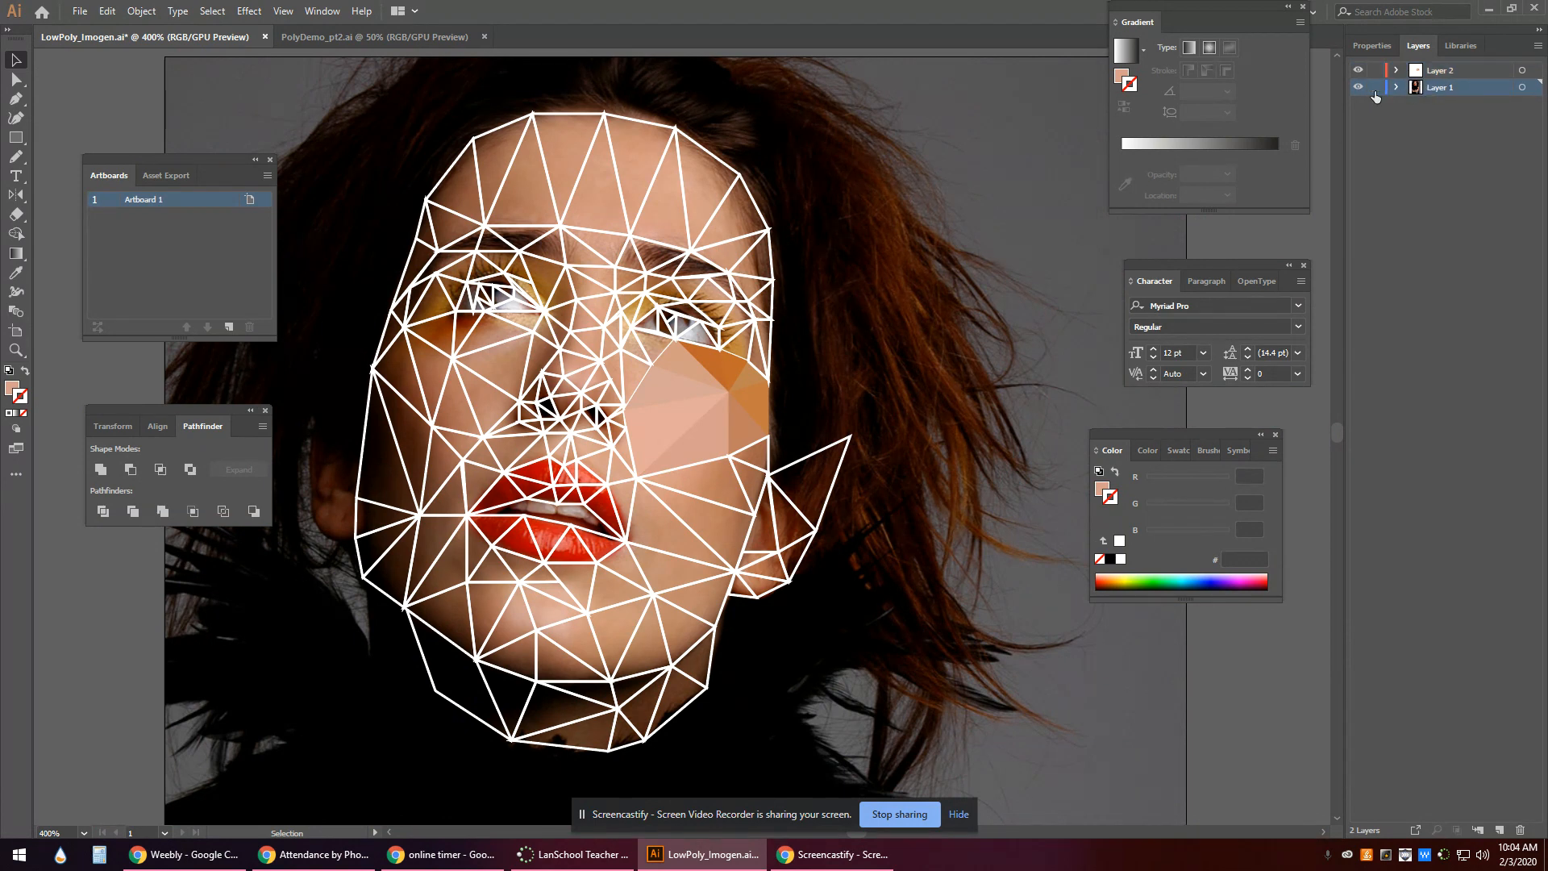
left_click(1376, 90)
left_click(955, 159)
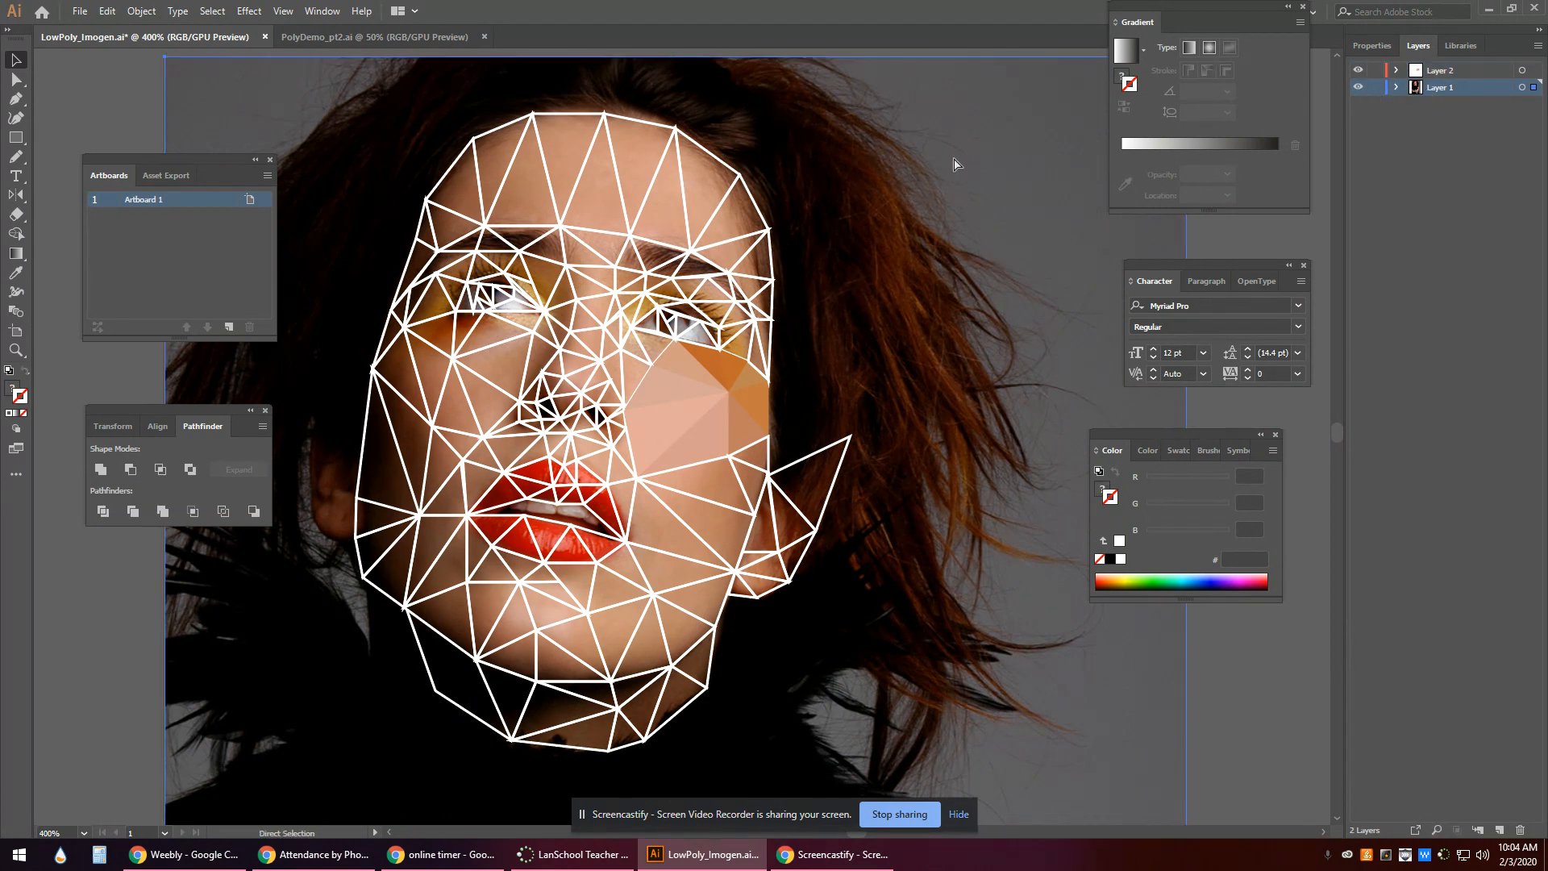
key("Delete")
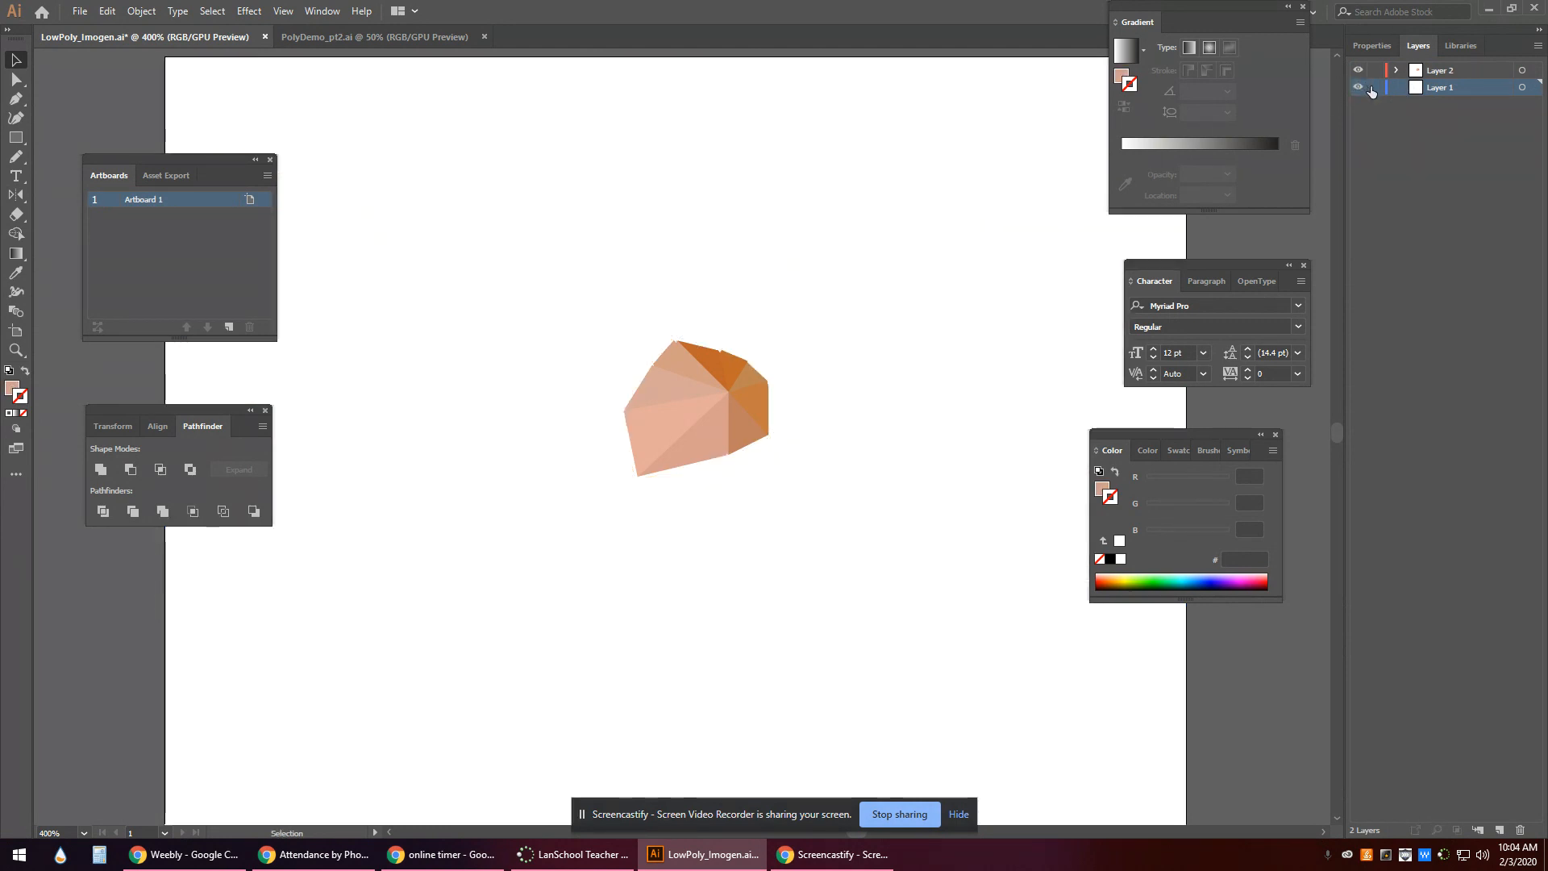
Undo the deletion of the reference photo, and lock and hide Layer 1.
key("ctrl+z")
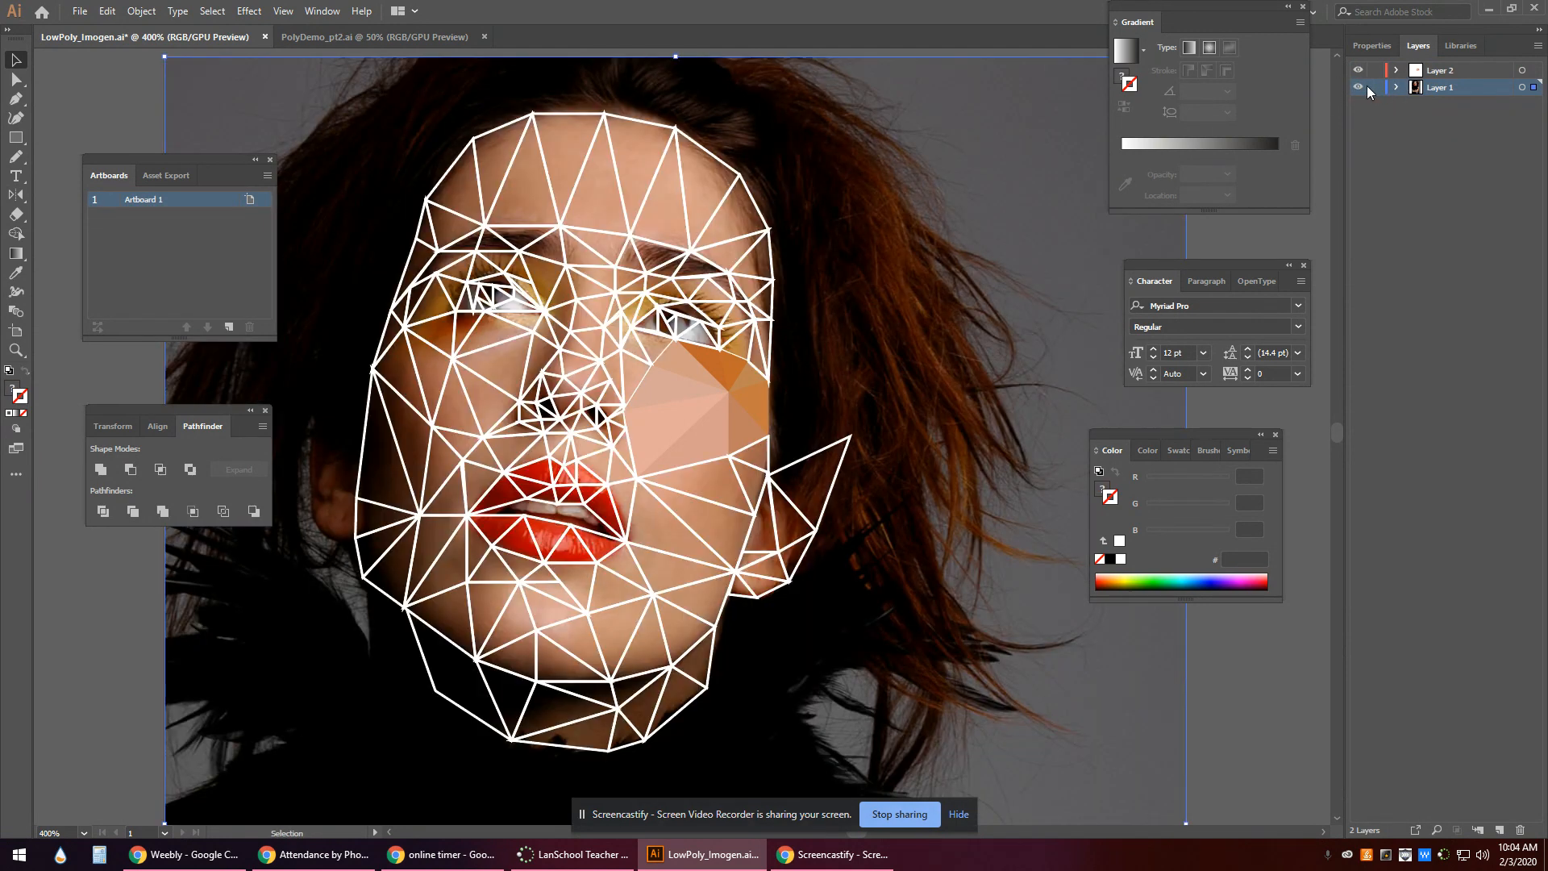
left_click(1375, 87)
left_click(1358, 87)
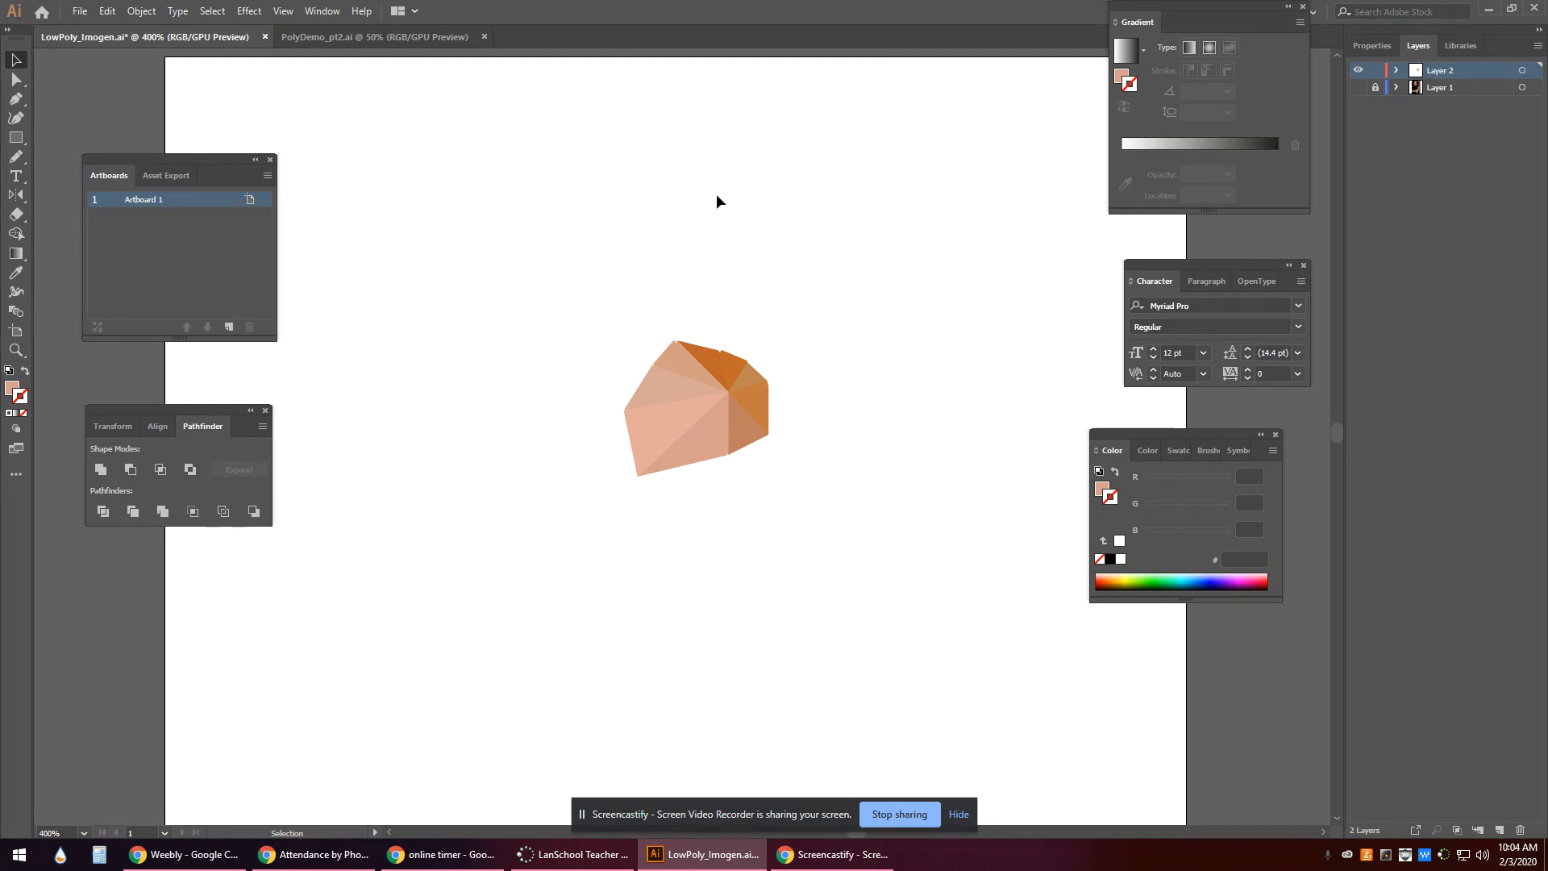
Paste a copy of the photo into Layer 2 and send it behind the triangle mesh.
key("ctrl+v")
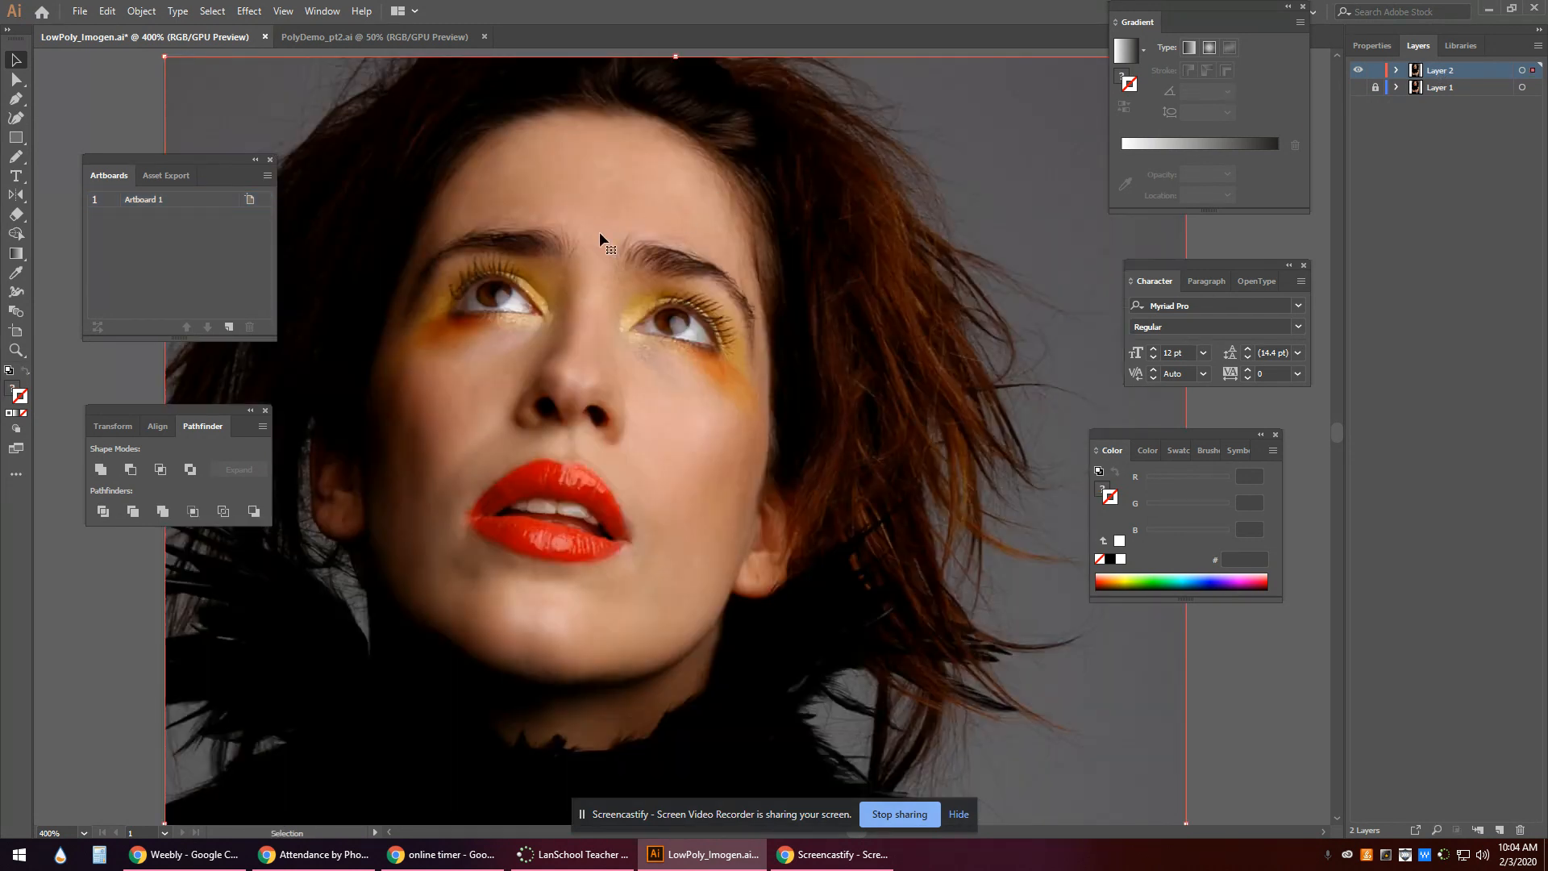
key("ctrl+shift+[")
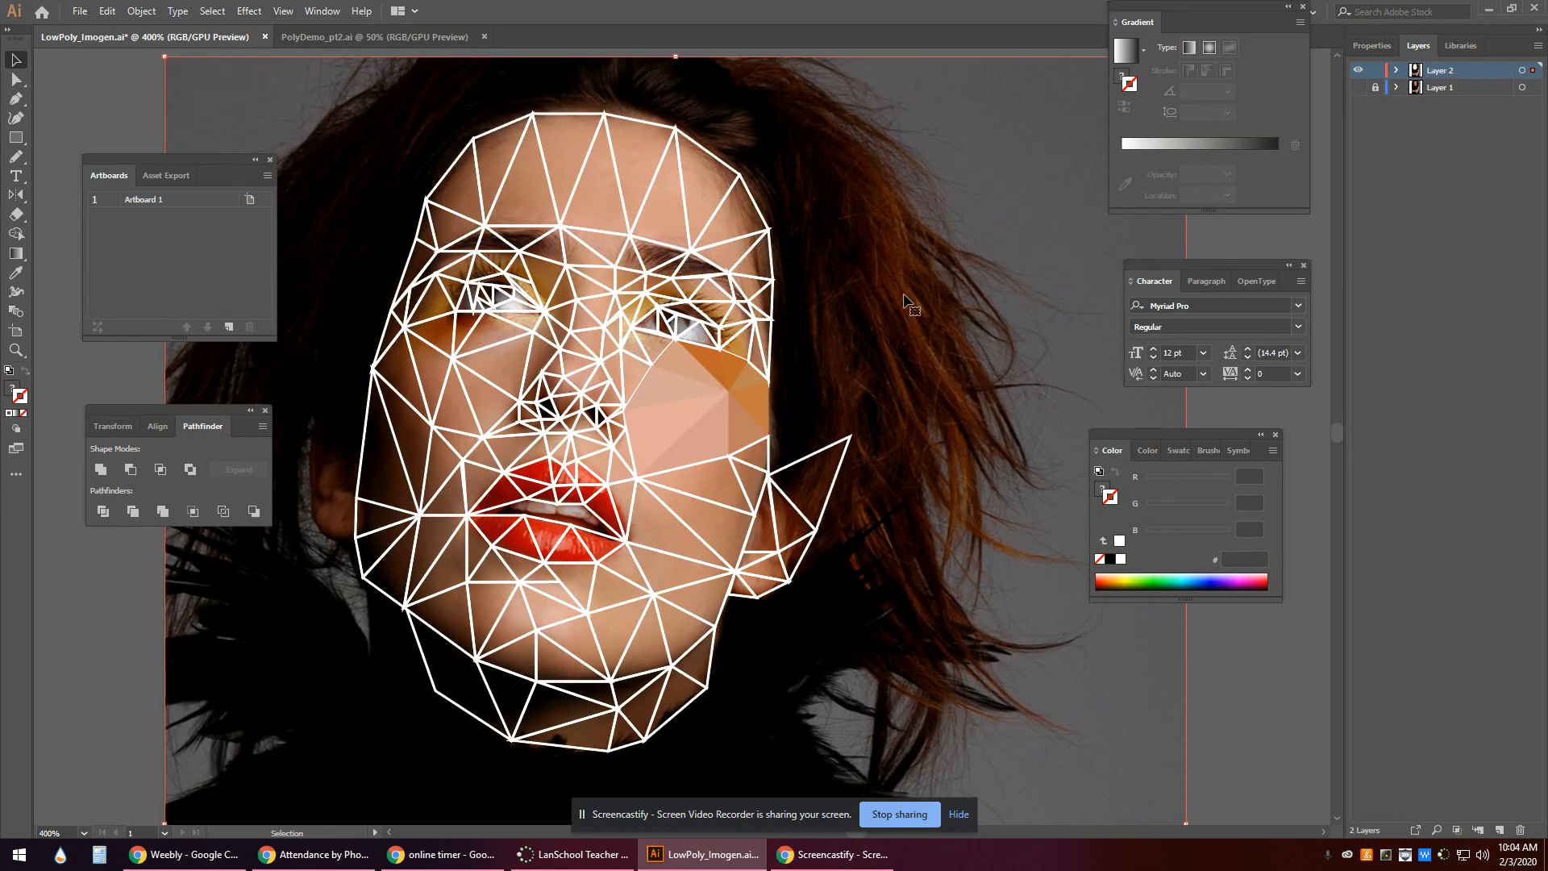
left_click(1440, 88)
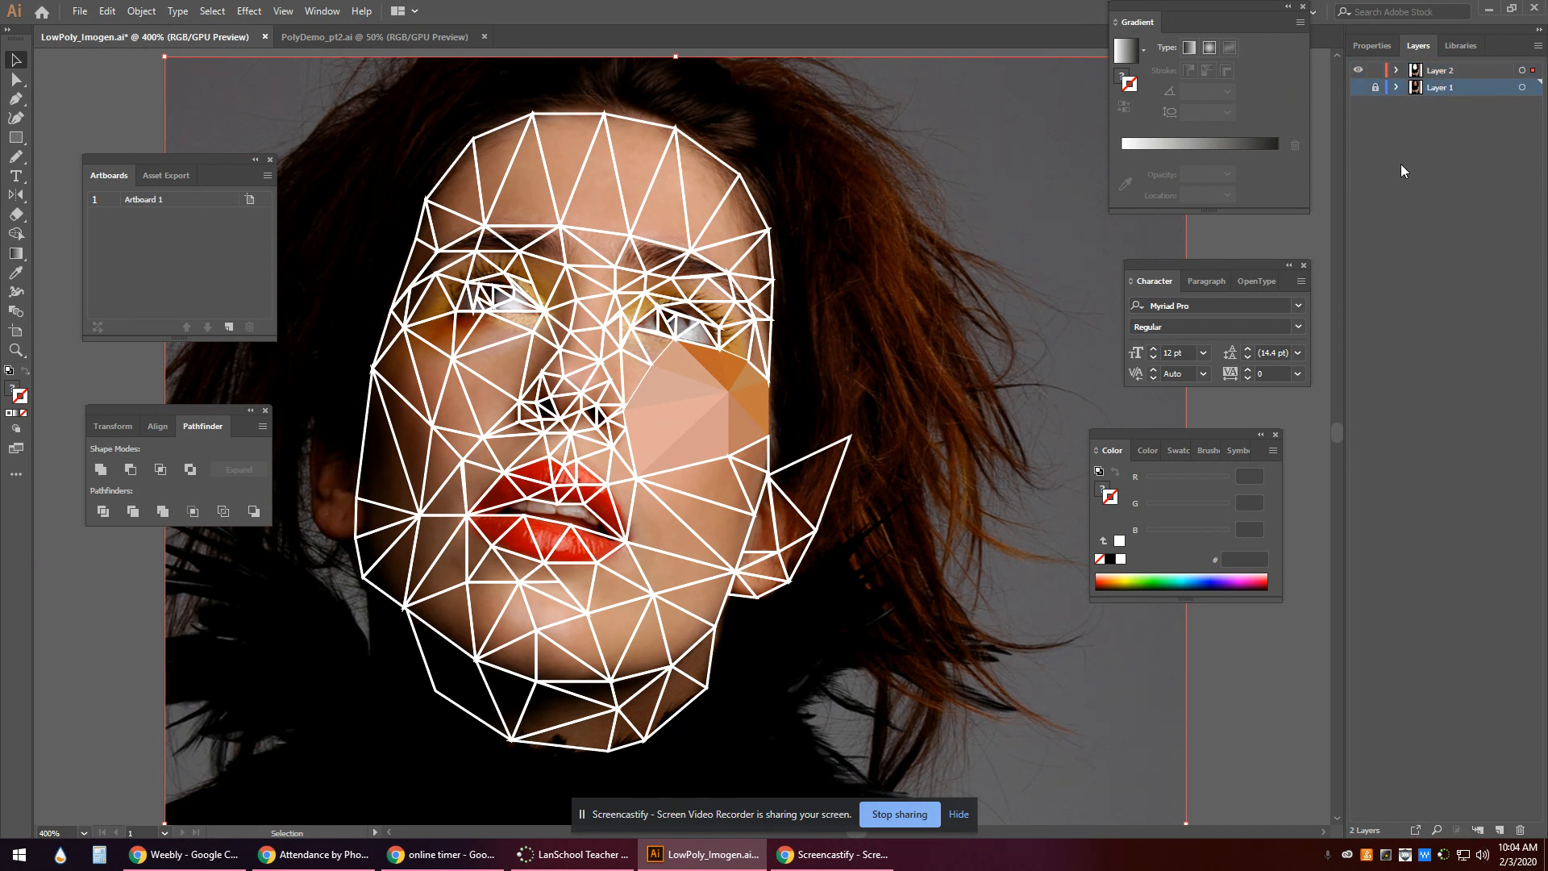
left_click(1431, 145)
left_click(1375, 86)
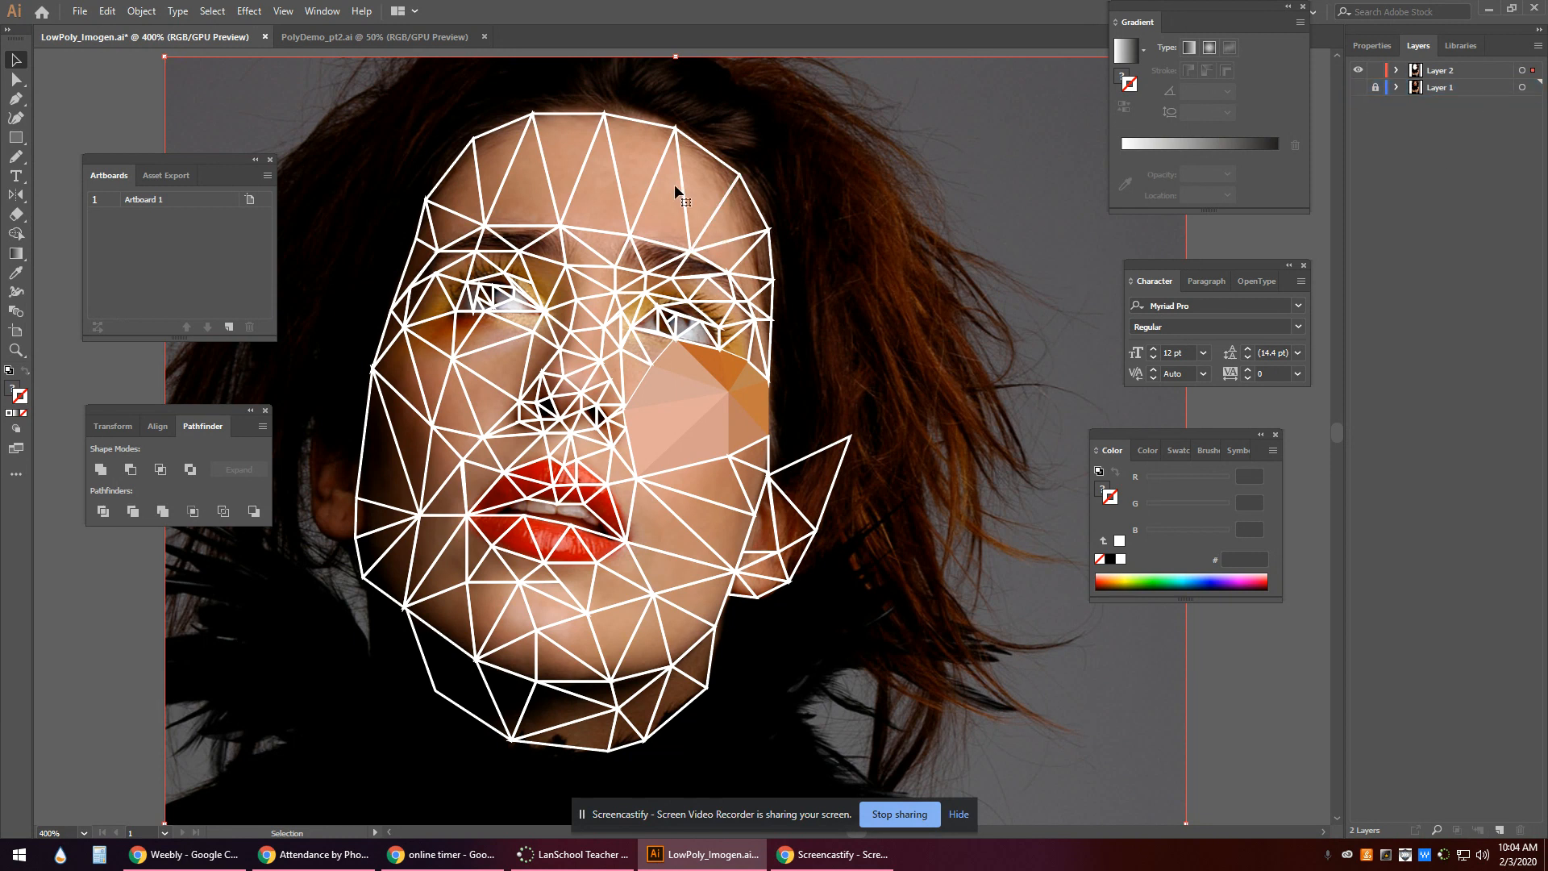
left_click(678, 162)
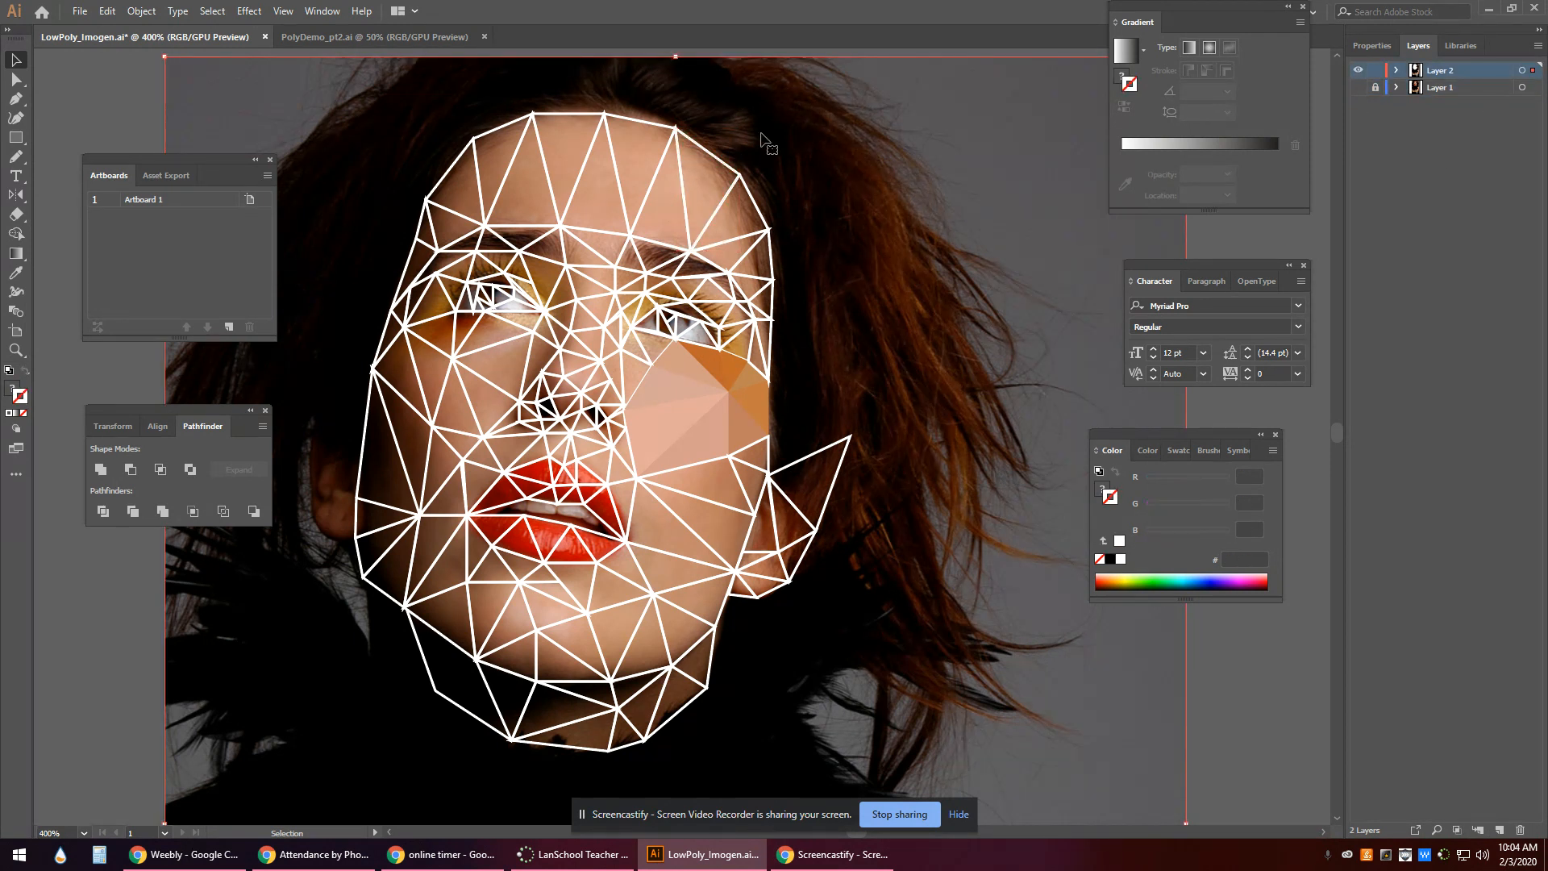
scroll(767, 145, "up", 3)
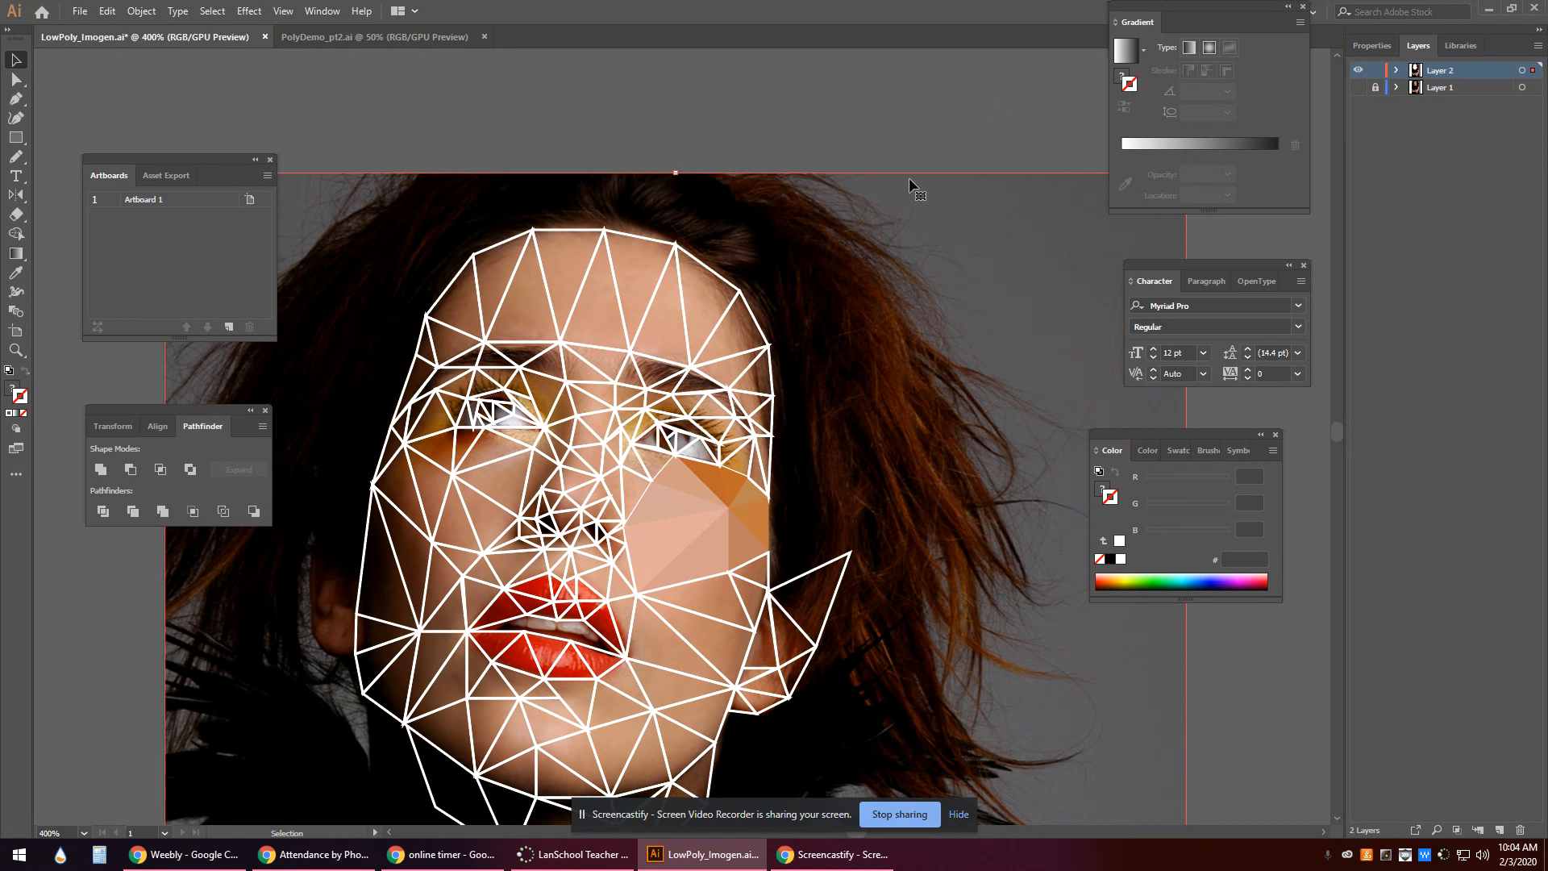
scroll(939, 202, "down", 2)
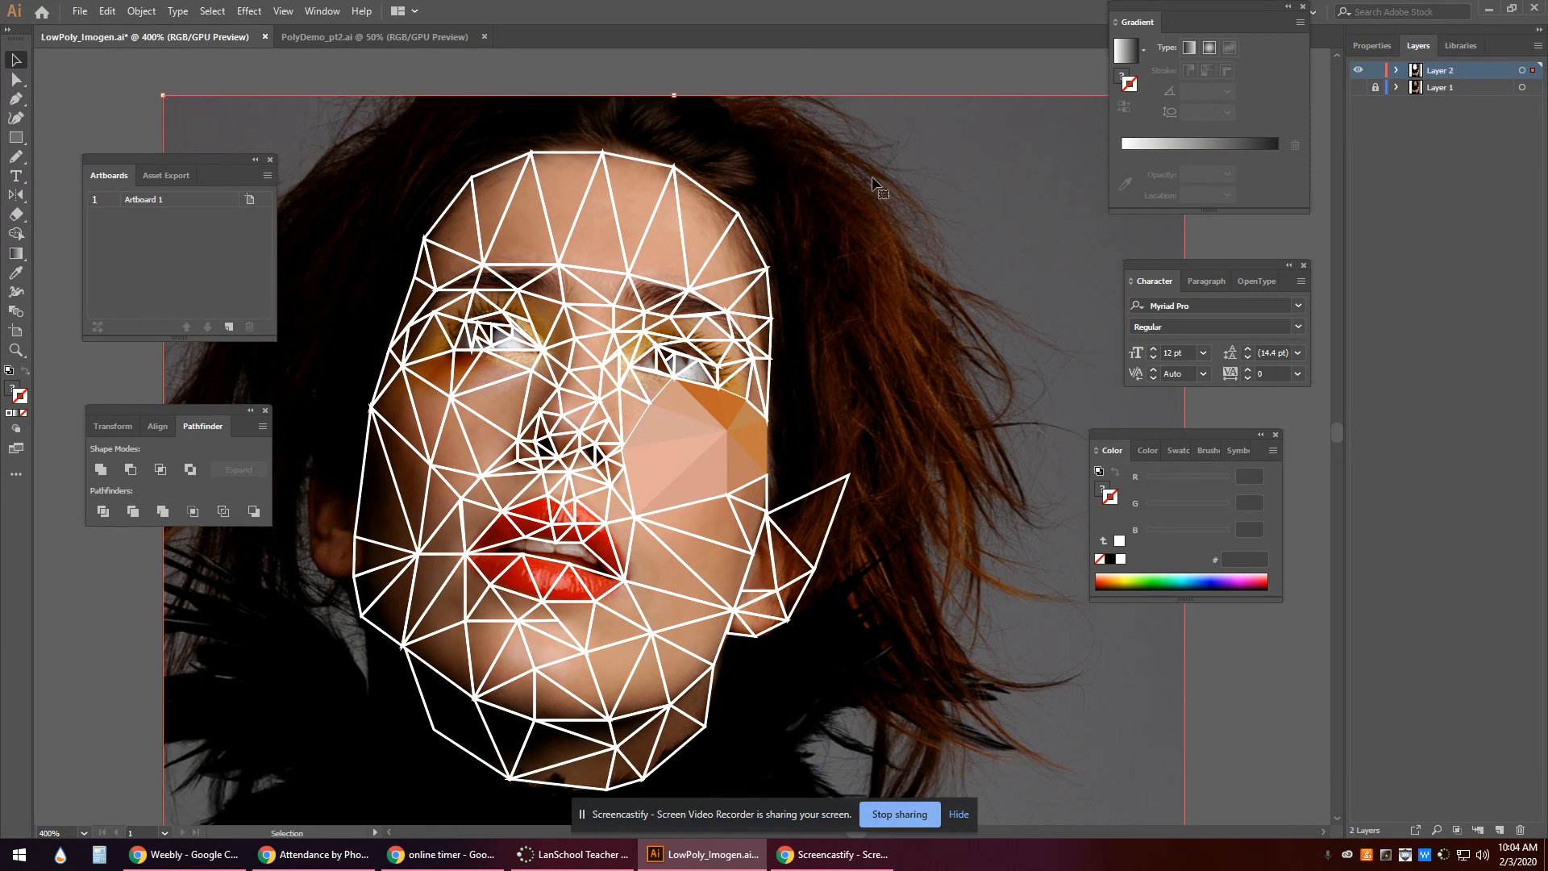
Delete the pasted photo copy from Layer 2.
left_click(448, 76)
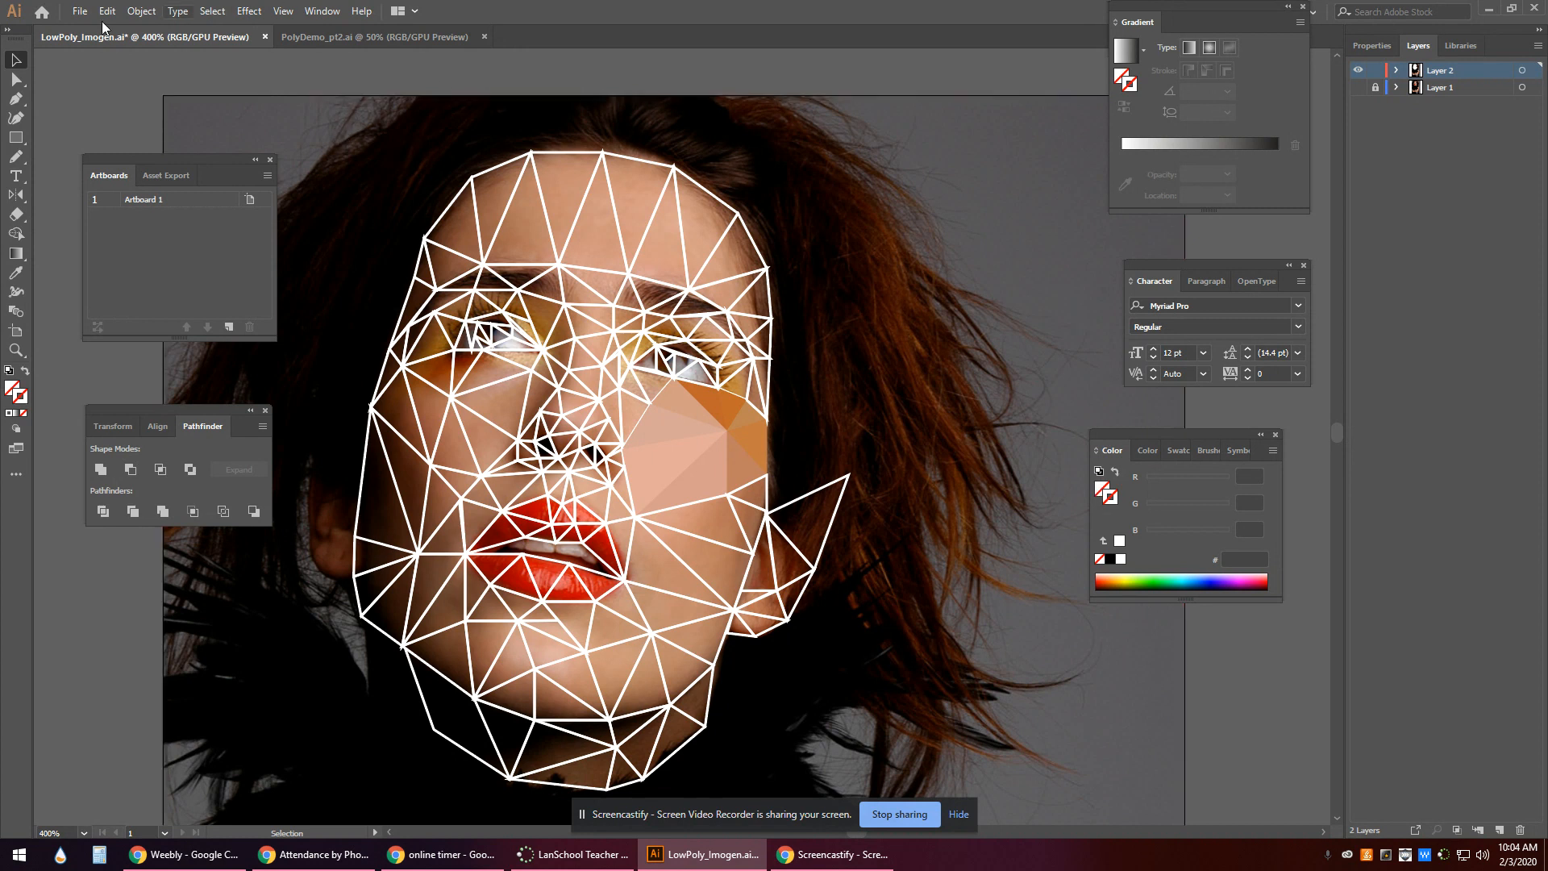
left_click(400, 146)
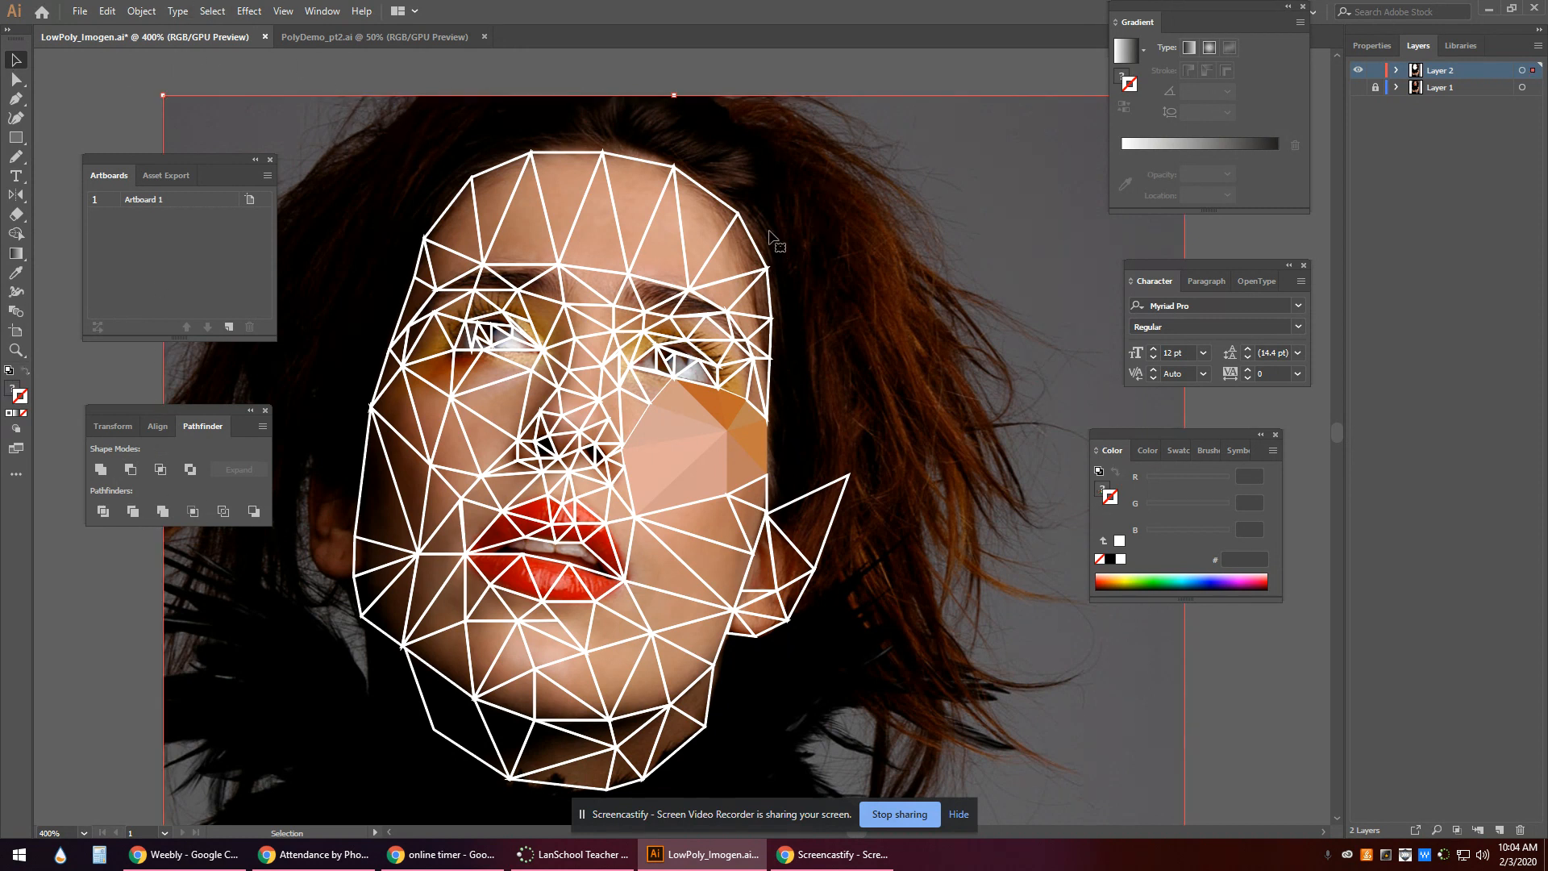
key("Delete")
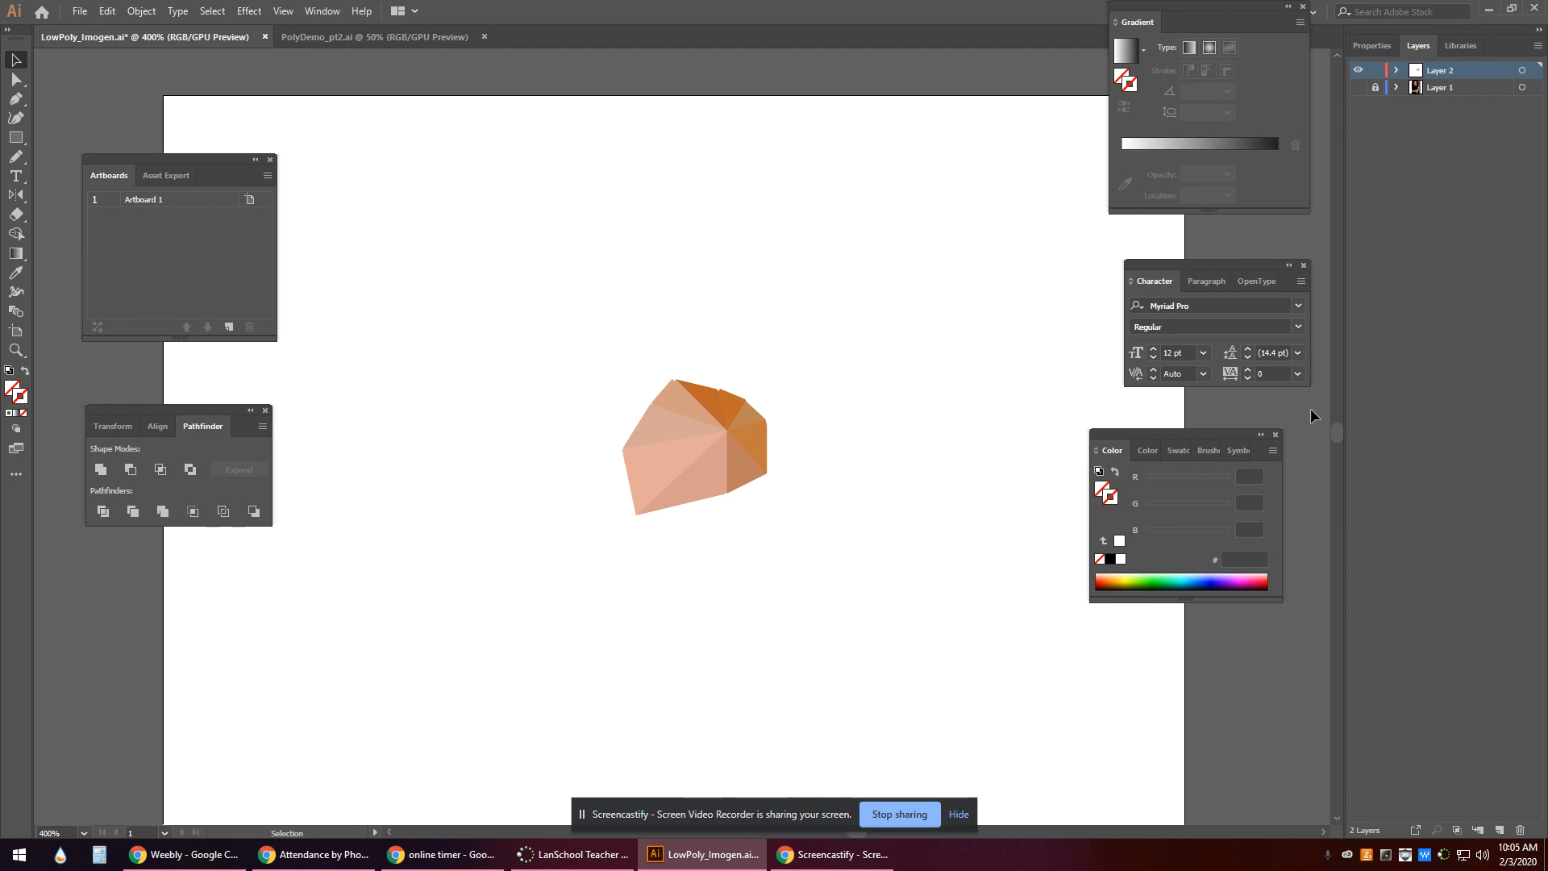
Add a new layer above Layer 2.
left_click(1498, 830)
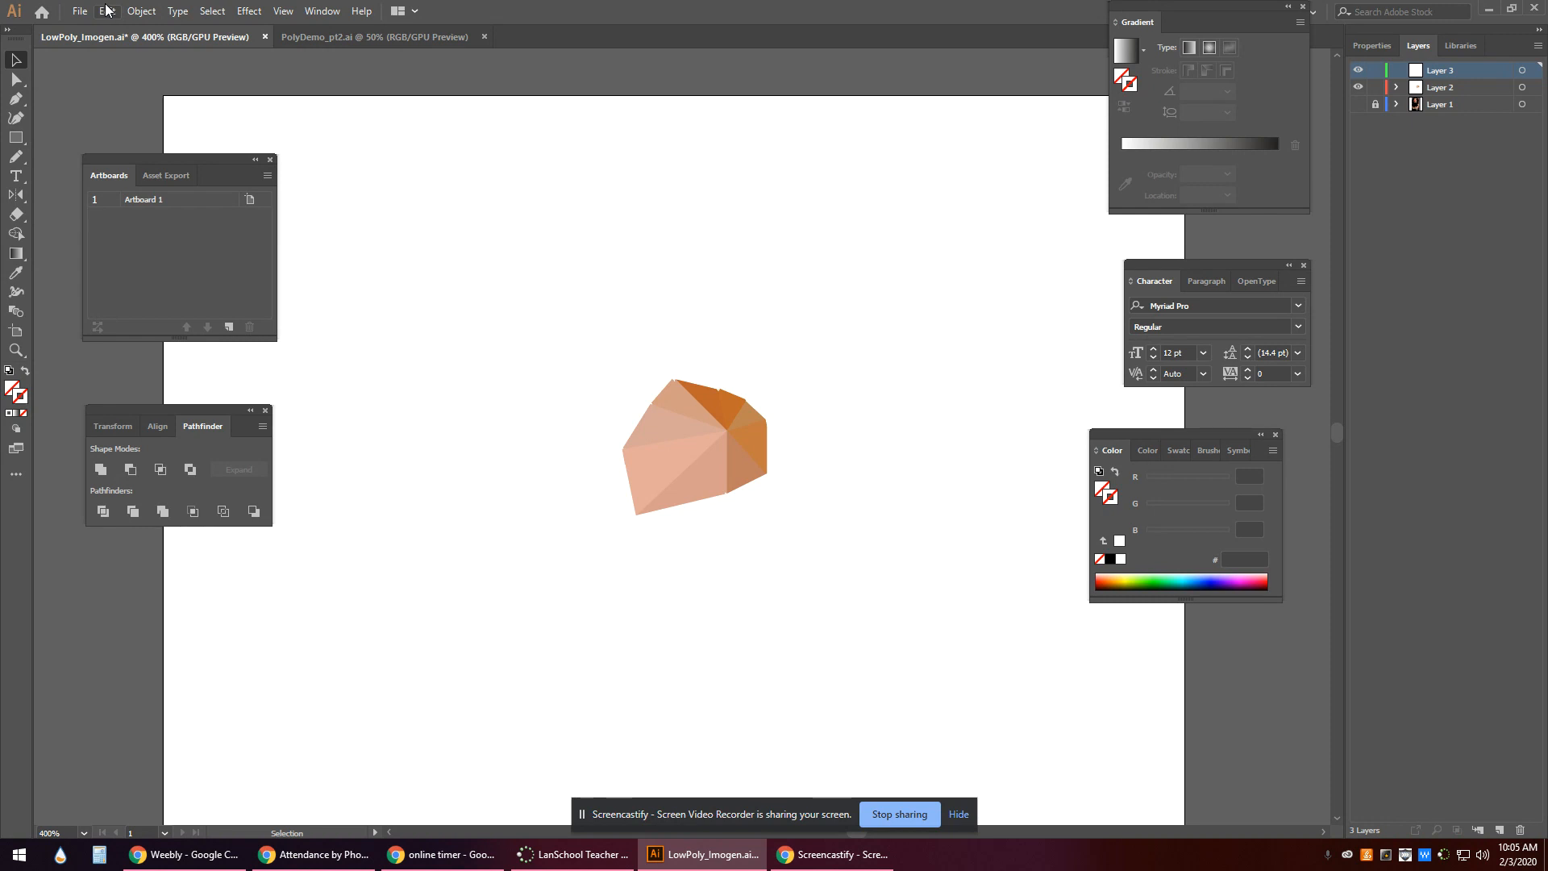
Try pasting the photo onto the new layer, and undo the paste.
key("ctrl+v")
scroll(625, 448, "up", 9)
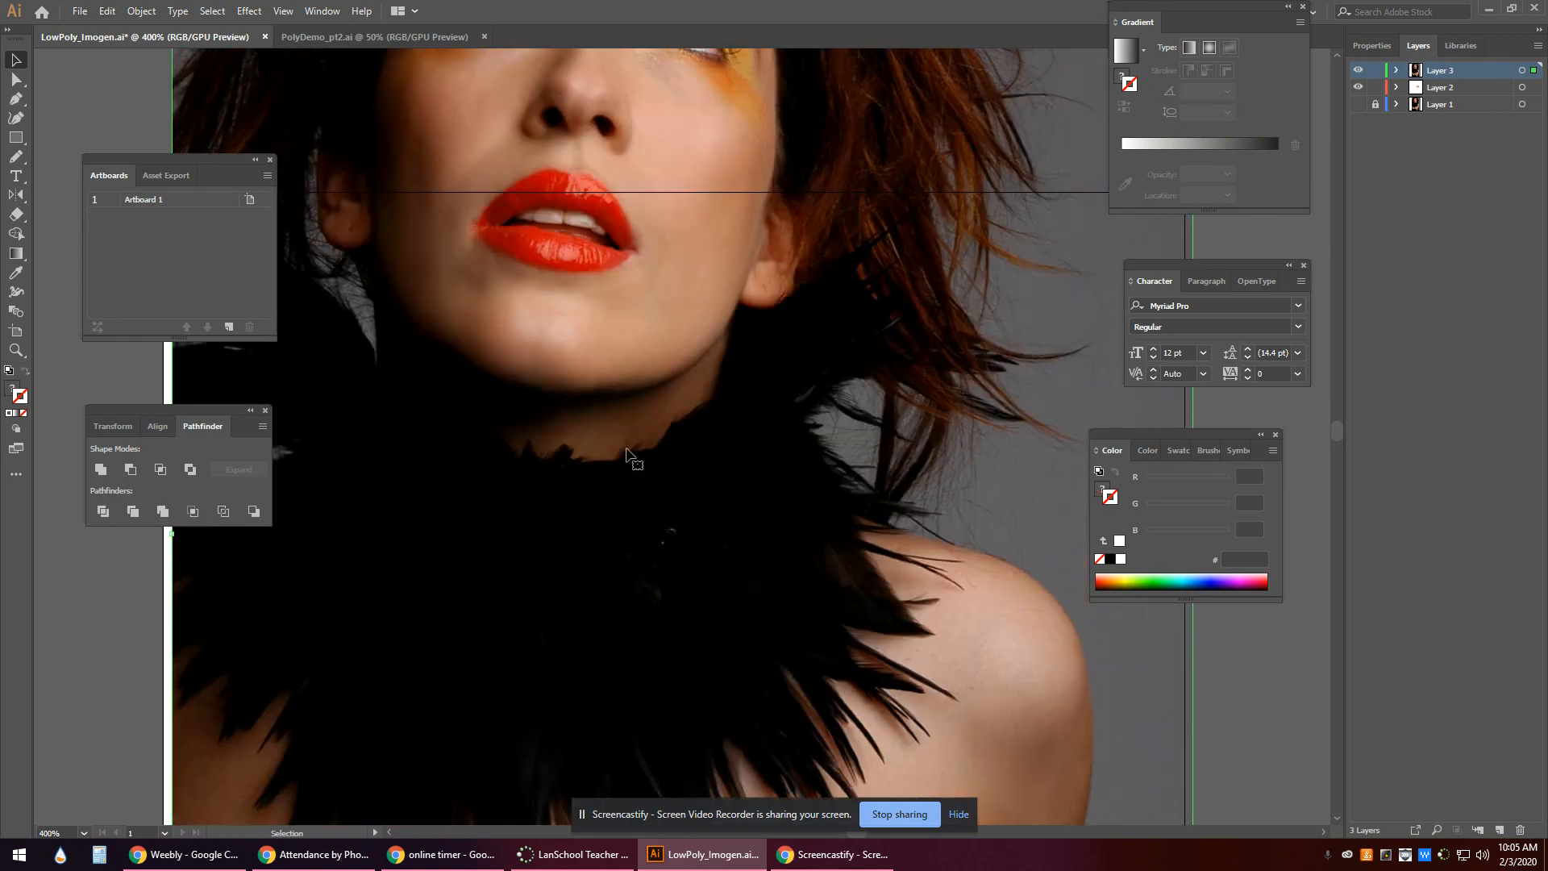
scroll(626, 448, "up", 3)
scroll(625, 448, "down", 8)
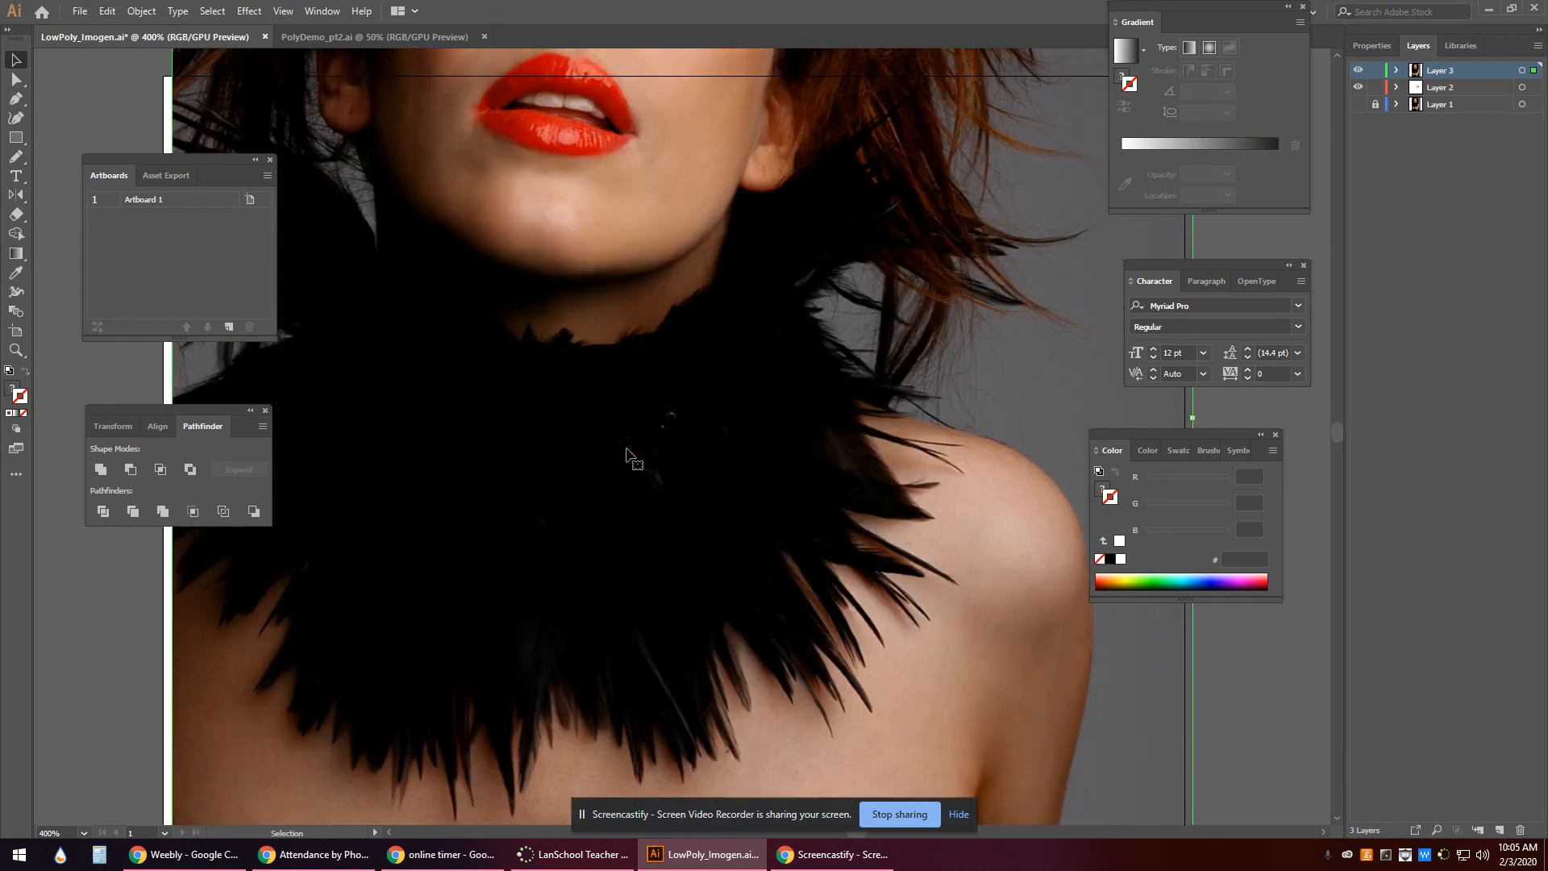
key("ctrl+z")
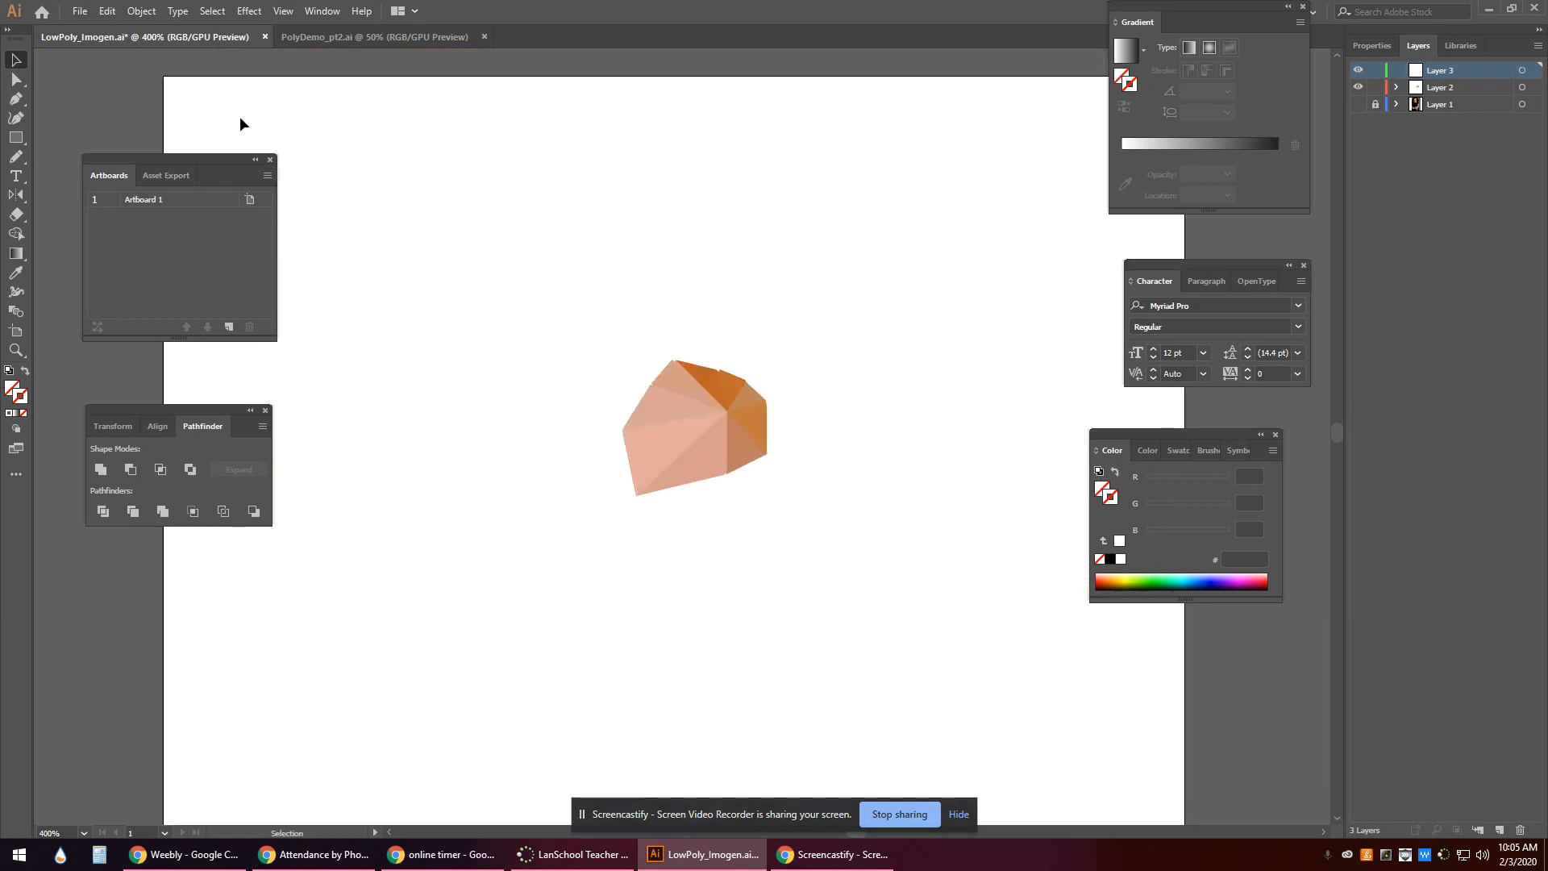
Paste the photo in place on Layer 3 and move that layer below Layer 2.
left_click(109, 13)
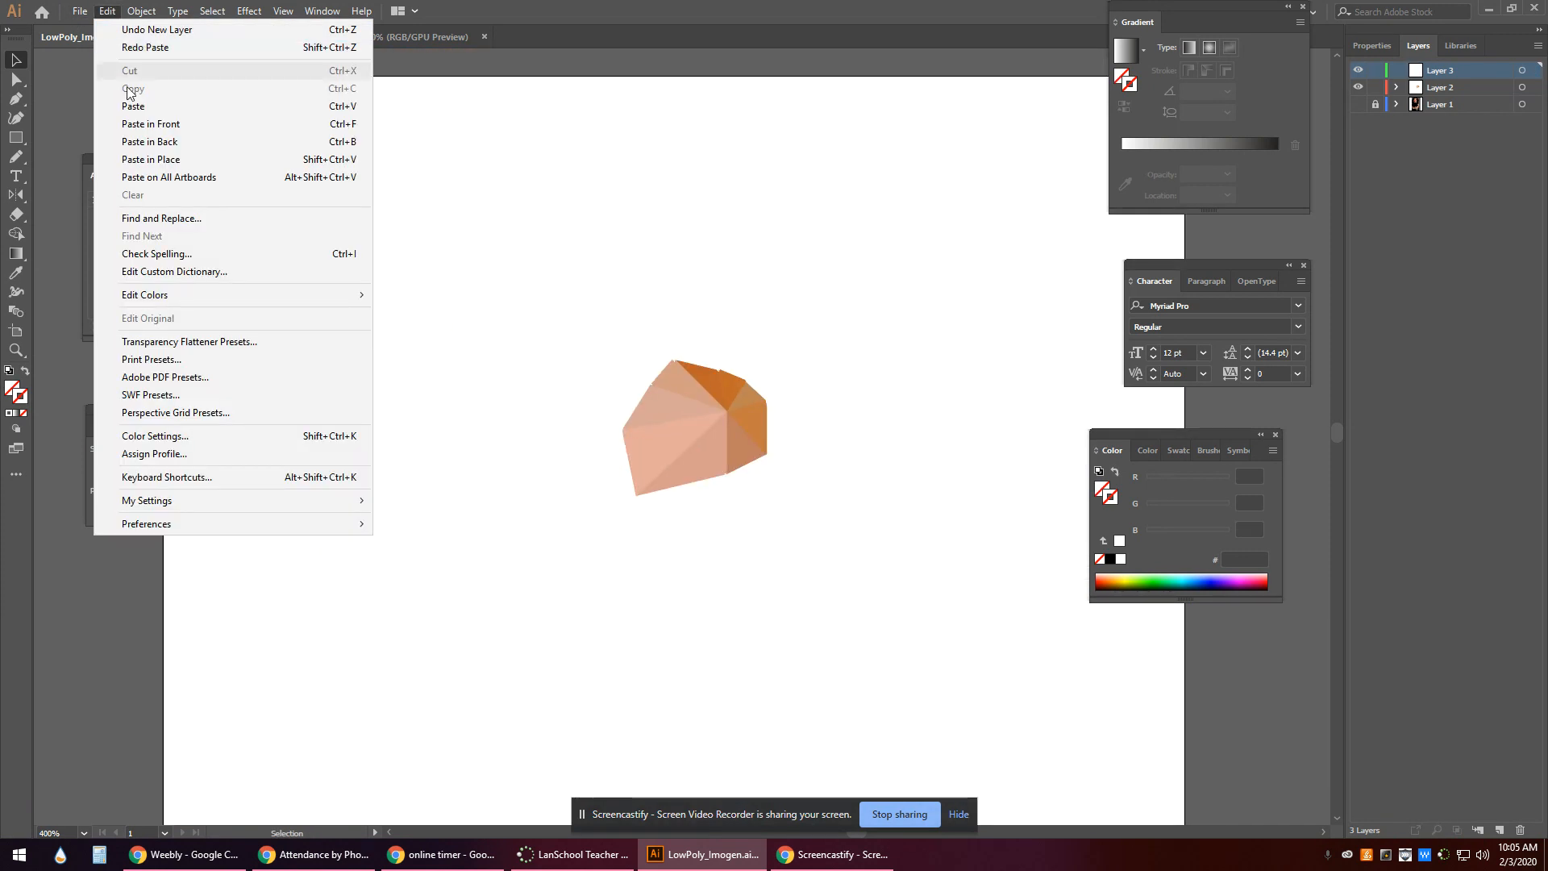
left_click(172, 161)
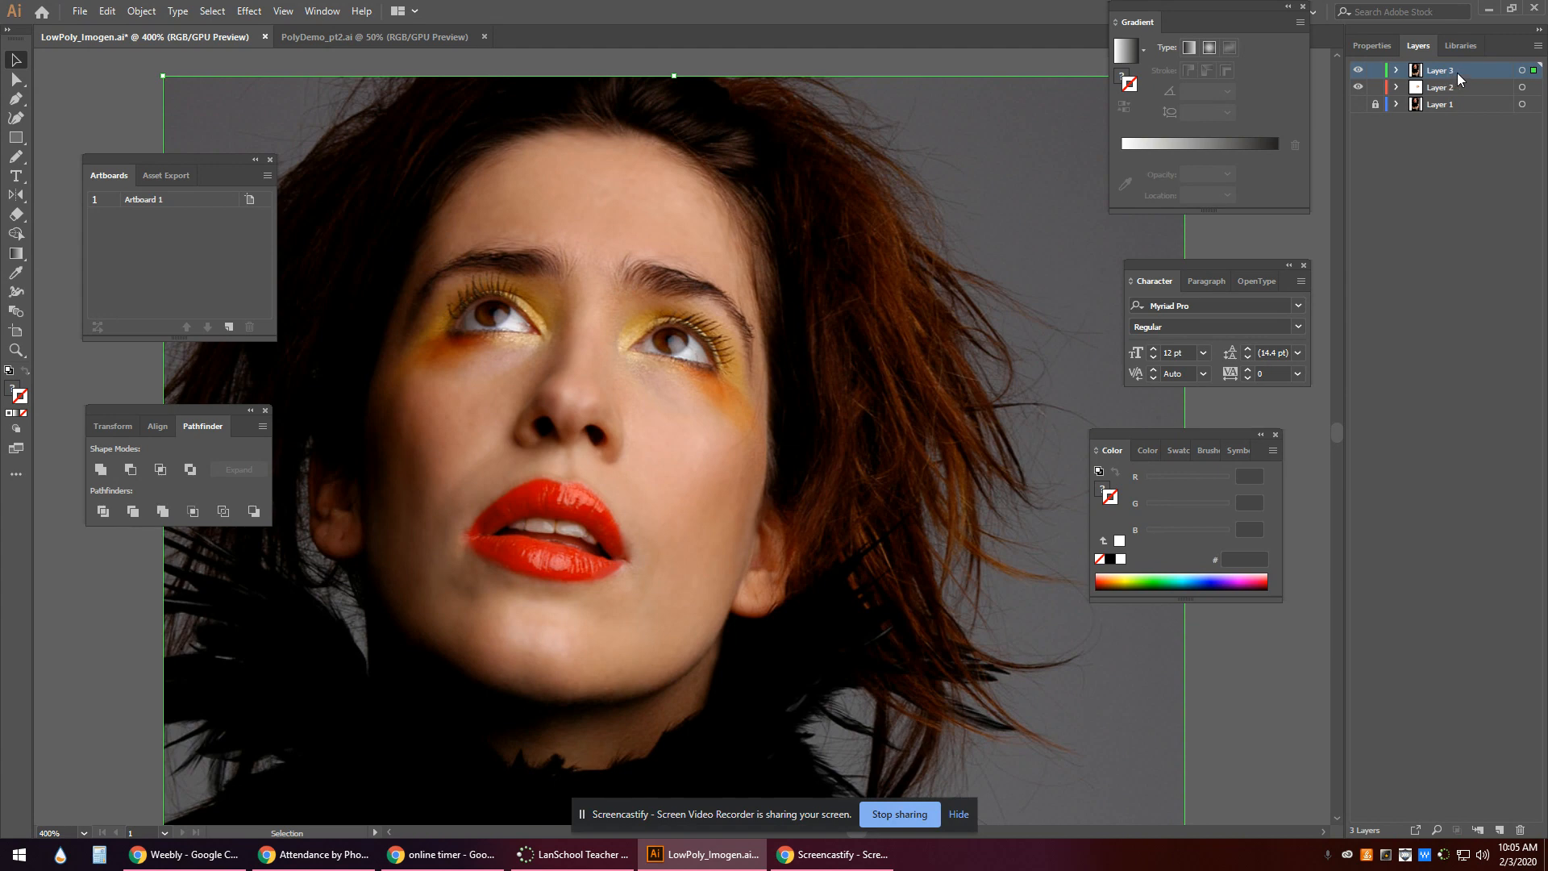
left_click_drag(1456, 102, 1457, 100)
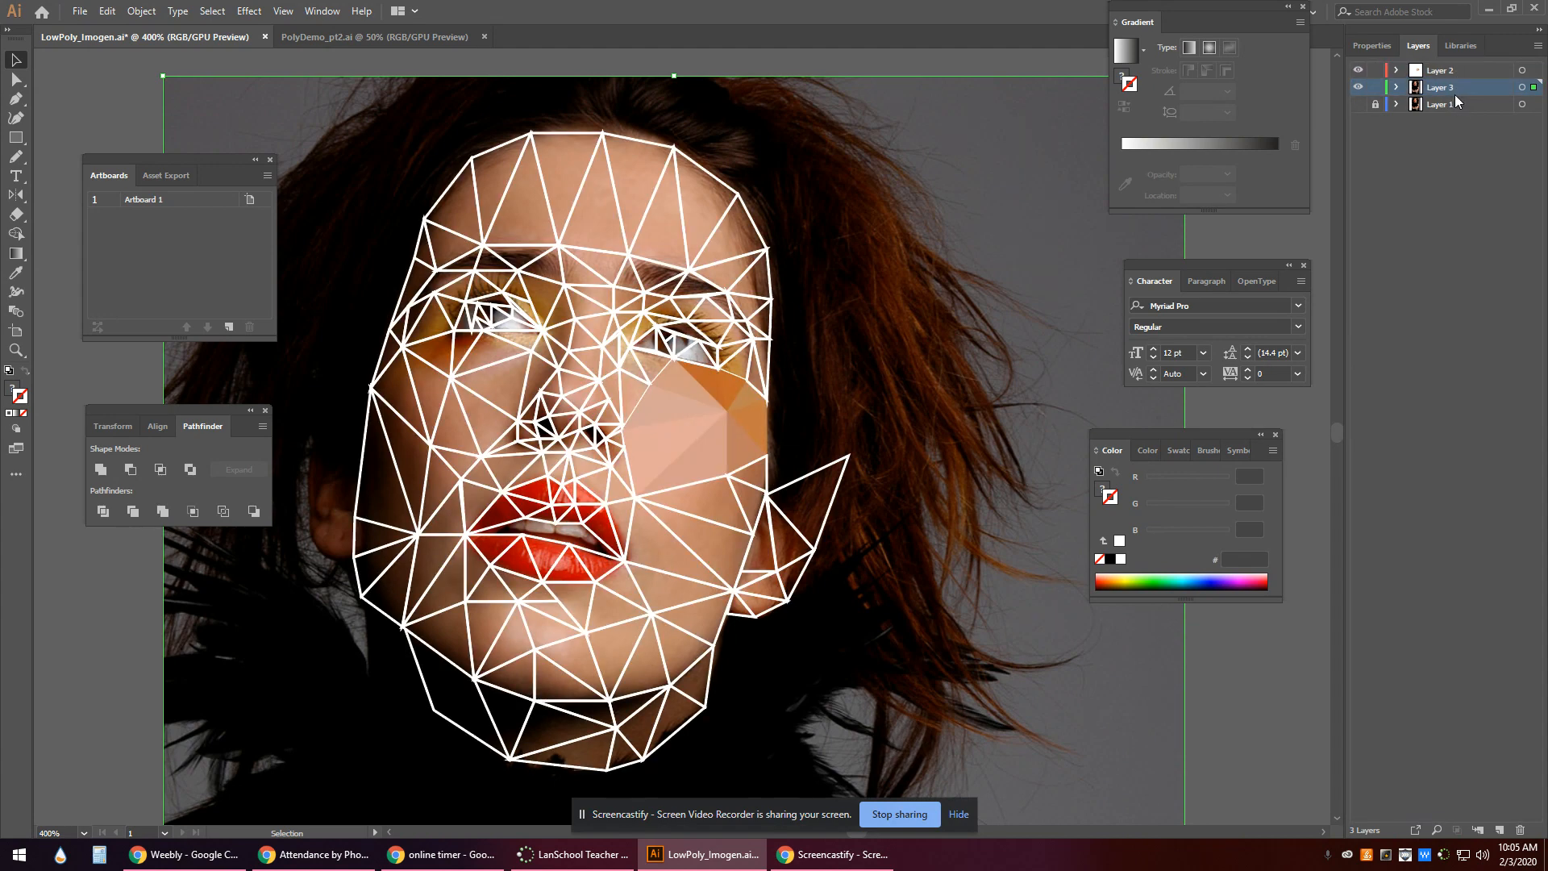
Compare the mesh with and without Layer 3's photo, and leave Layer 3 locked and hidden.
left_click(1358, 88)
left_click(1358, 88)
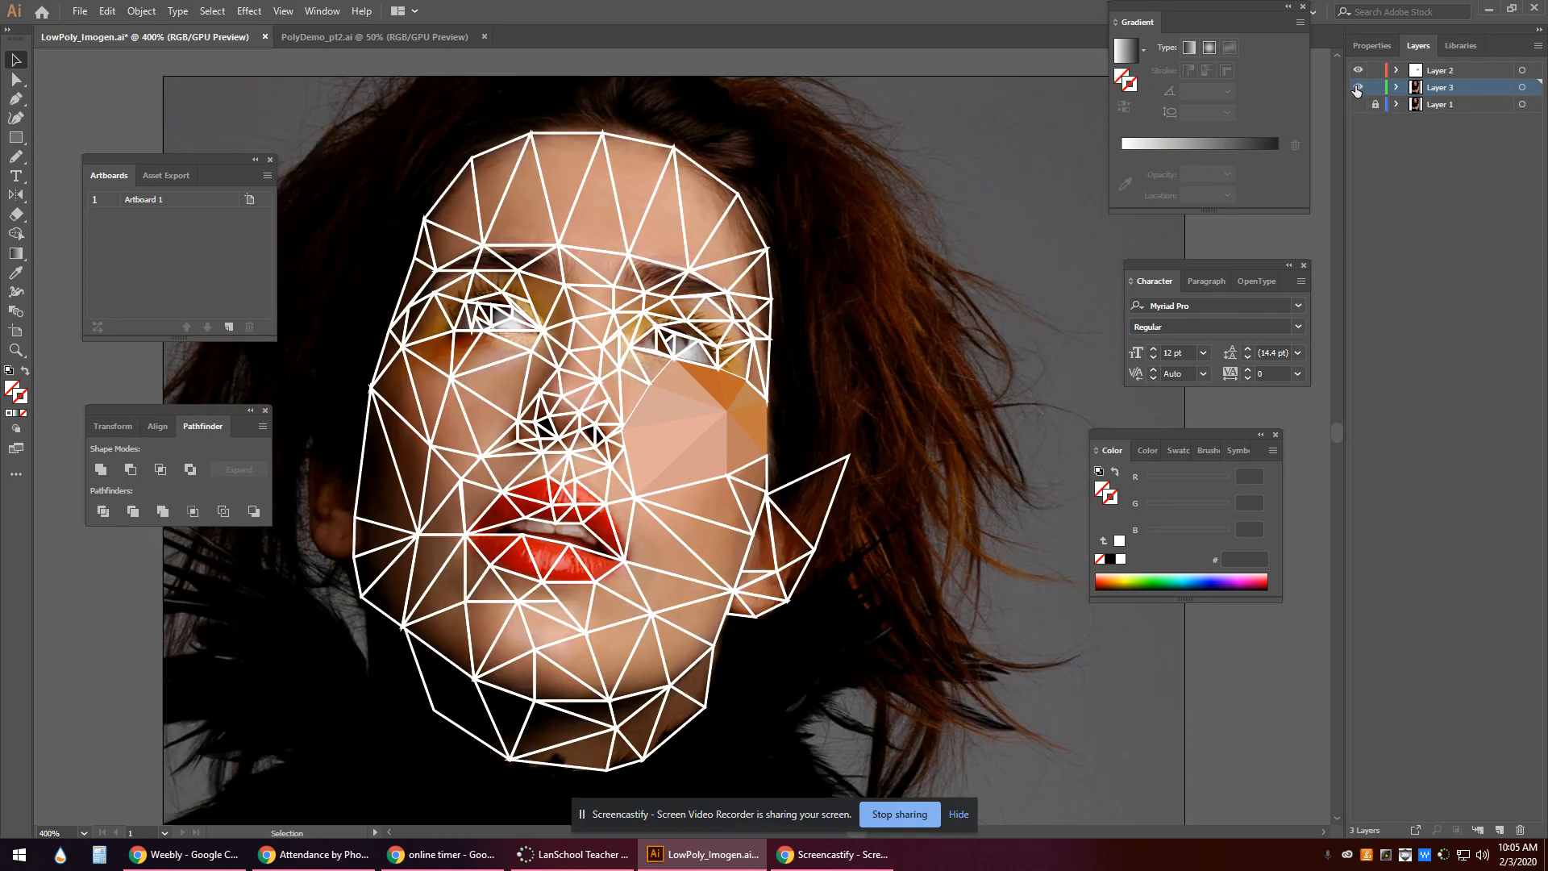
left_click(1358, 88)
left_click(1358, 87)
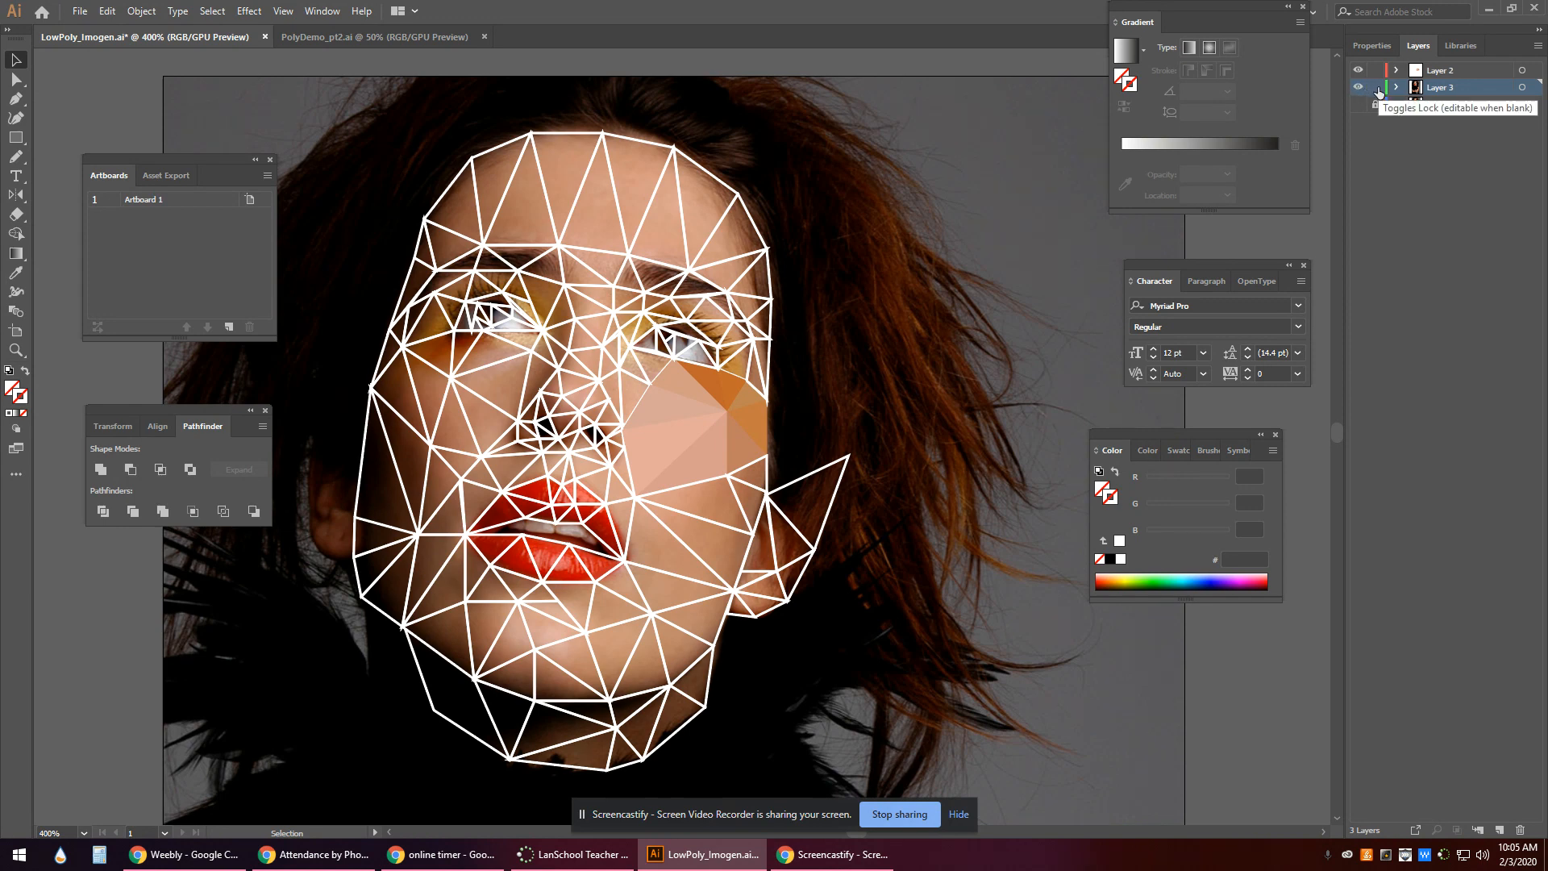
left_click(1376, 88)
left_click(1358, 88)
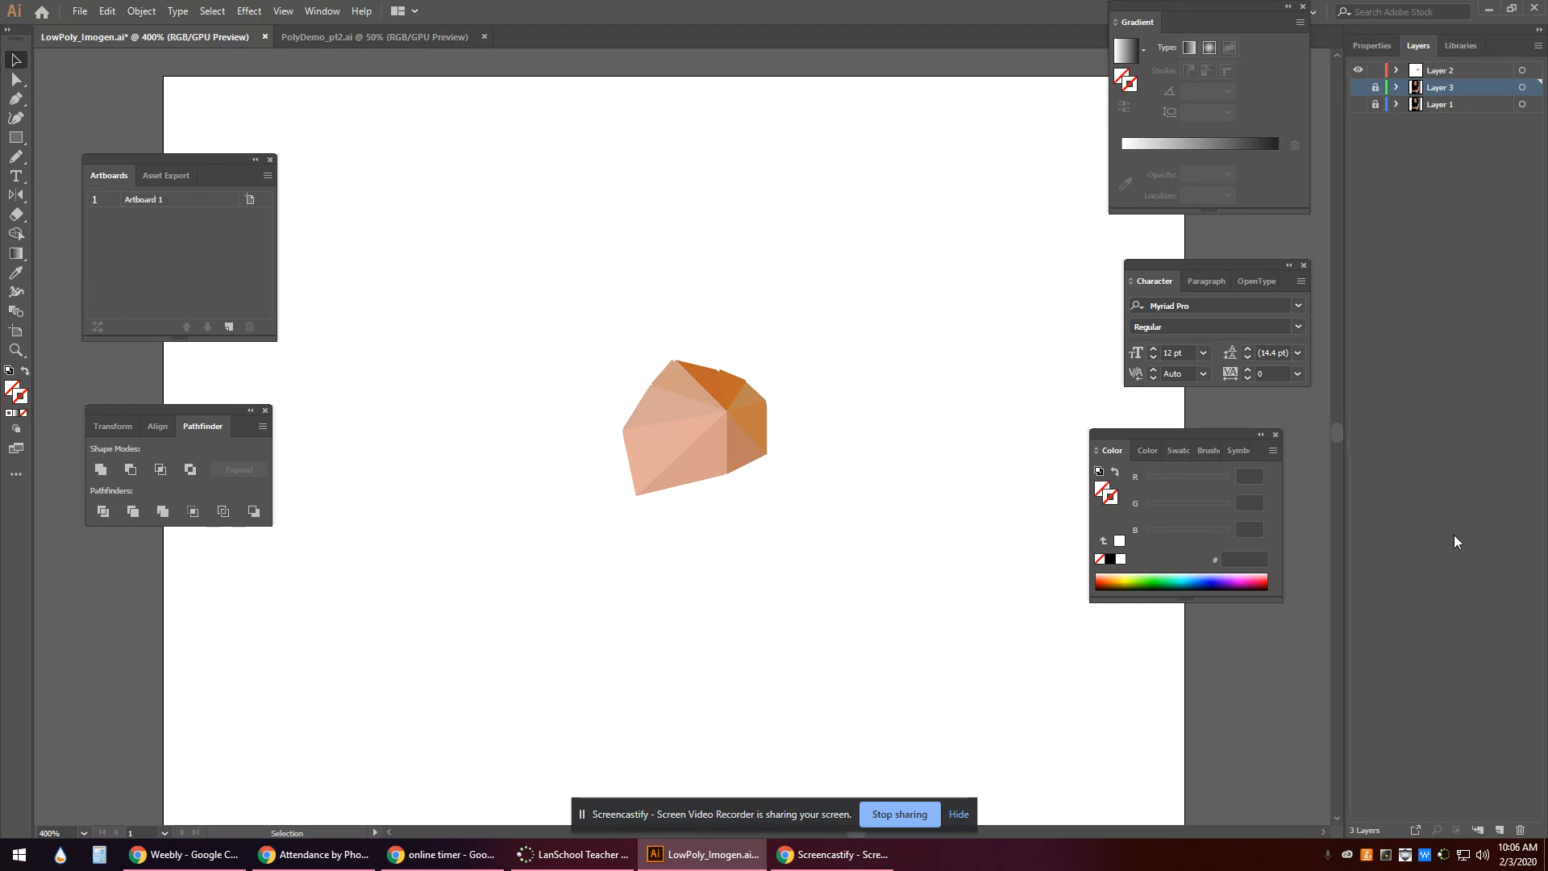
Add a new layer directly above Layer 3 and name it Background.
left_click(1498, 830)
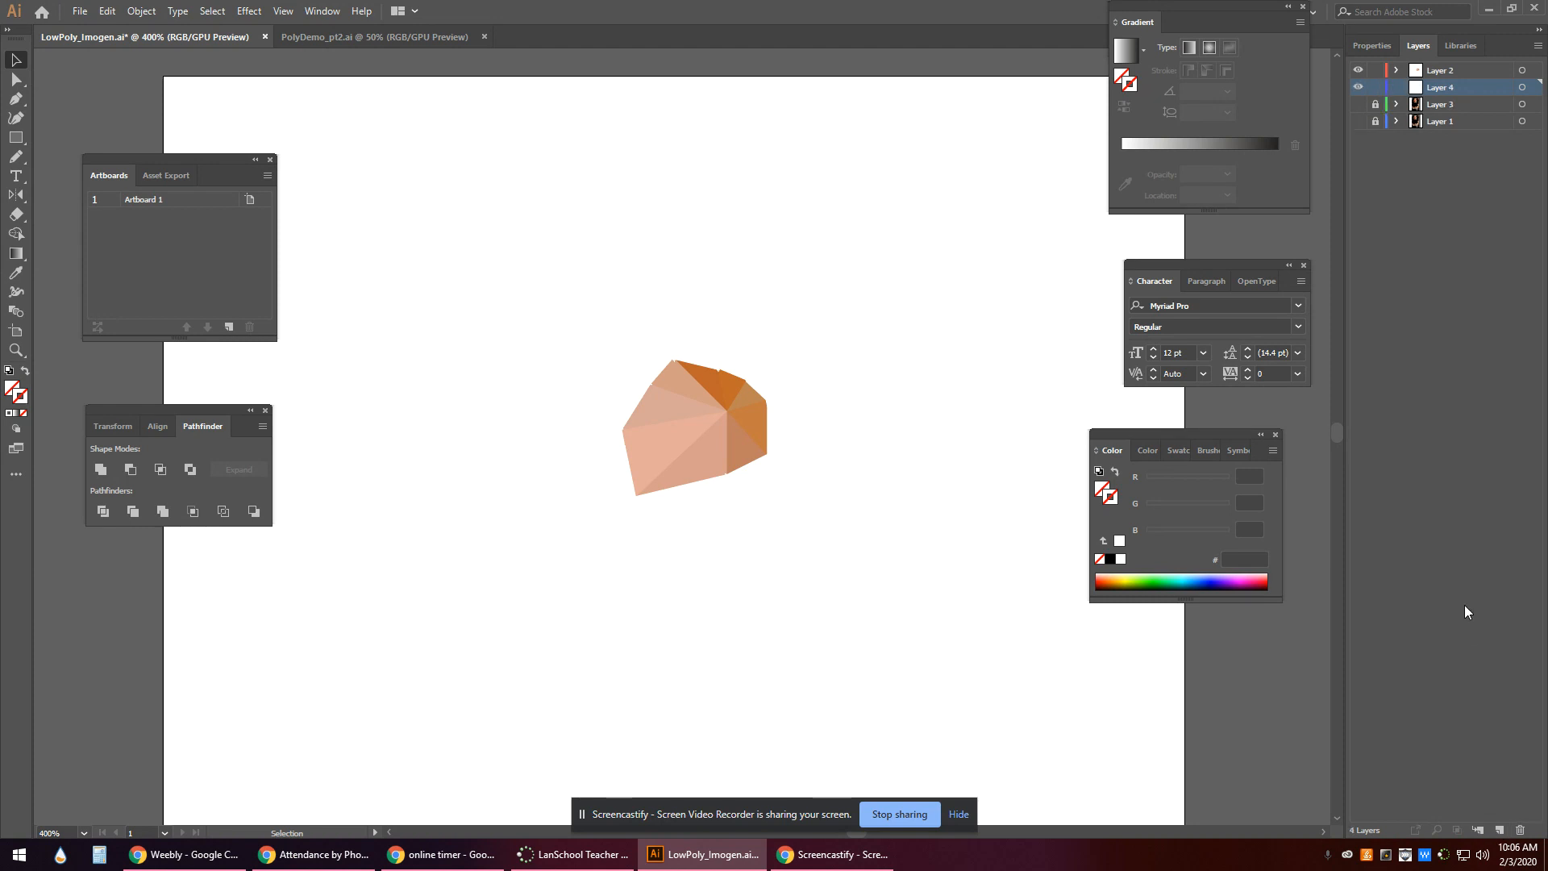
double_click(1433, 89)
type("Background")
Rename Layer 2, which holds the triangle mesh, as LowPoly.
double_click(1449, 71)
type("Lo")
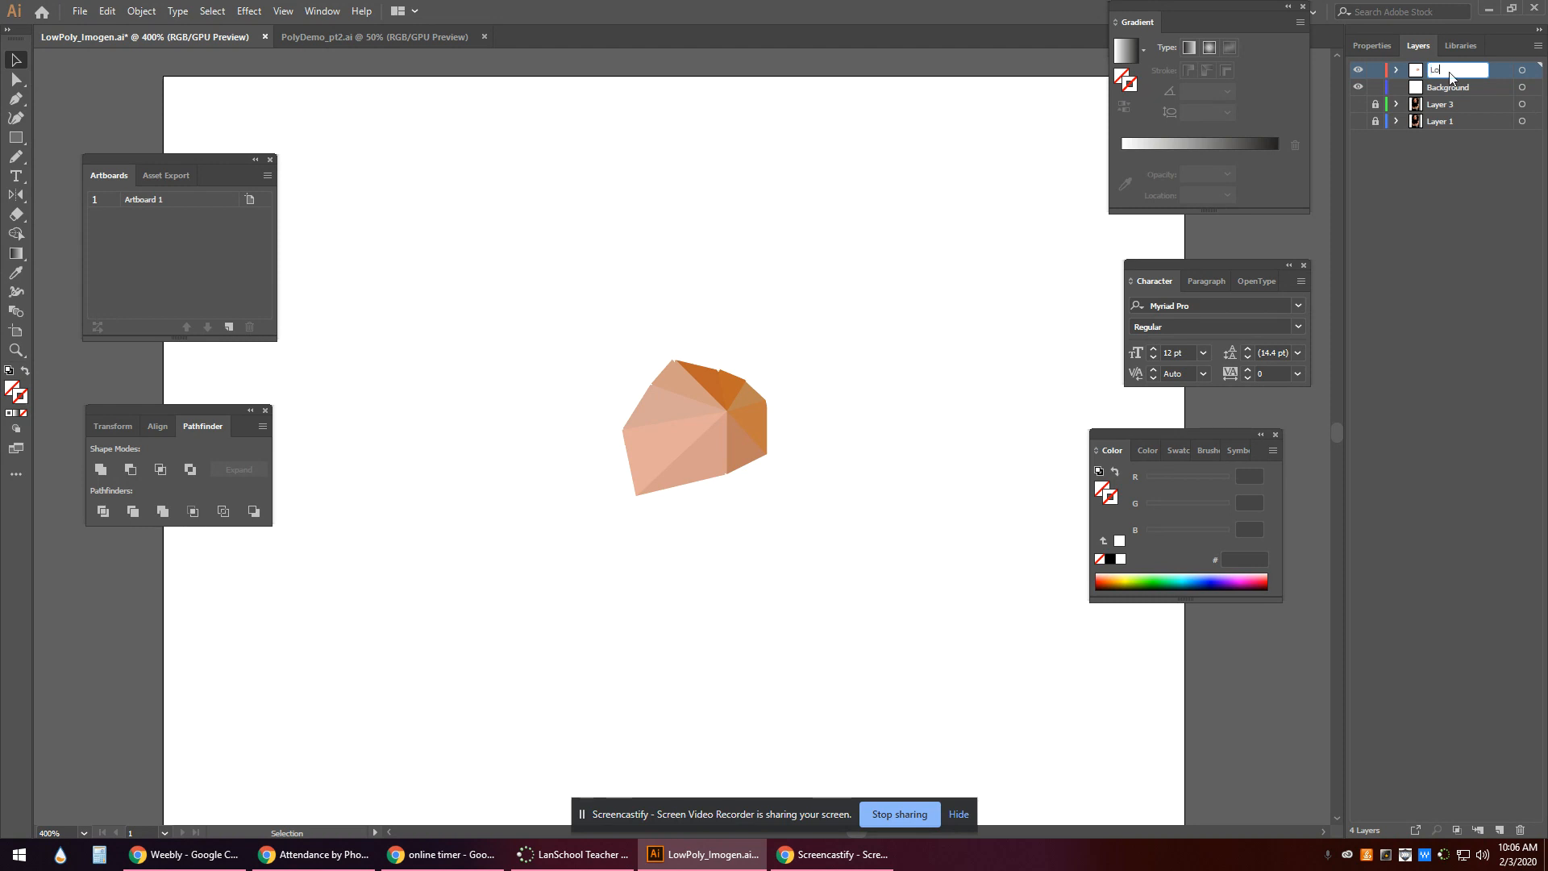
type("wPoly")
key("Return")
Draw a rectangle covering the whole artboard on the Background layer.
left_click(1451, 88)
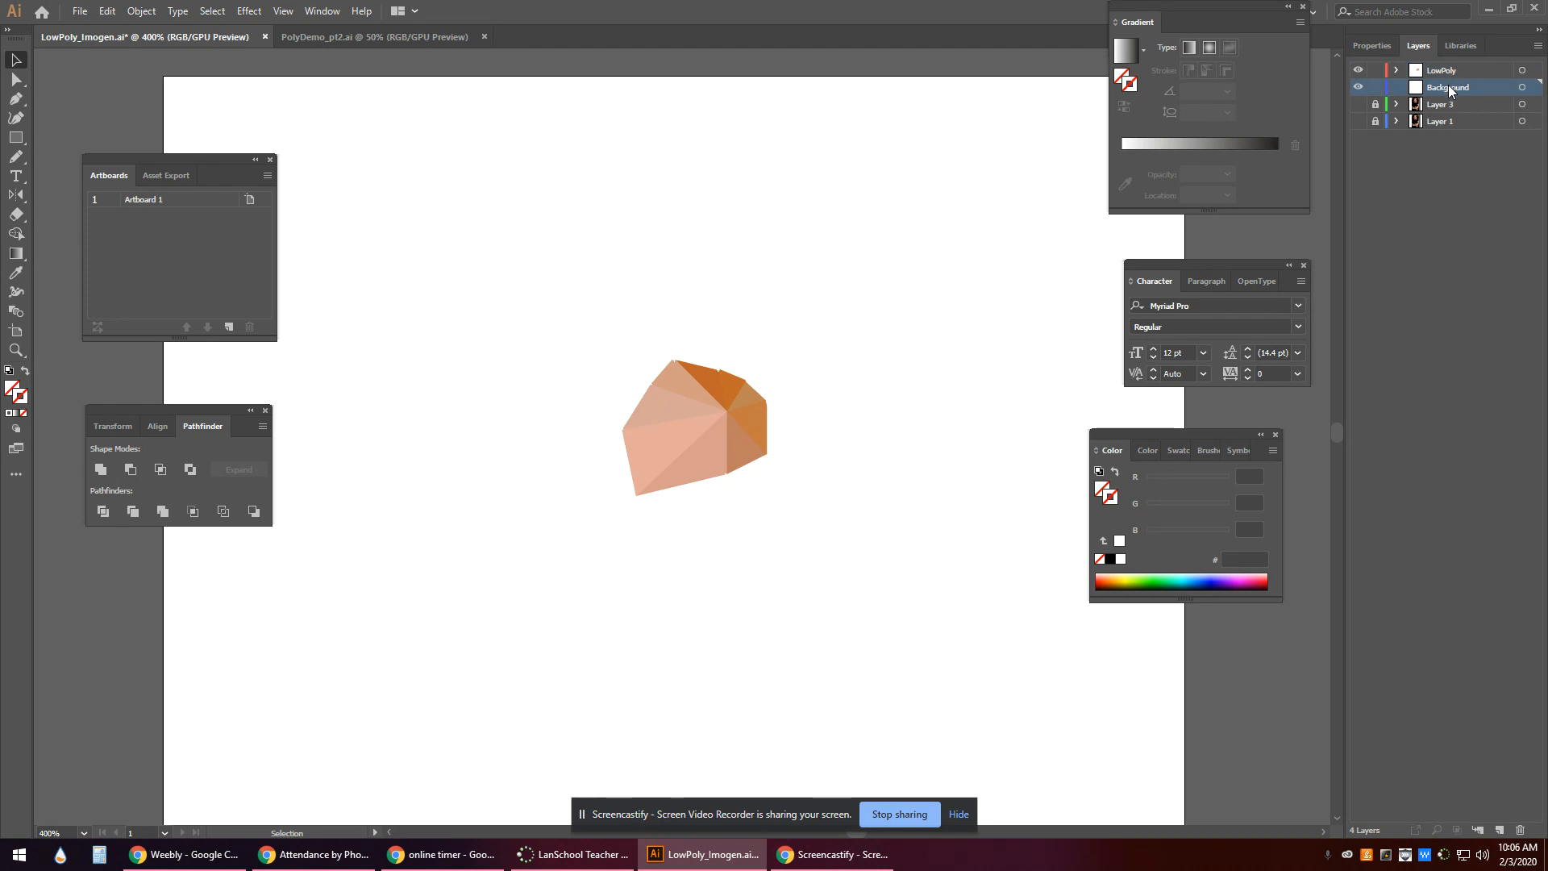
key("ctrl+minus")
key("ctrl+minus")
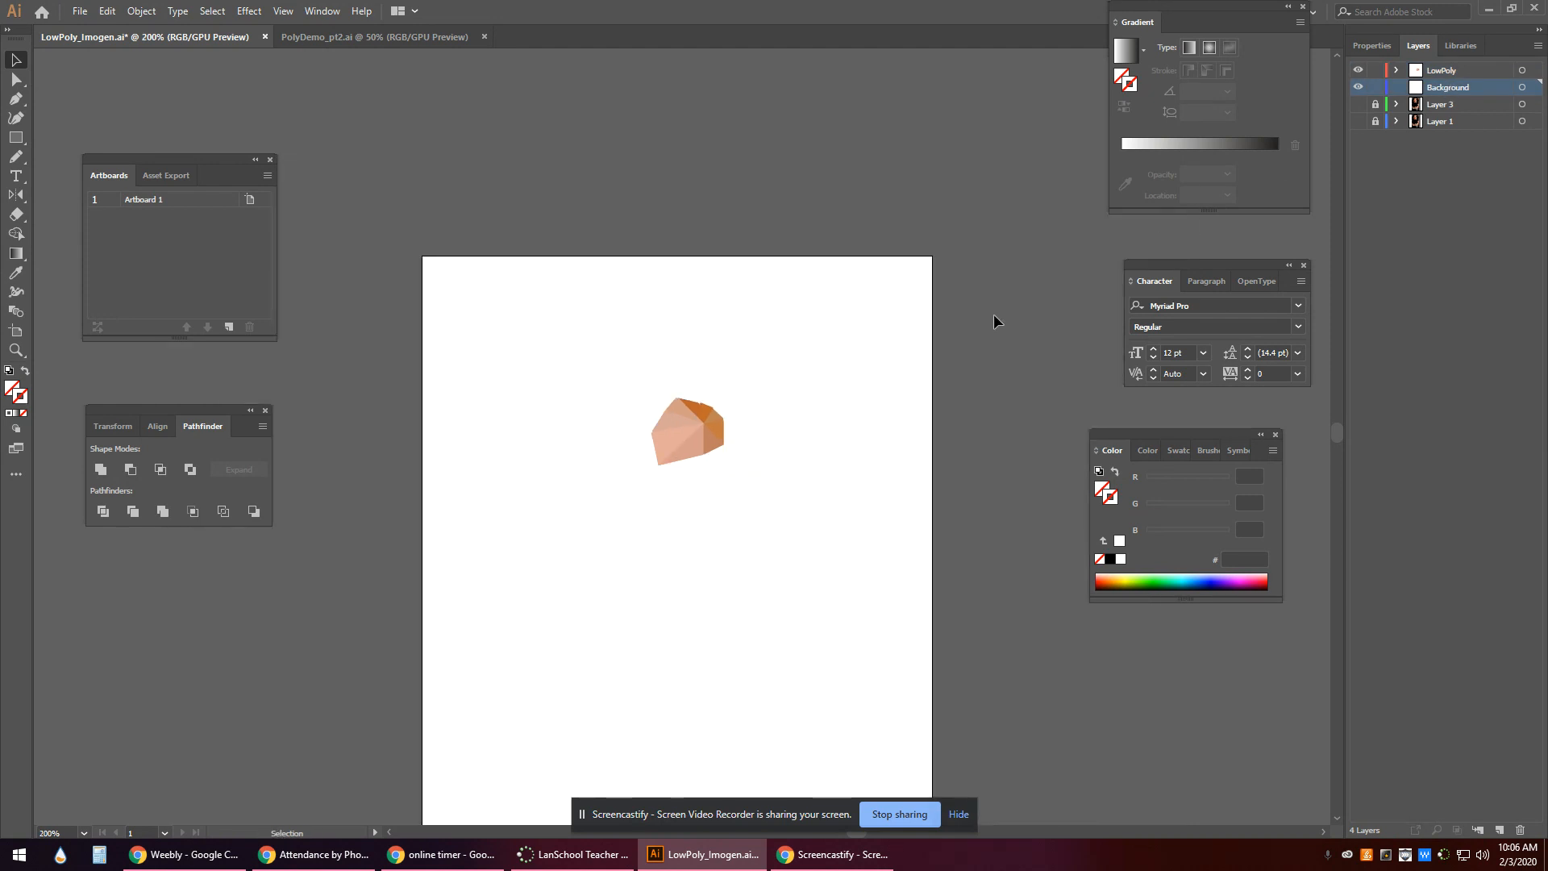
left_click_drag(963, 444, 992, 255)
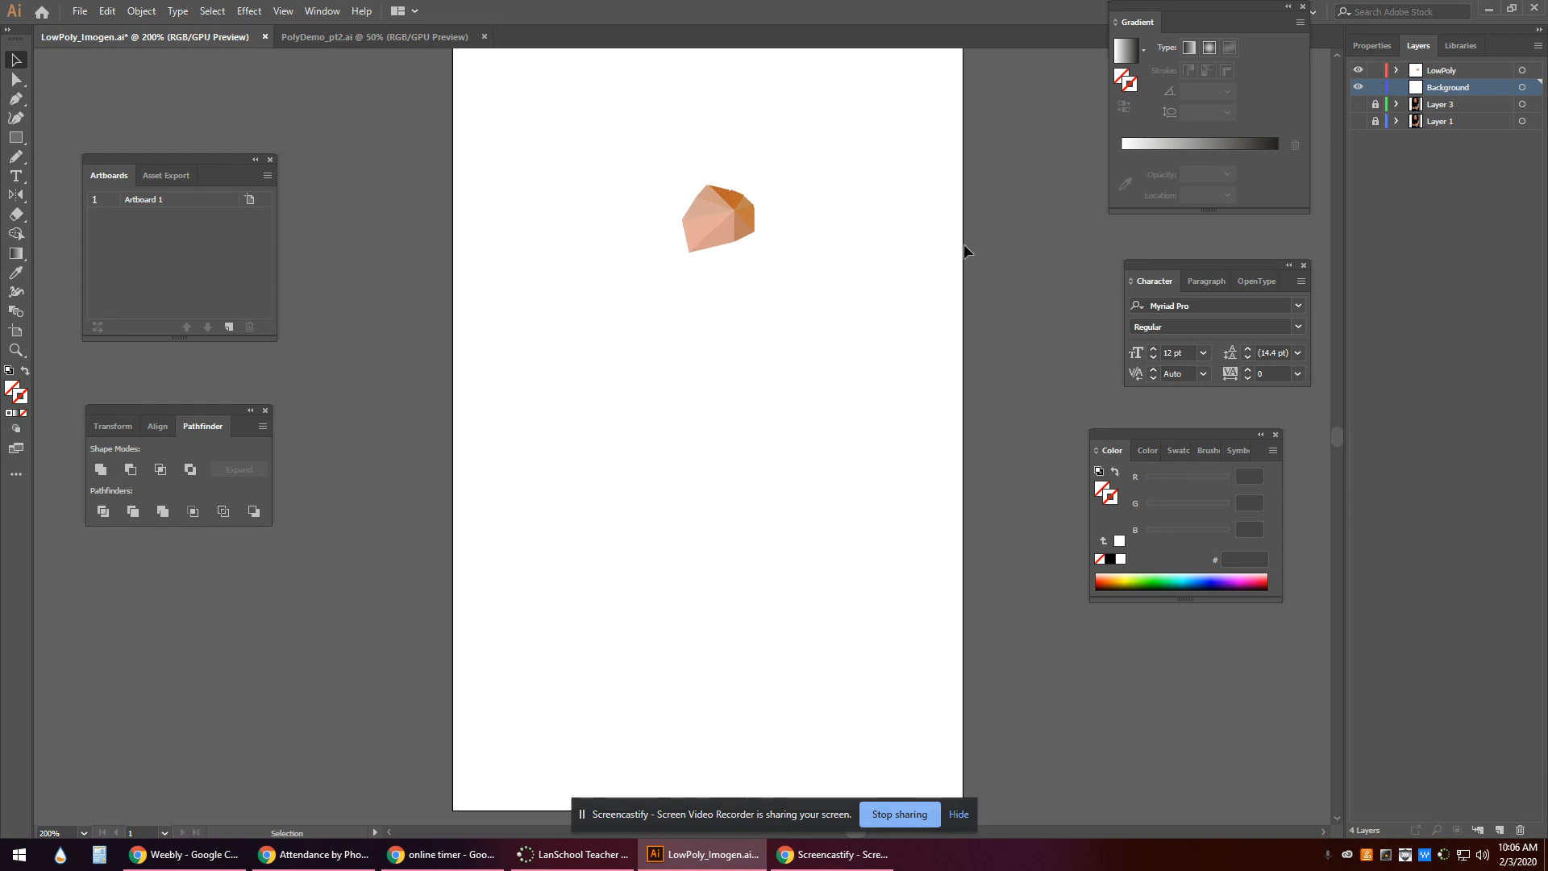
key("ctrl+minus")
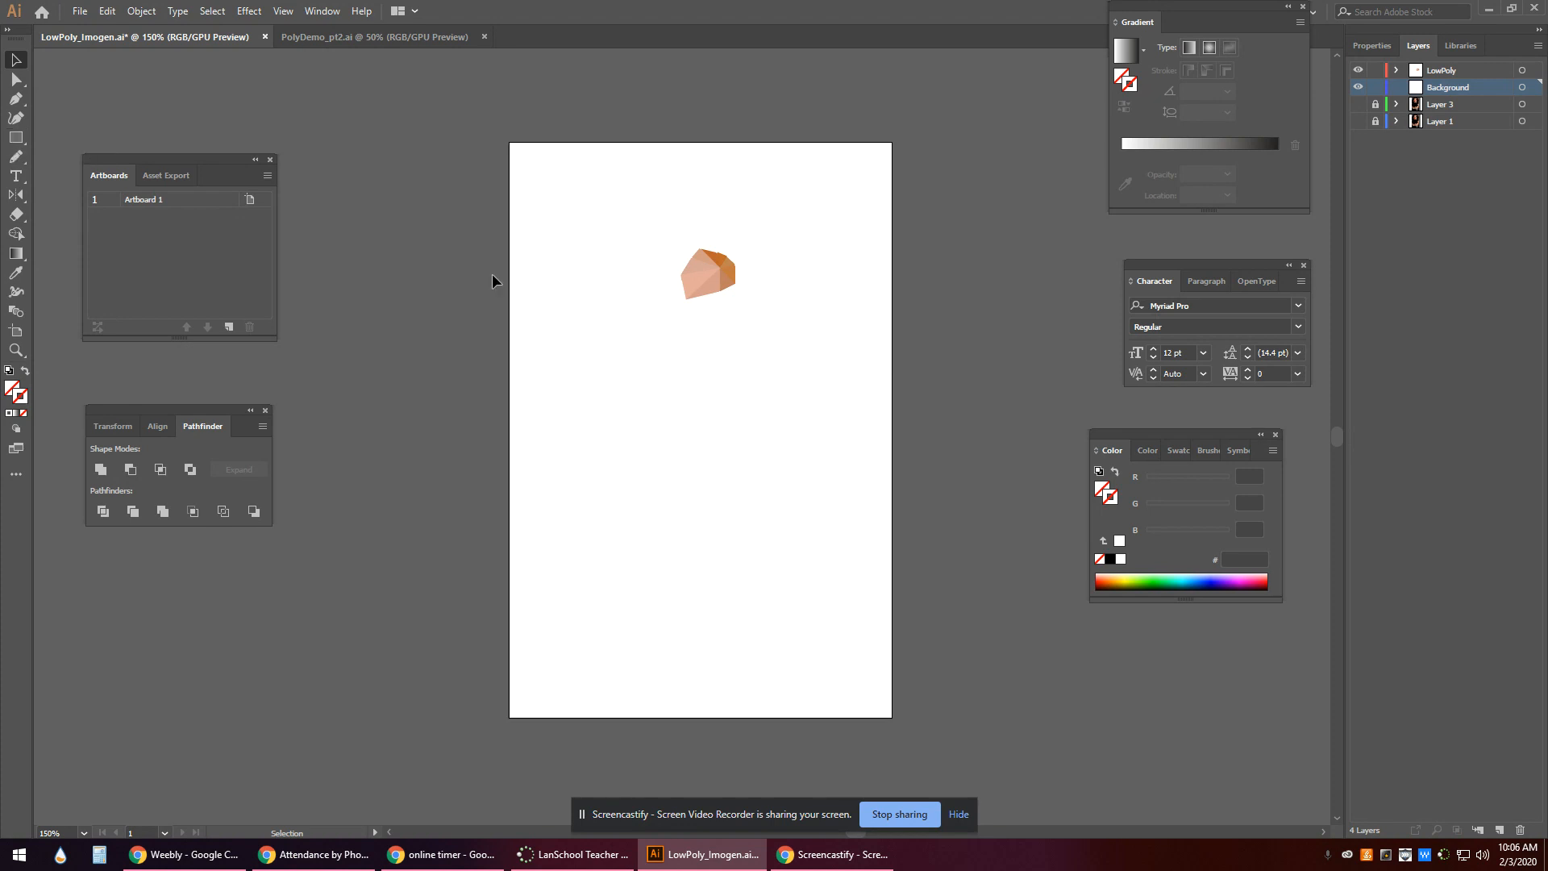
left_click(16, 138)
mouse_move(508, 141)
left_mouse_down()
mouse_move(743, 449)
mouse_move(857, 715)
mouse_move(892, 717)
left_mouse_up()
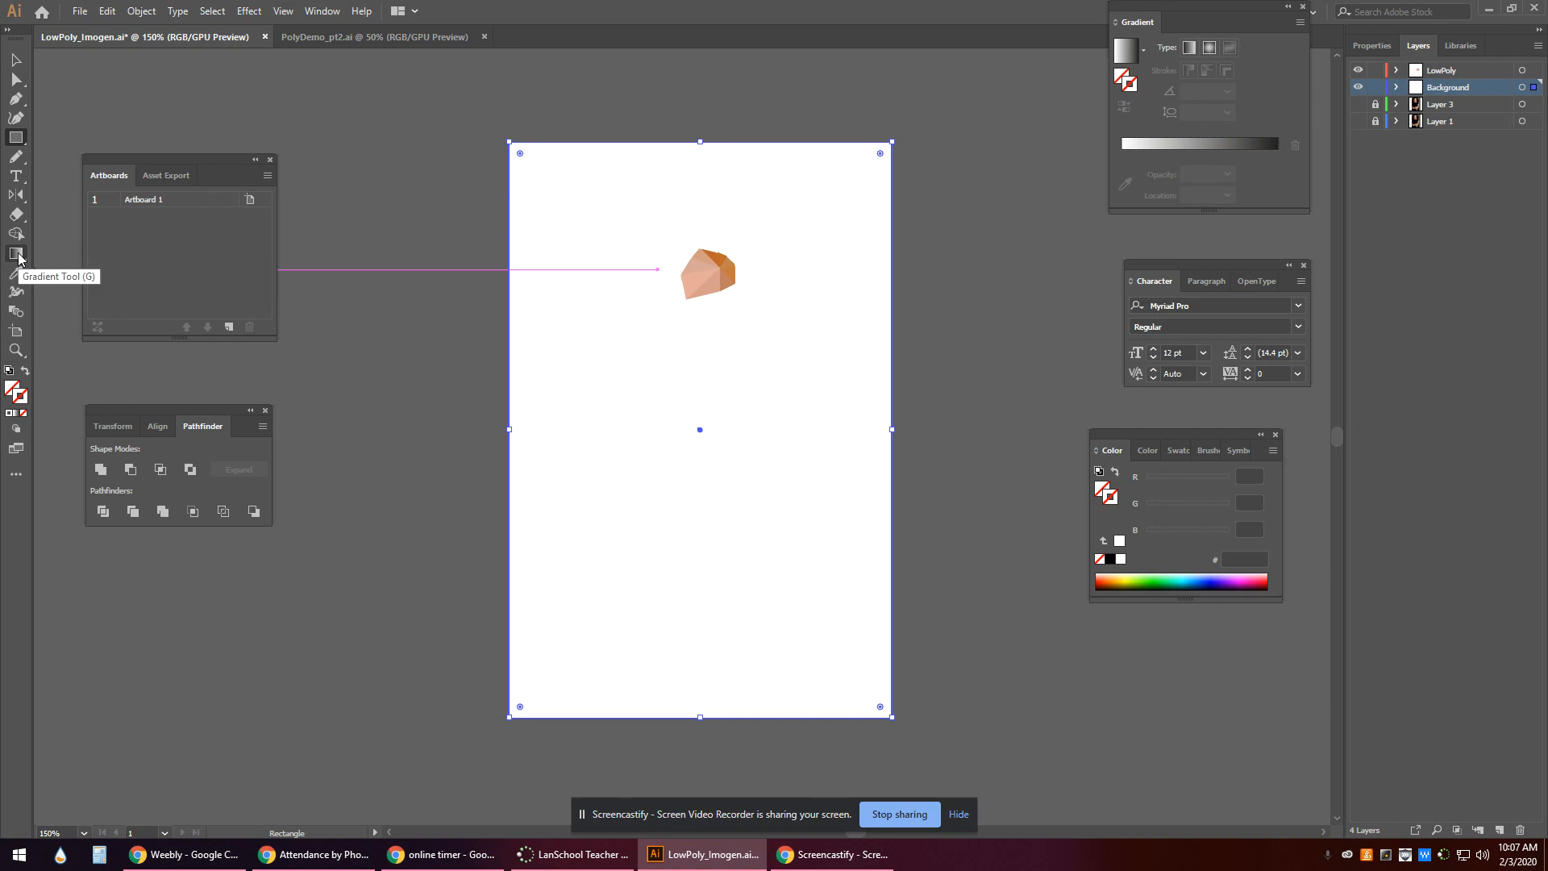
Activate the Gradient tool, dismiss its Freeform Gradient introduction, and arrange the floating windows so the gradient settings sit over the artboard.
left_click(18, 255)
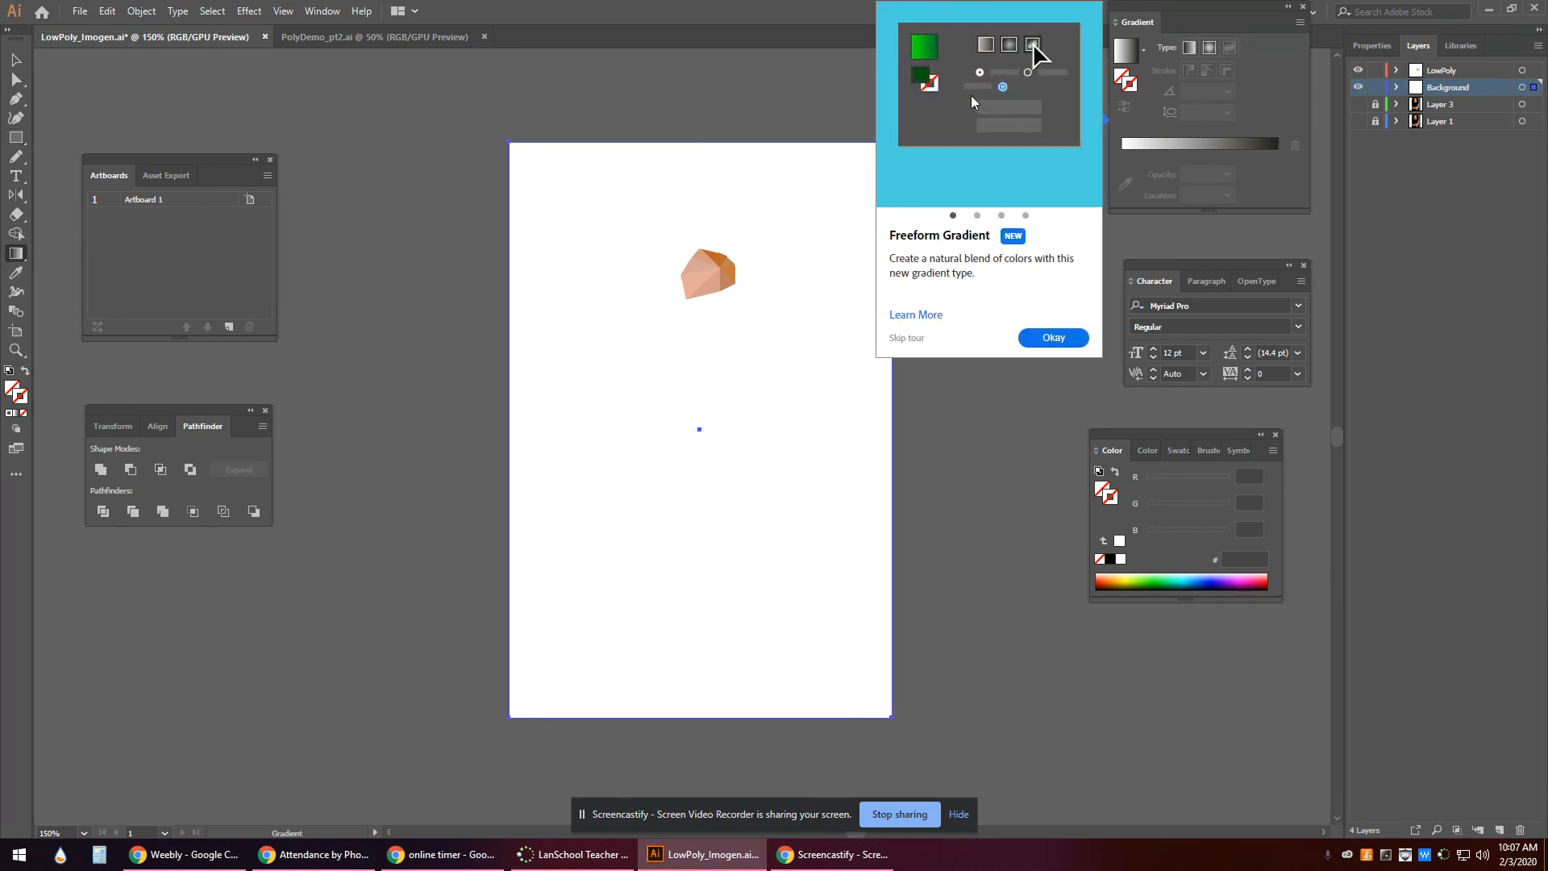
left_click(1054, 338)
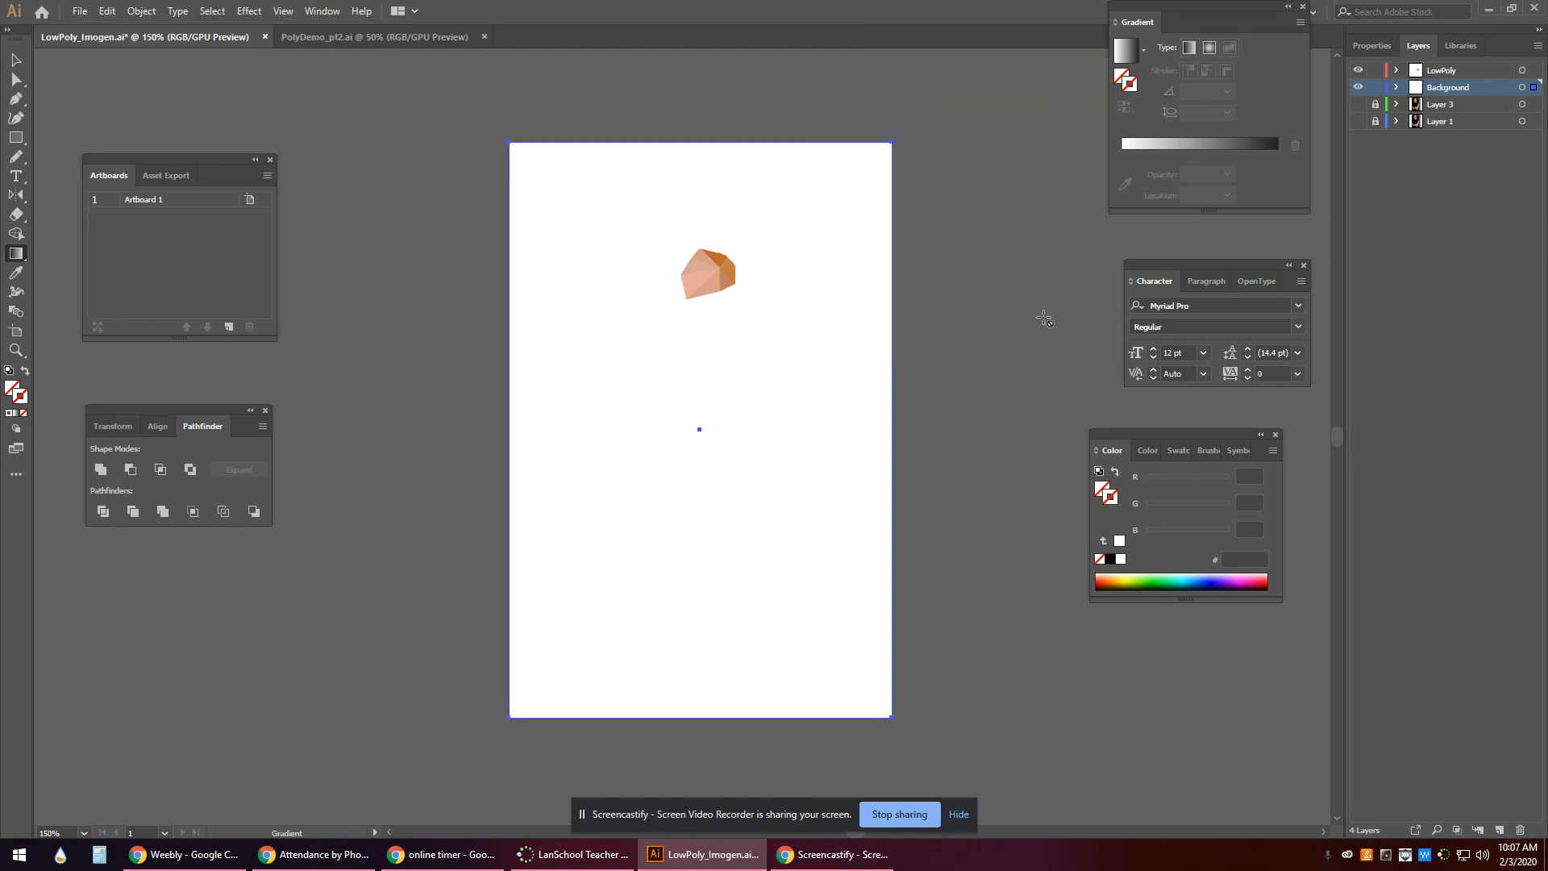
mouse_move(1210, 13)
left_mouse_down()
mouse_move(988, 280)
mouse_move(427, 399)
mouse_move(447, 413)
mouse_move(1027, 163)
left_mouse_up()
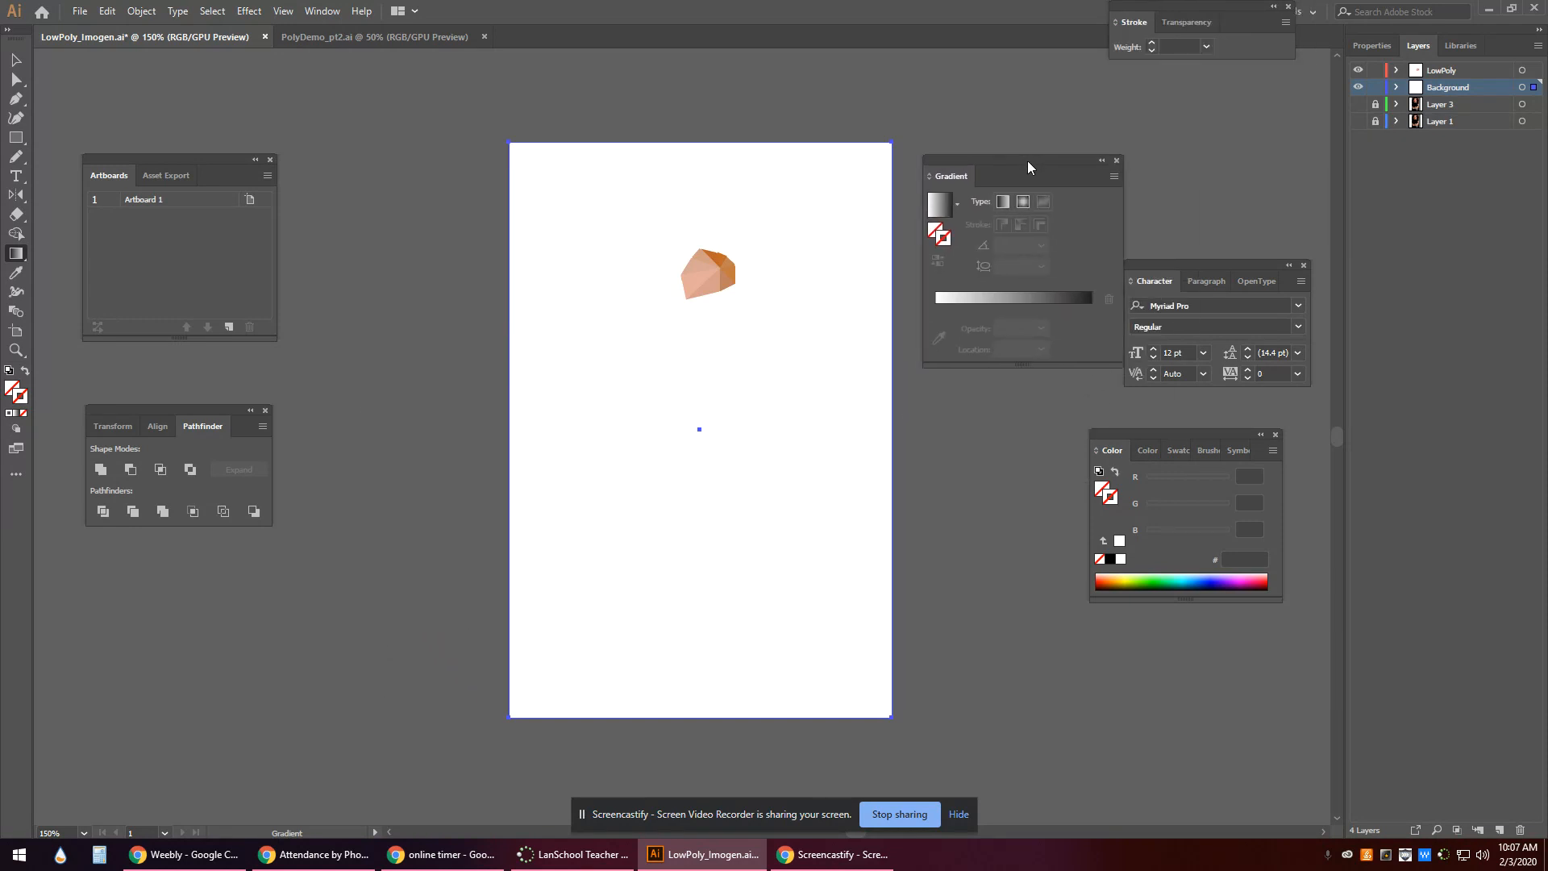
left_click_drag(1202, 271, 1228, 79)
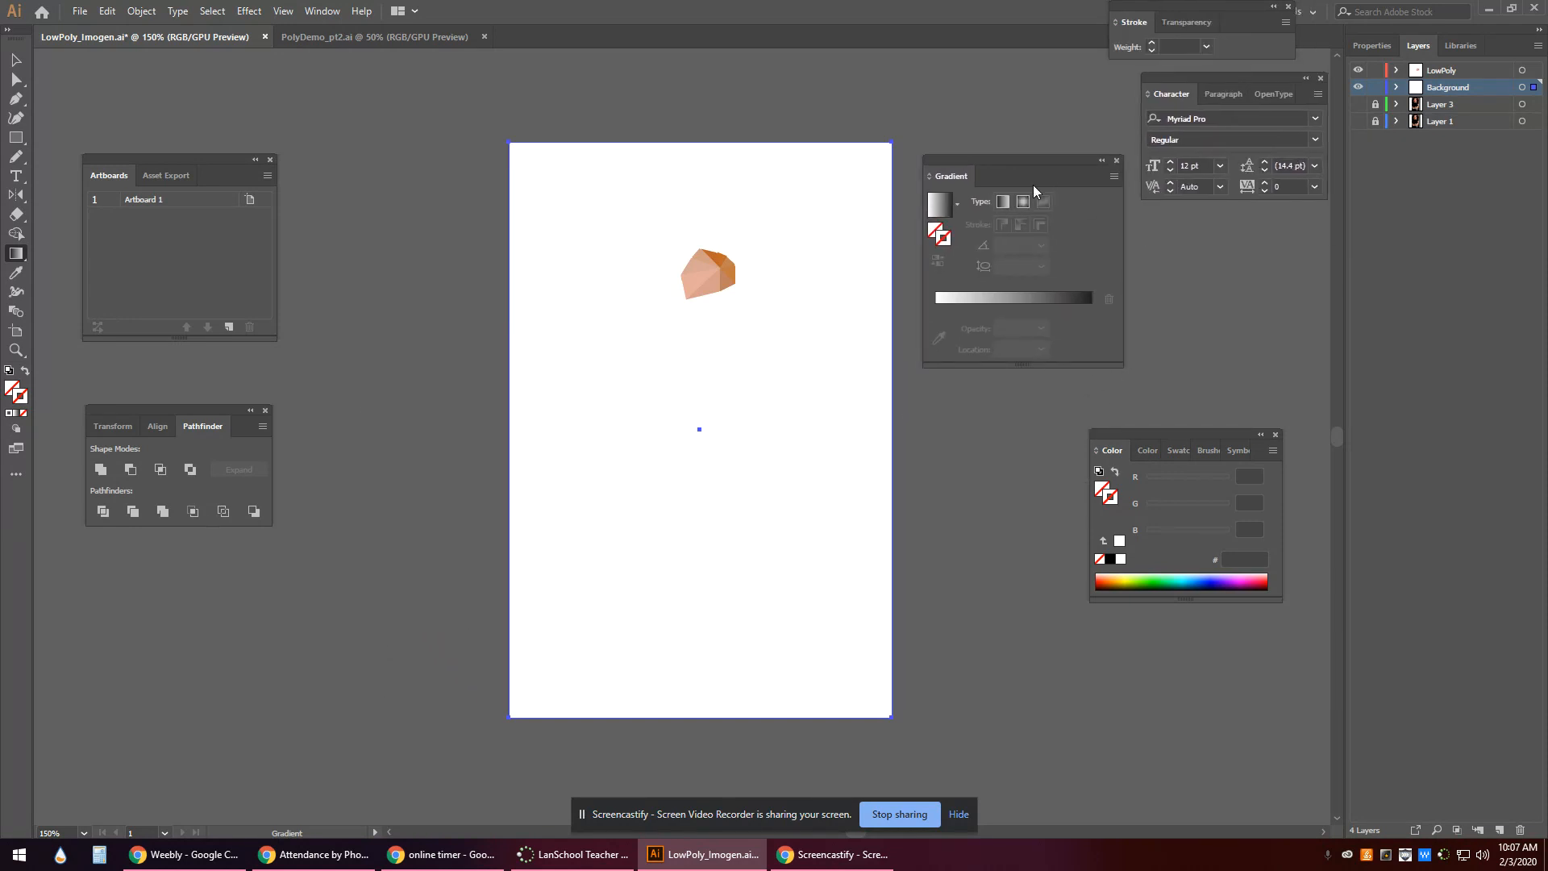
left_click_drag(1036, 161, 1017, 212)
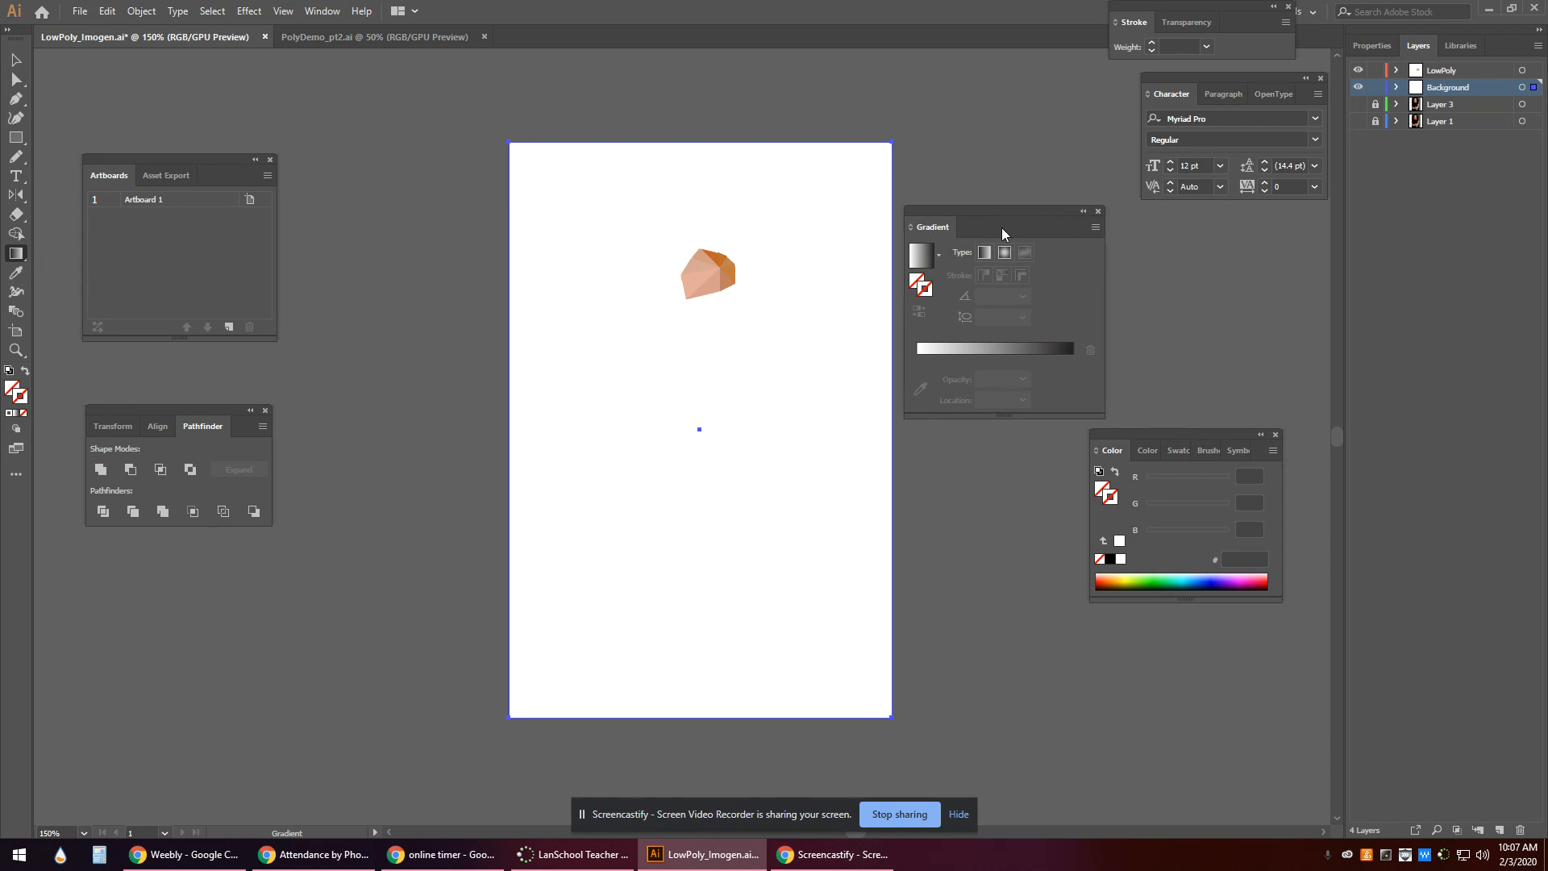
left_click_drag(997, 214, 686, 348)
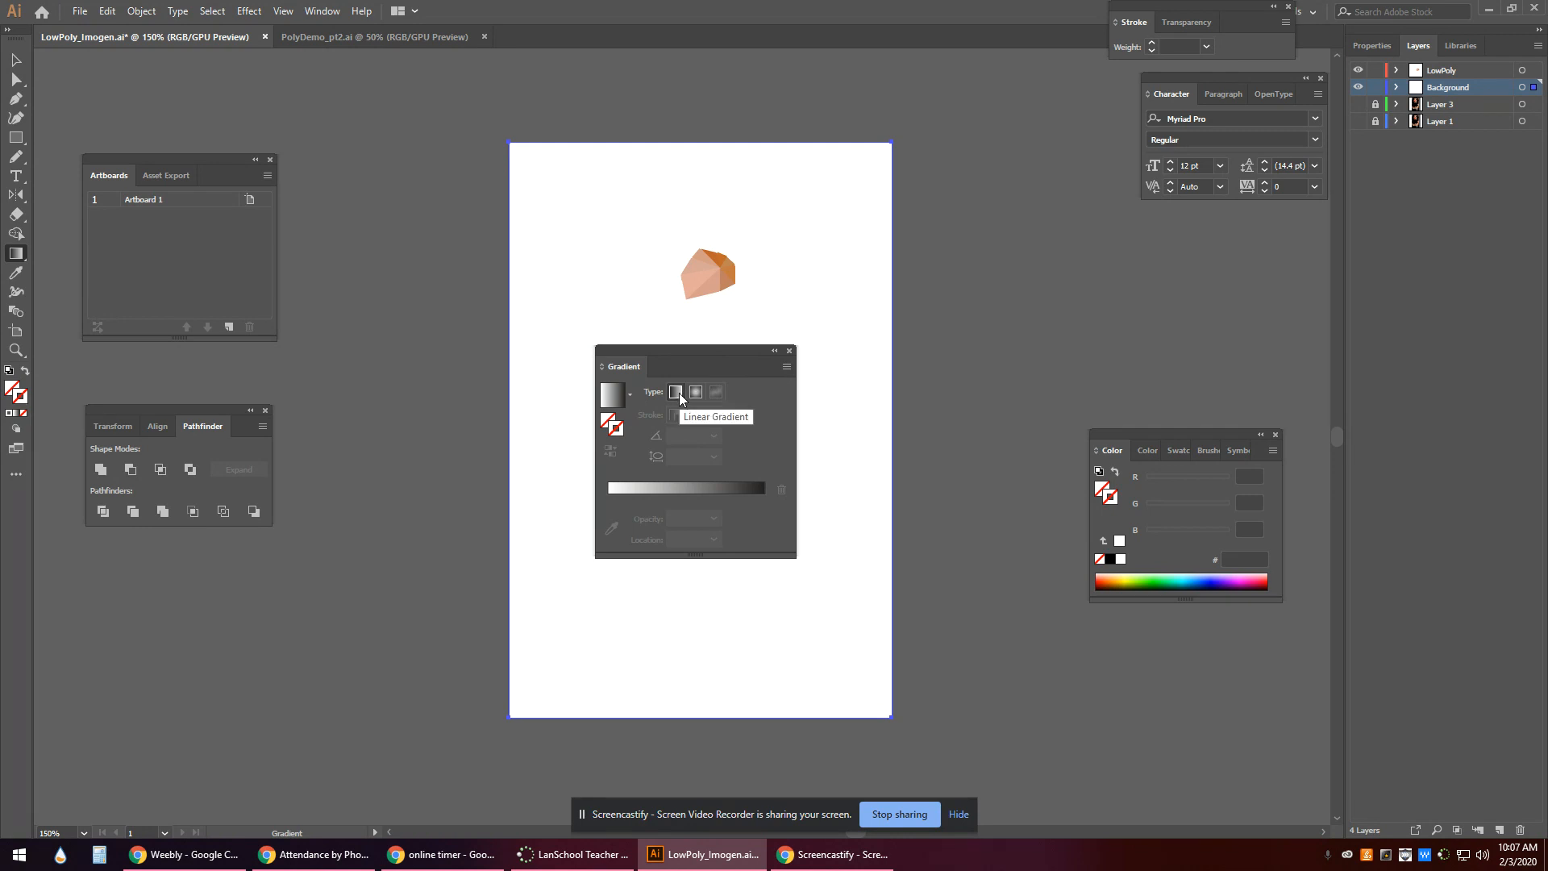
Give the background rectangle a white-to-black radial gradient fill with no stroke, and move the gradient settings off the artboard.
left_click(615, 427)
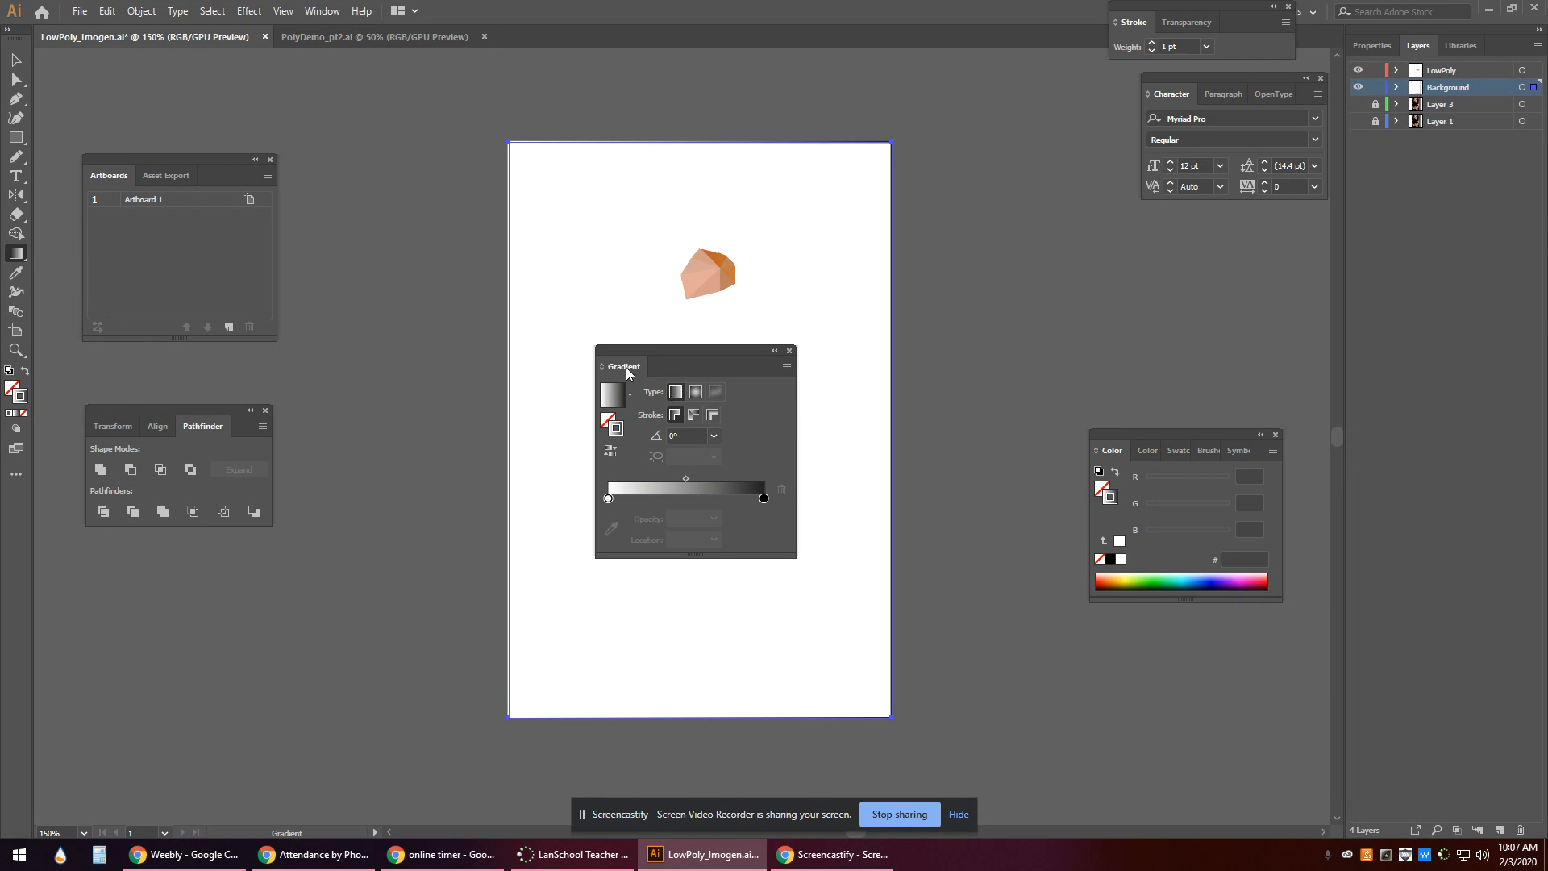
left_click(695, 393)
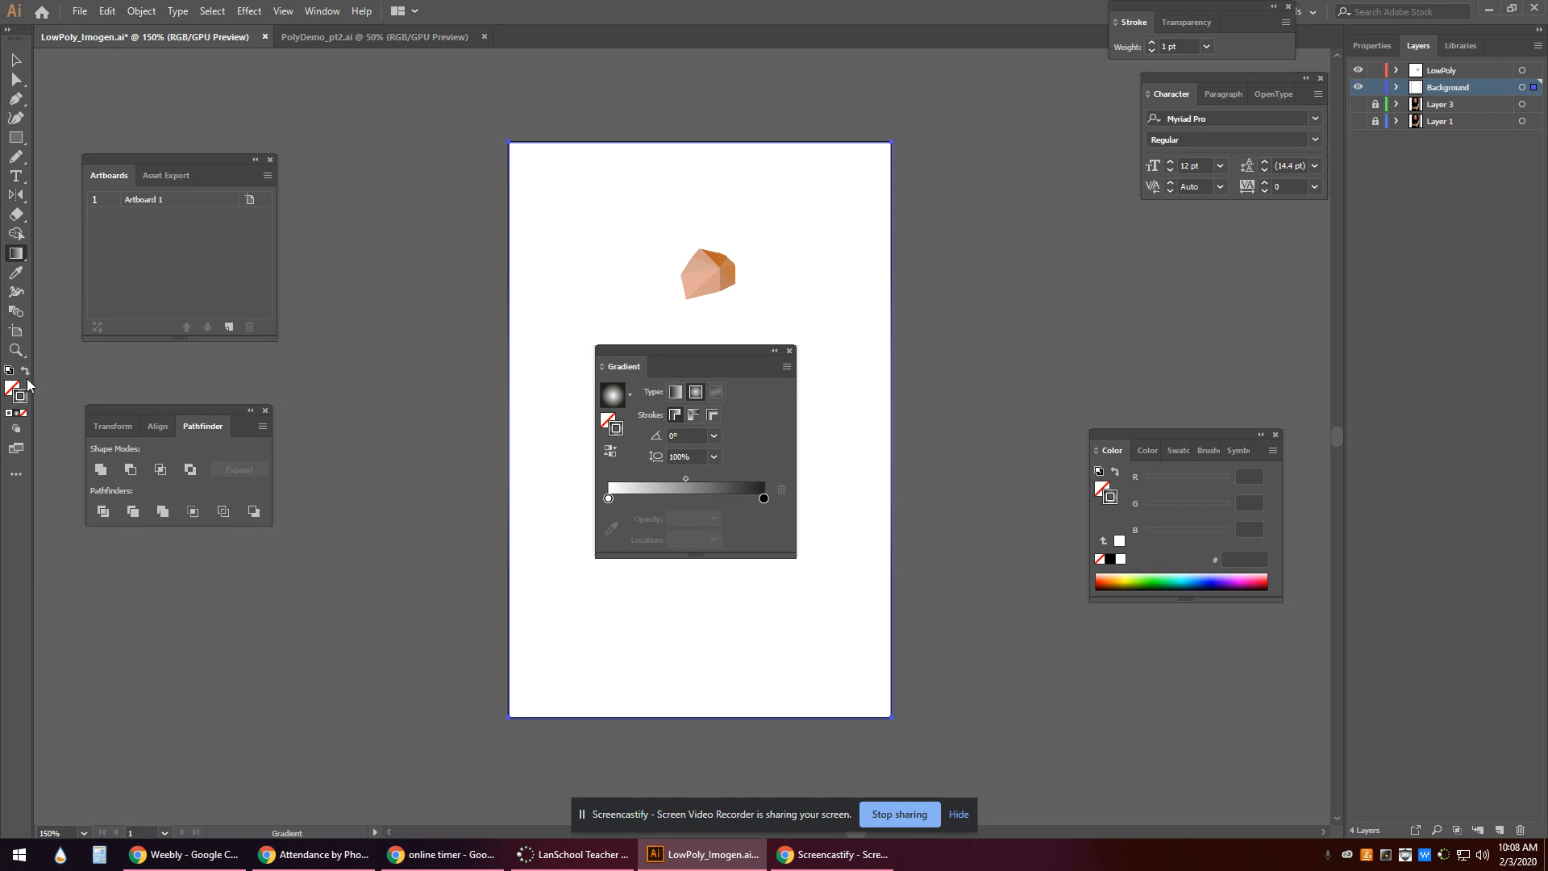
left_click(27, 372)
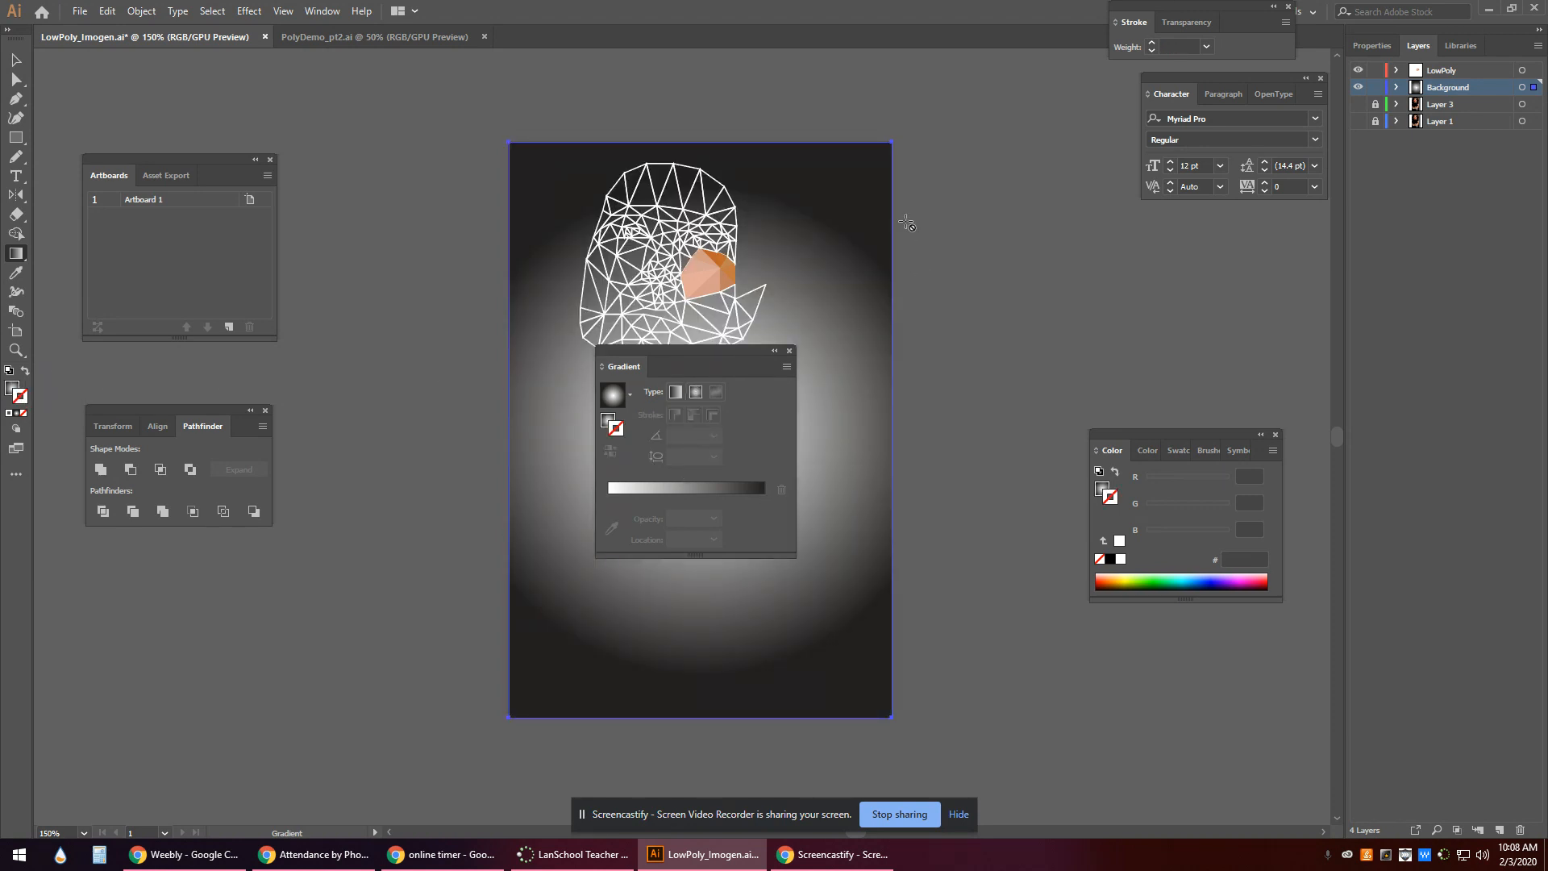
left_click(20, 395)
left_click_drag(690, 350, 997, 220)
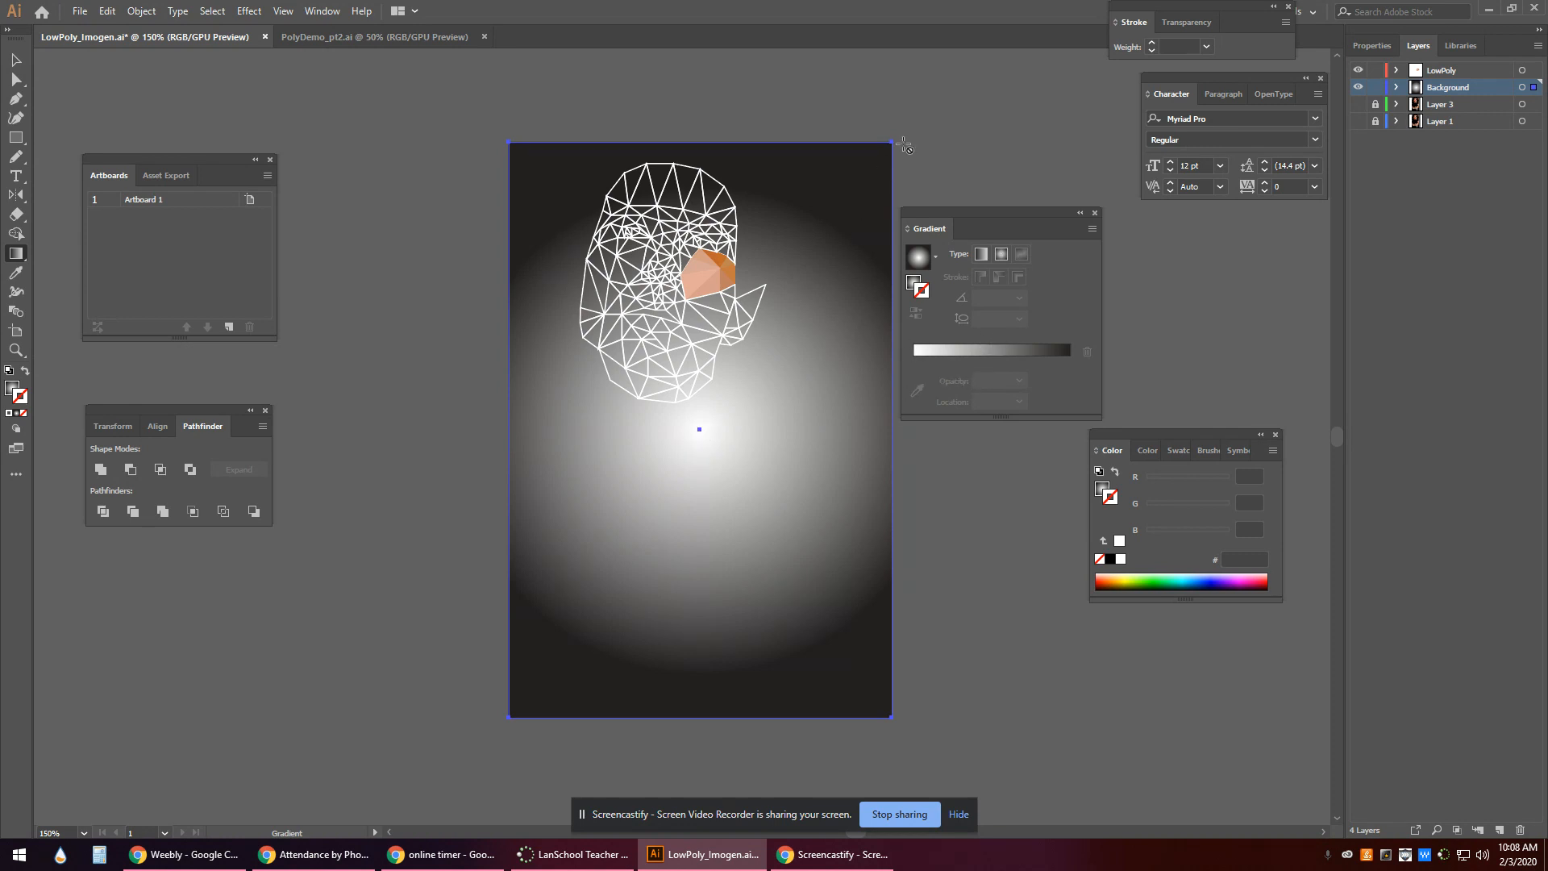
Undo the linear gradient applied to the rectangle's stroke, and apply the linear gradient to its fill instead.
left_click(981, 254)
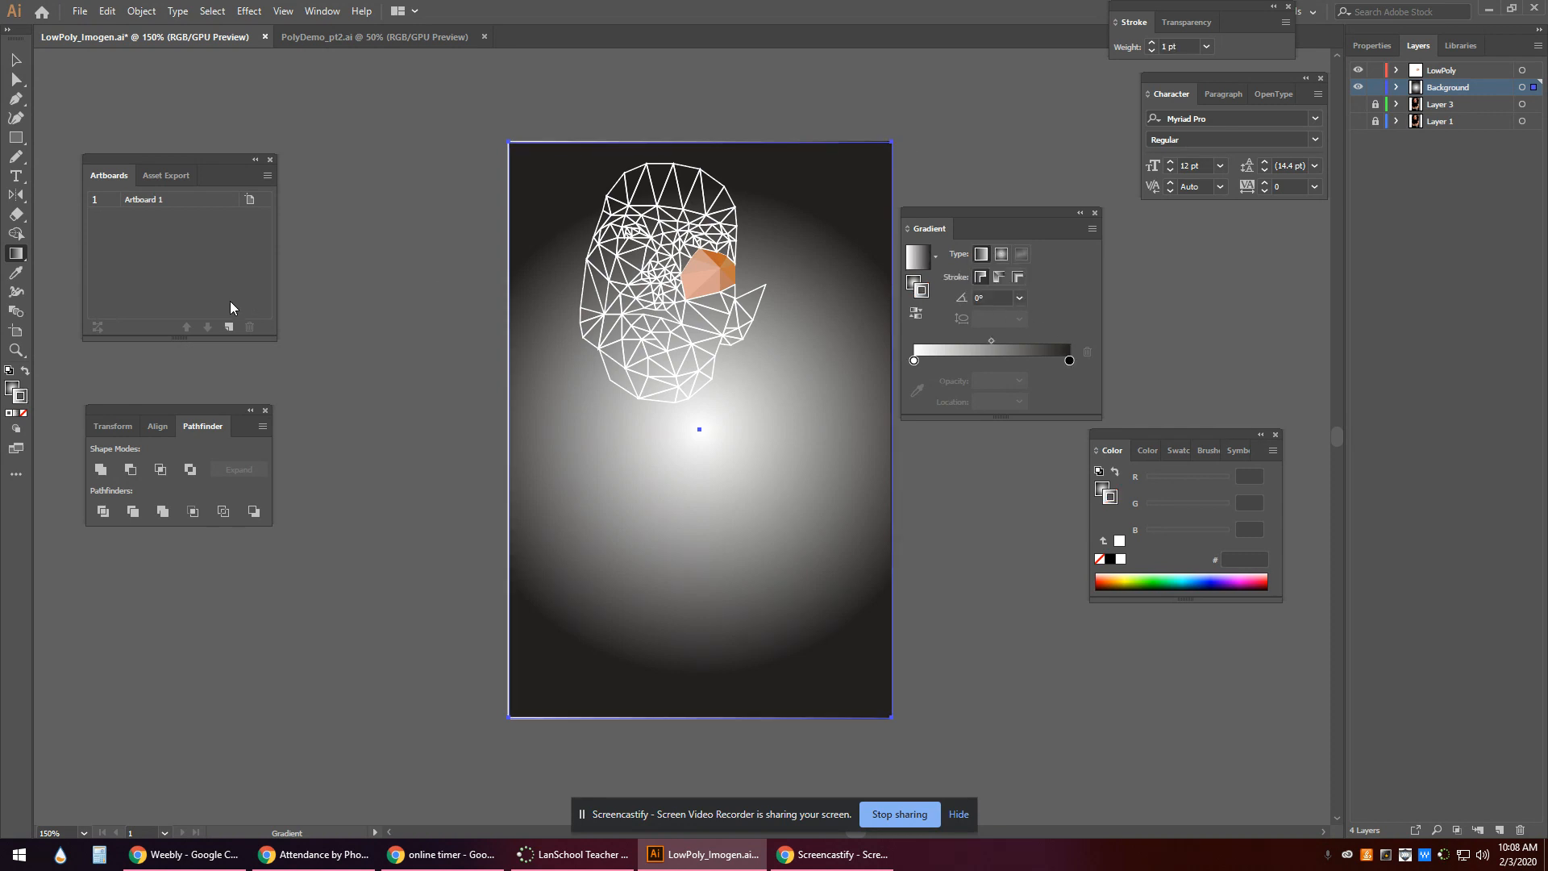
key("ctrl+z")
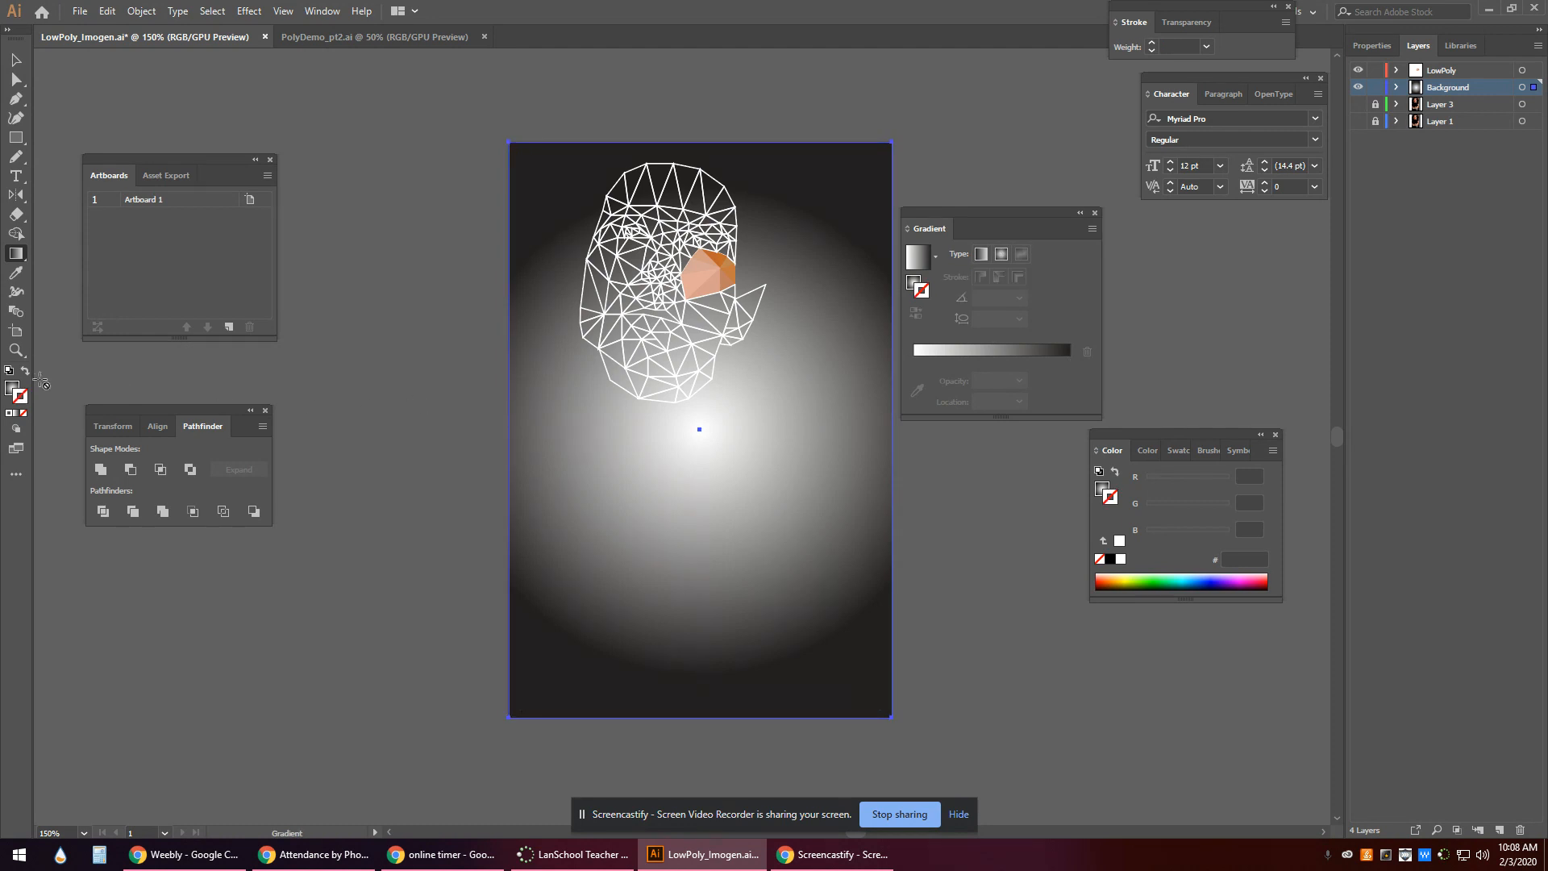
left_click(12, 389)
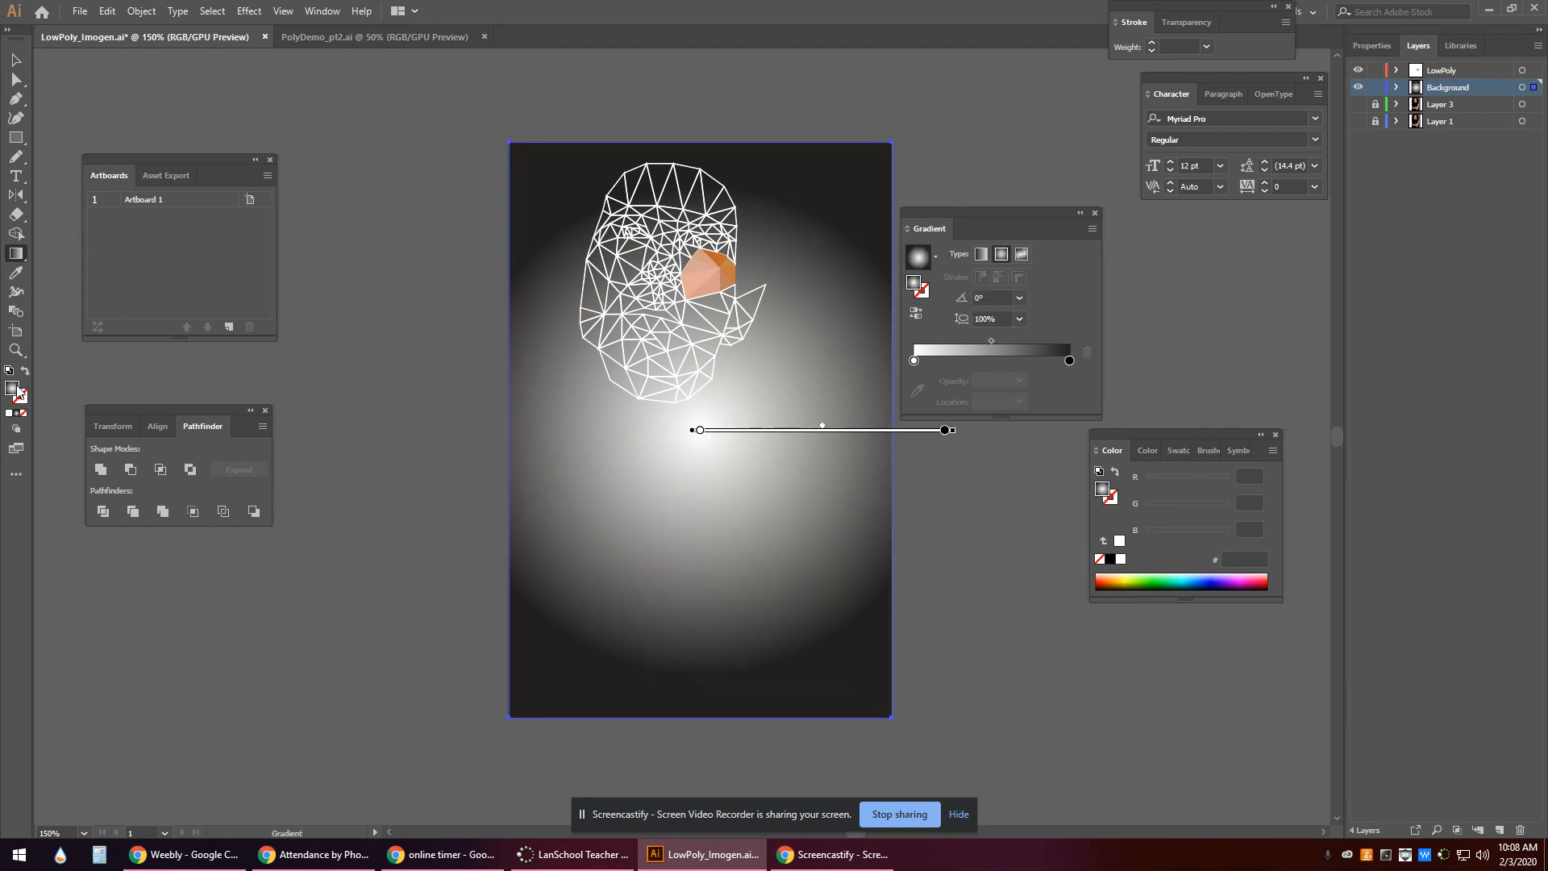
left_click(985, 255)
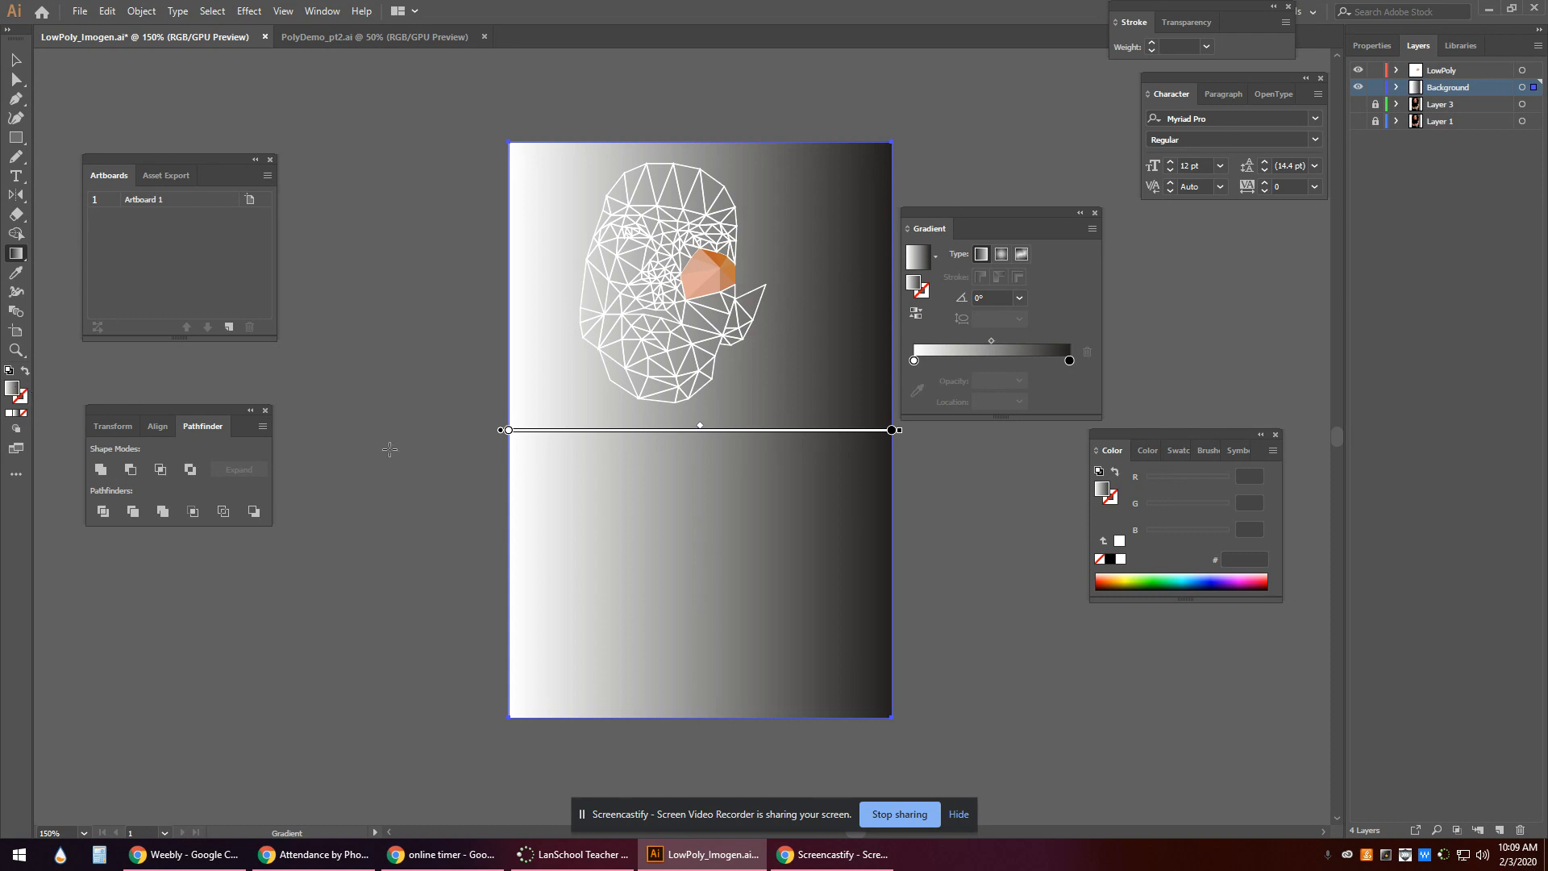
Try moving the white and black gradient stops inward on the rectangle, and return both to their ends.
mouse_move(508, 430)
left_mouse_down()
mouse_move(737, 430)
mouse_move(577, 429)
left_mouse_up()
left_click_drag(891, 430, 738, 430)
left_click_drag(577, 429, 508, 429)
left_click_drag(739, 430, 891, 430)
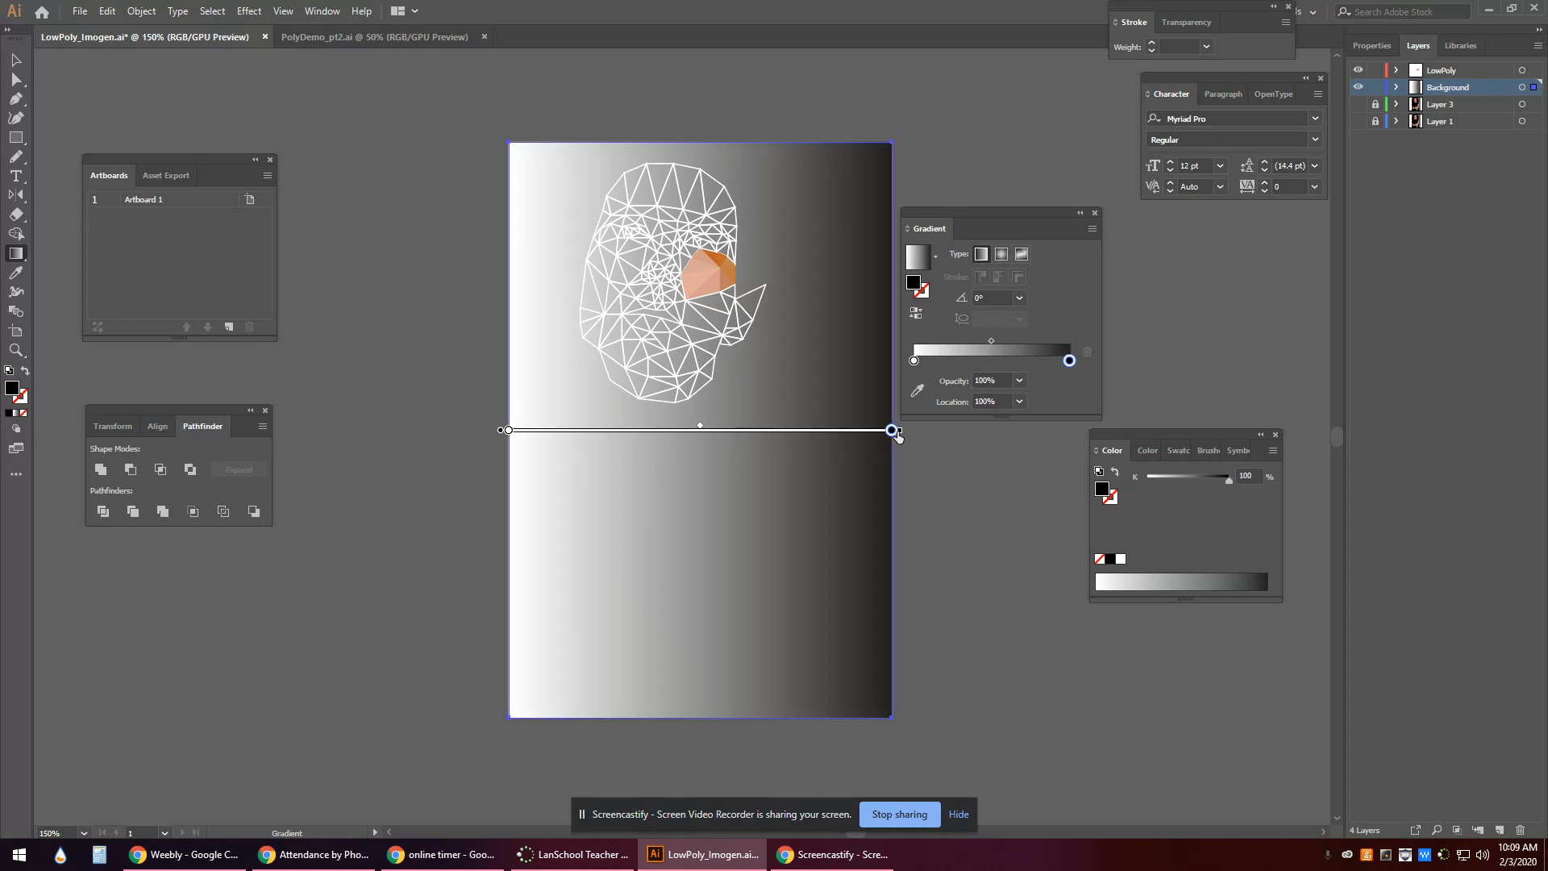
Pull the ends of the gradient line slightly inward and shift the gradient's midpoint a little toward the white end.
mouse_move(892, 430)
left_mouse_down()
mouse_move(595, 454)
mouse_move(808, 504)
mouse_move(606, 500)
mouse_move(1162, 504)
mouse_move(878, 530)
left_mouse_up()
mouse_move(699, 428)
left_mouse_down()
mouse_move(747, 360)
mouse_move(657, 426)
mouse_move(672, 425)
left_mouse_up()
mouse_move(502, 434)
left_mouse_down()
mouse_move(505, 325)
mouse_move(503, 434)
left_mouse_up()
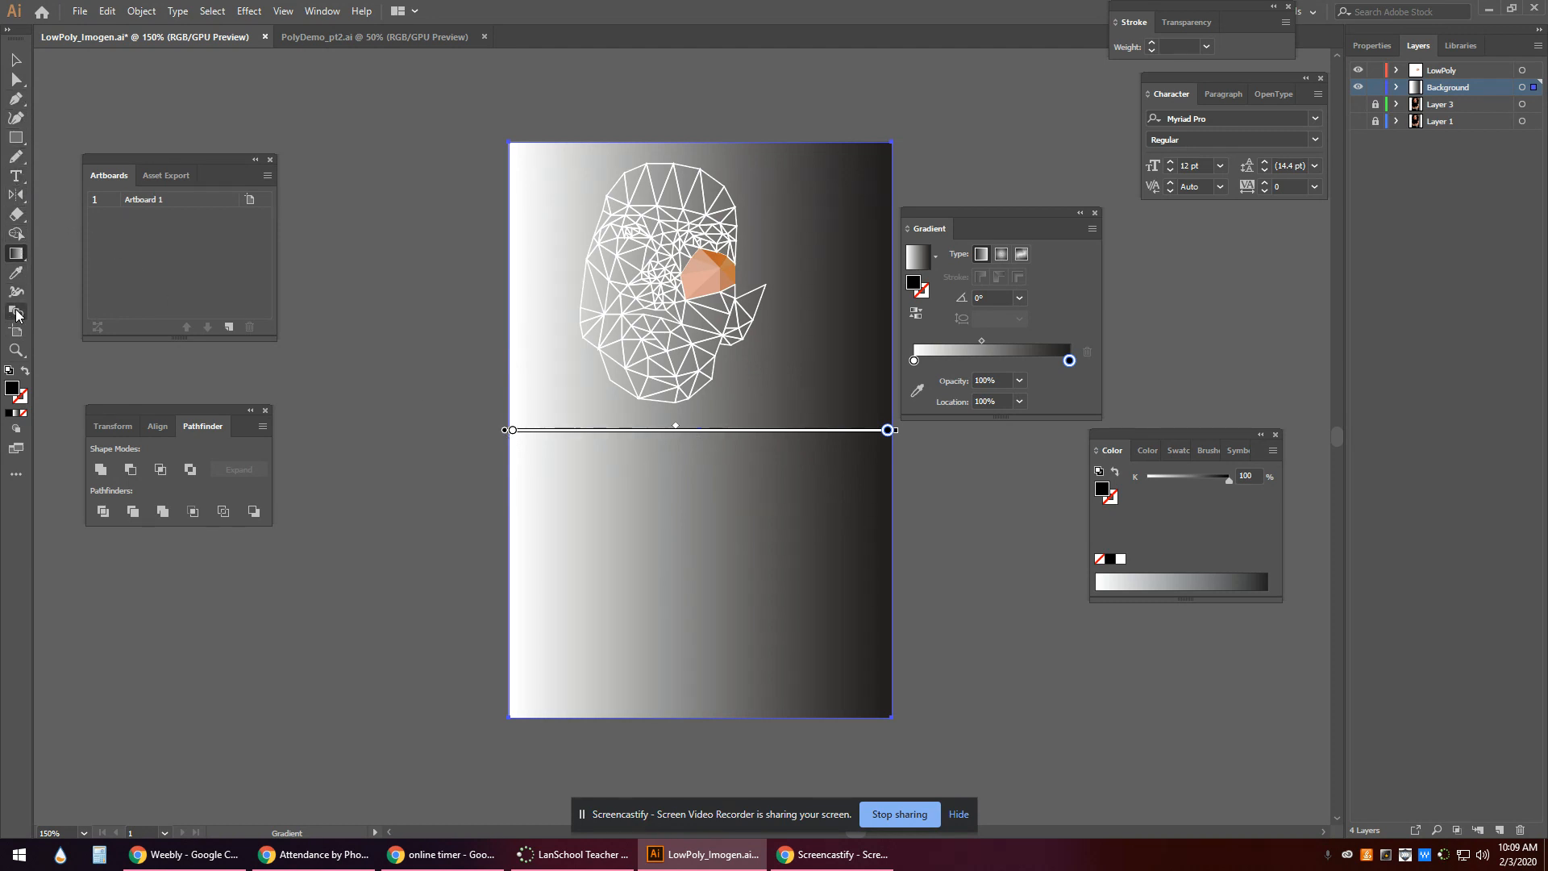
left_click(20, 197)
left_click(69, 198)
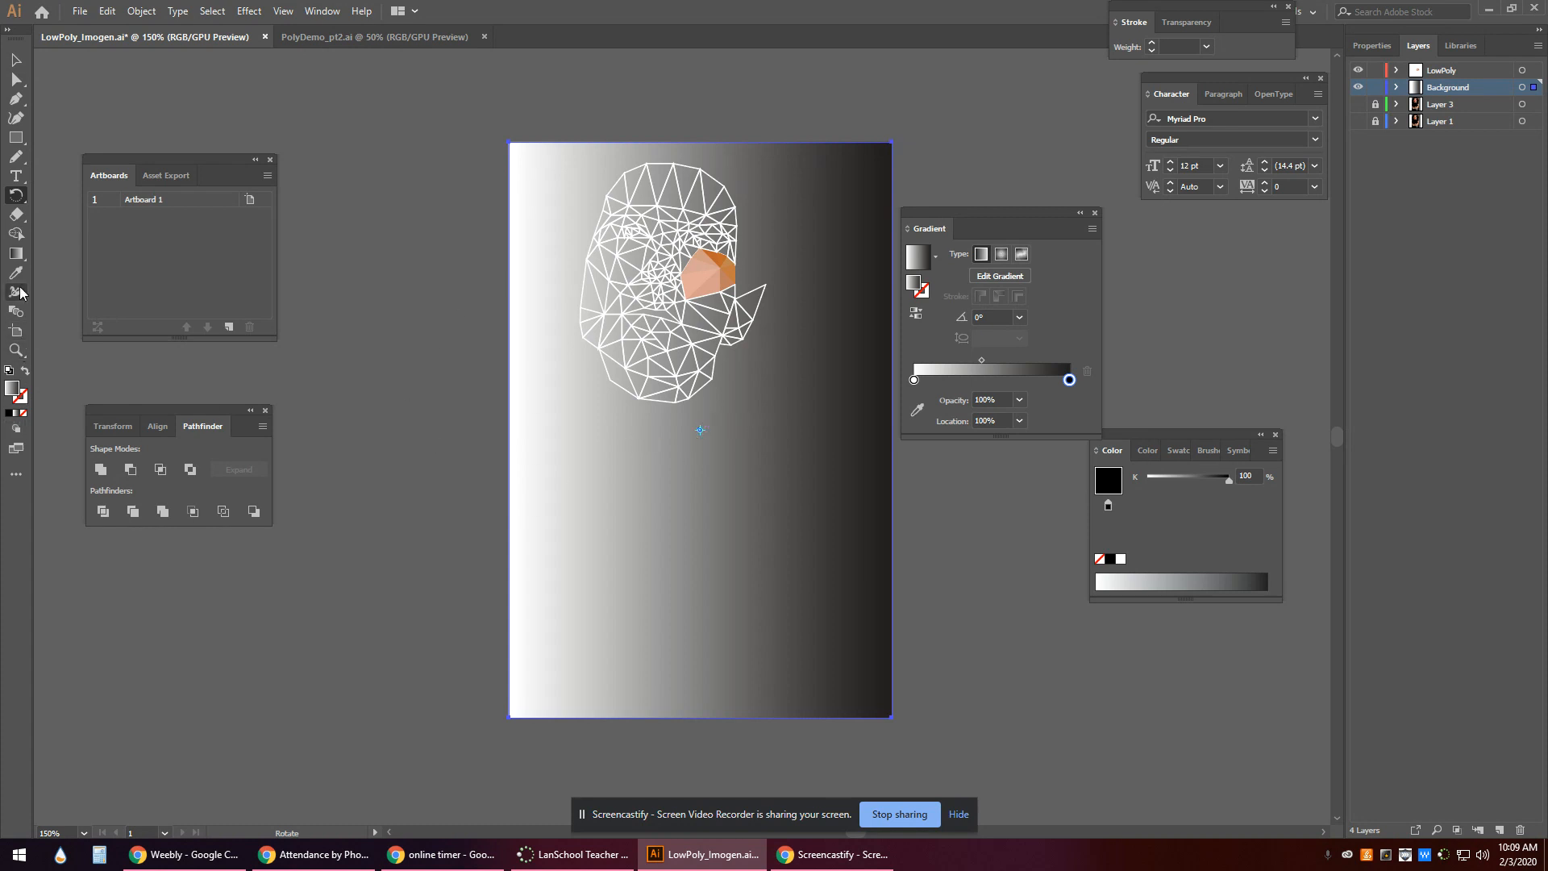
left_click(16, 253)
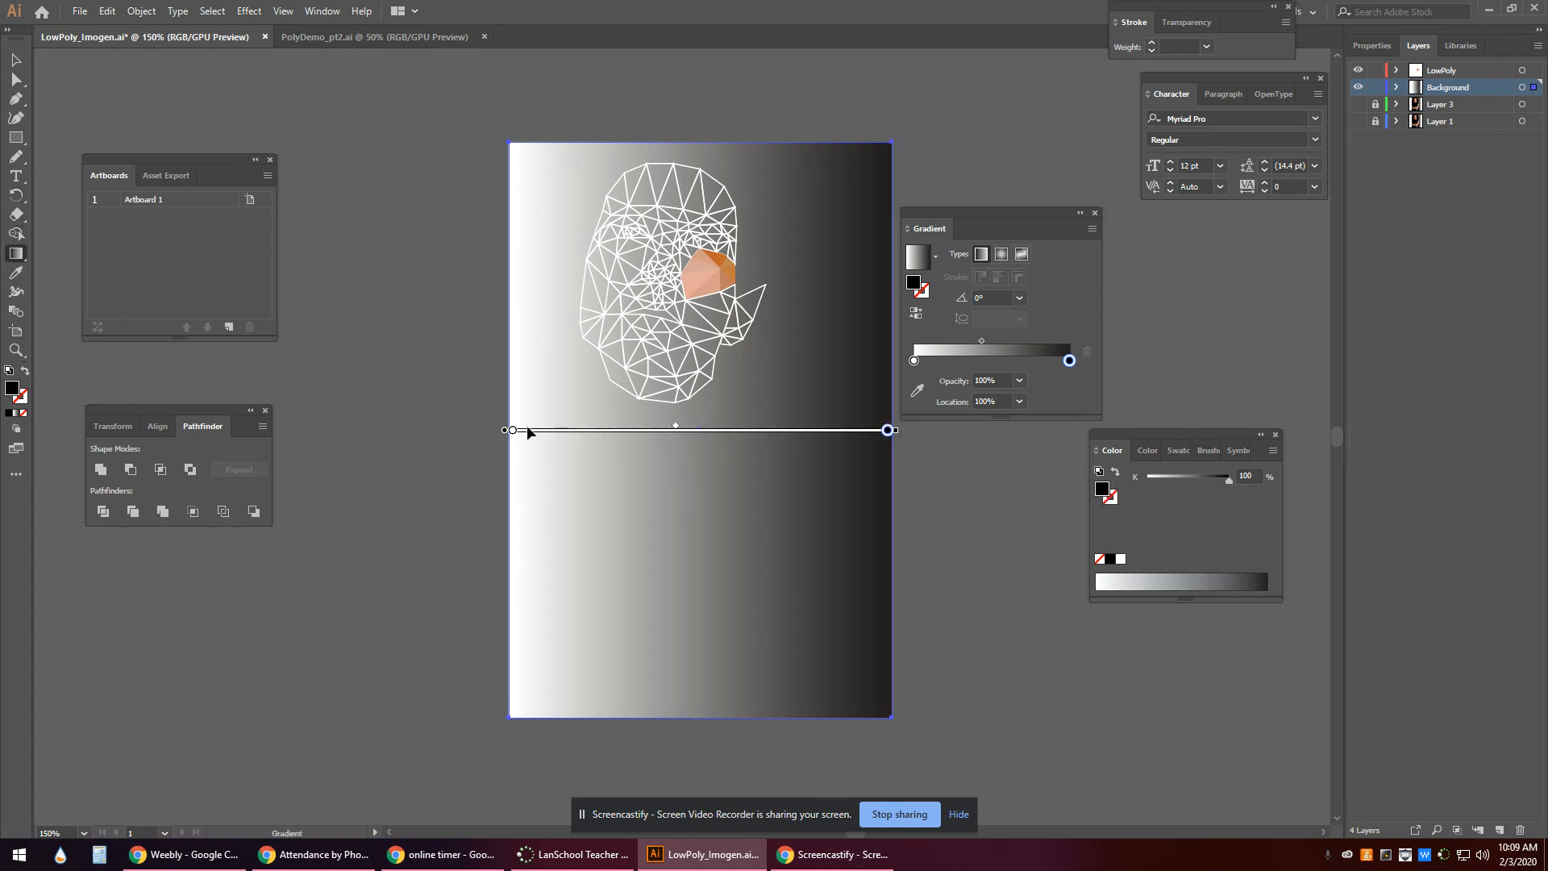
Move the white stop to 1.76% and try gradient angles of 120°, -60°, -90° and -45°.
mouse_move(513, 430)
left_mouse_down()
mouse_move(536, 328)
mouse_move(497, 430)
left_mouse_up()
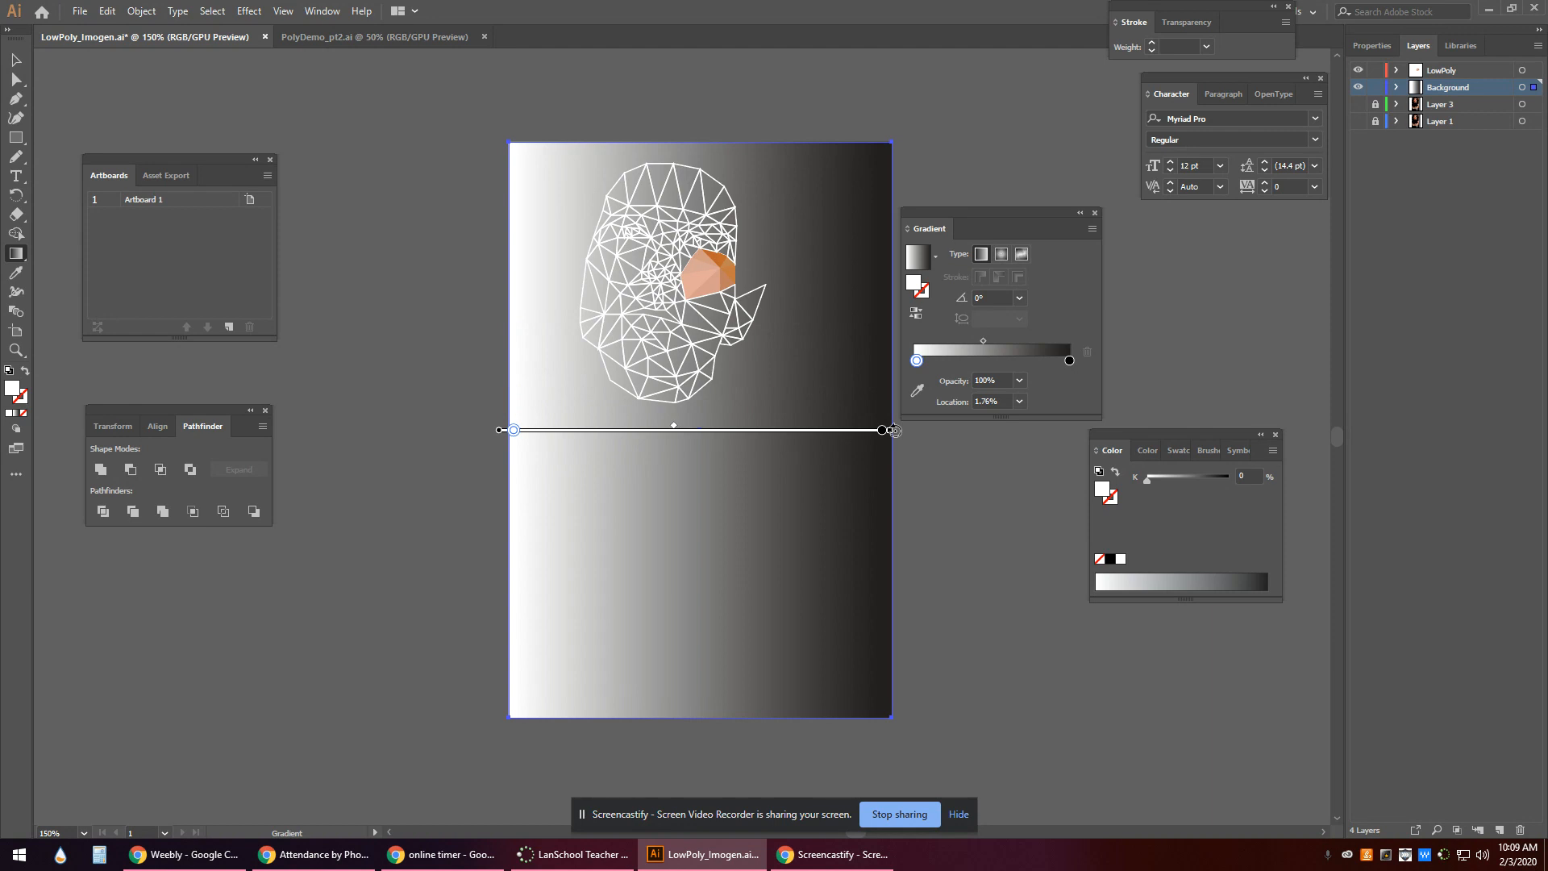
left_click(1022, 300)
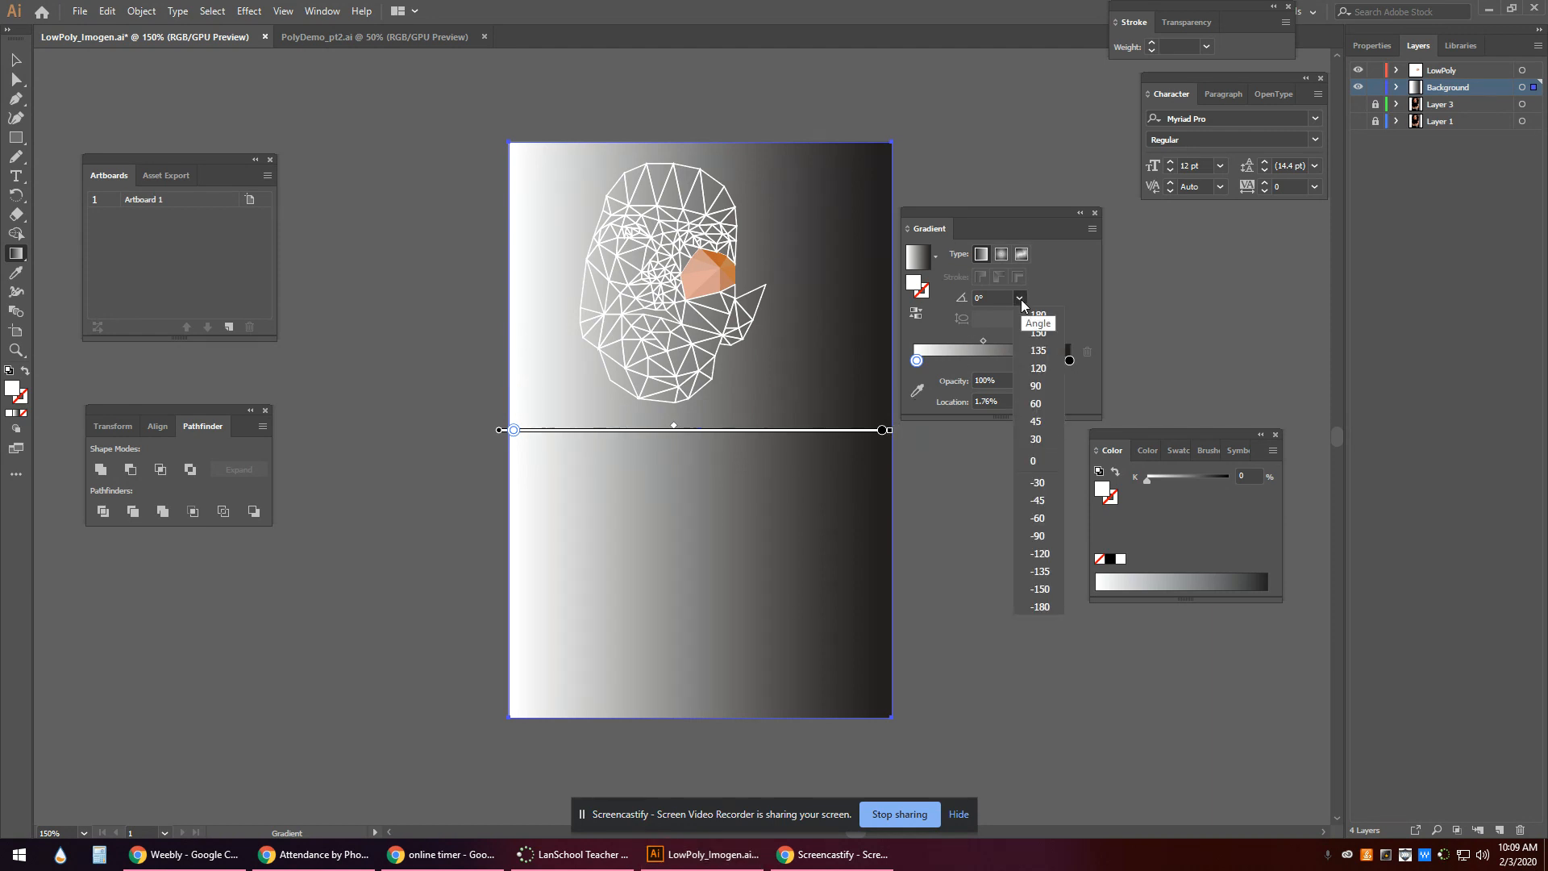
left_click(1029, 323)
left_click(1019, 298)
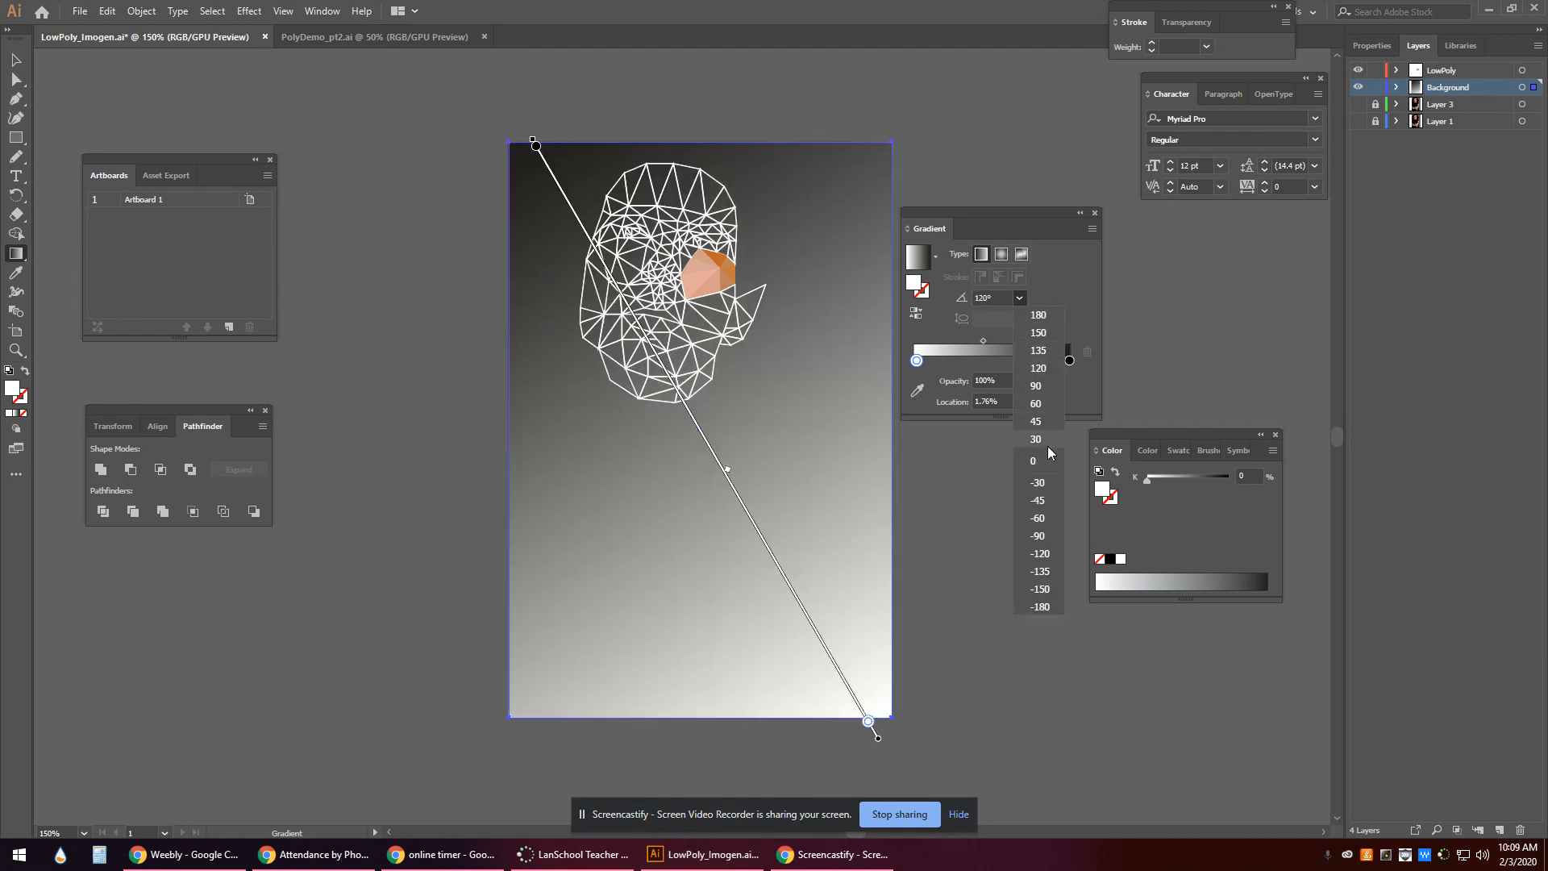
left_click(1039, 508)
left_click(1020, 299)
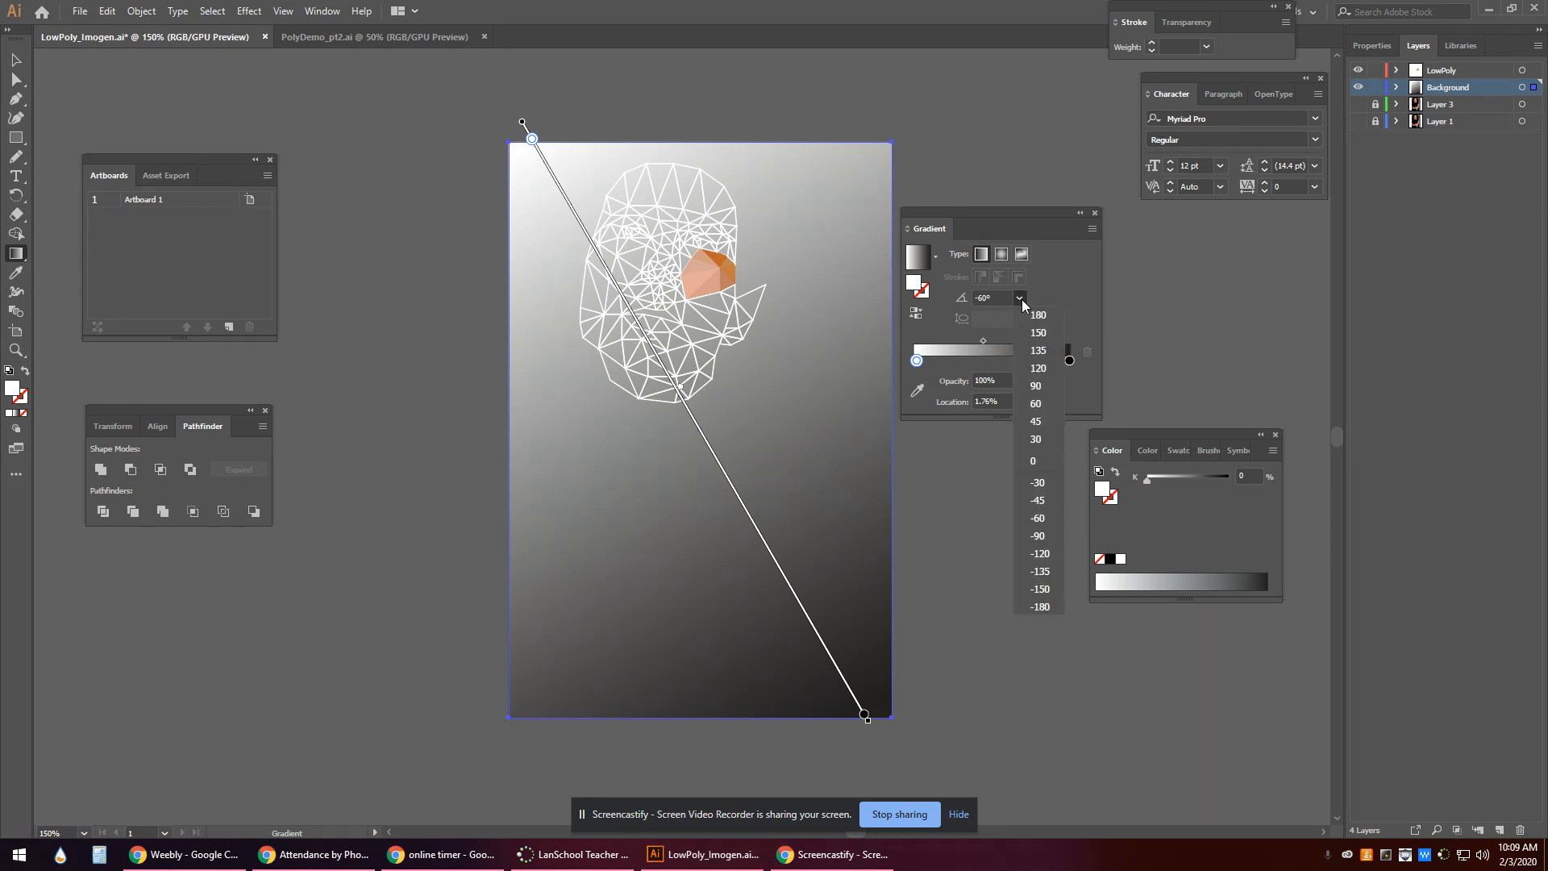
left_click(1028, 316)
left_click(1020, 297)
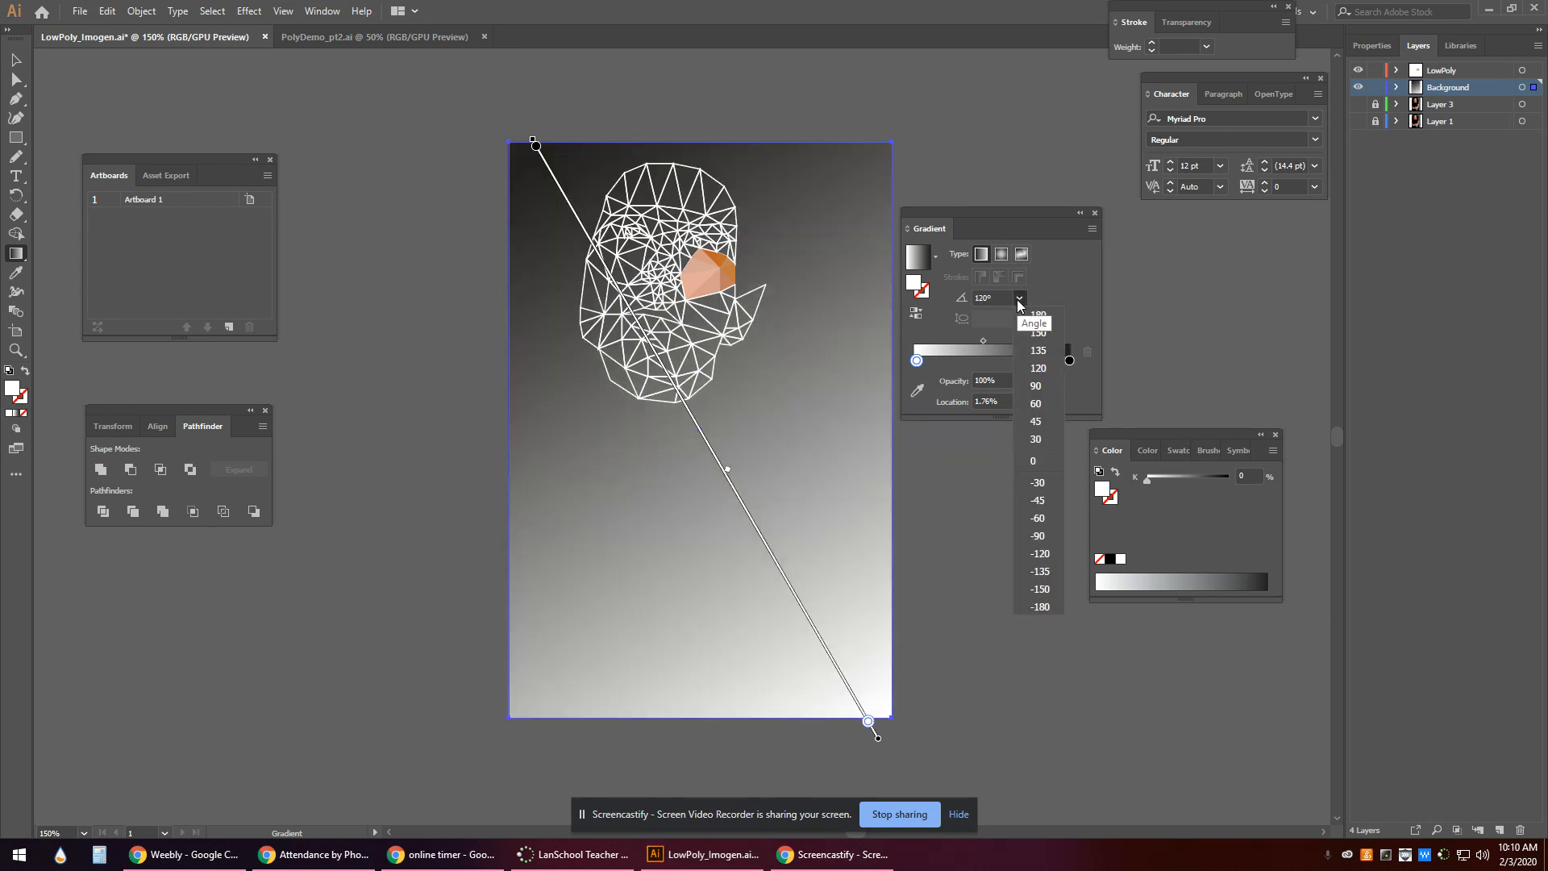
left_click(1038, 535)
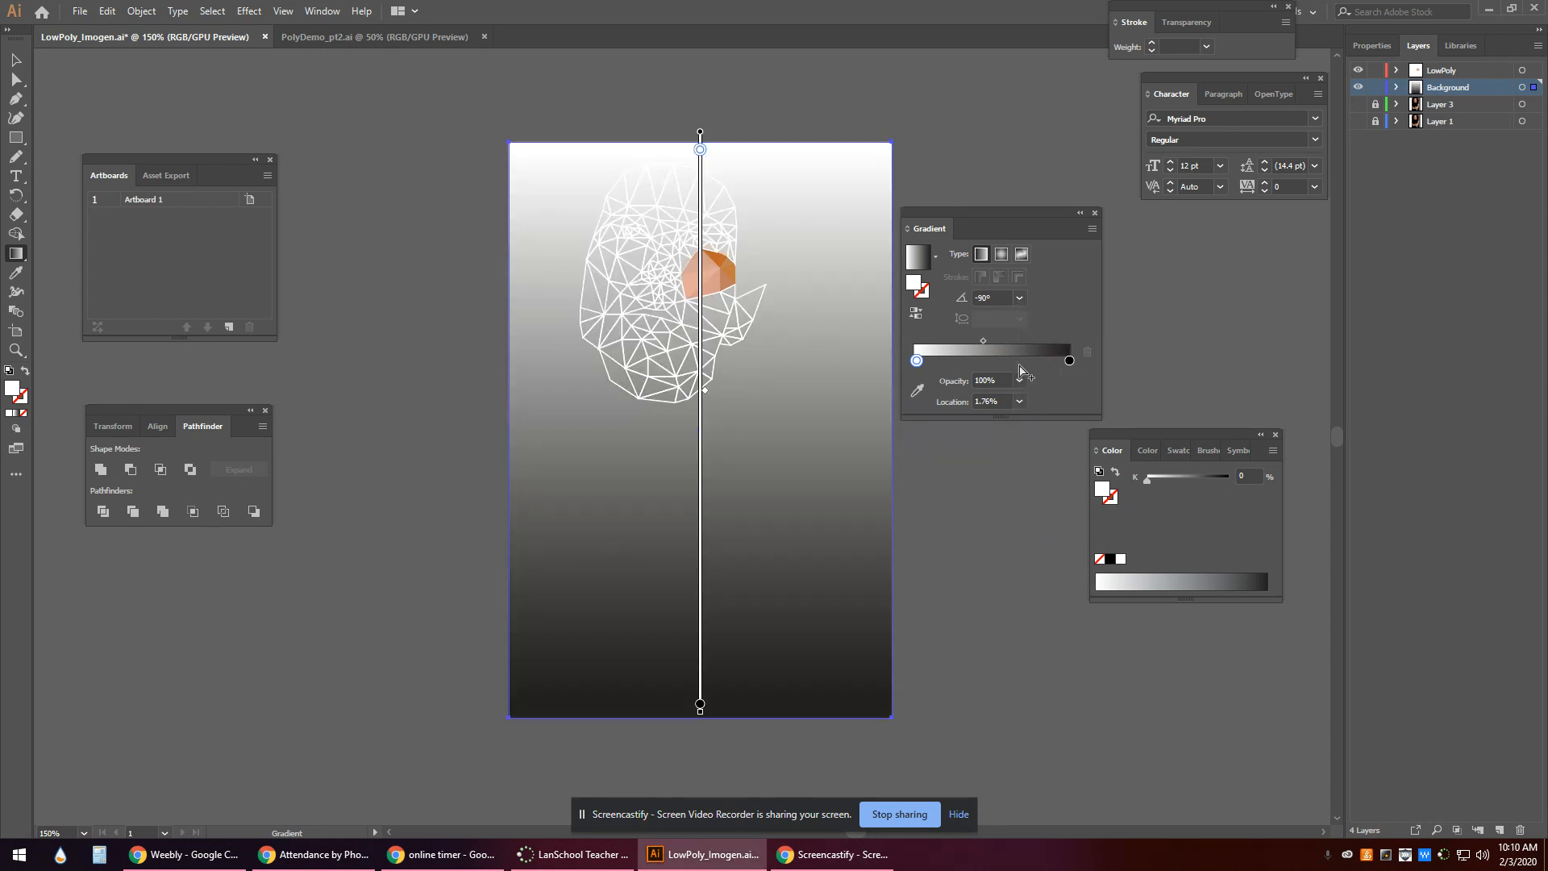
left_click(1019, 297)
left_click(1038, 500)
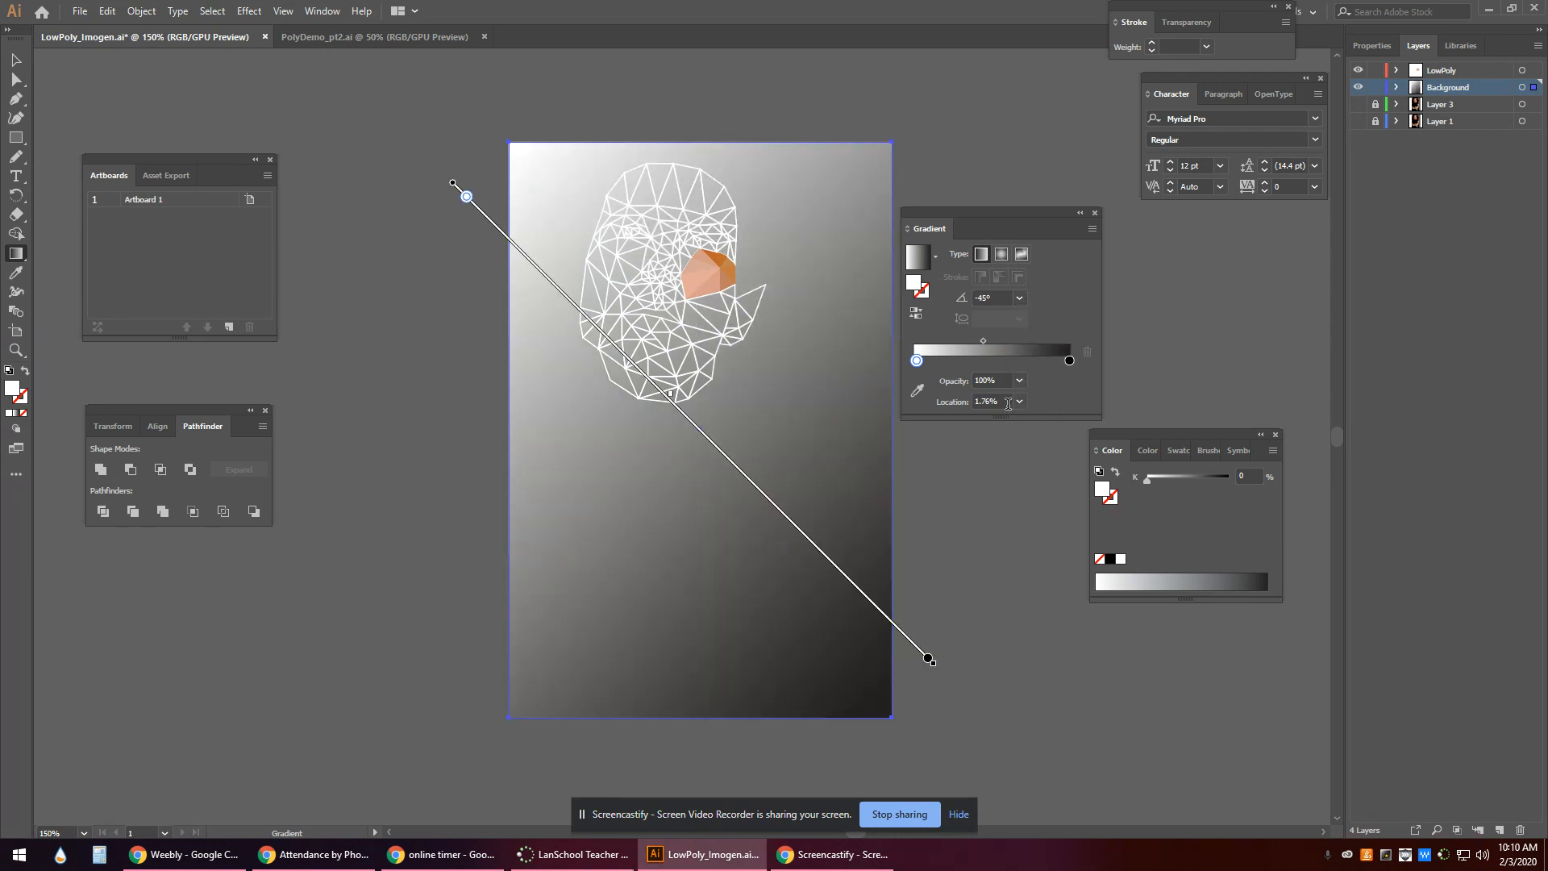
Move the black stop inward to 71.36% and shorten the gradient line slightly at its dark end.
left_click(928, 659)
left_click_drag(928, 660, 798, 516)
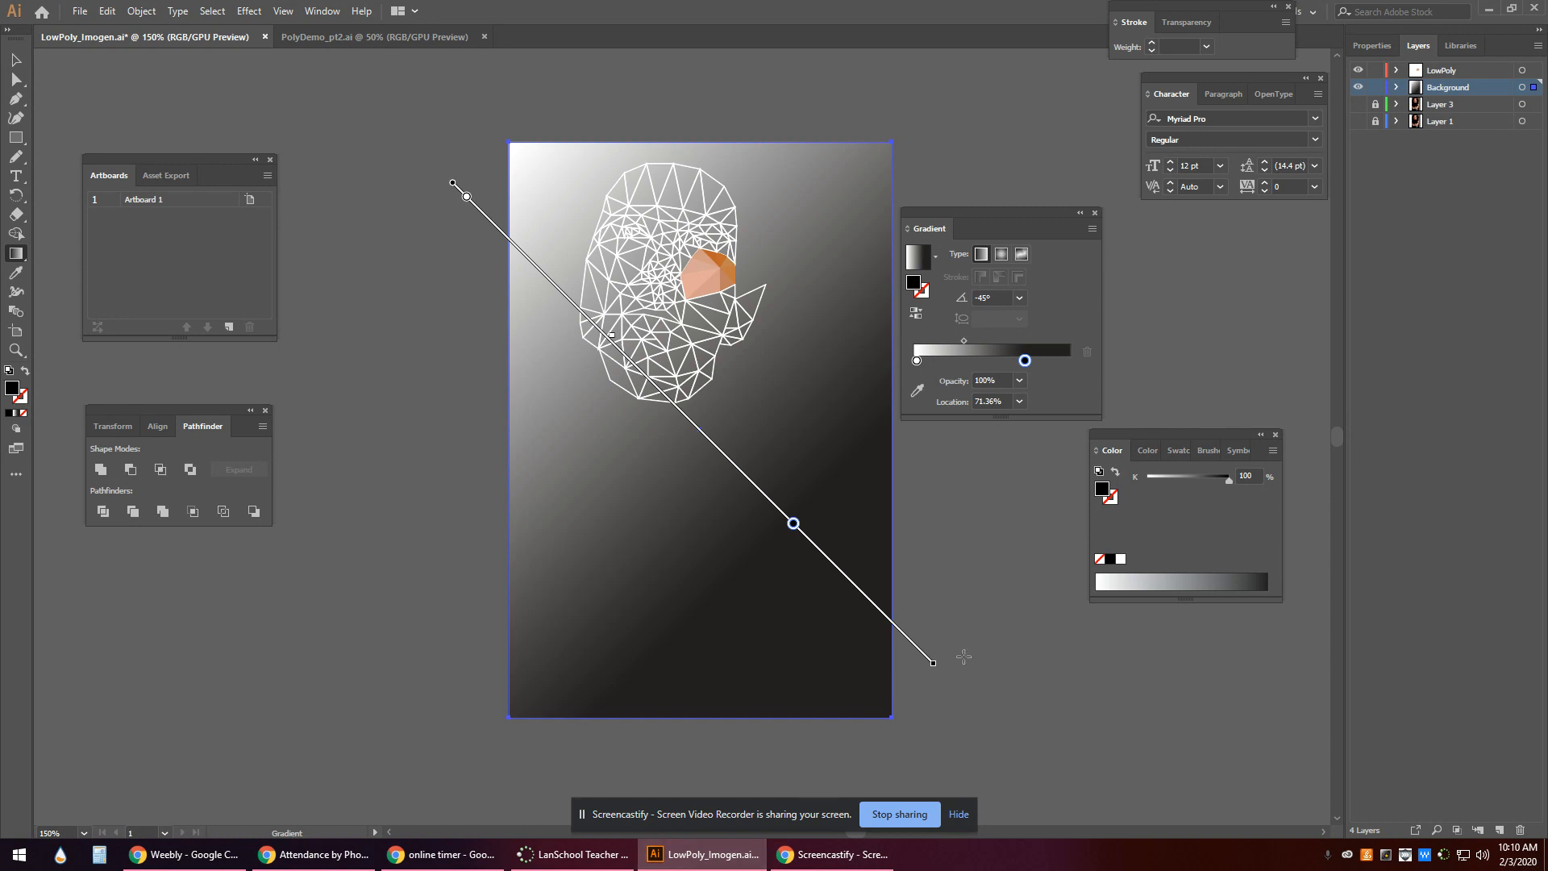
key("ctrl+h")
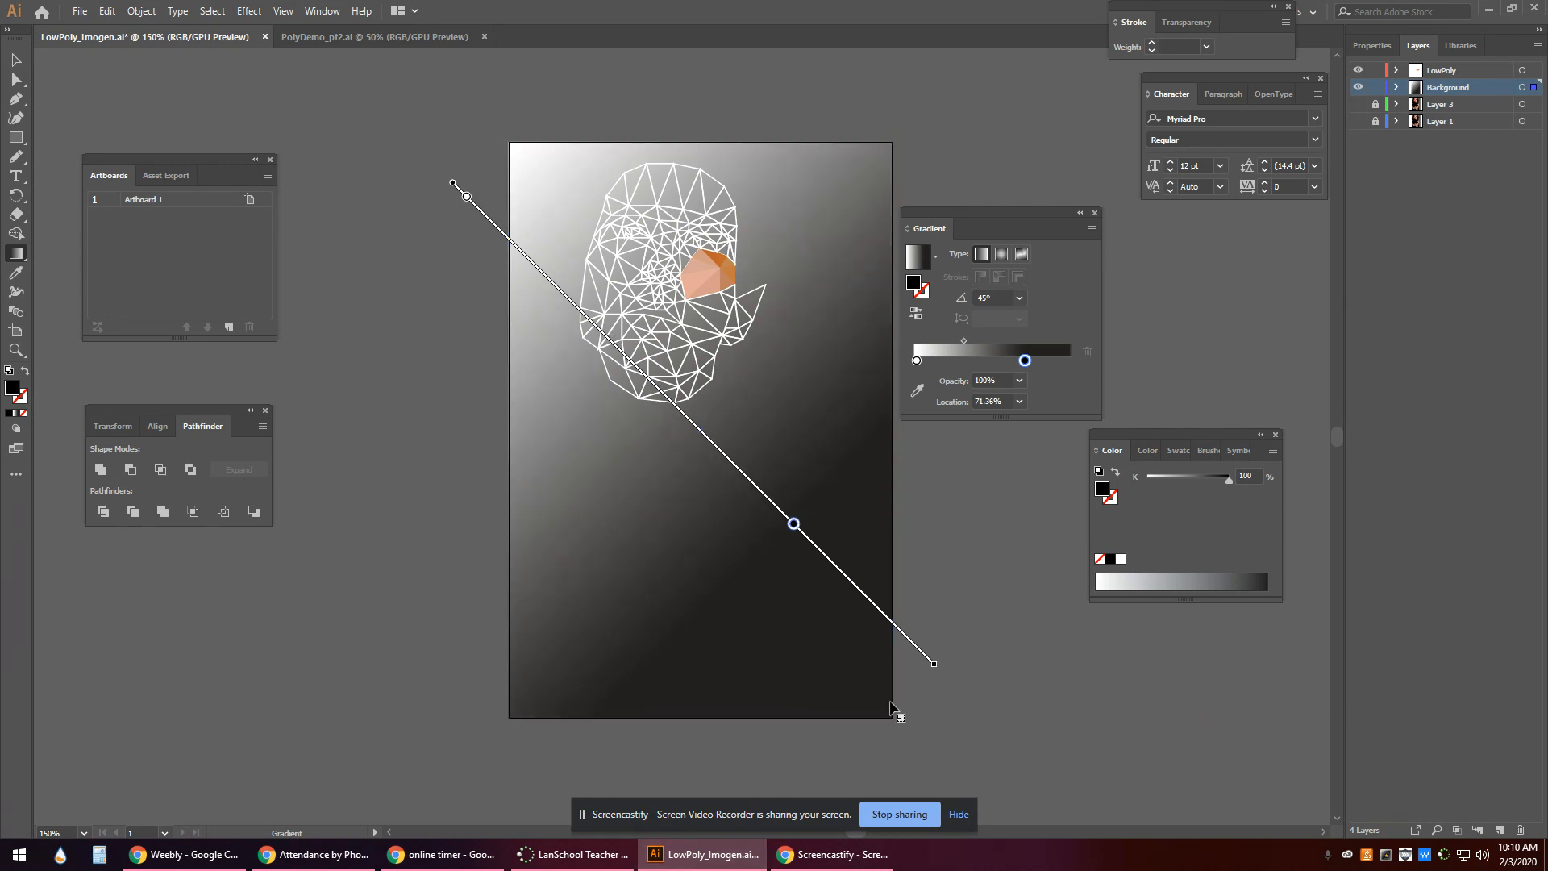
key("ctrl+h")
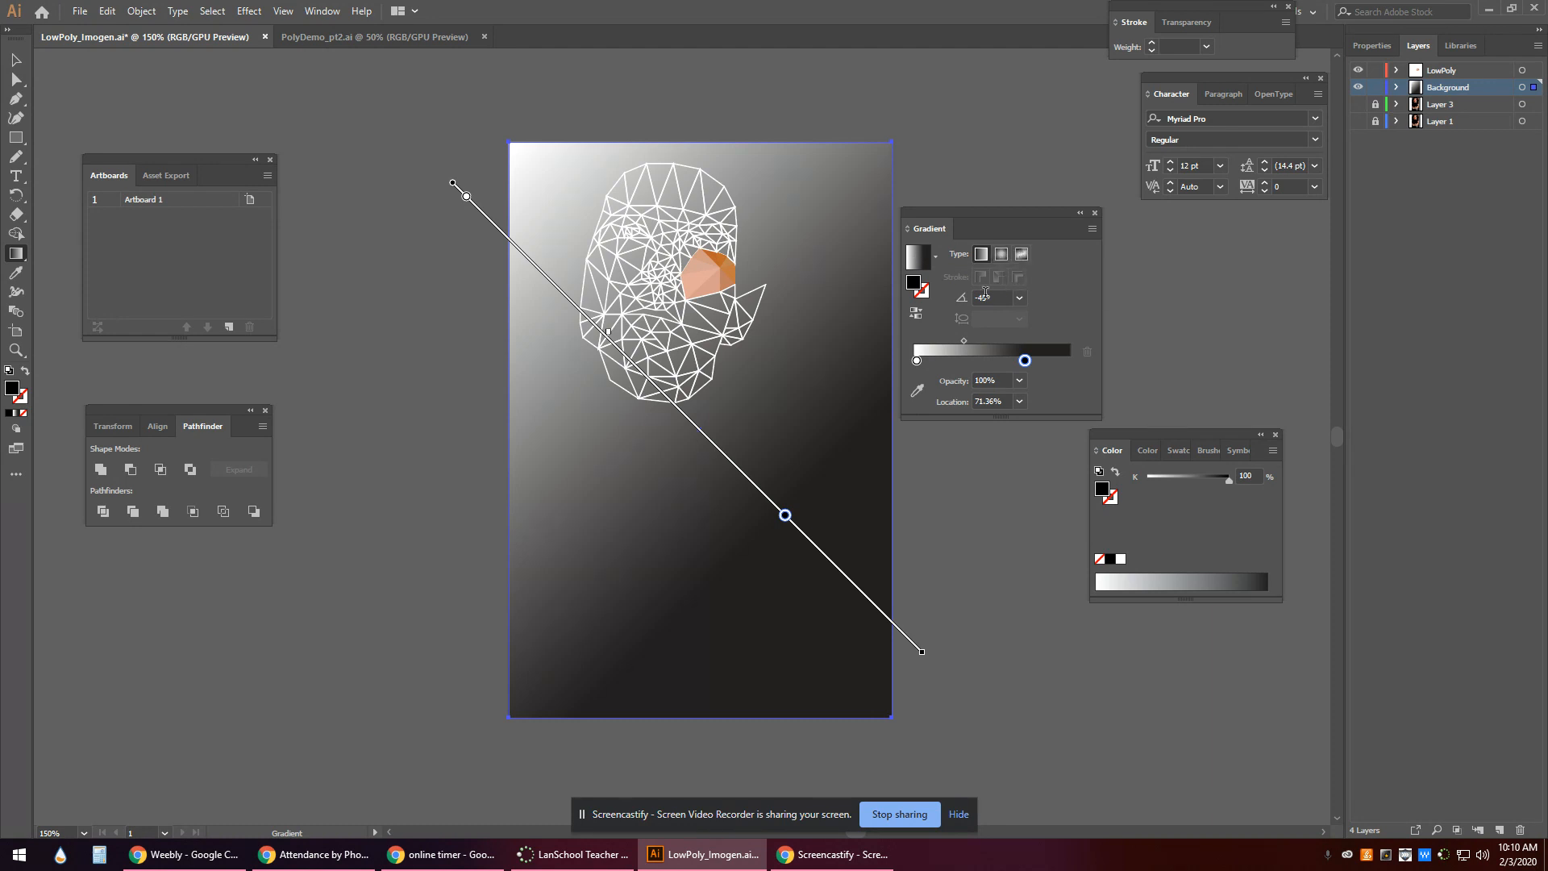
Check the saved gradient presets, and set the linear gradient's angle to 120°.
left_click(936, 259)
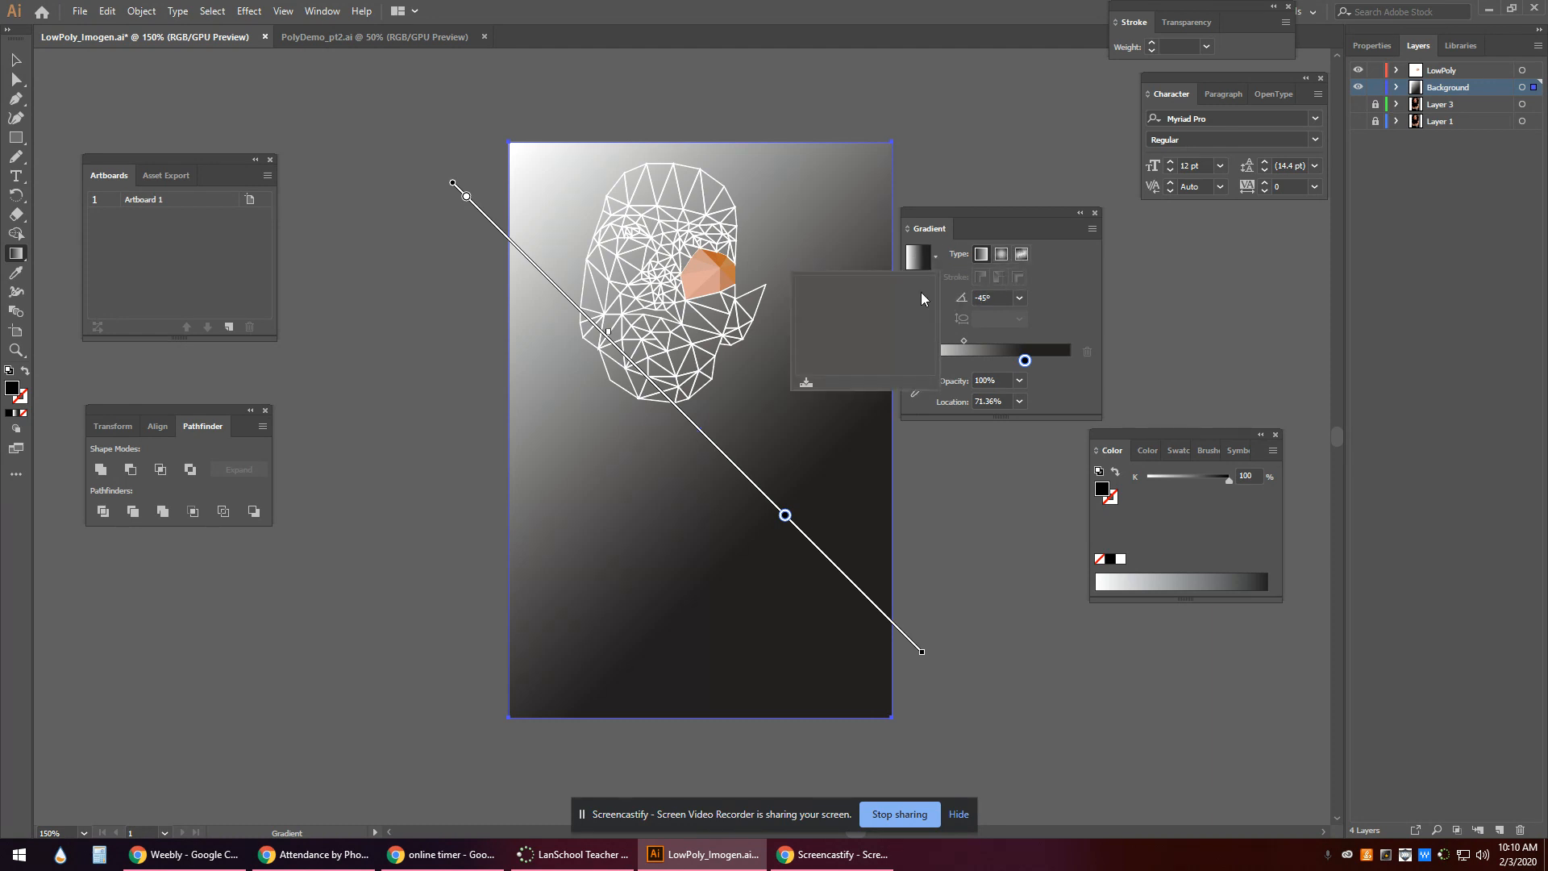
left_click(980, 371)
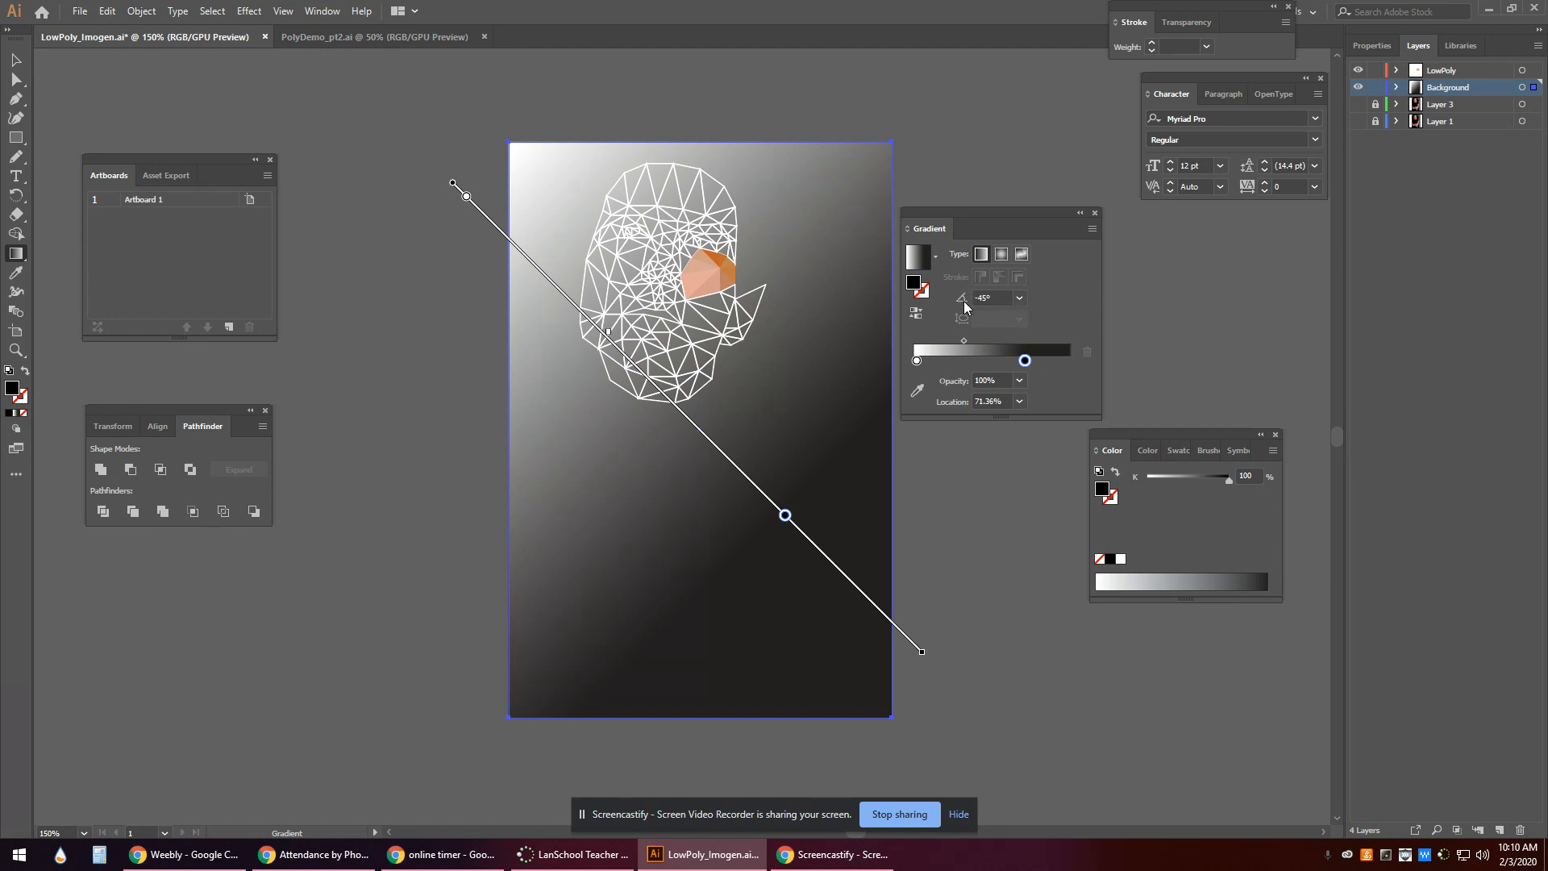
left_click(1020, 298)
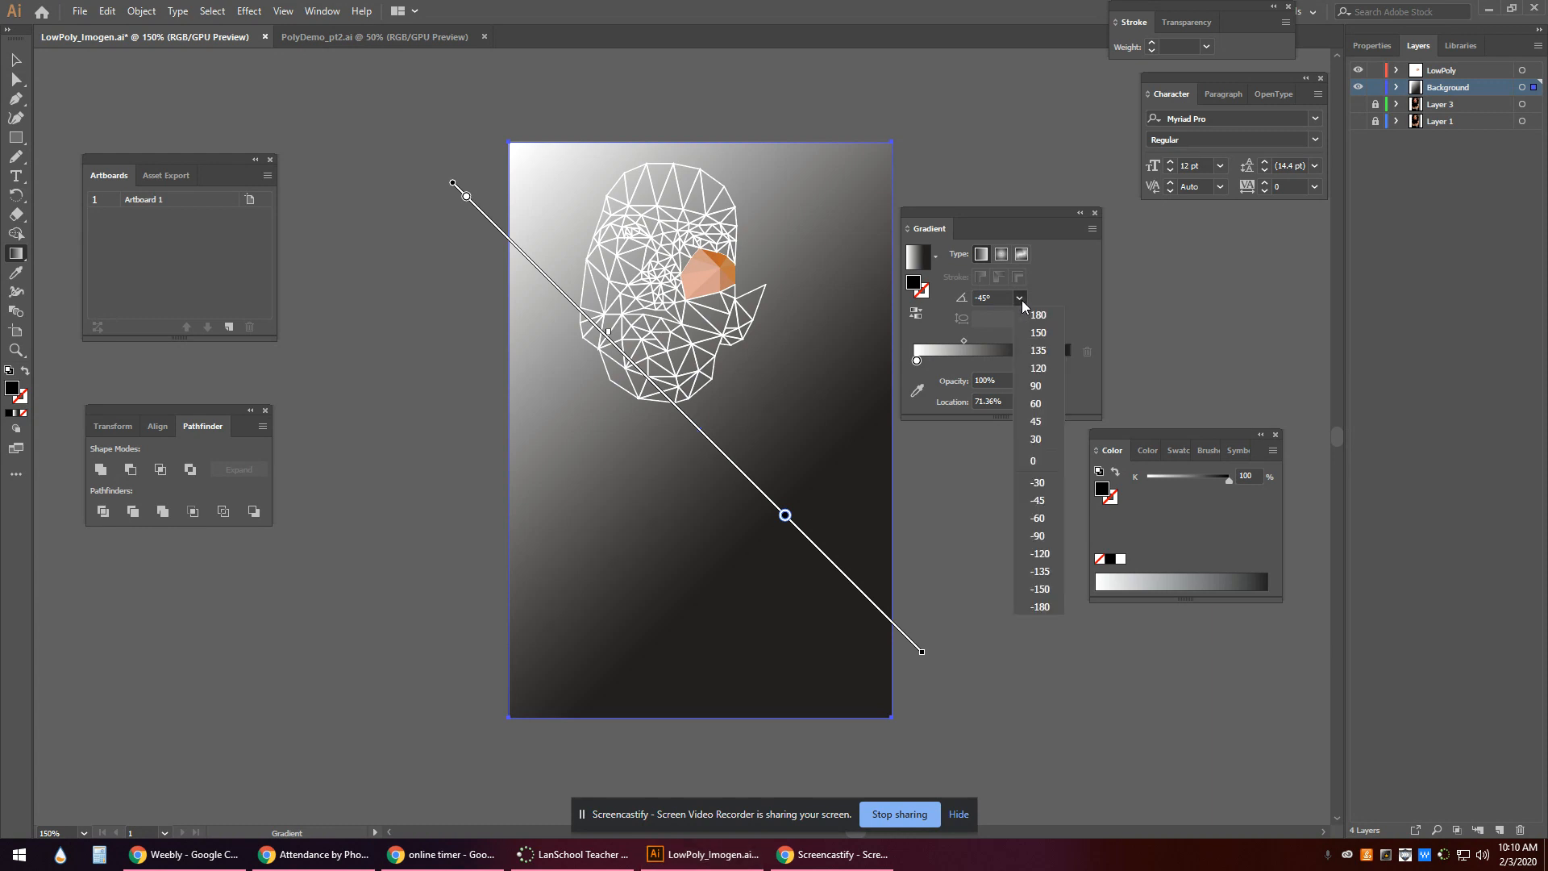
left_click(1040, 369)
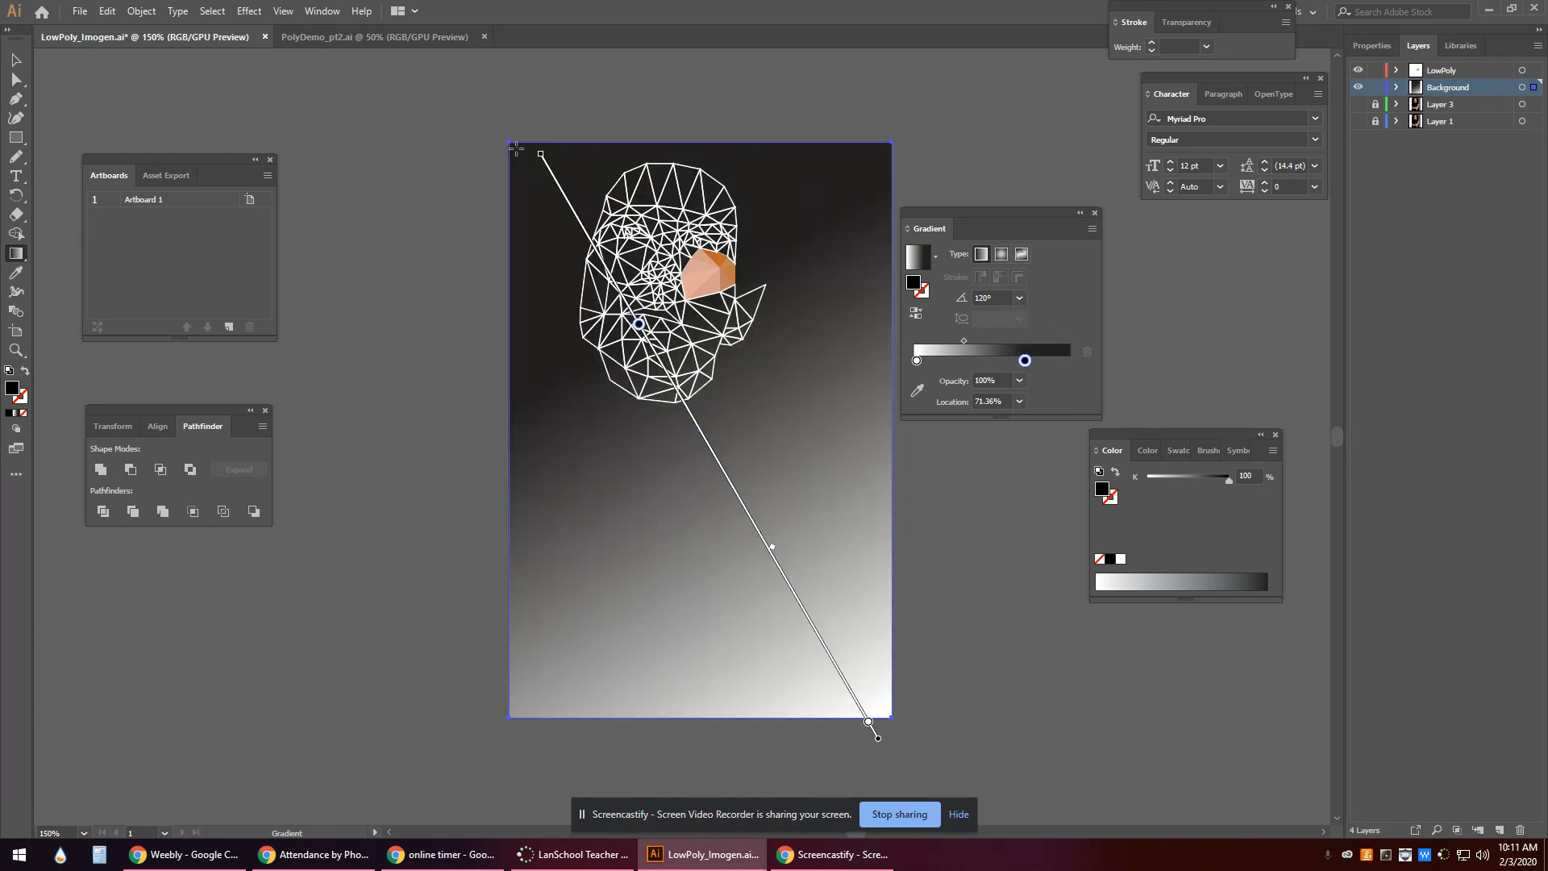
Extend the gradient line slightly at its dark end, and place the white stop at 1.11% and the black stop at 100%.
left_click_drag(540, 154, 531, 139)
left_click_drag(870, 723, 871, 726)
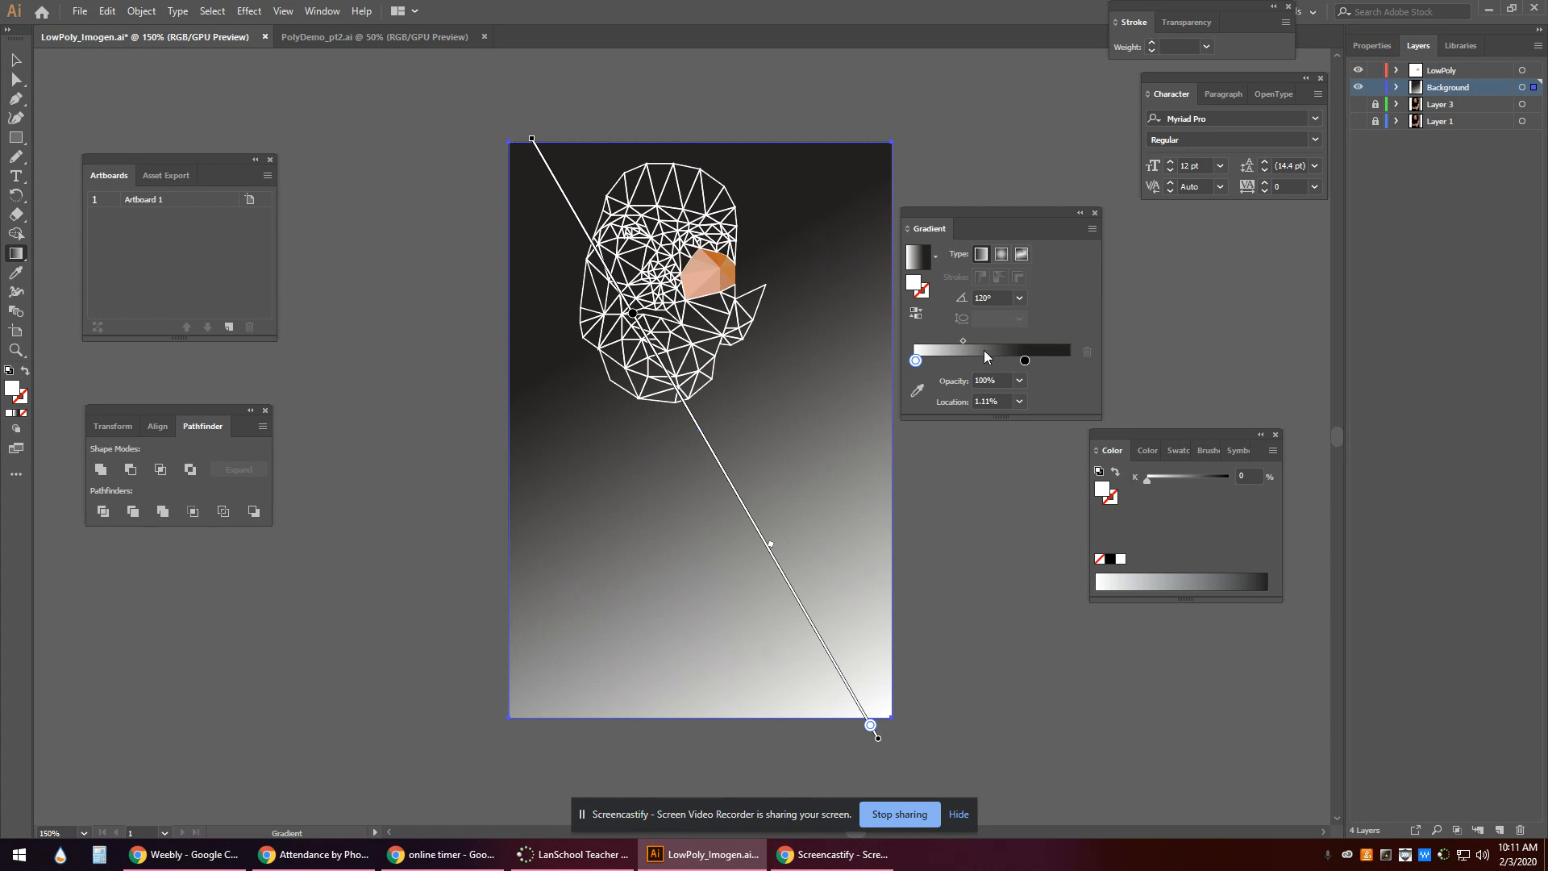
left_click_drag(1024, 360, 1087, 365)
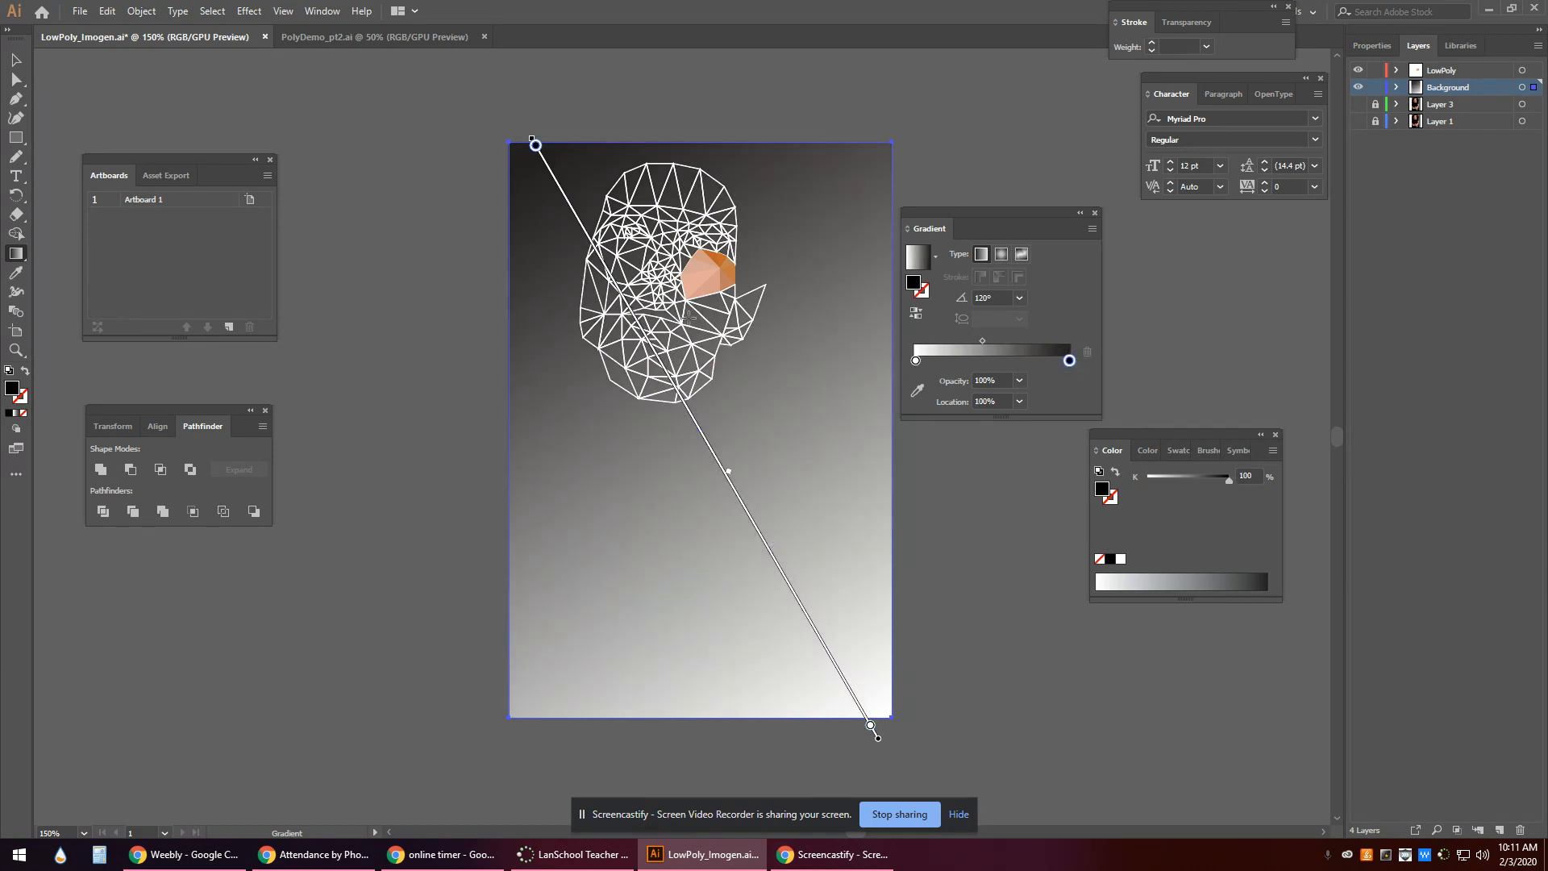
Select the gradient's white stop and place the Color panel directly beneath the Gradient panel.
double_click(916, 360)
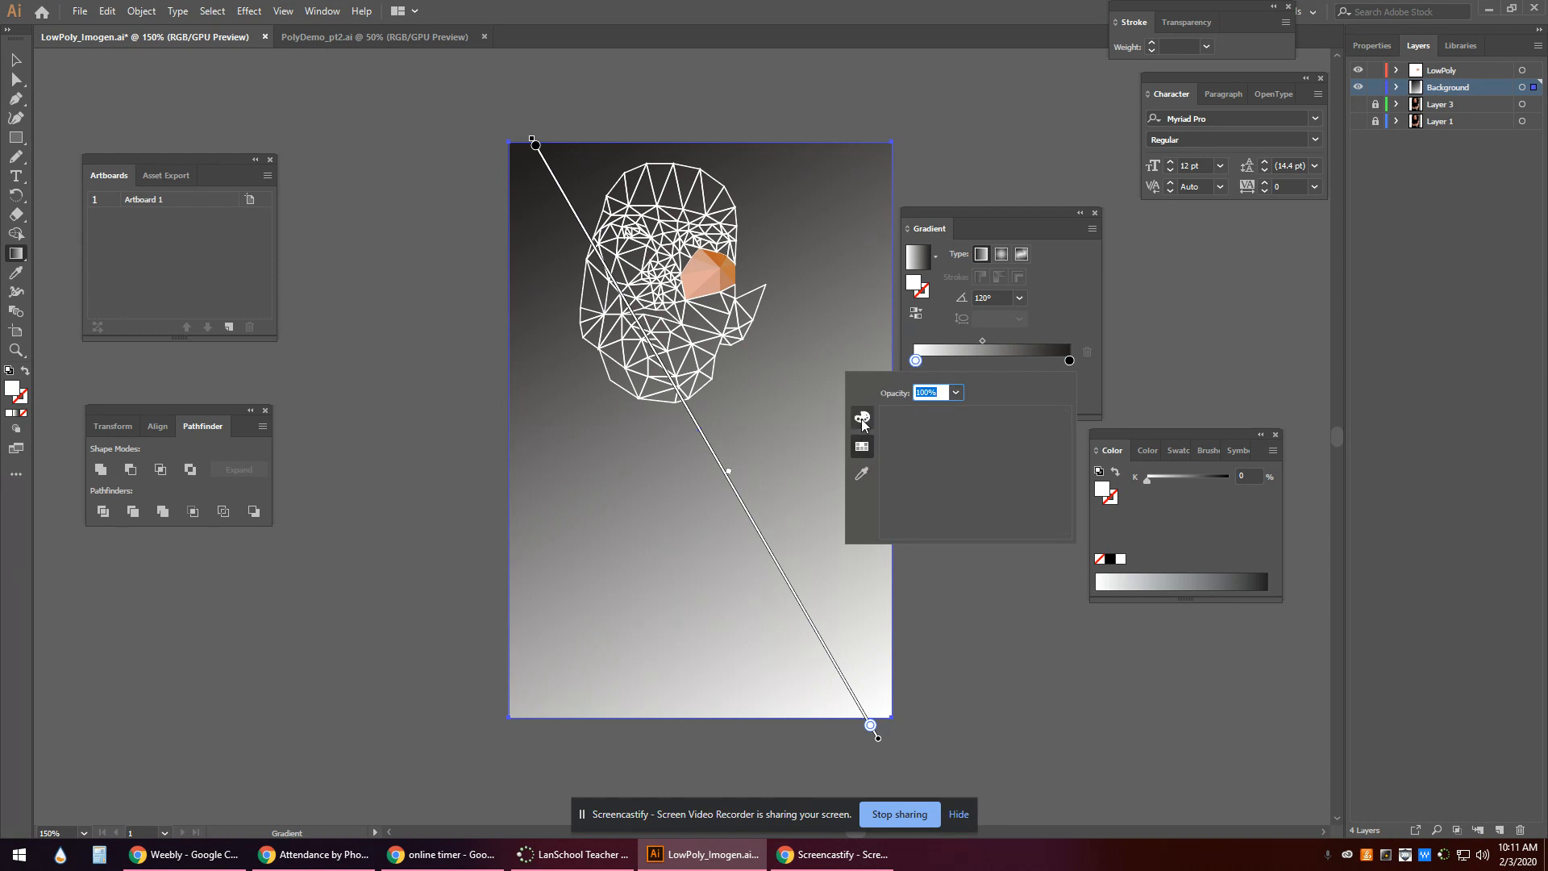
left_click(920, 339)
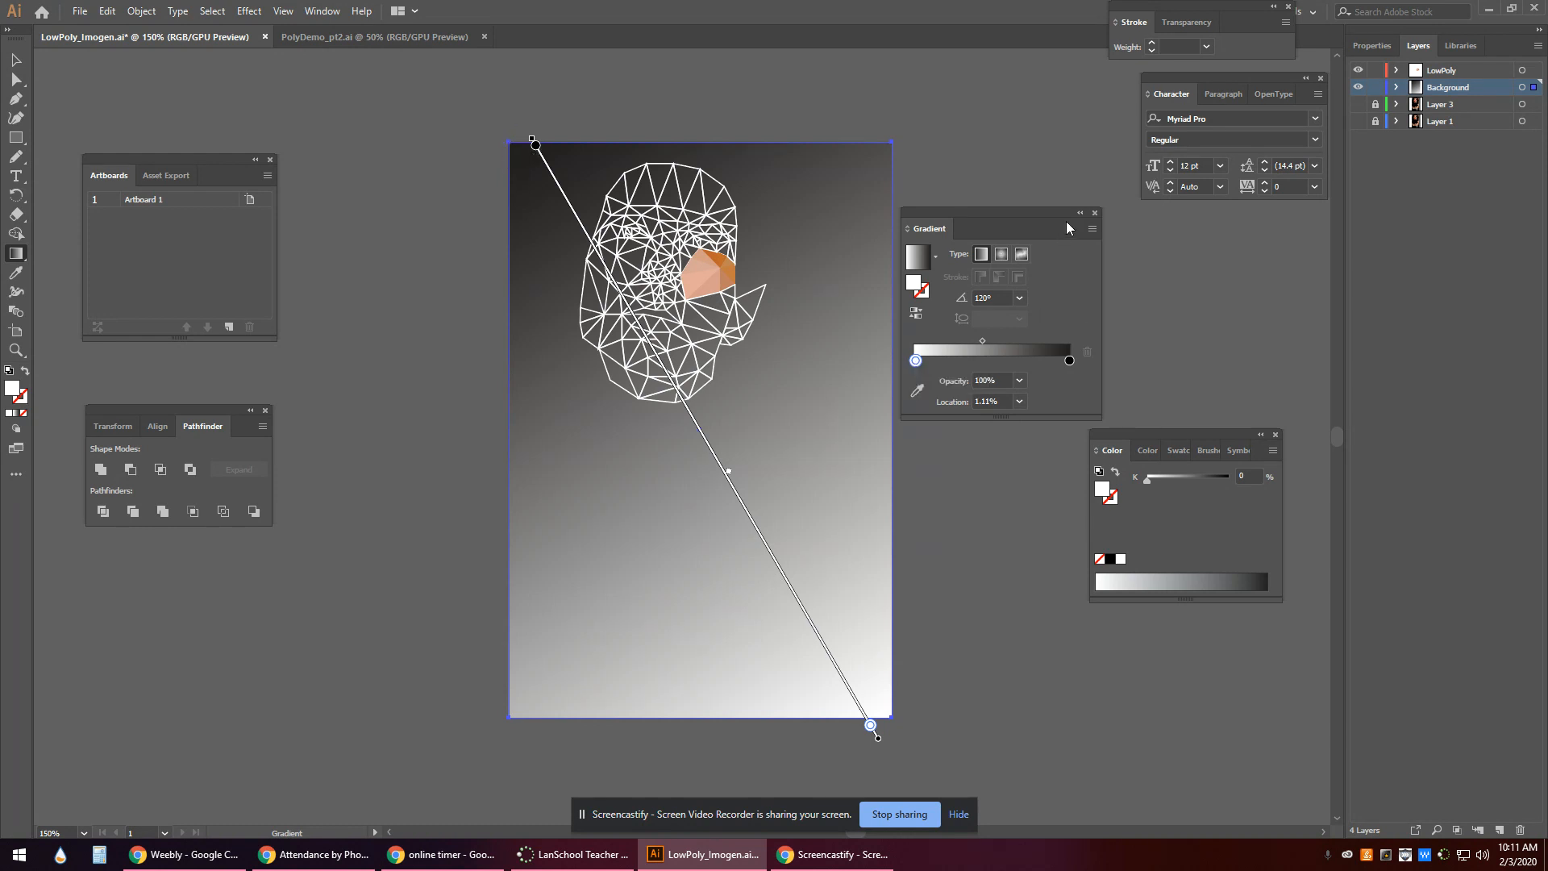
left_click(319, 18)
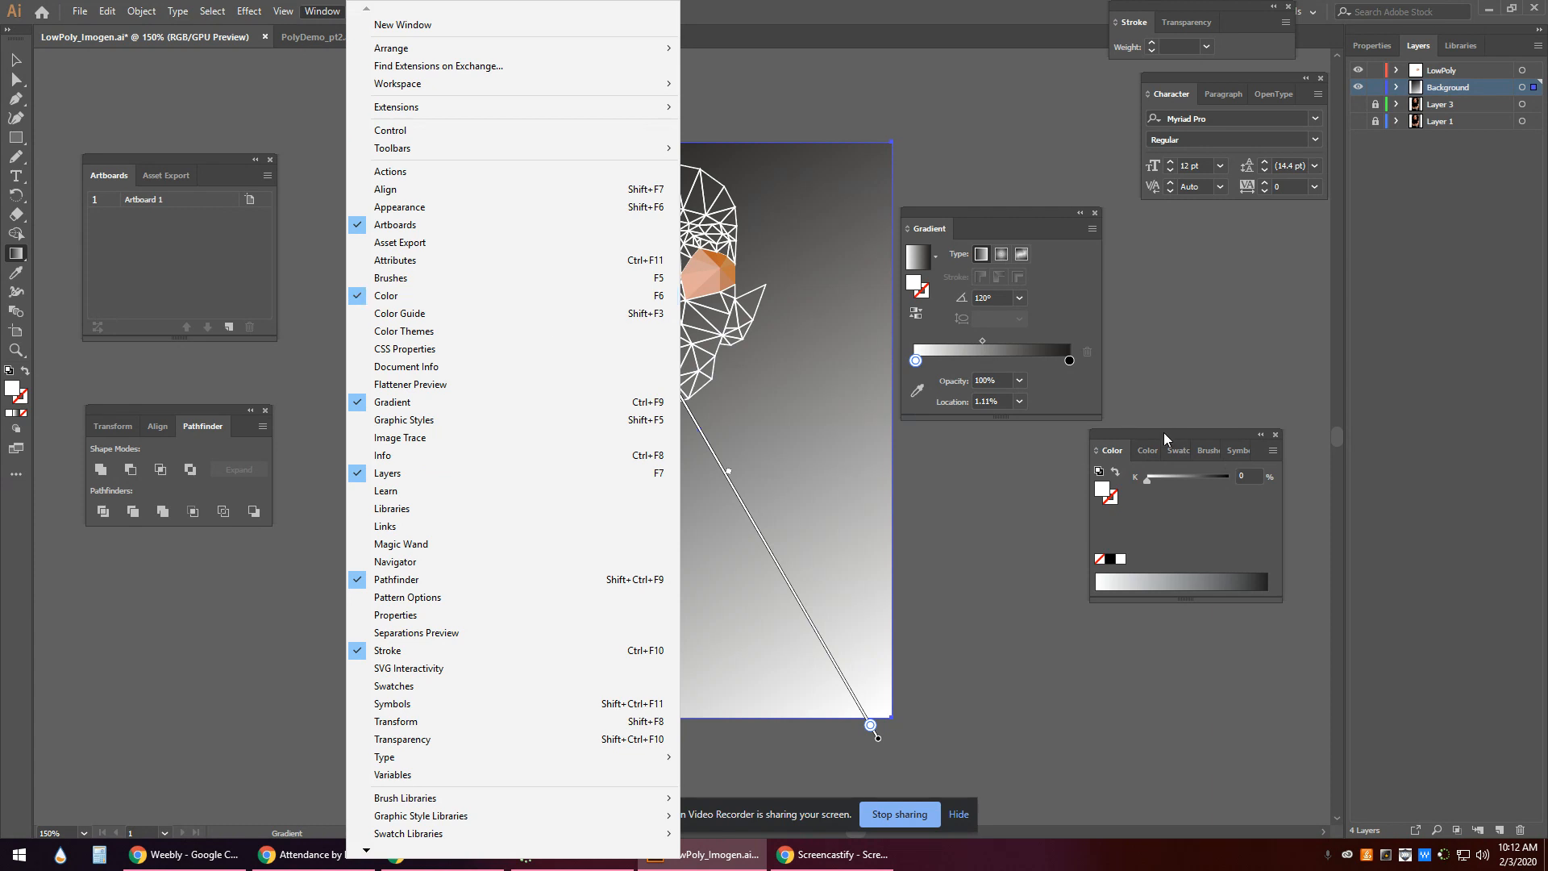
left_click(1128, 453)
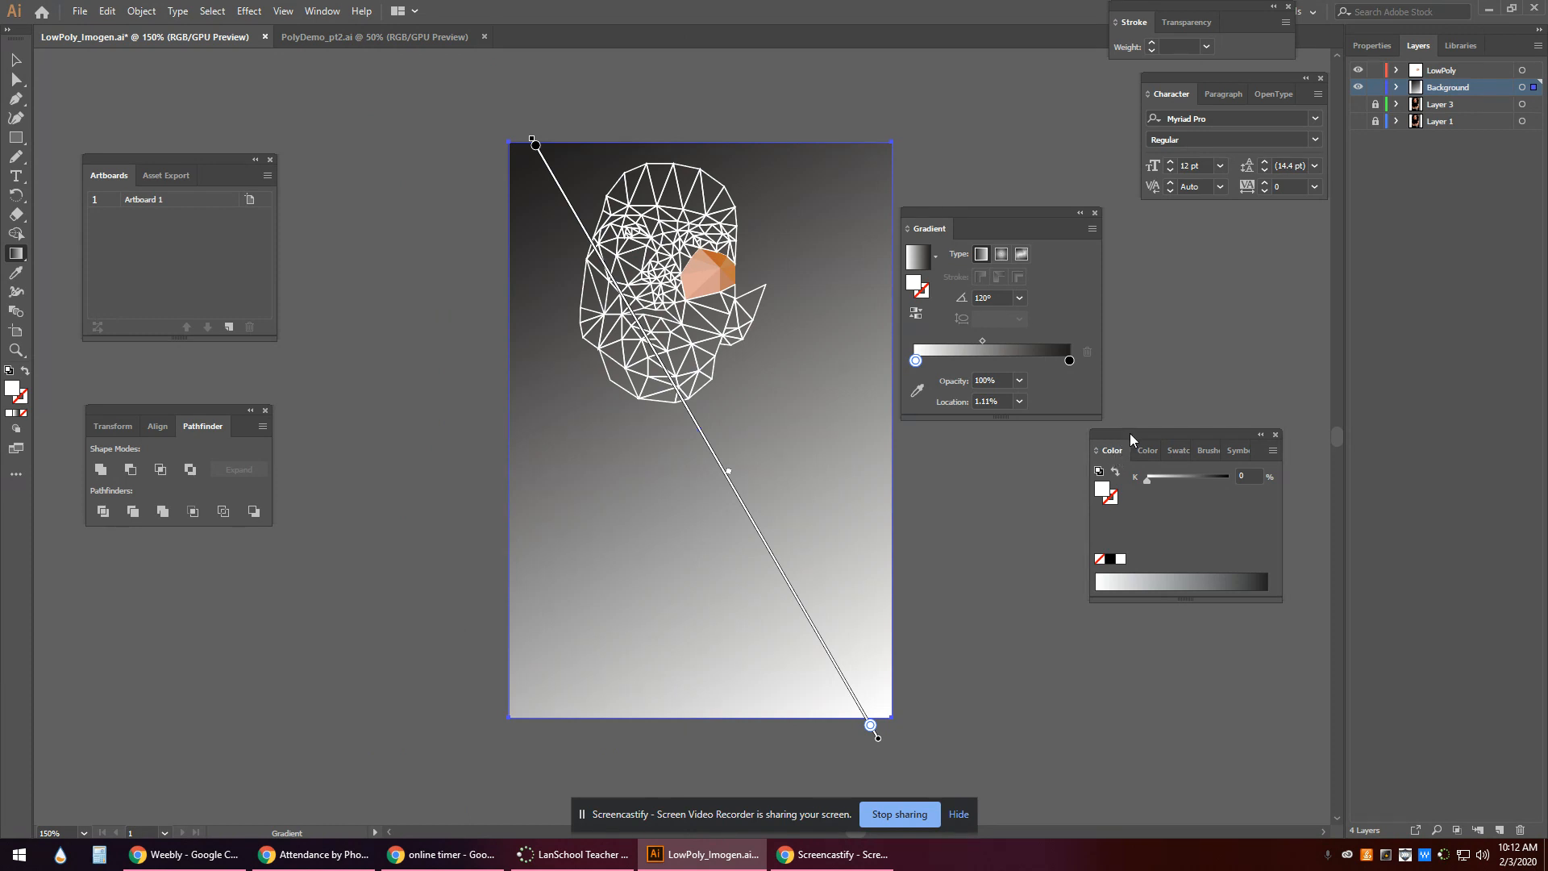
left_click_drag(1129, 433, 943, 433)
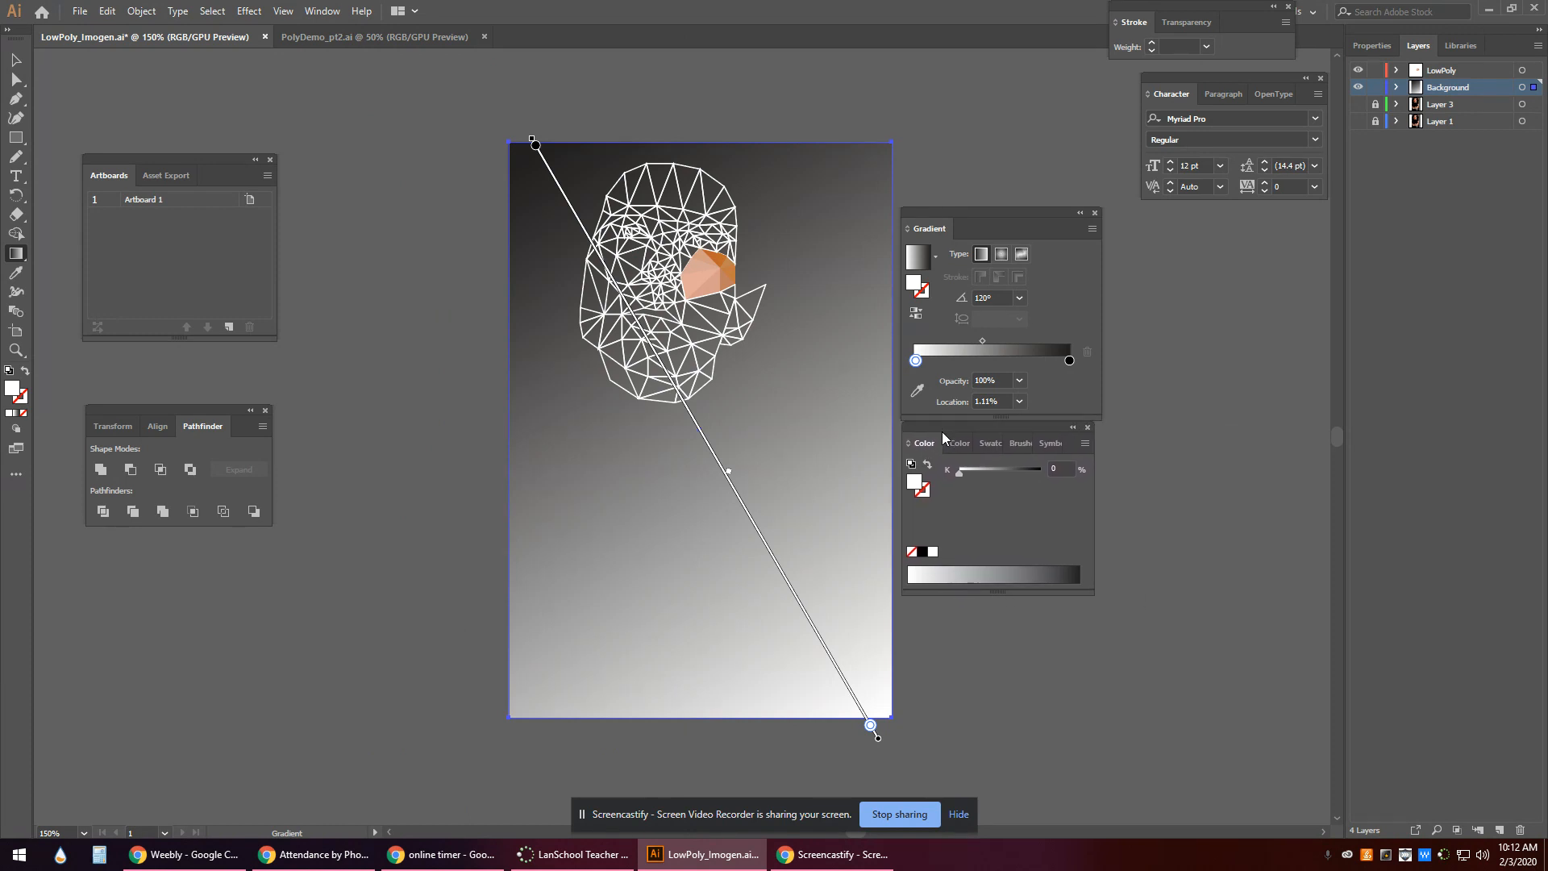
Switch the white stop's colour mode from grayscale to RGB and set its colour to yellow FFEA00.
left_click(1086, 444)
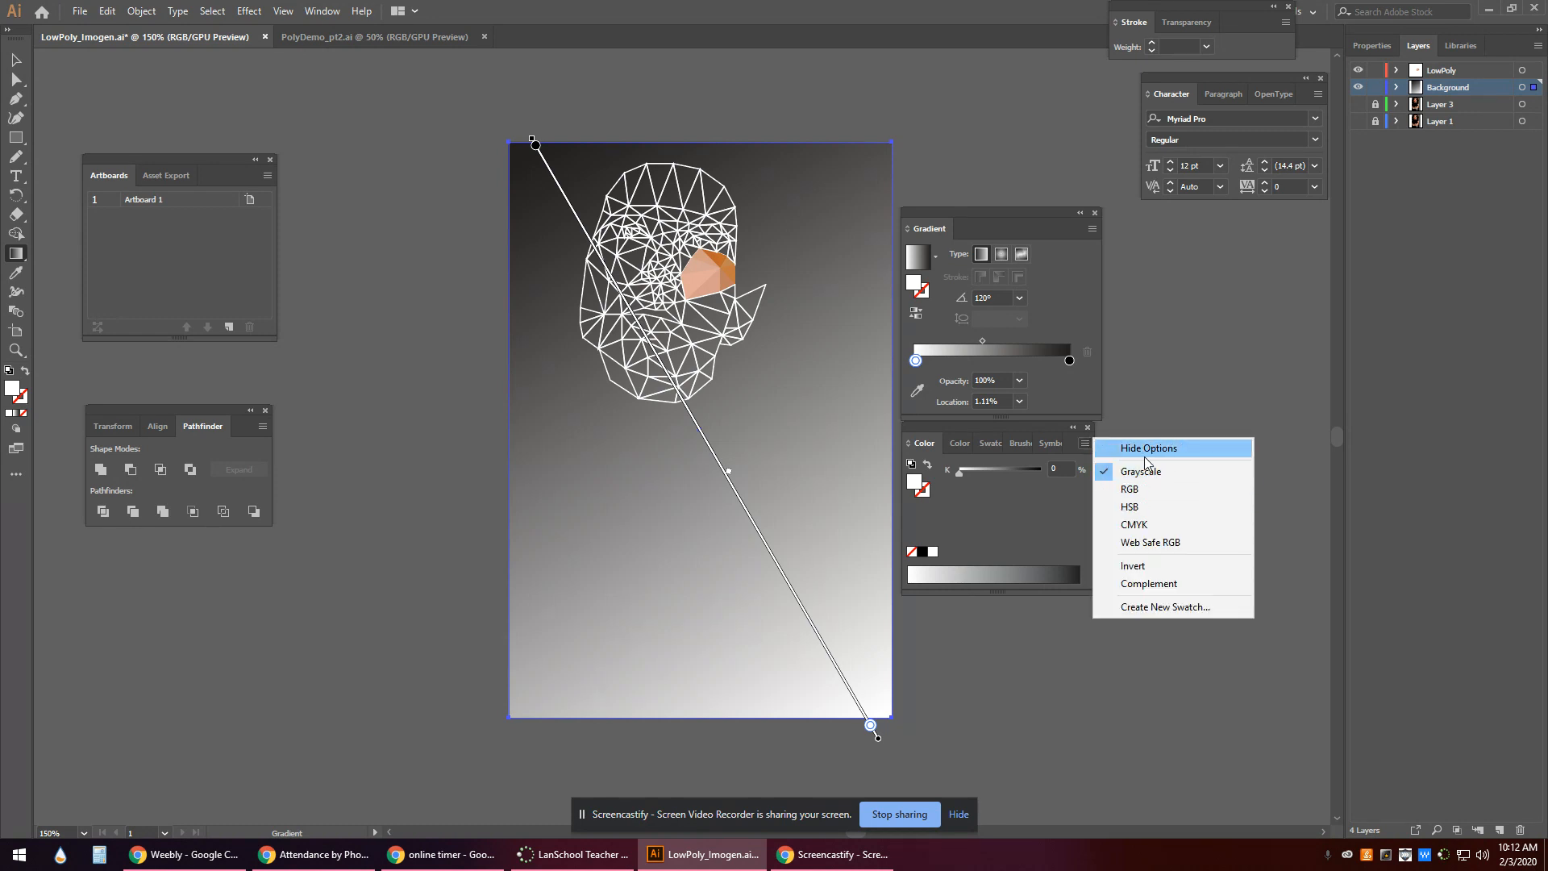
left_click(1085, 443)
left_click(1085, 443)
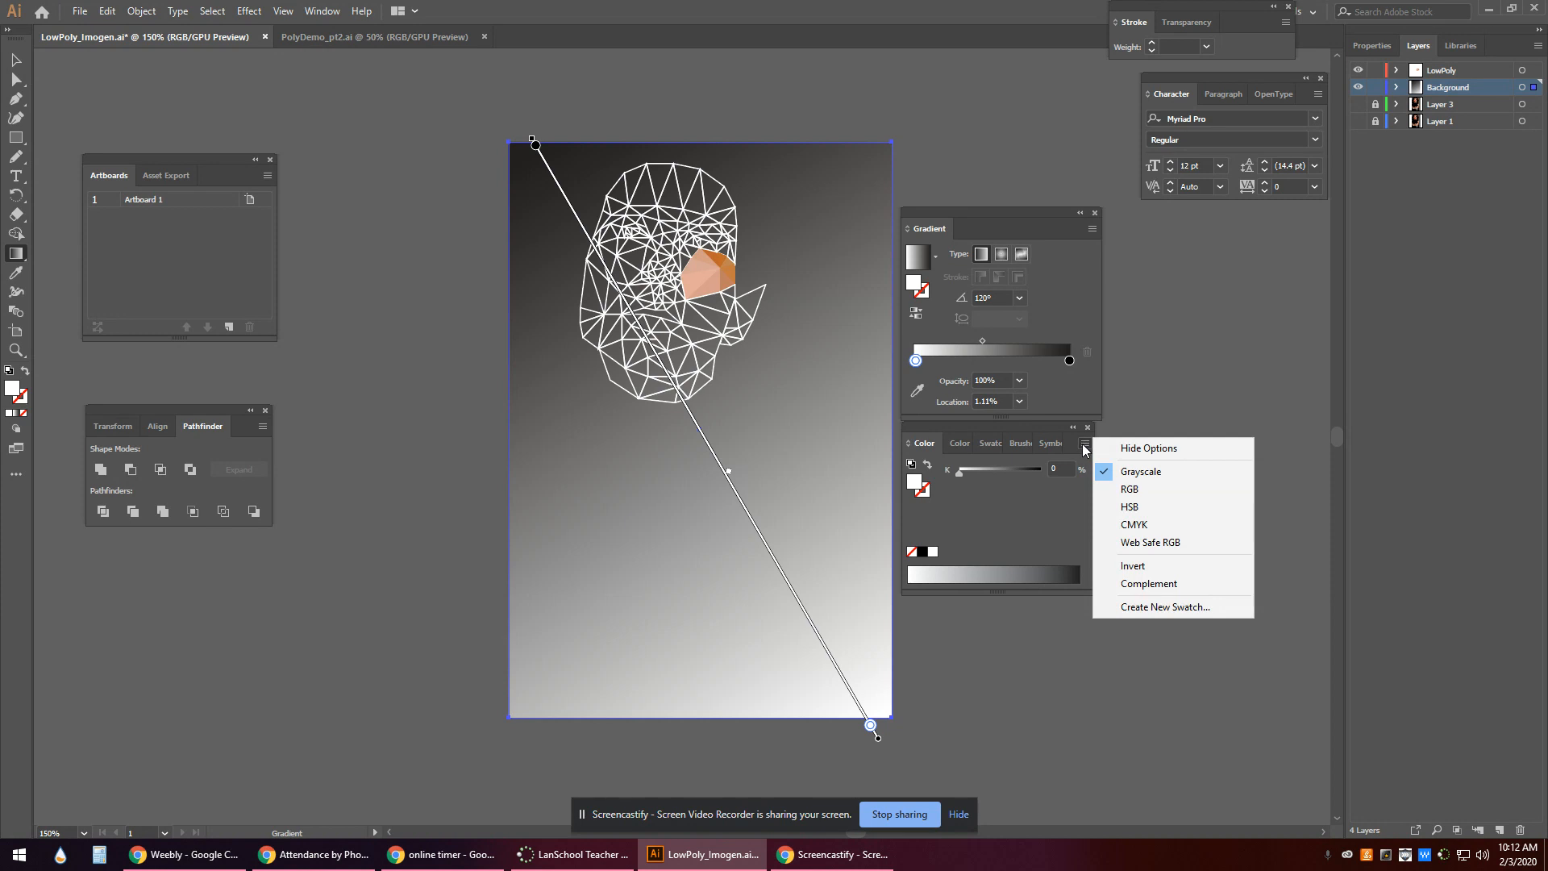
left_click(1192, 491)
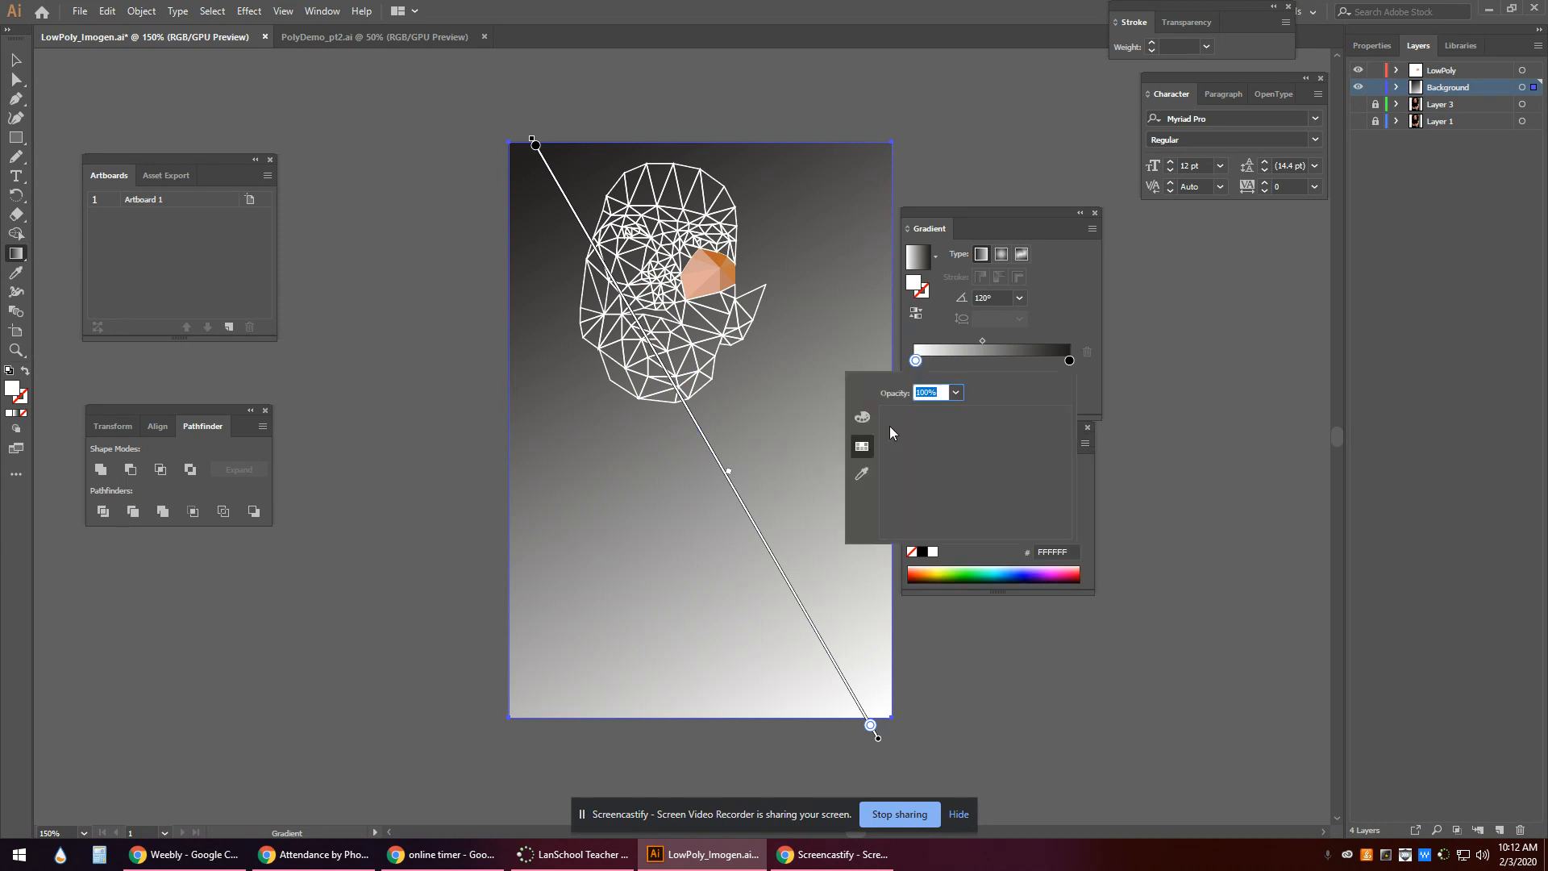
left_click(862, 417)
left_click_drag(939, 523, 916, 521)
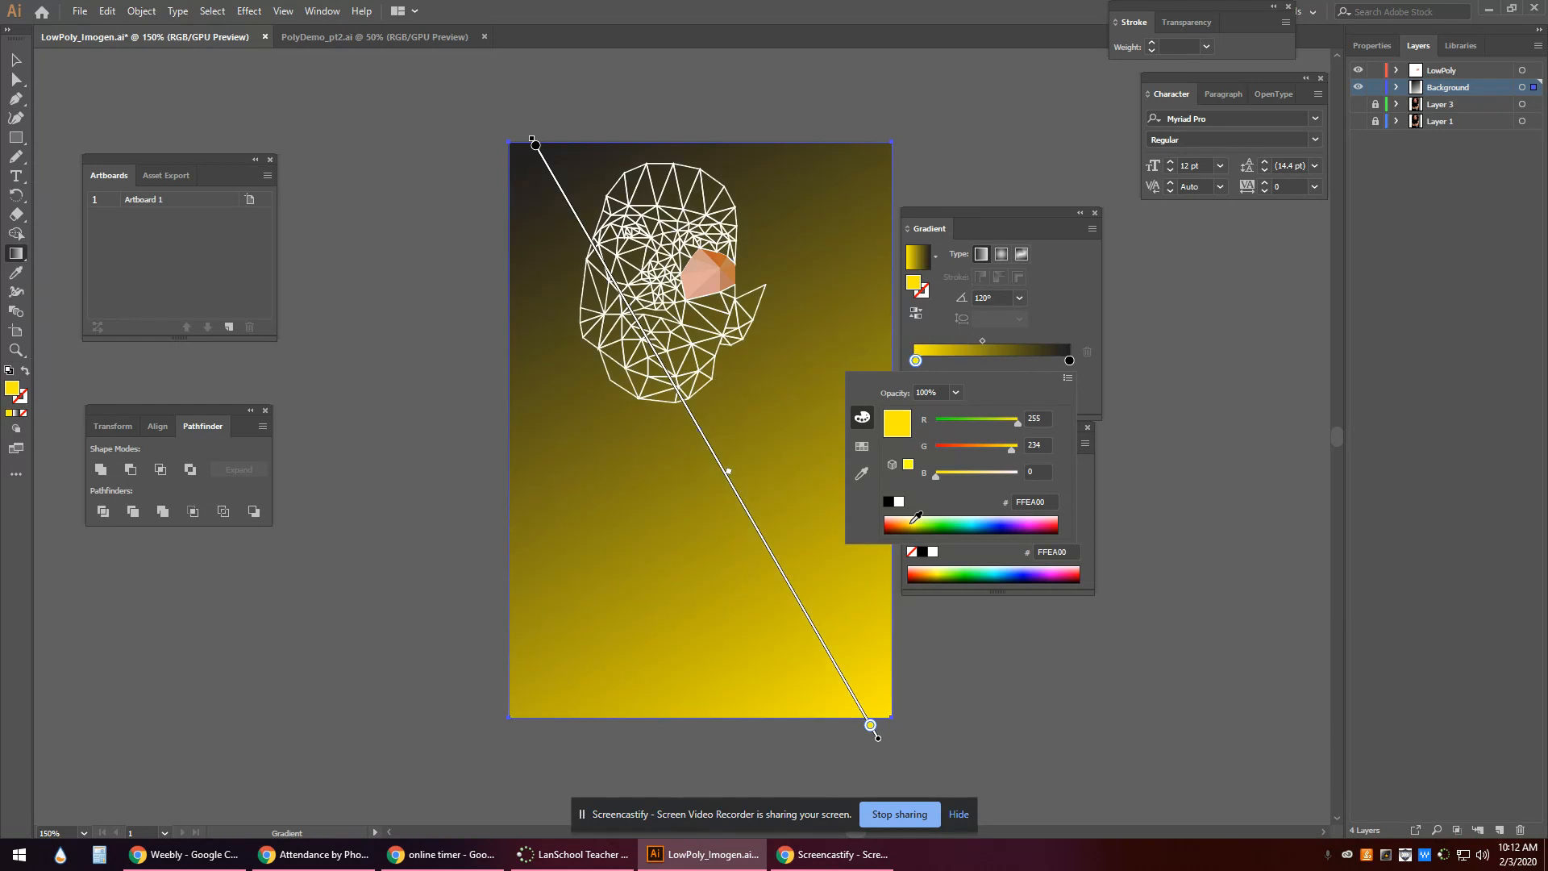
left_click(1089, 342)
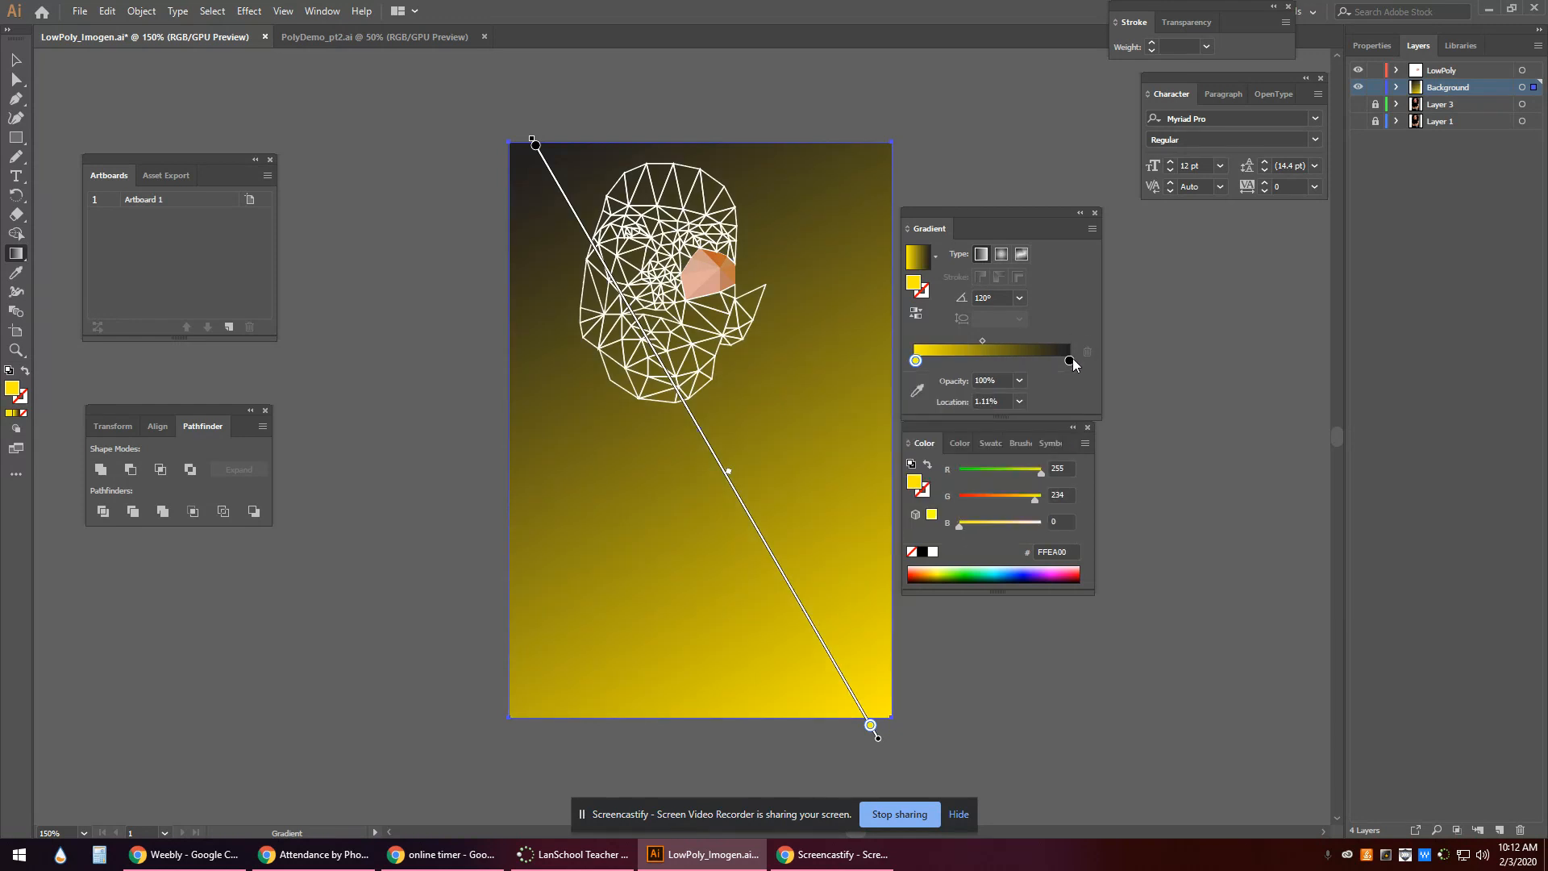
Recolour the gradient's black stop with orange BF642C sampled from the filled cheek triangles.
double_click(1071, 362)
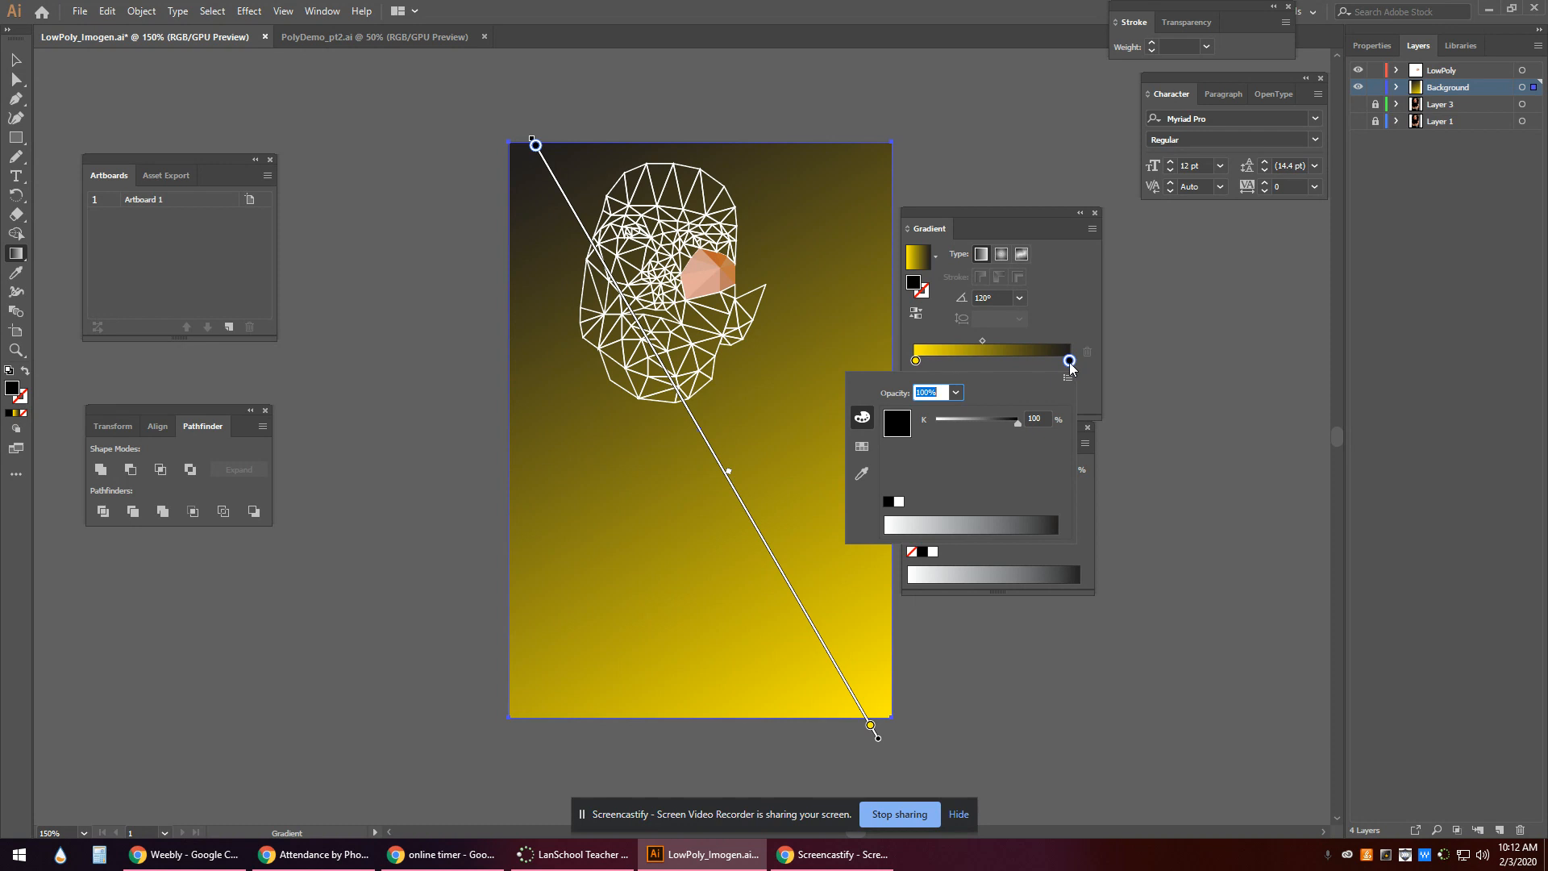
left_click(862, 445)
left_click(862, 474)
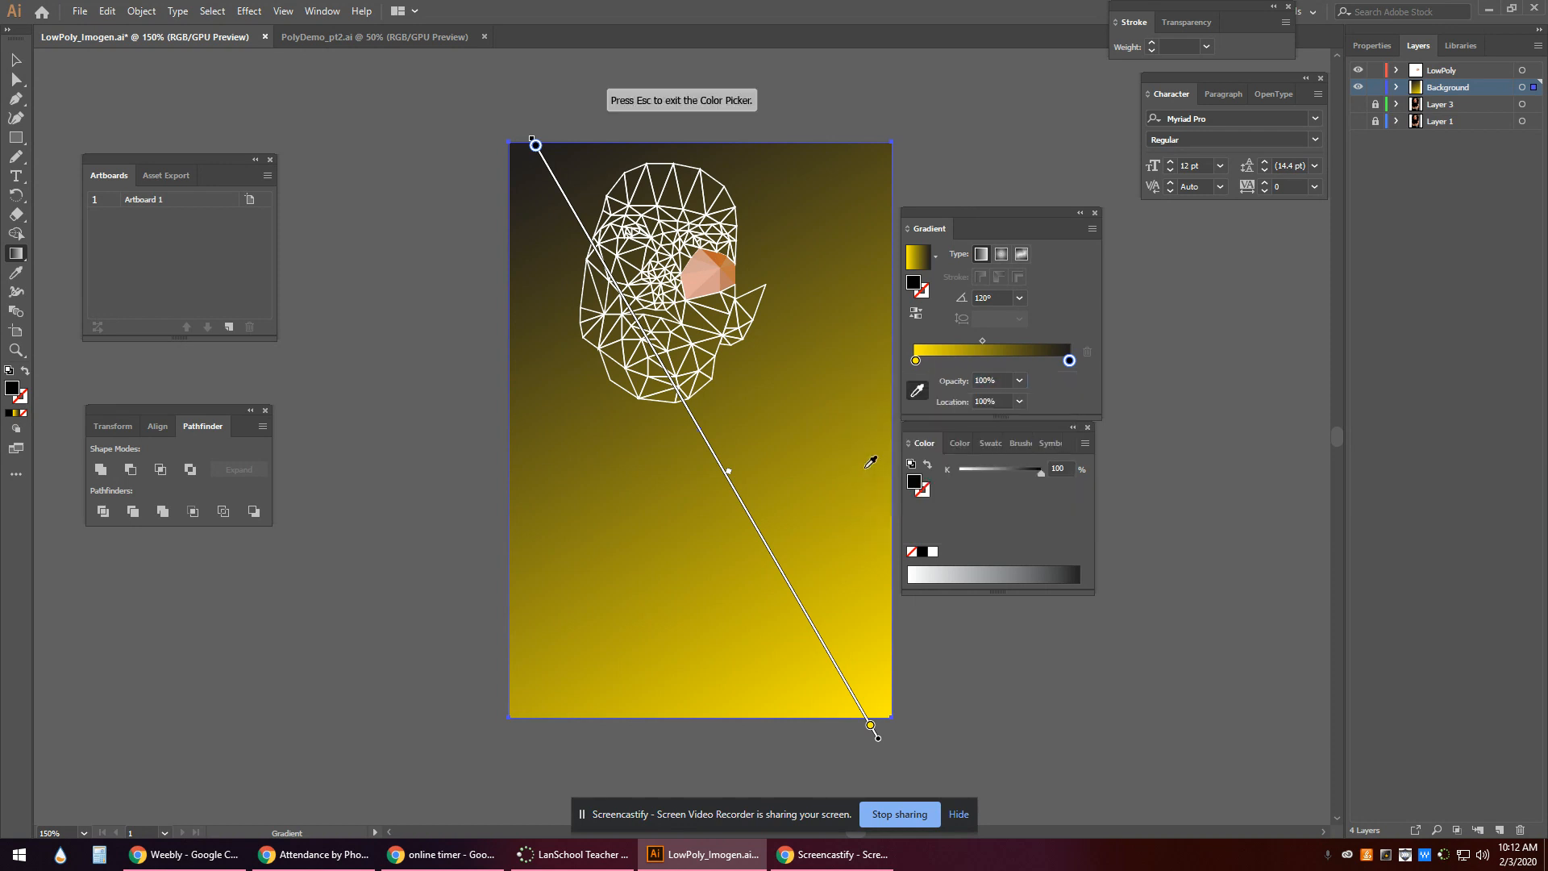
left_click(719, 250)
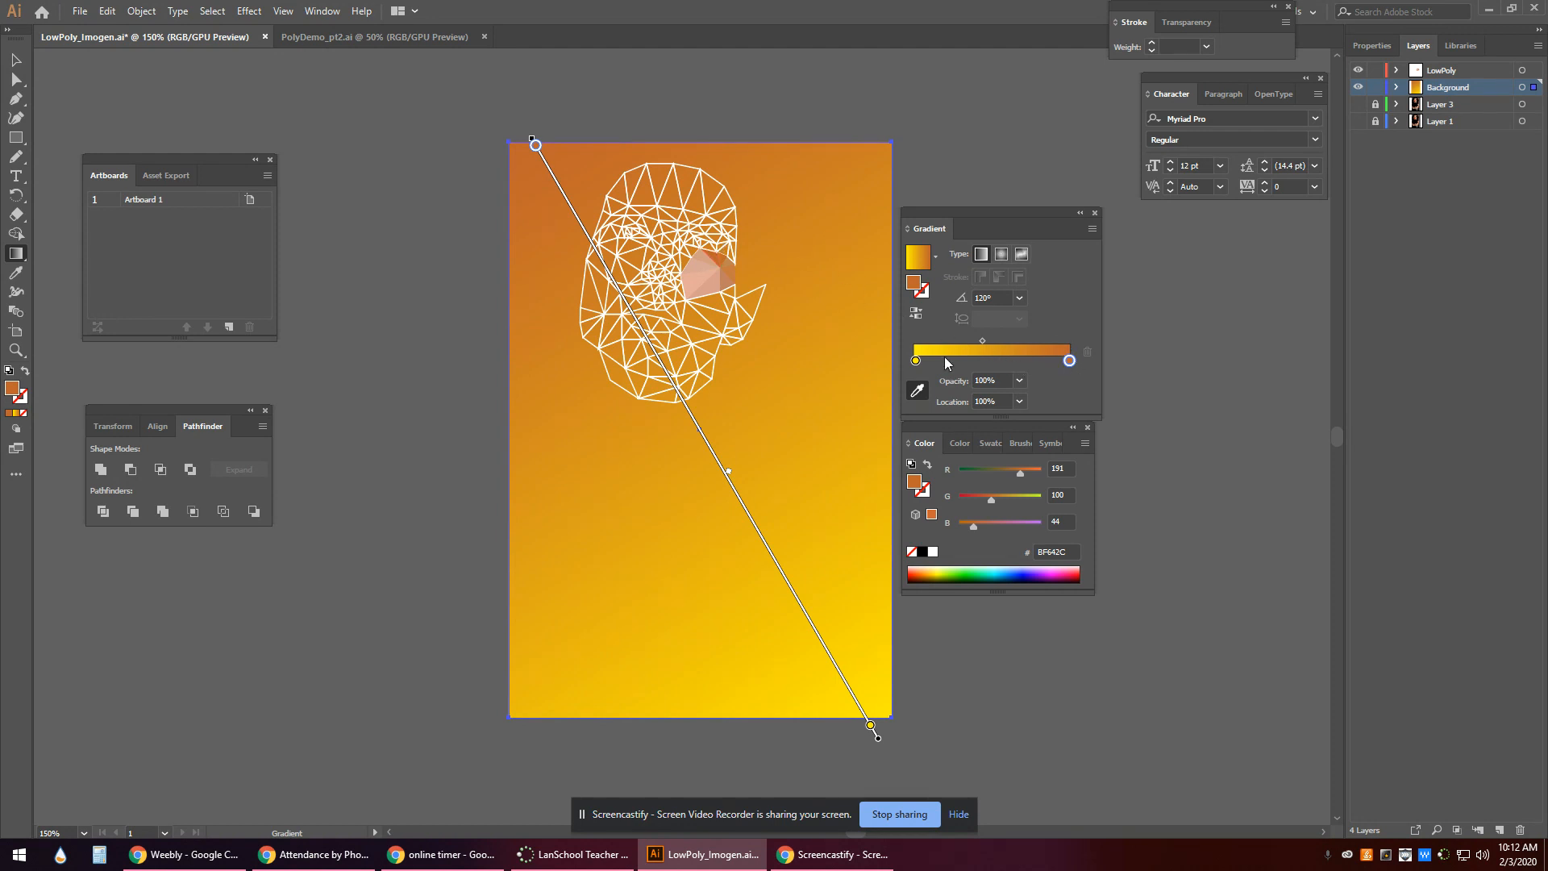
double_click(1070, 361)
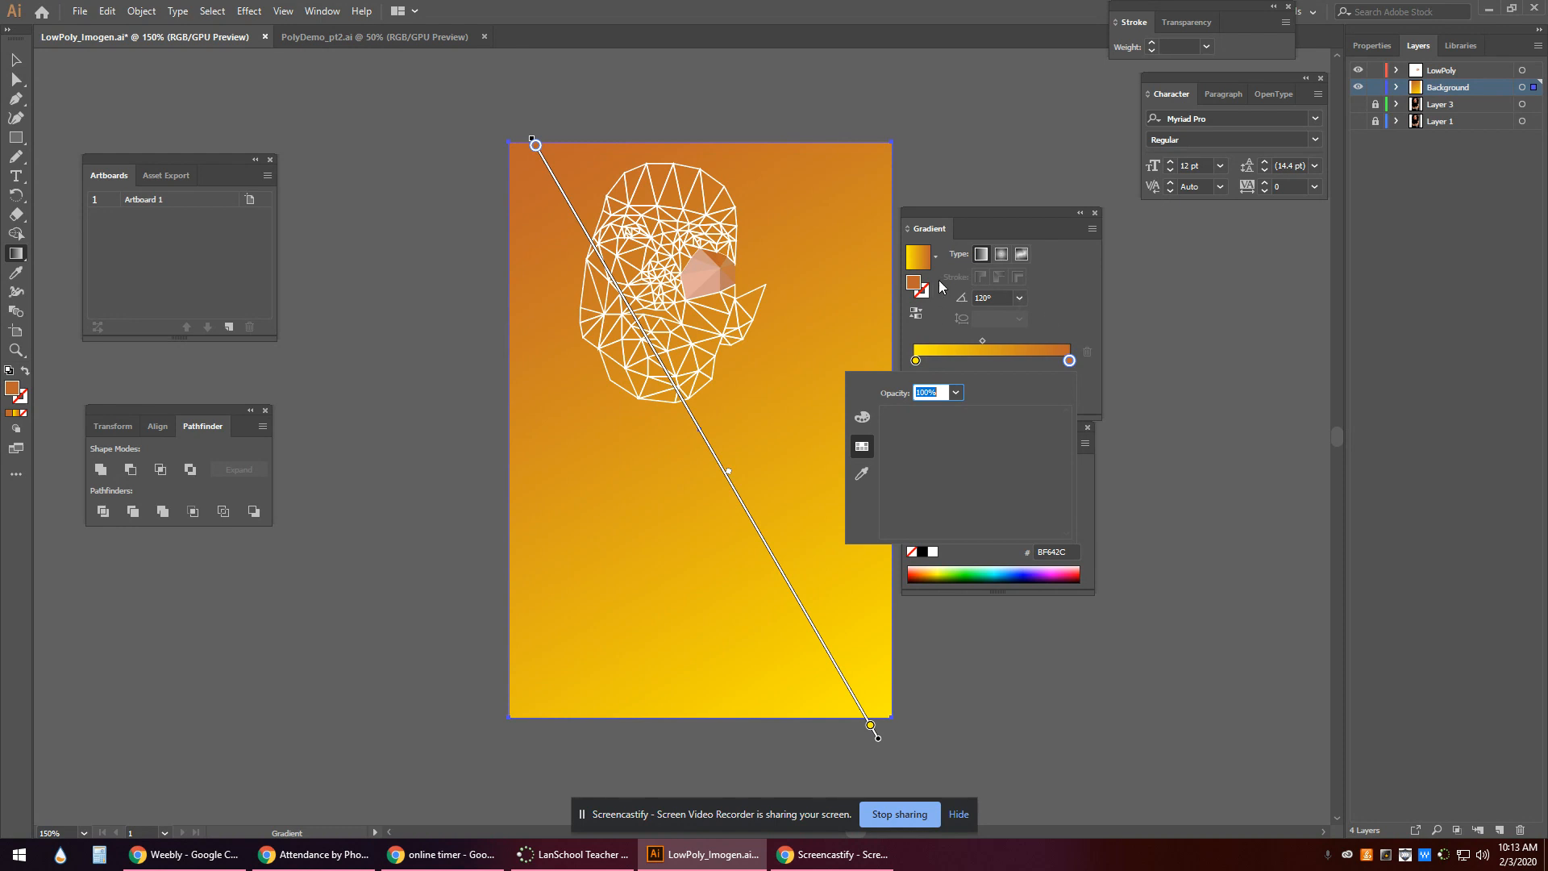
left_click(1038, 224)
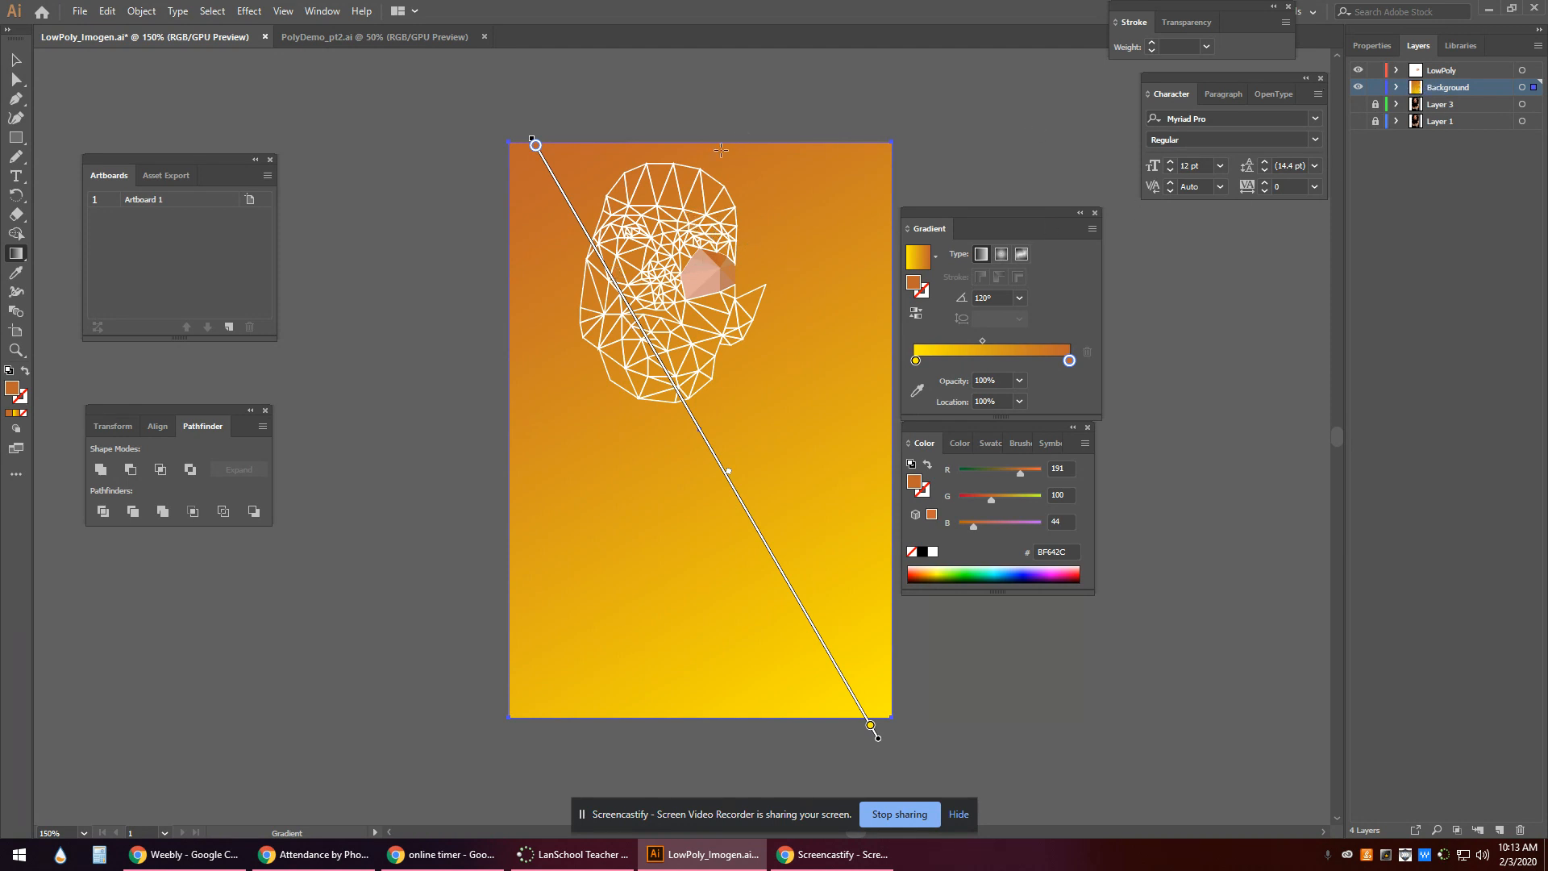
Make the LowPoly layer active and hide the Background layer, with the filled cheek triangles in close view.
left_click(1461, 71)
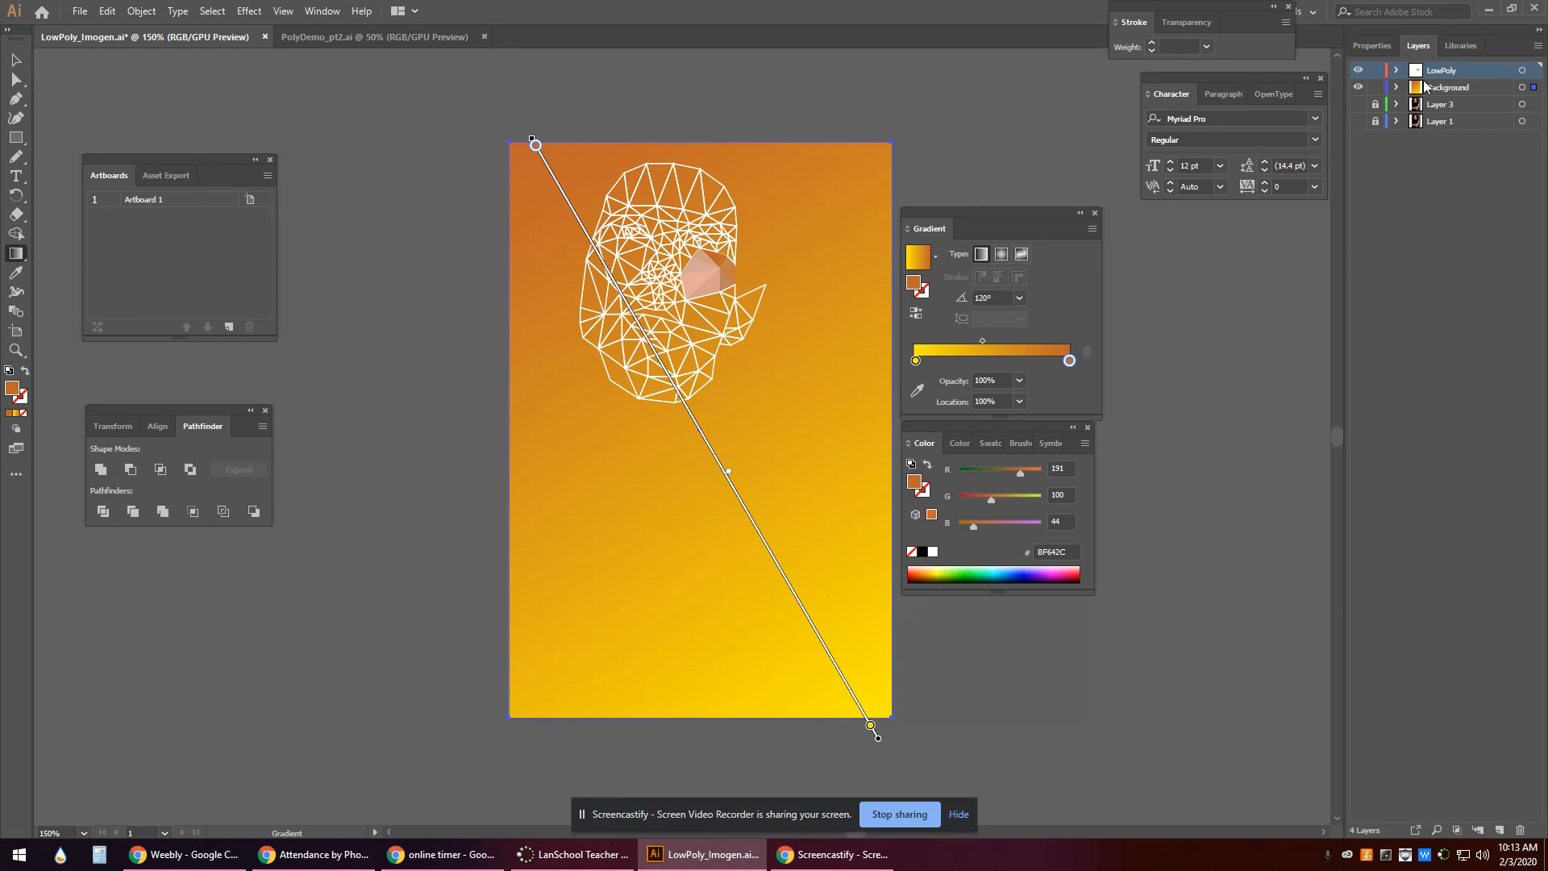
key("ctrl+equal")
key("ctrl+equal")
key("ctrl+equal")
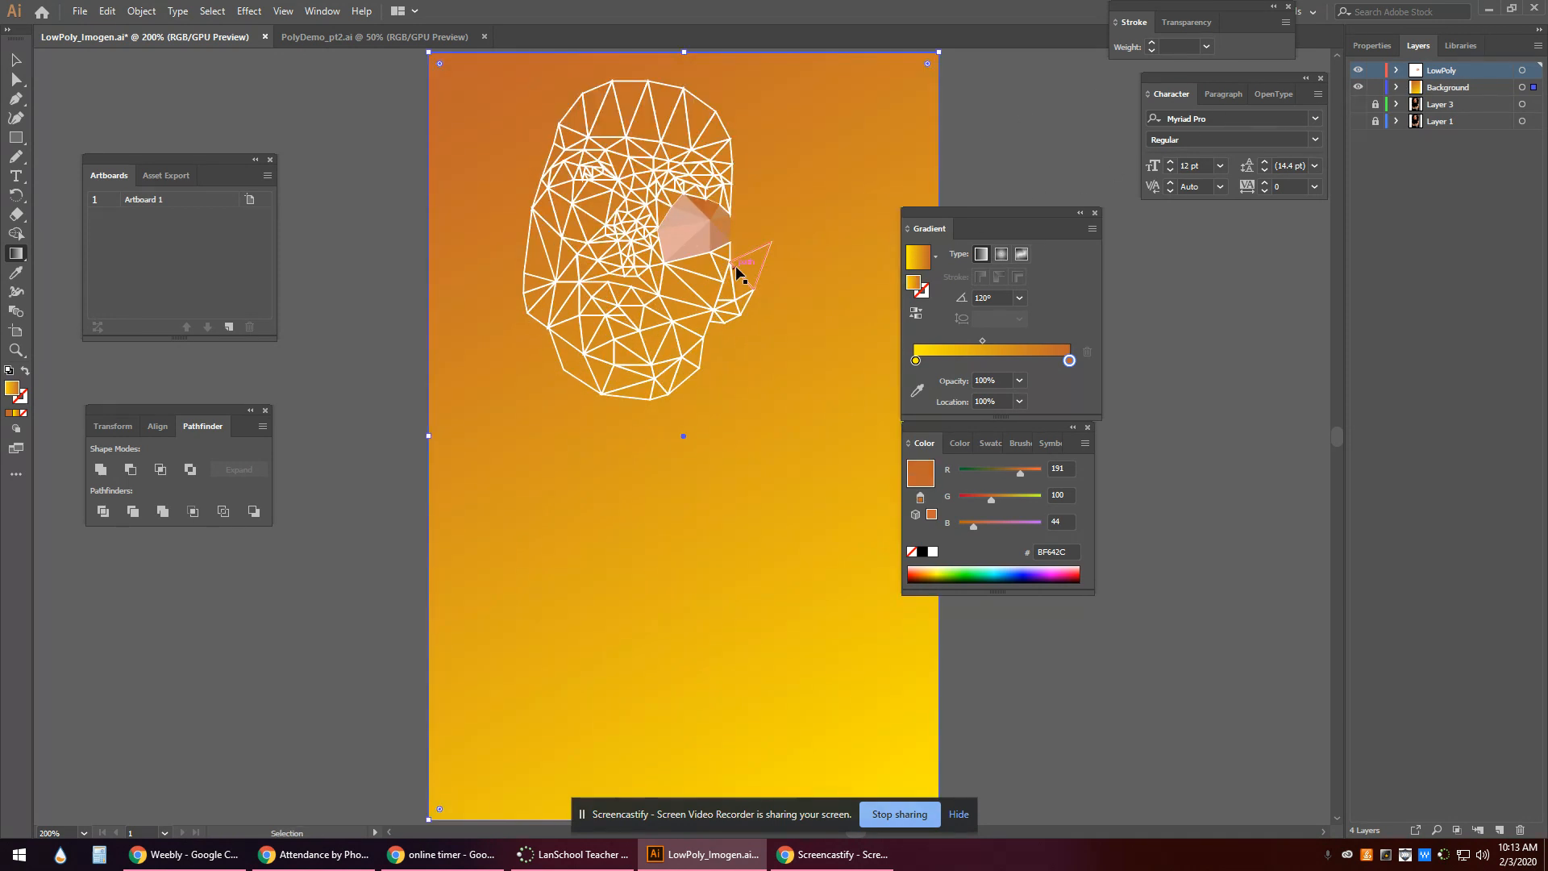
left_click_drag(735, 274, 719, 513)
key("ctrl+equal")
key("ctrl+equal")
key("ctrl+equal")
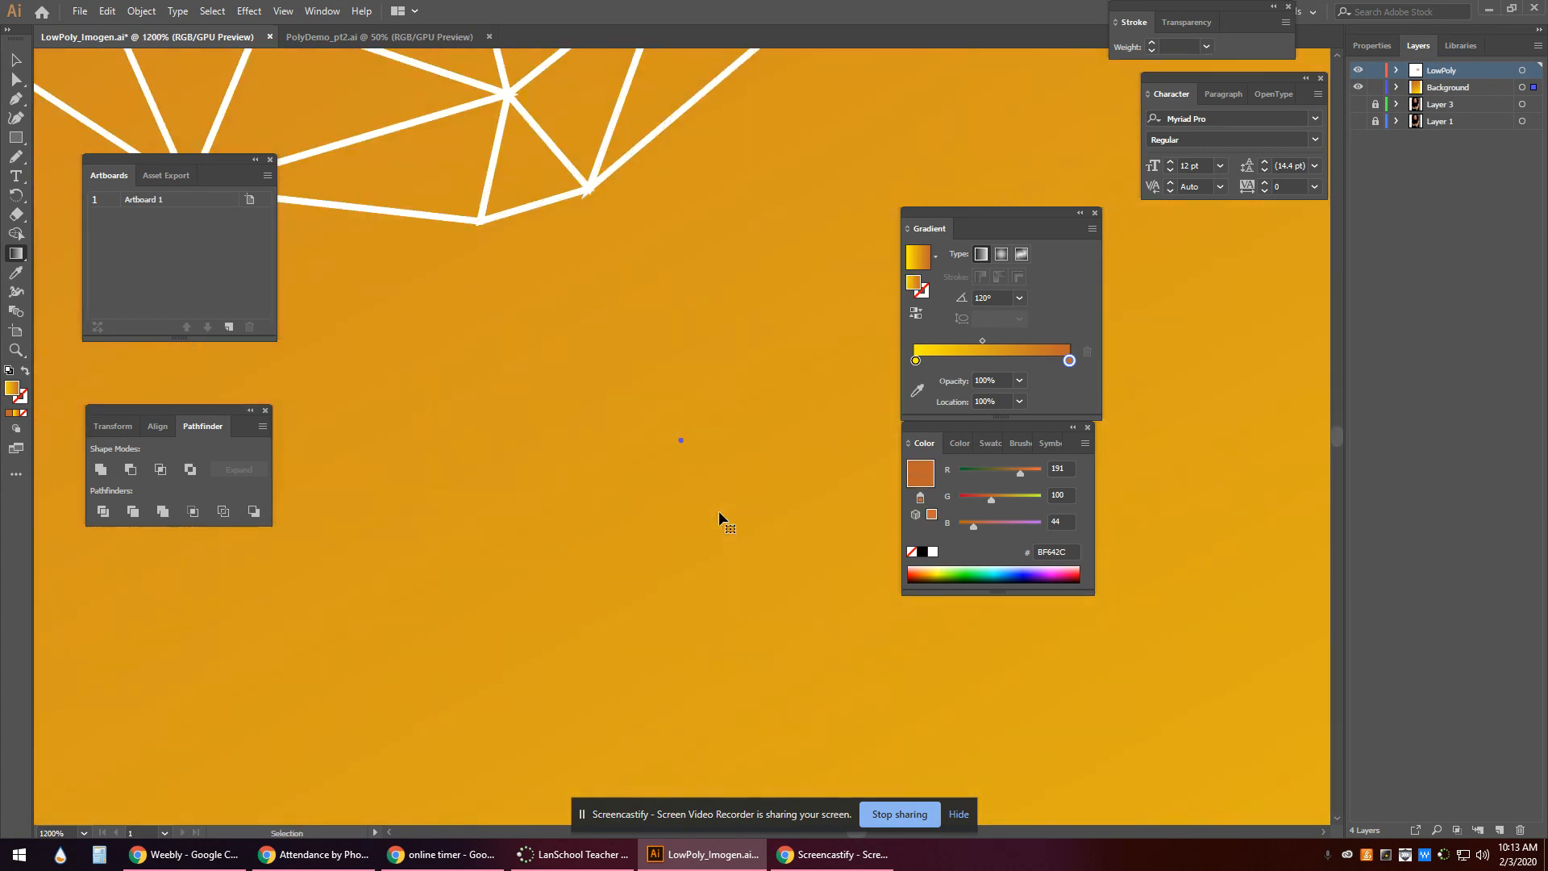
key("ctrl+equal")
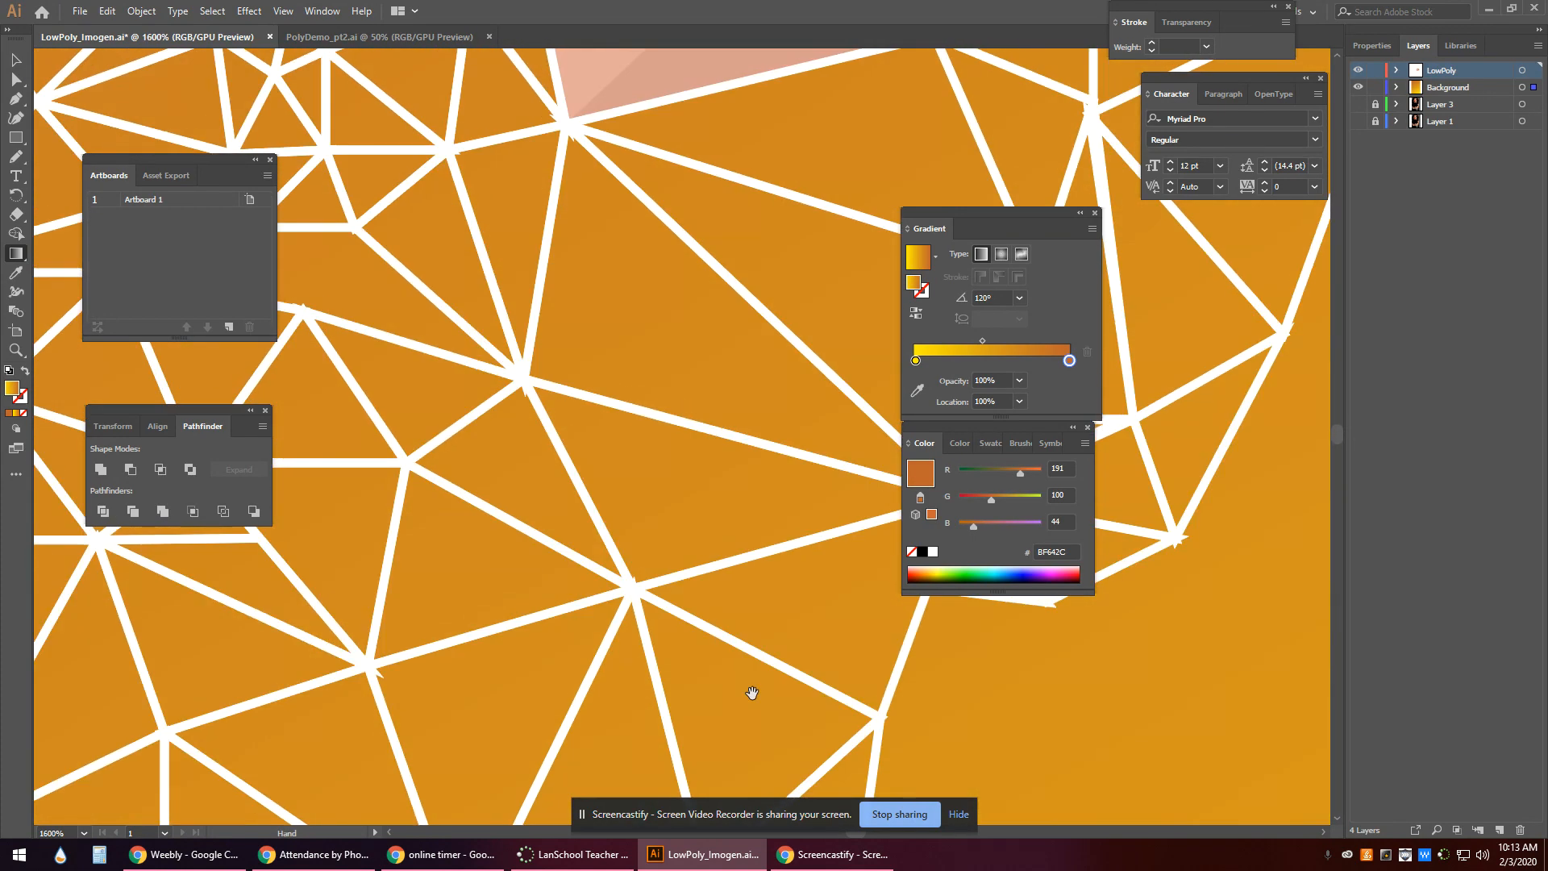
left_click_drag(623, 628, 563, 483)
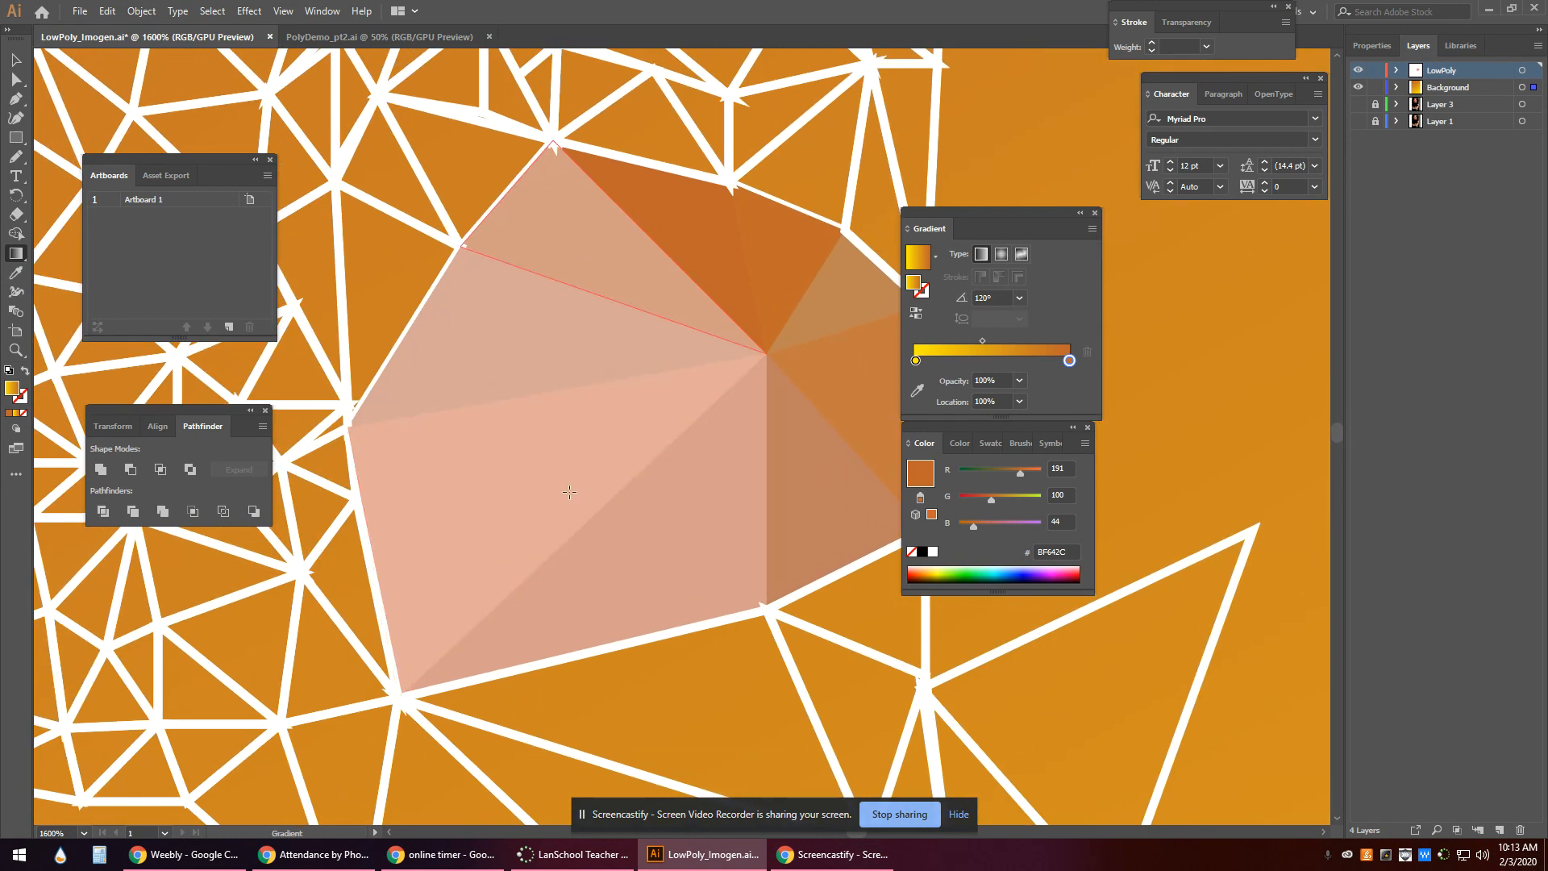
left_click_drag(746, 408, 667, 401)
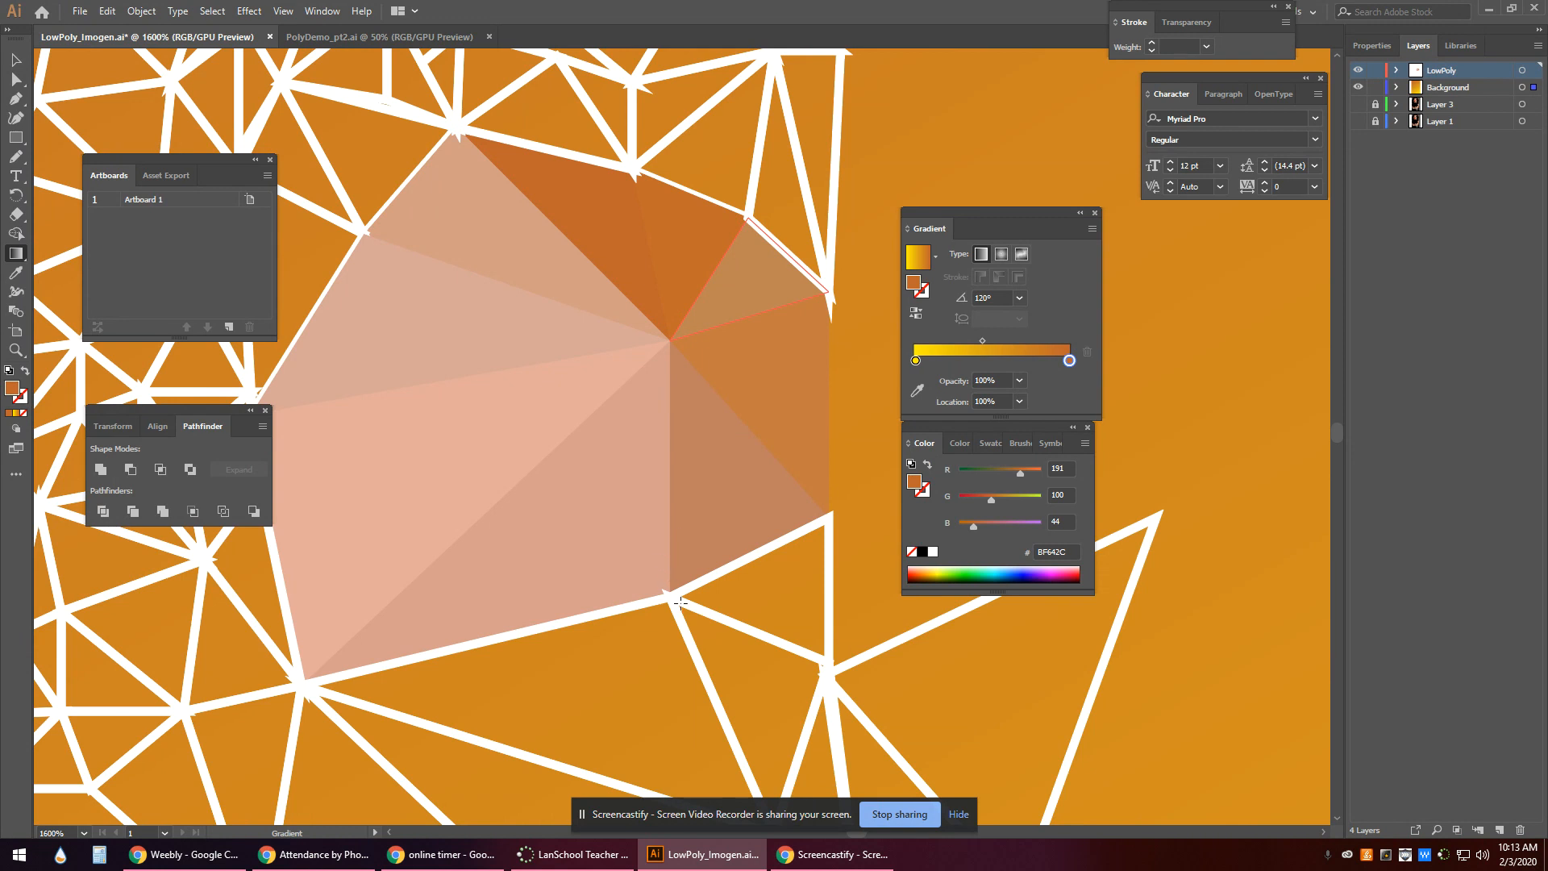
left_click(1358, 87)
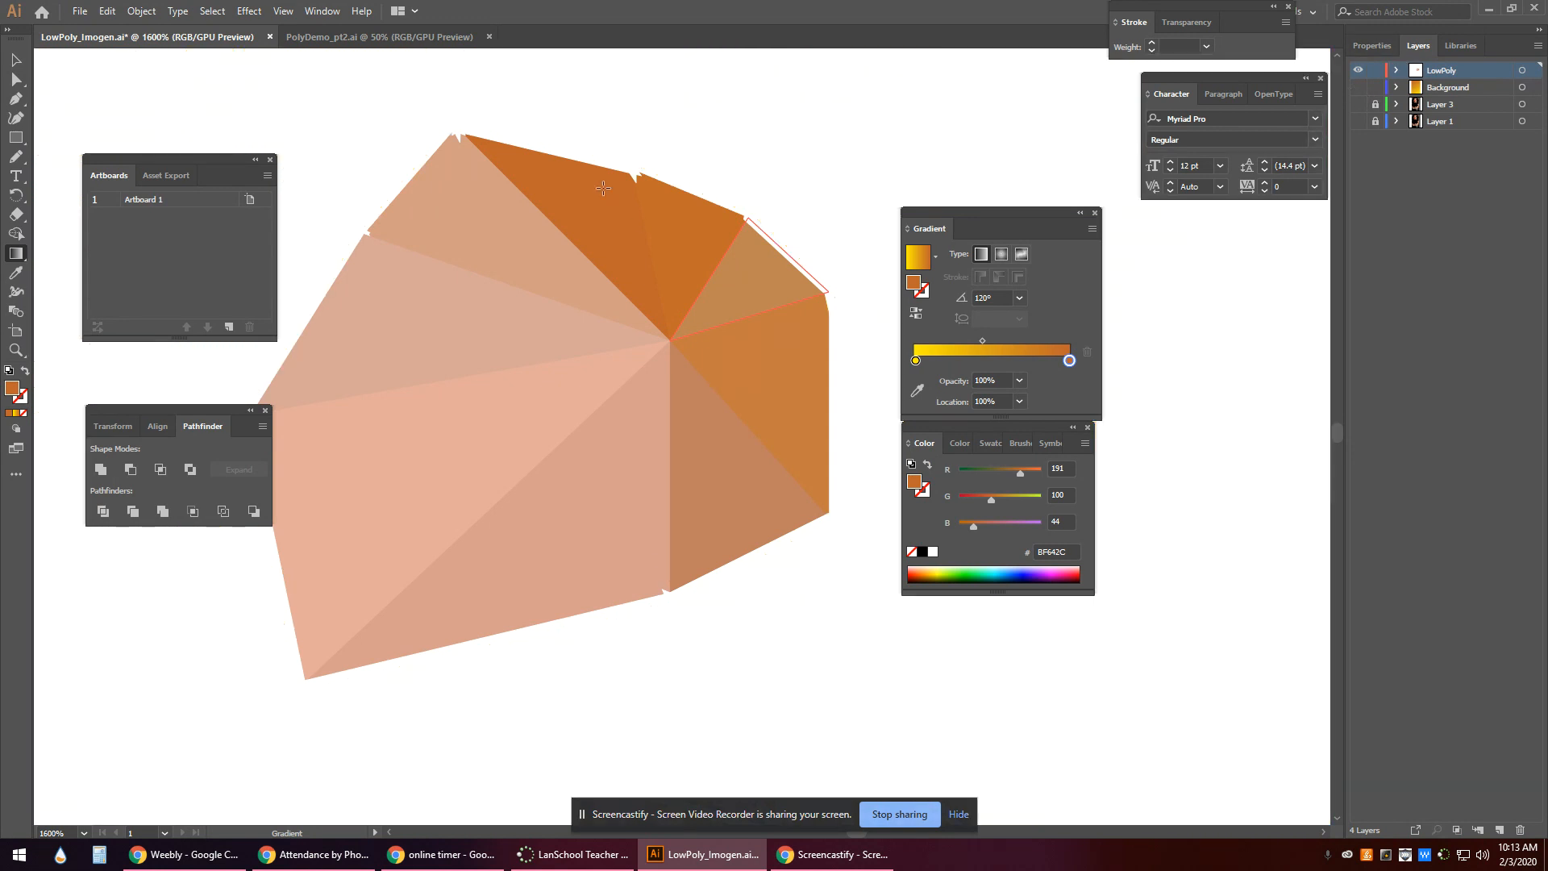
Select individual filled cheek triangles and the neighbouring unfilled outlines to examine the edges where they meet.
key("v")
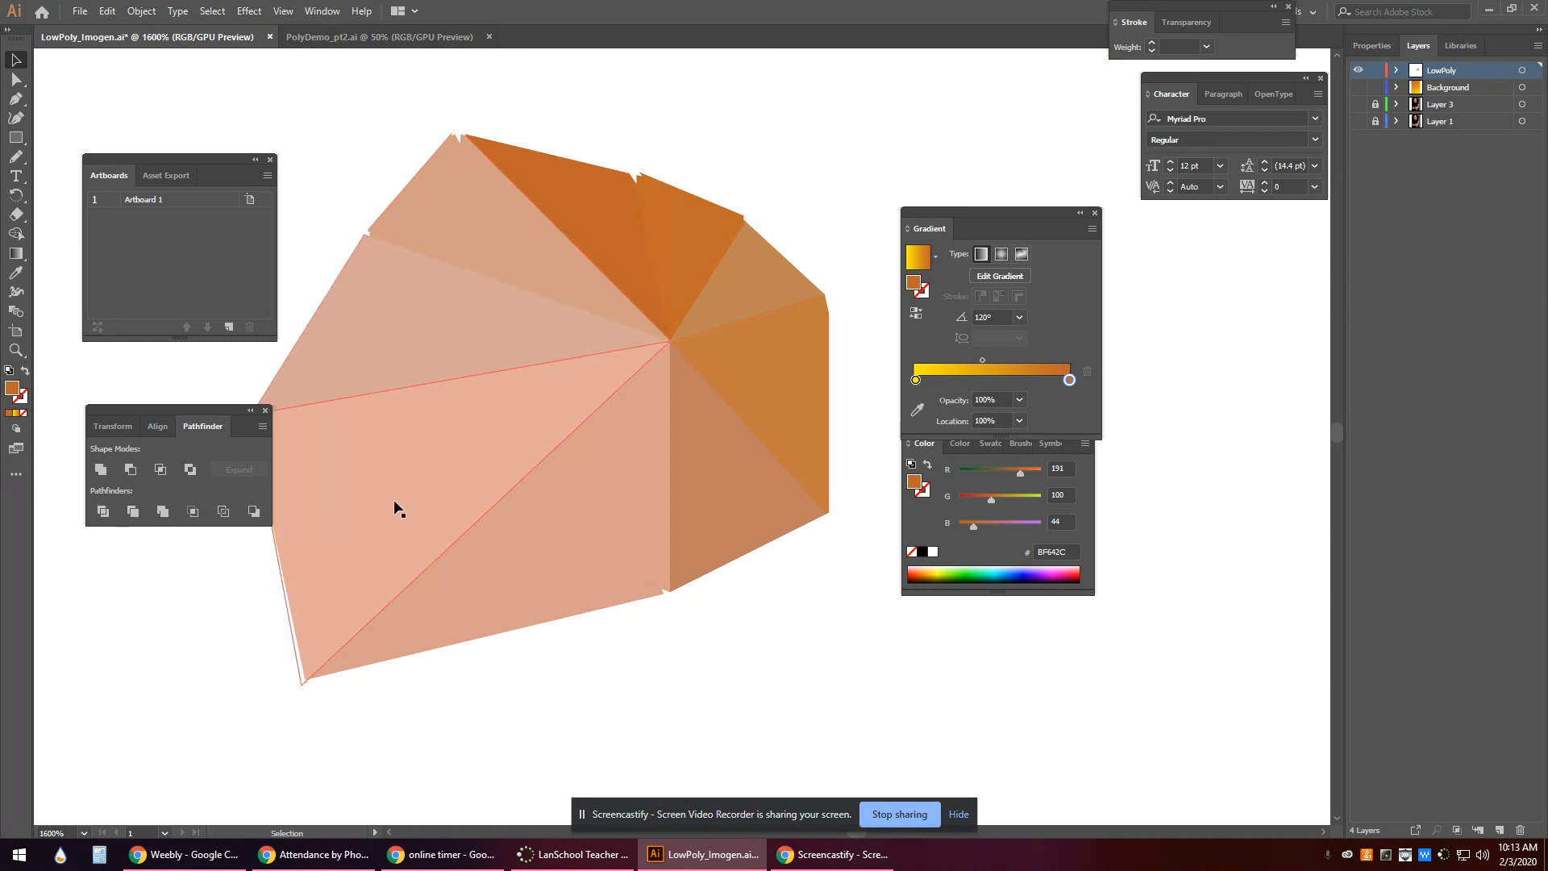
left_click(646, 587)
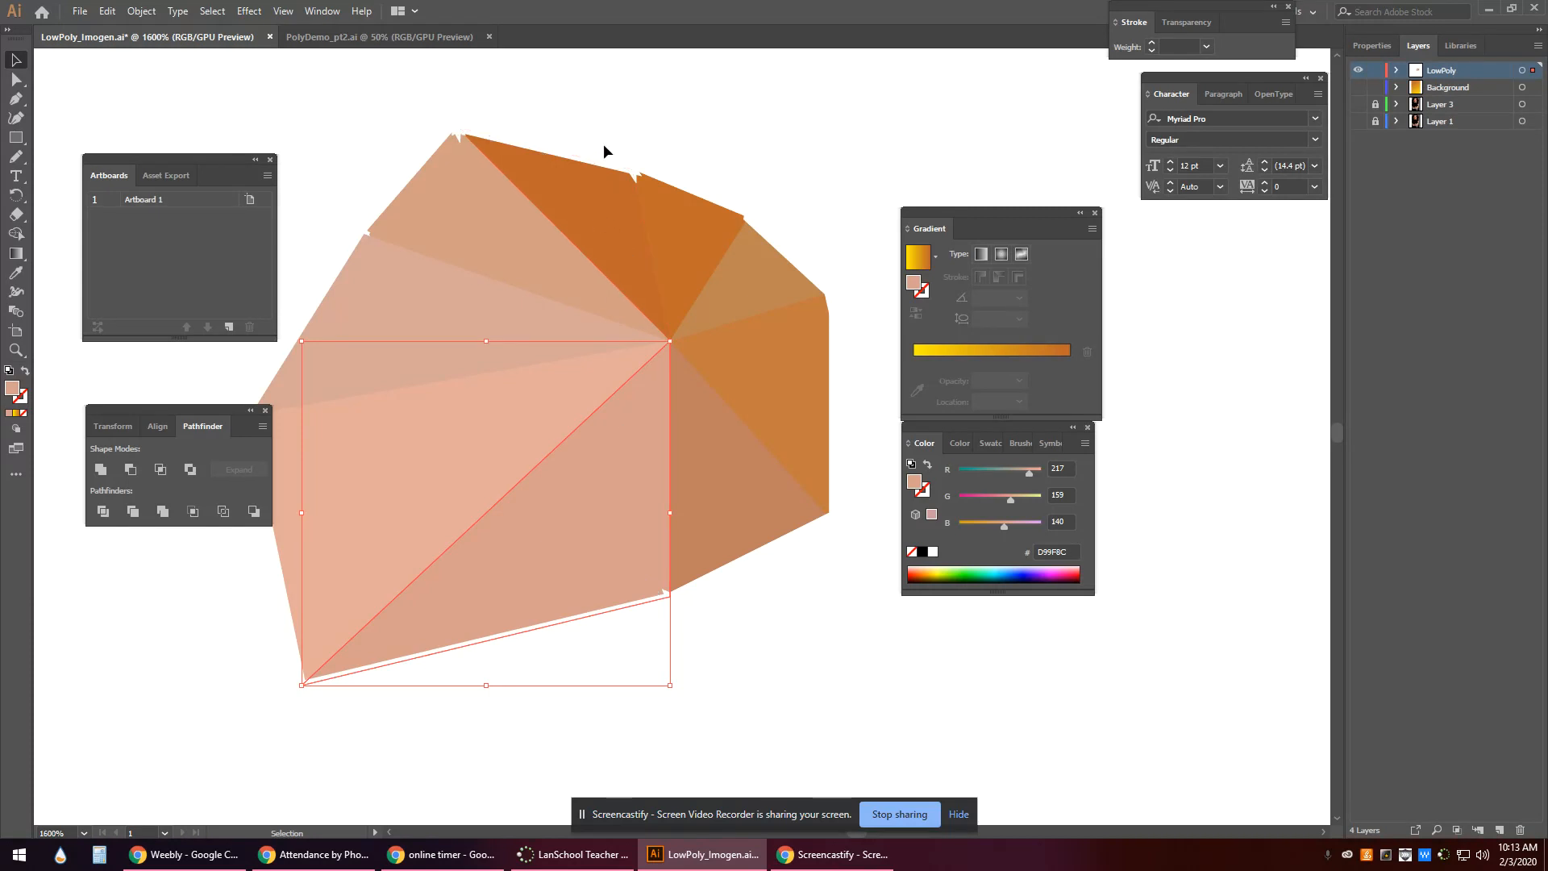
scroll(611, 190, "up", 2)
scroll(611, 196, "up", 1)
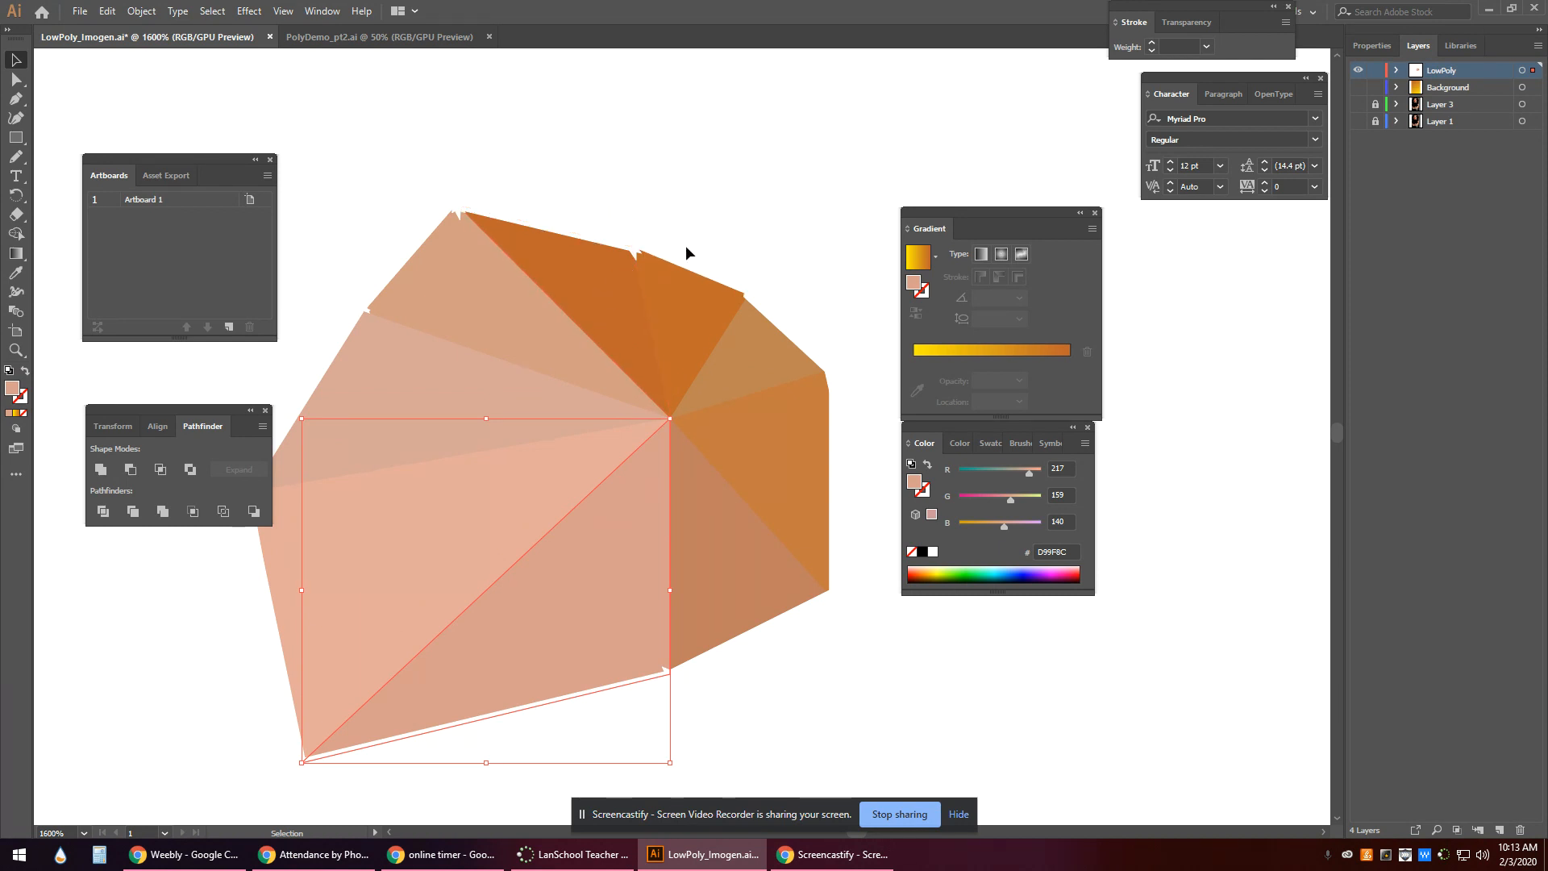
left_click(627, 258)
left_click(642, 261)
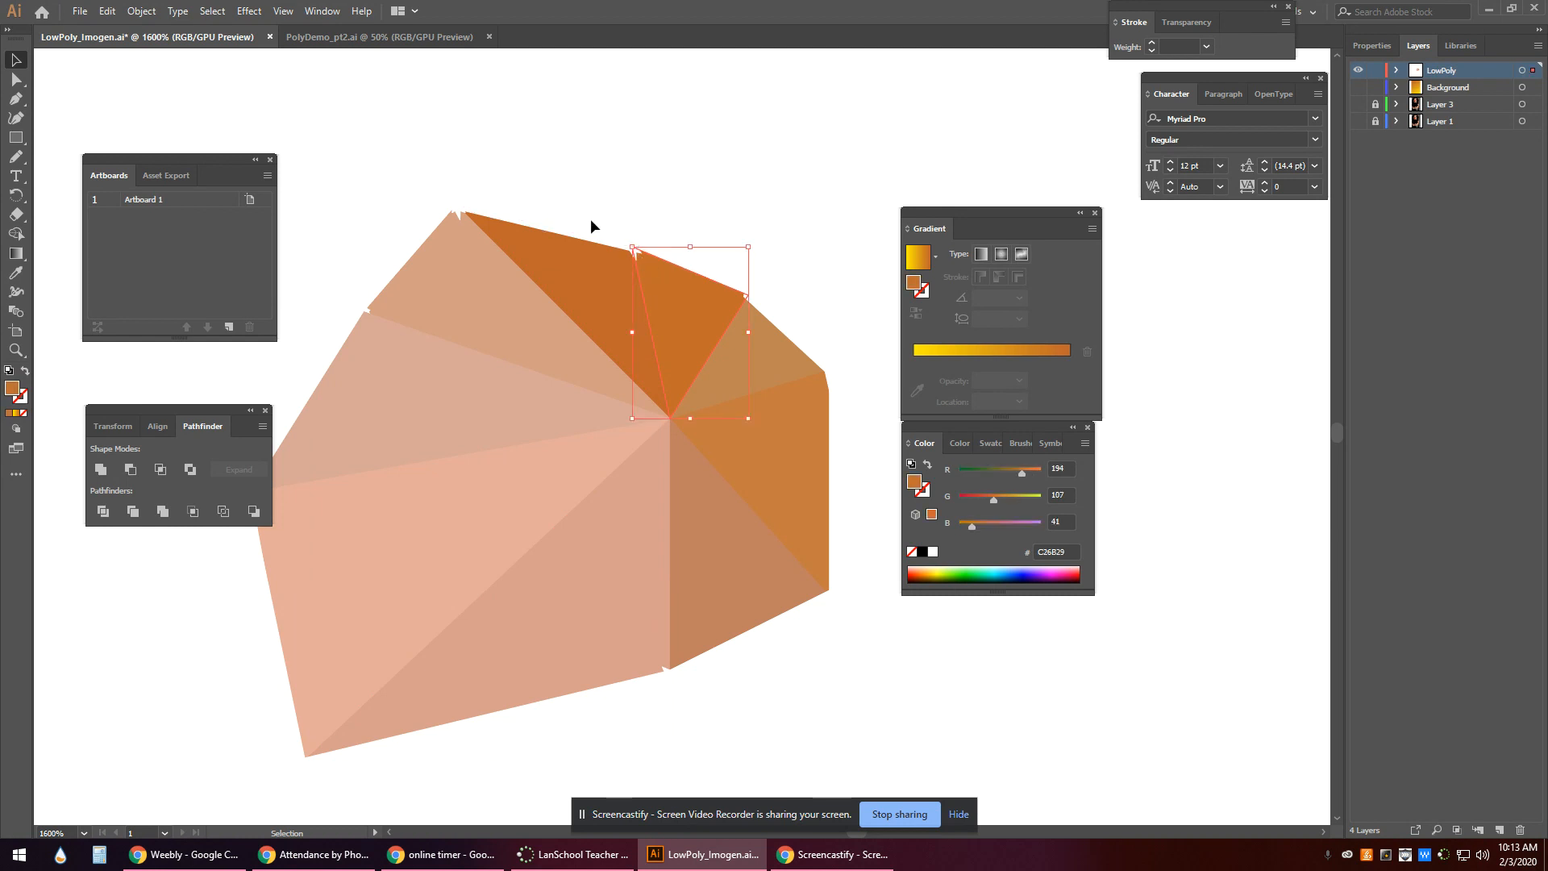
left_click(602, 223)
left_click(633, 244)
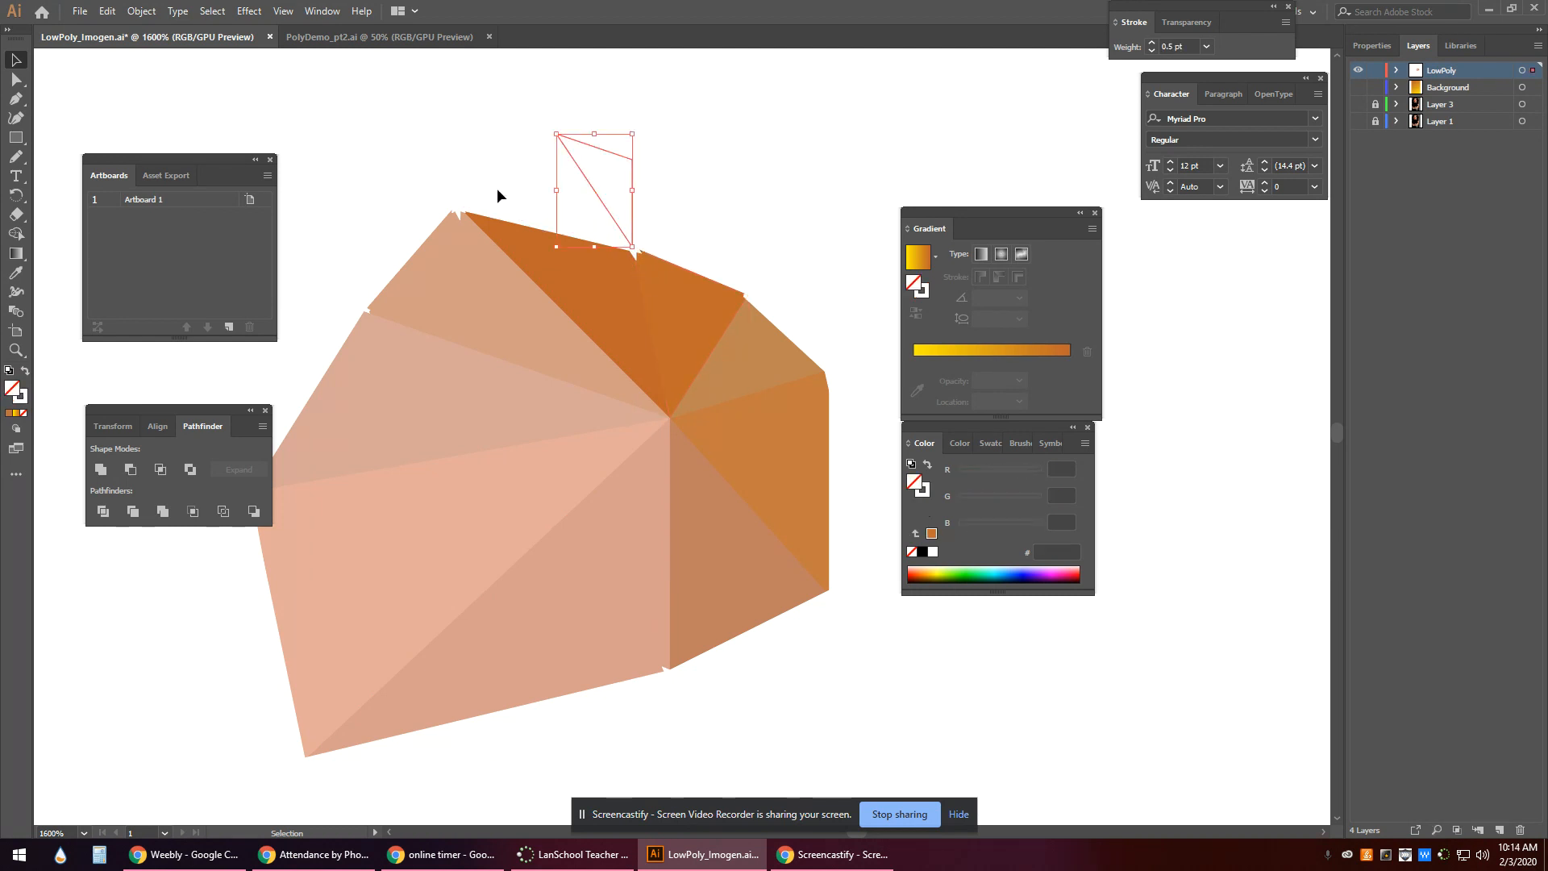
left_click(457, 205)
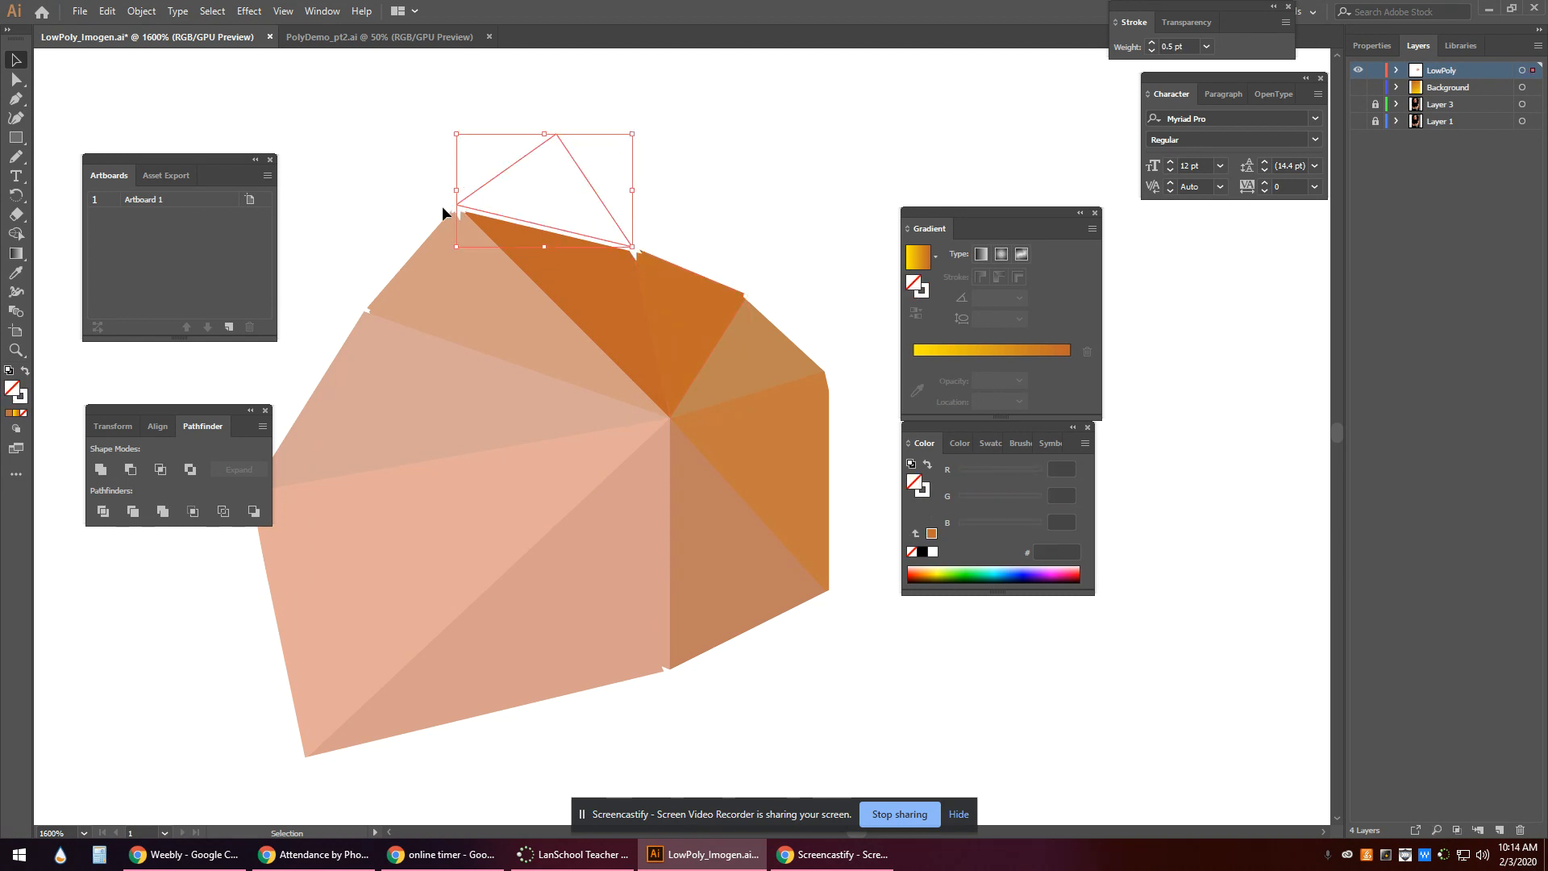
key("Delete")
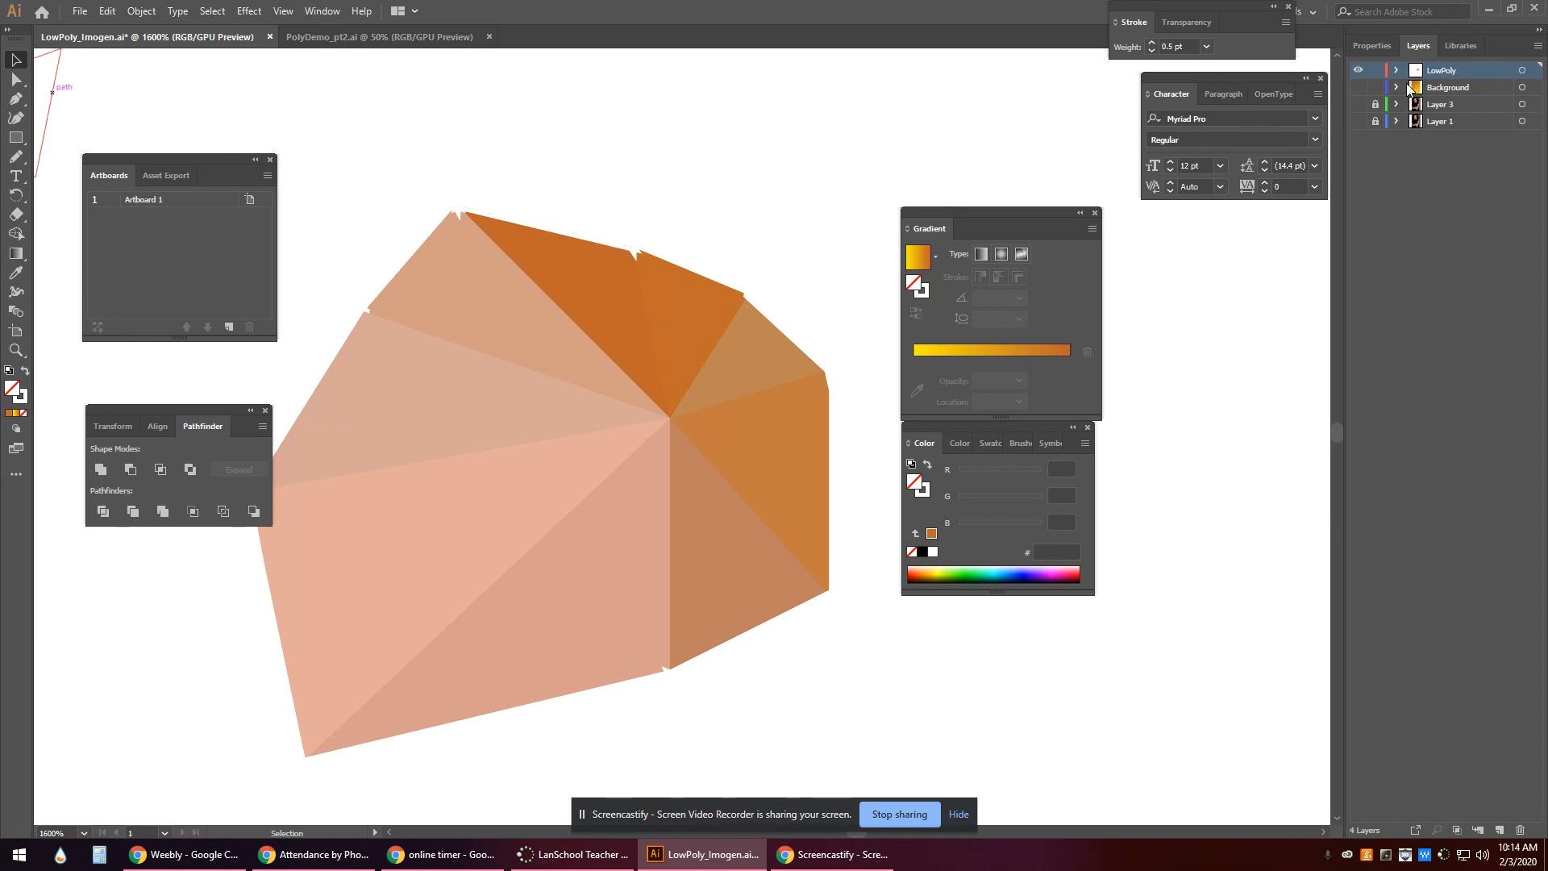
Show the Layer 3 photo and fill the triangle over the outer white of the eye with sampled light grey C4C2C1.
left_click(1359, 104)
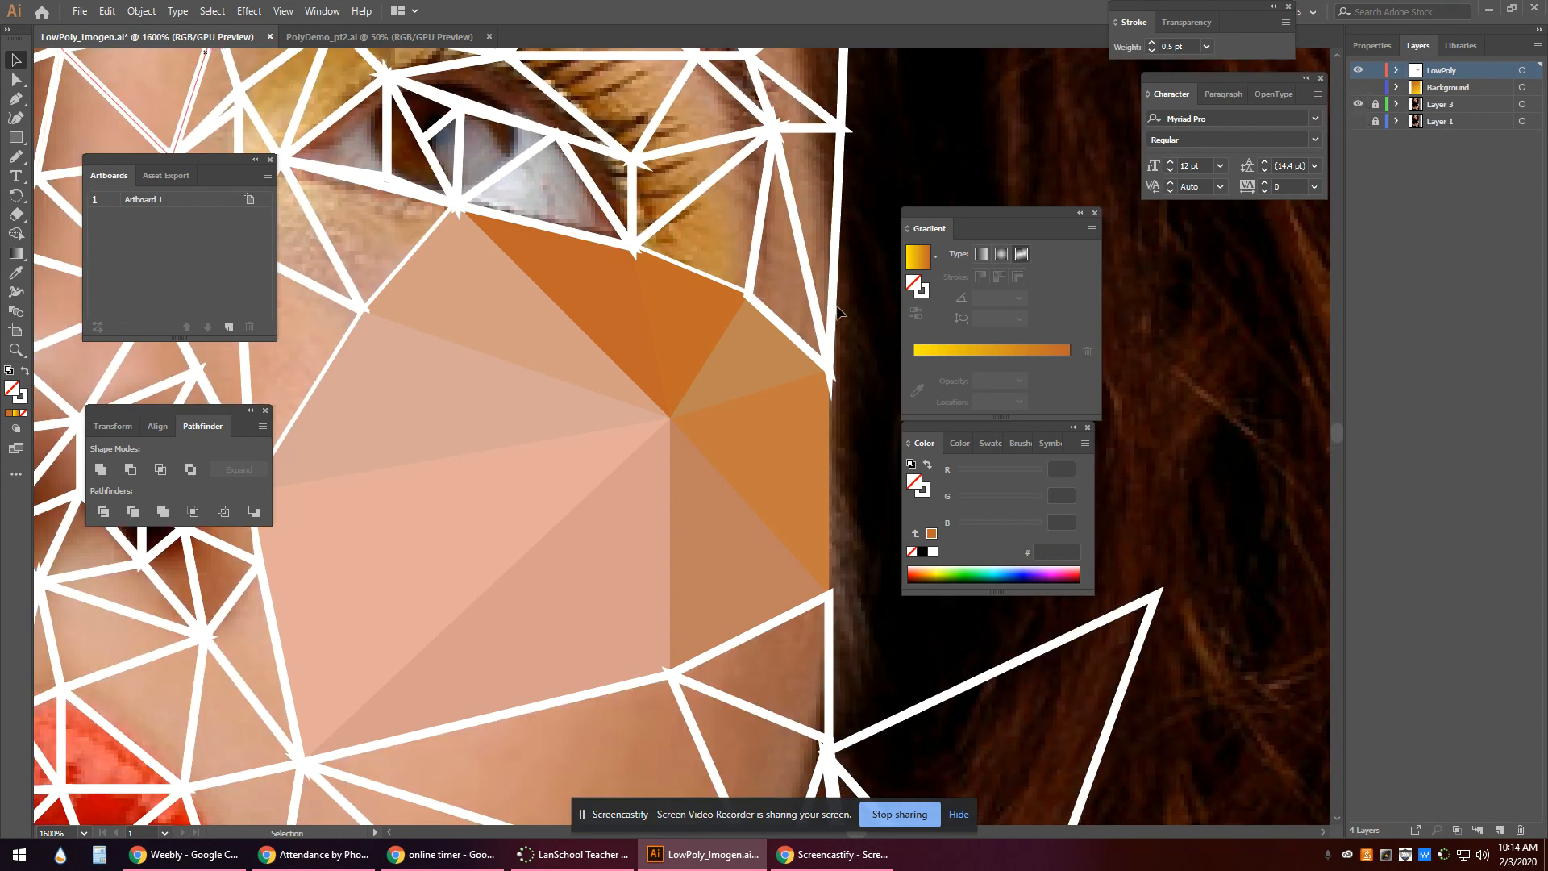
left_click_drag(661, 234, 699, 386)
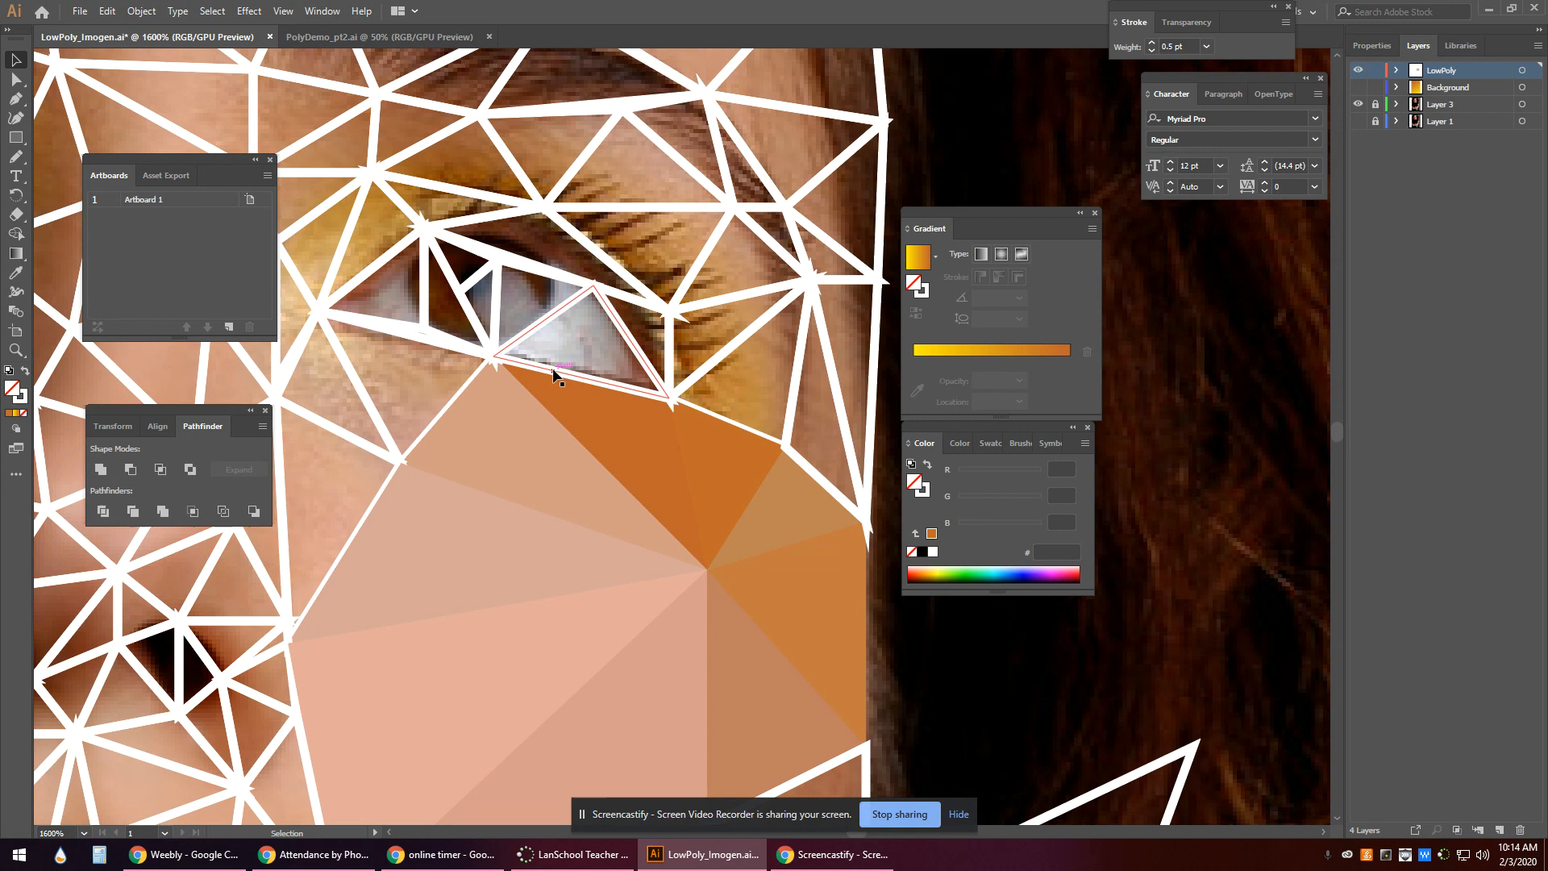
left_click(598, 331)
key("i")
left_click(577, 329)
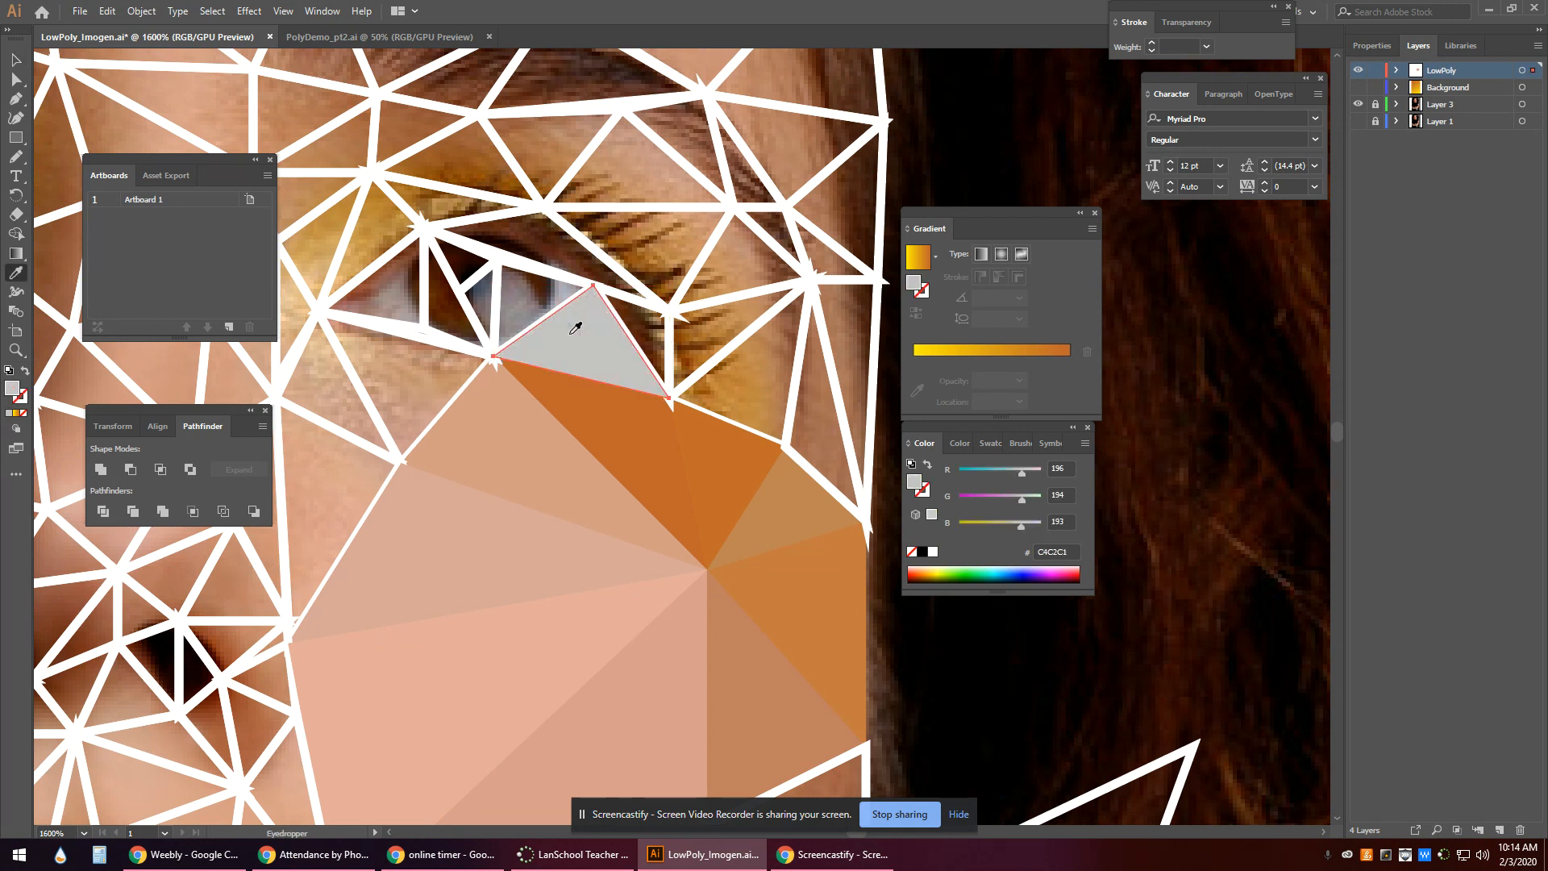
Fill the narrow triangle at the outer corner of the eye with dark brown 592B13 sampled from the photo.
key("v")
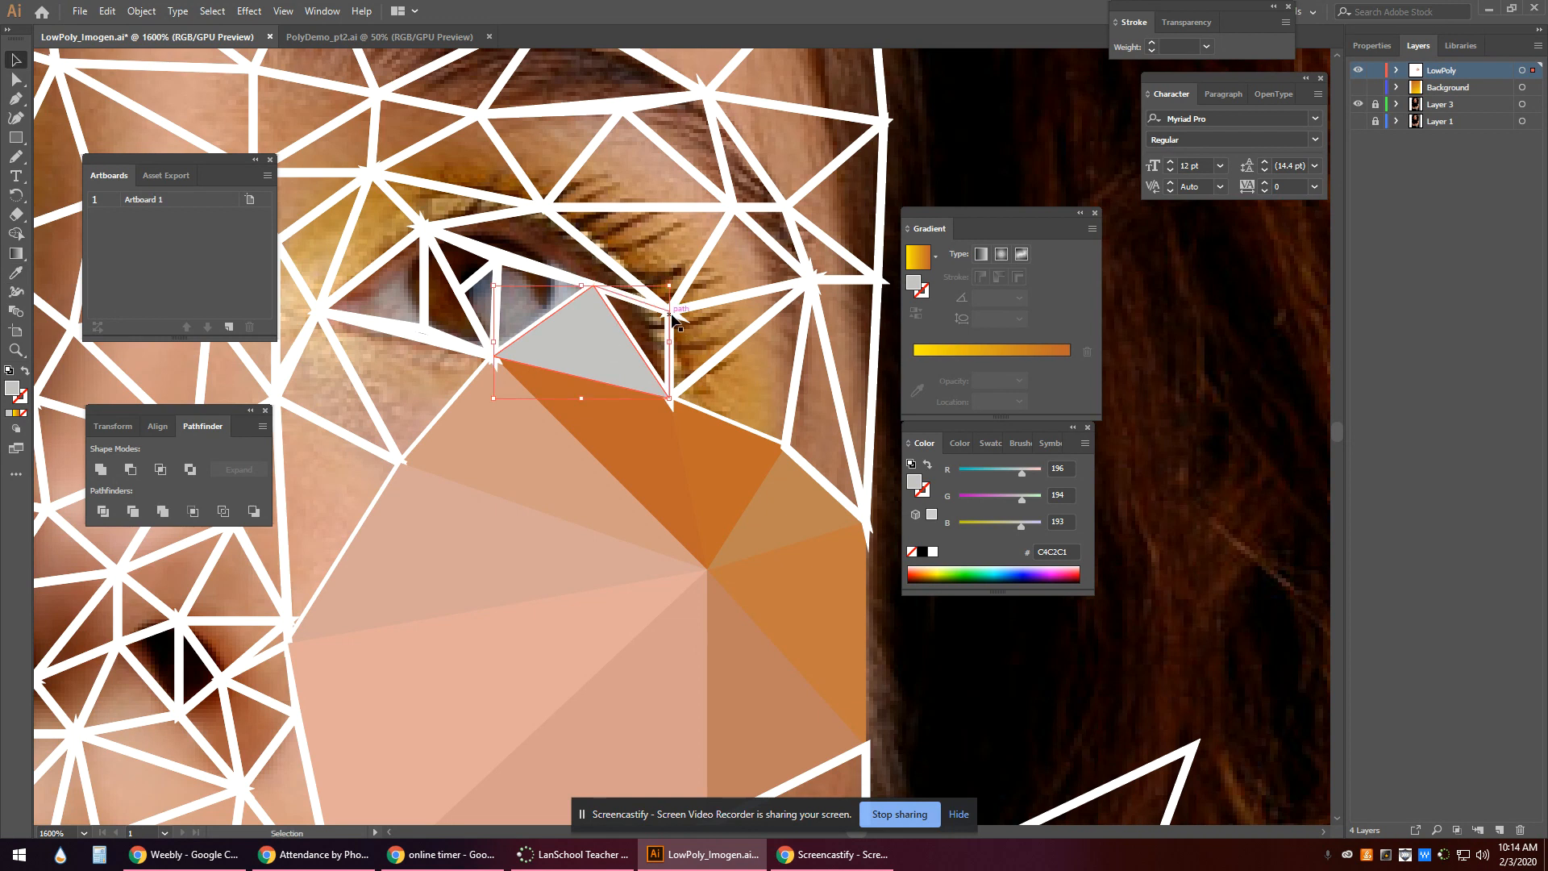
left_click(649, 337)
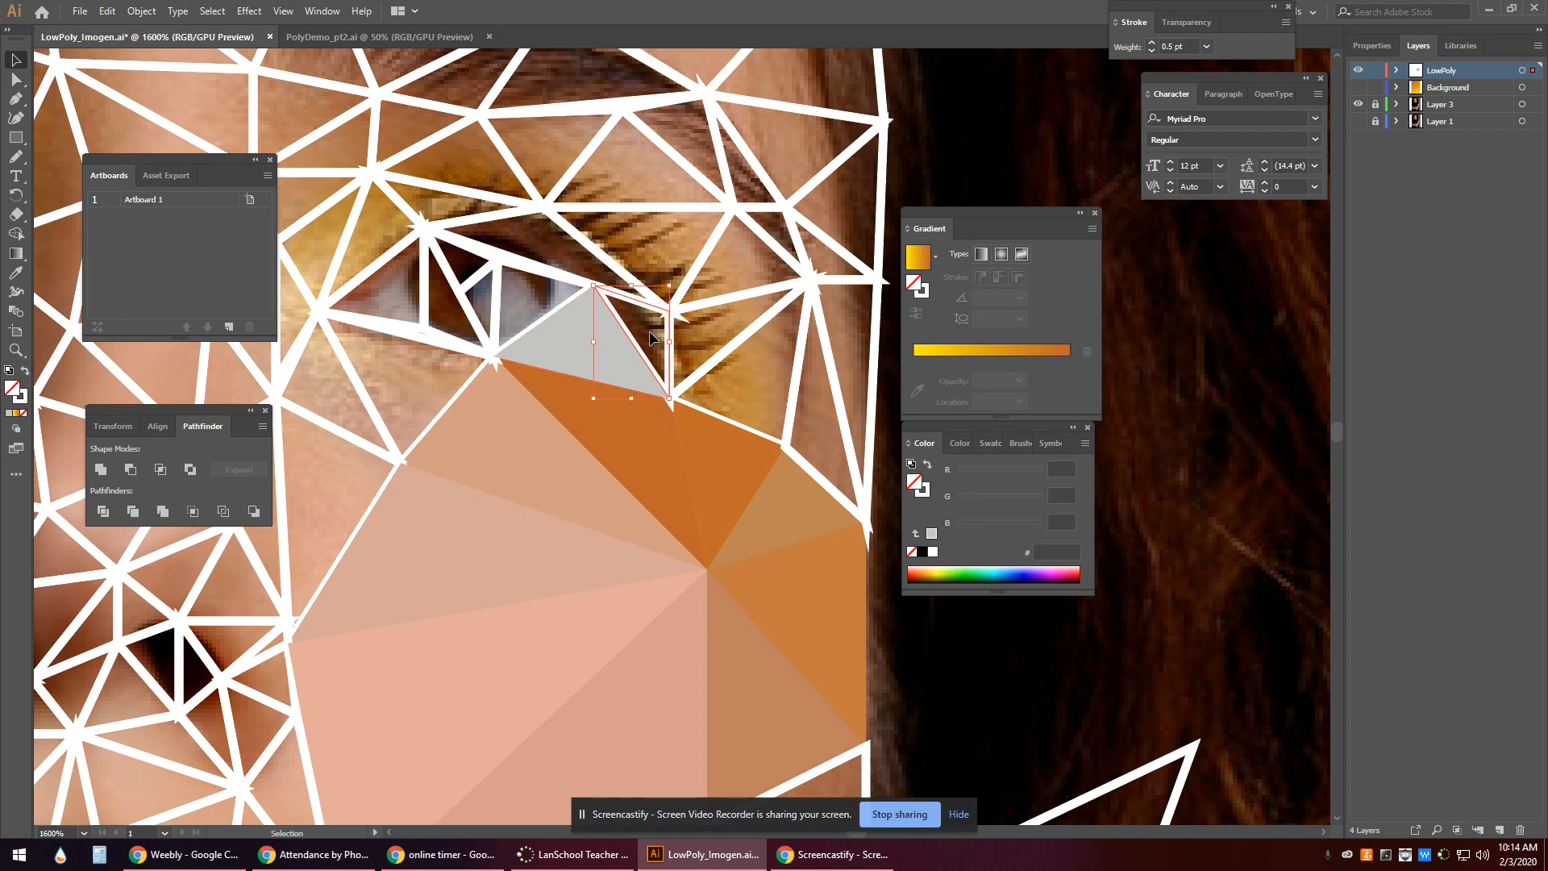
key("i")
left_click(643, 324)
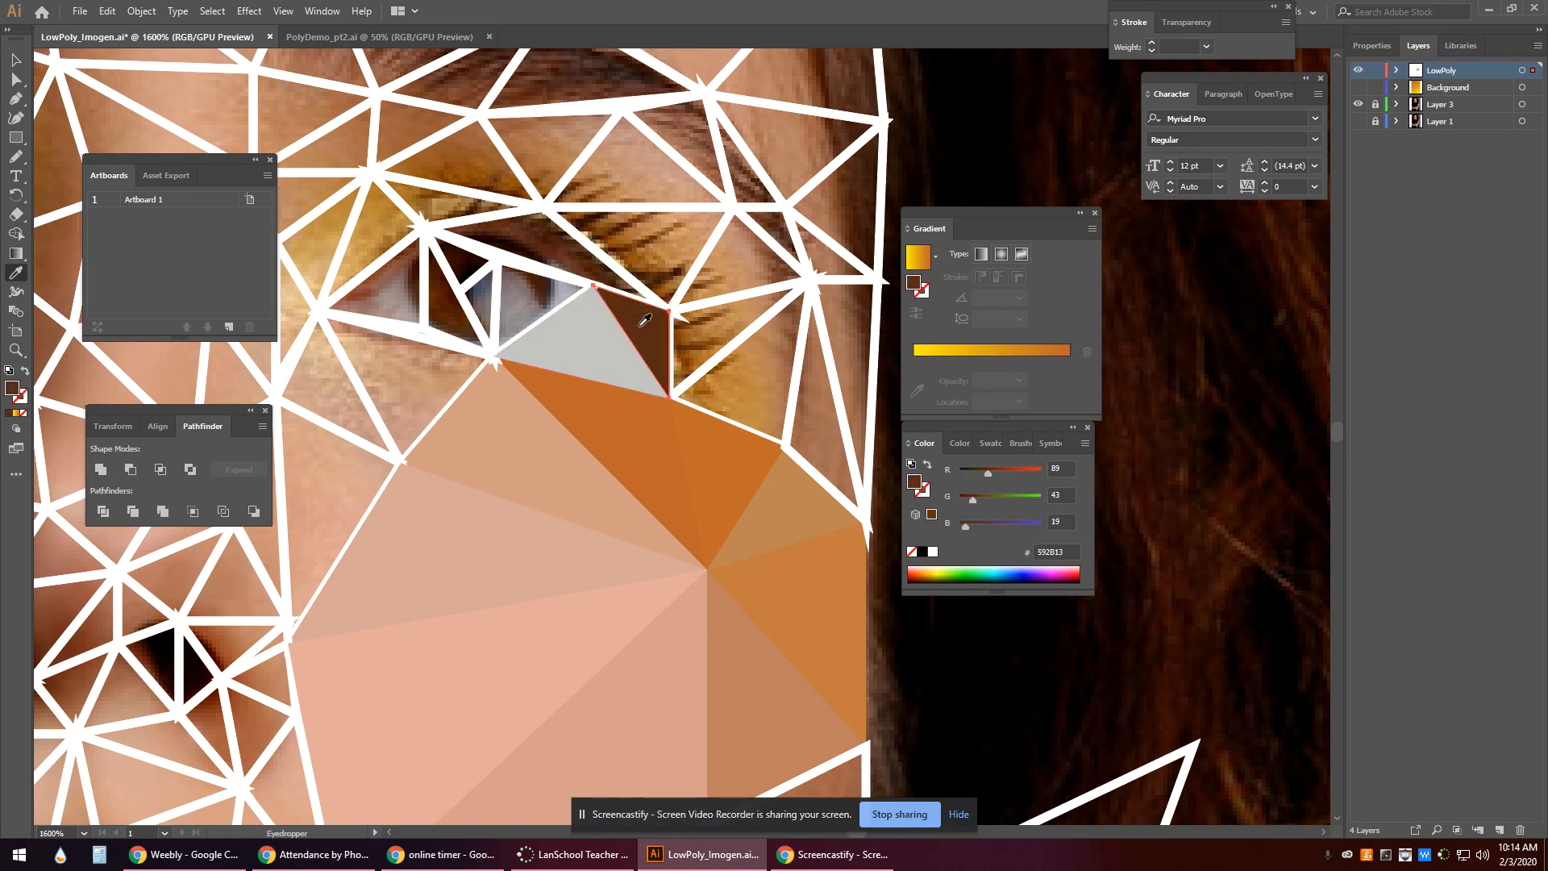
Fill the triangle beside the dark brown eye-corner triangle with sampled B57E3E and the narrow temple triangle near the face edge with A66F56.
left_click(715, 312, "ctrl")
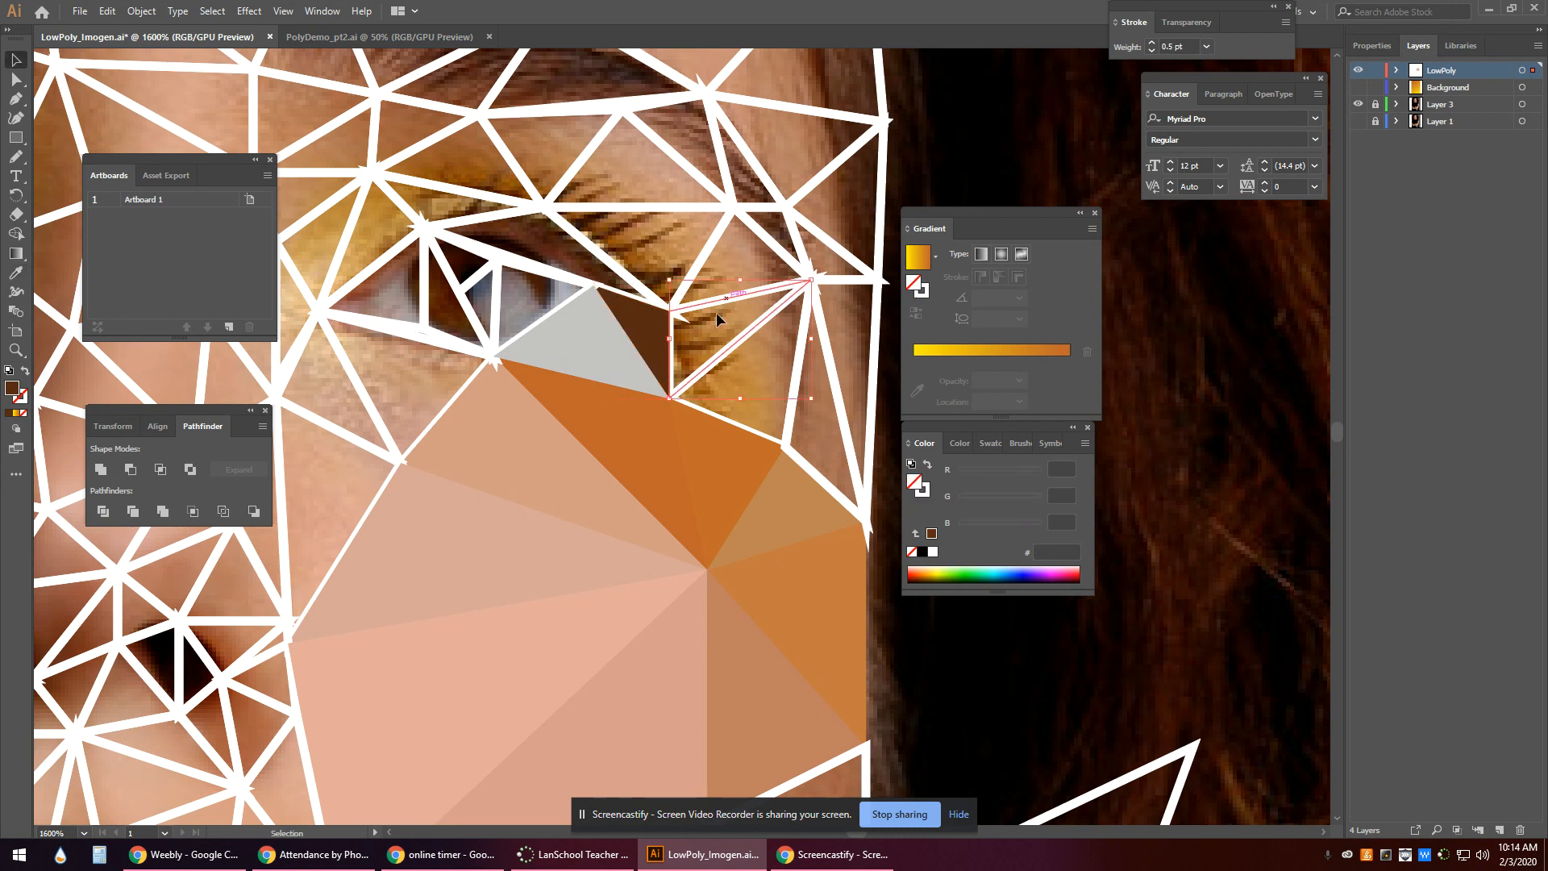
left_click(719, 324)
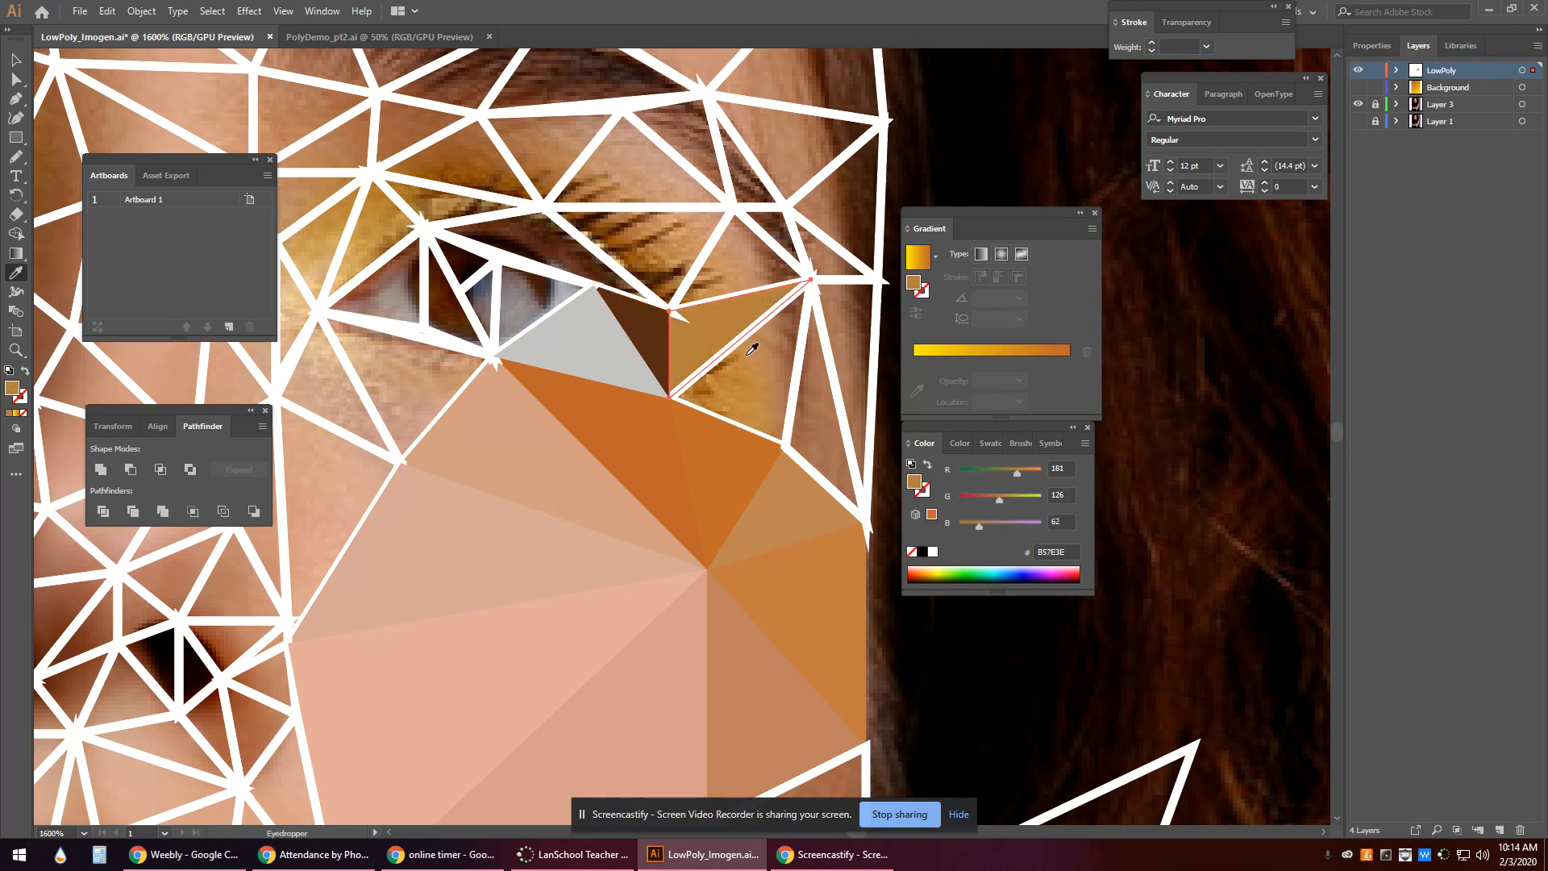
key("v")
left_click(794, 401)
key("i")
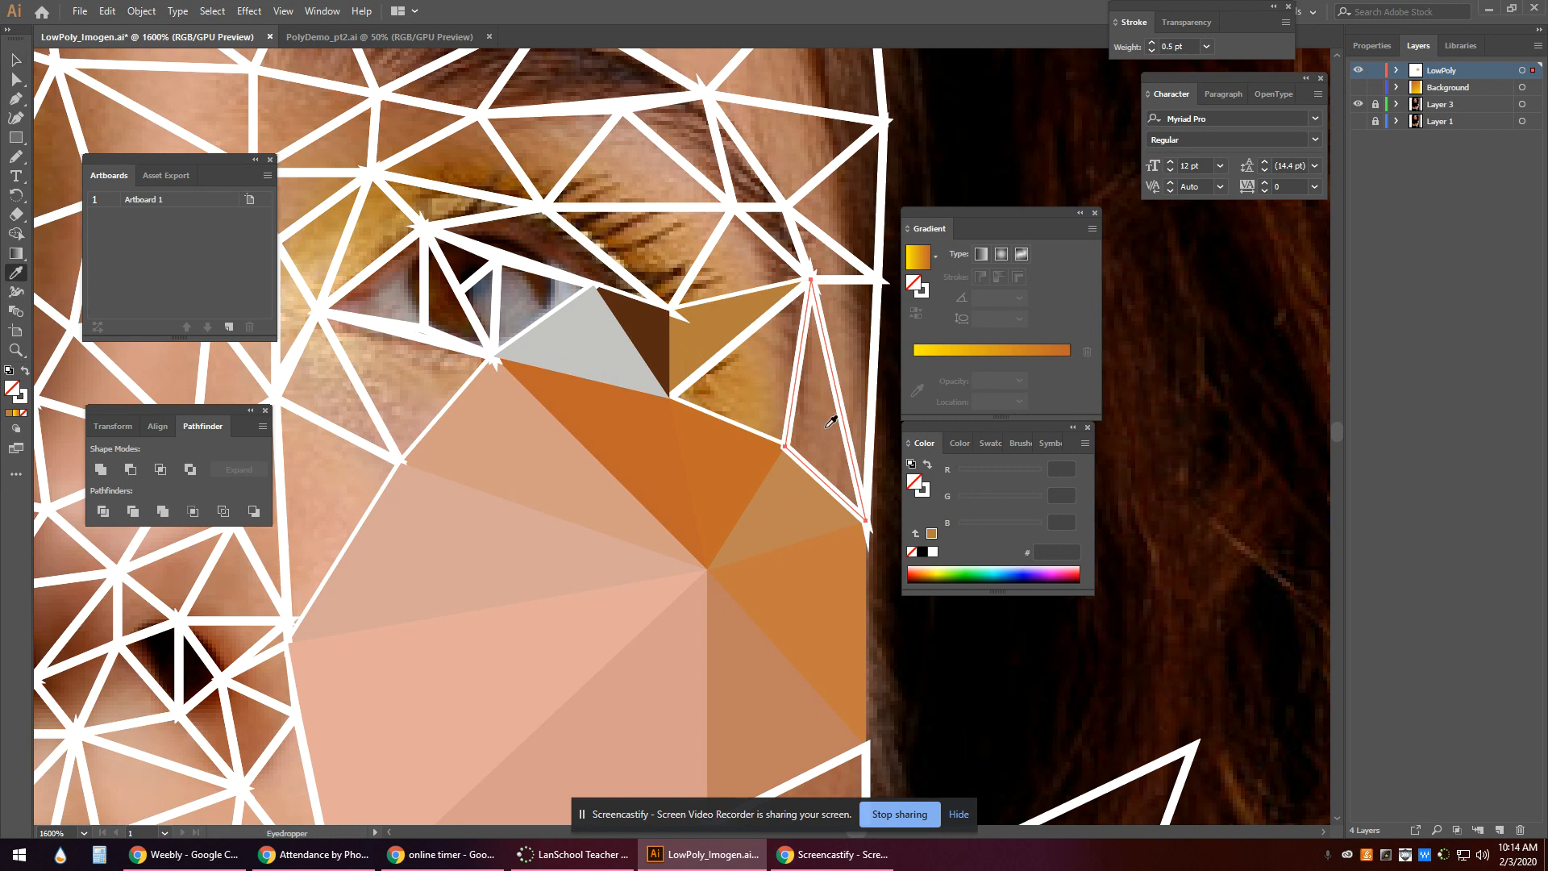
left_click(818, 420)
Fill the unfilled triangle between those two with golden tan C18B48 resampled from the photo.
key("v")
left_click(751, 426)
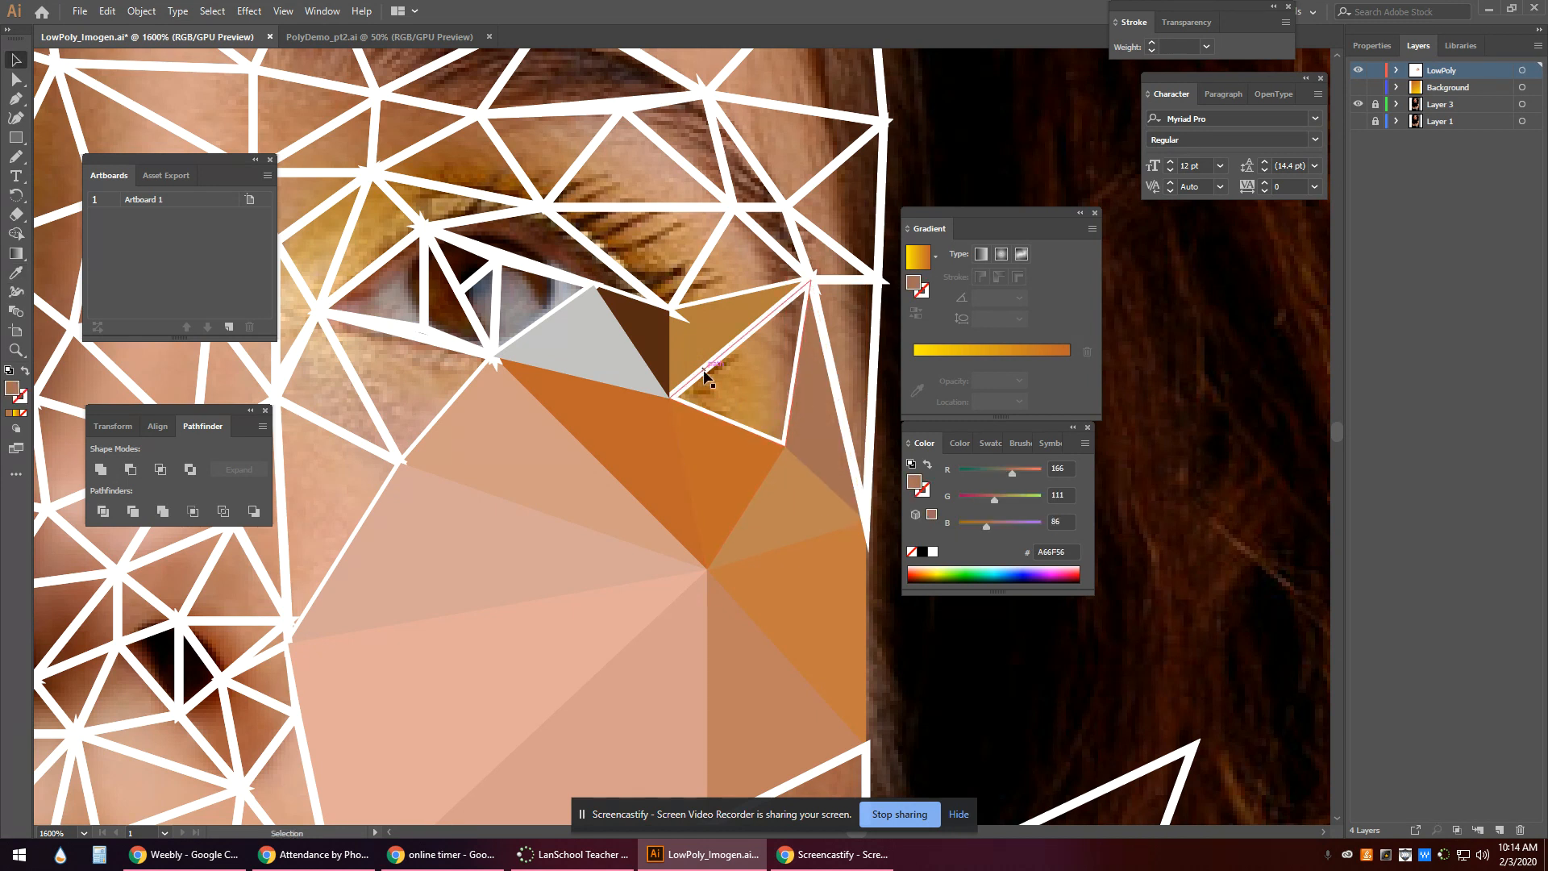
key("i")
left_click(744, 374)
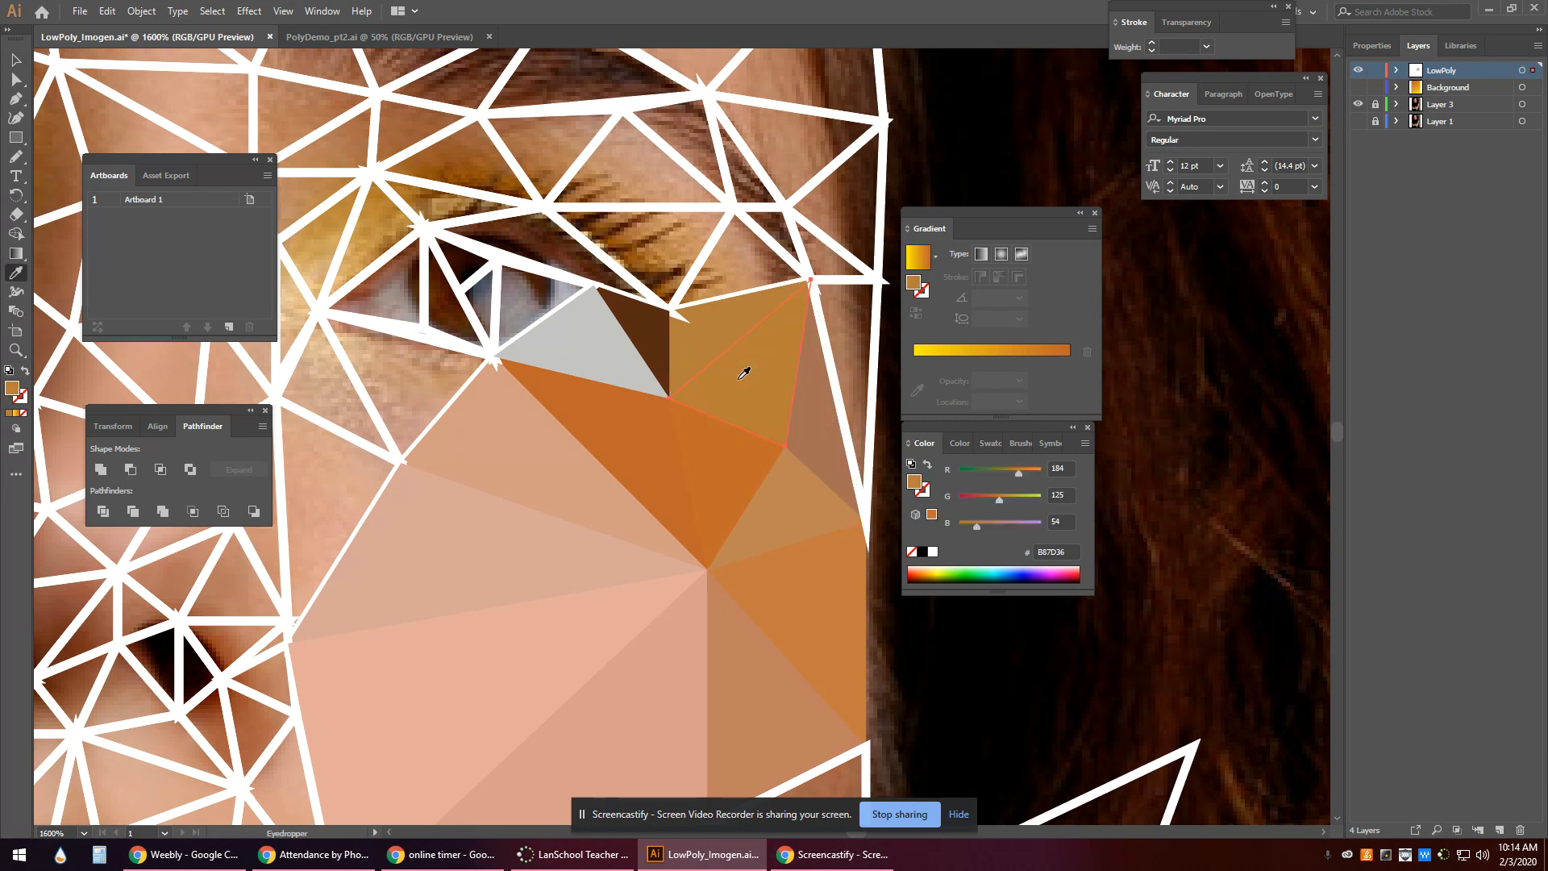
key("ctrl+z")
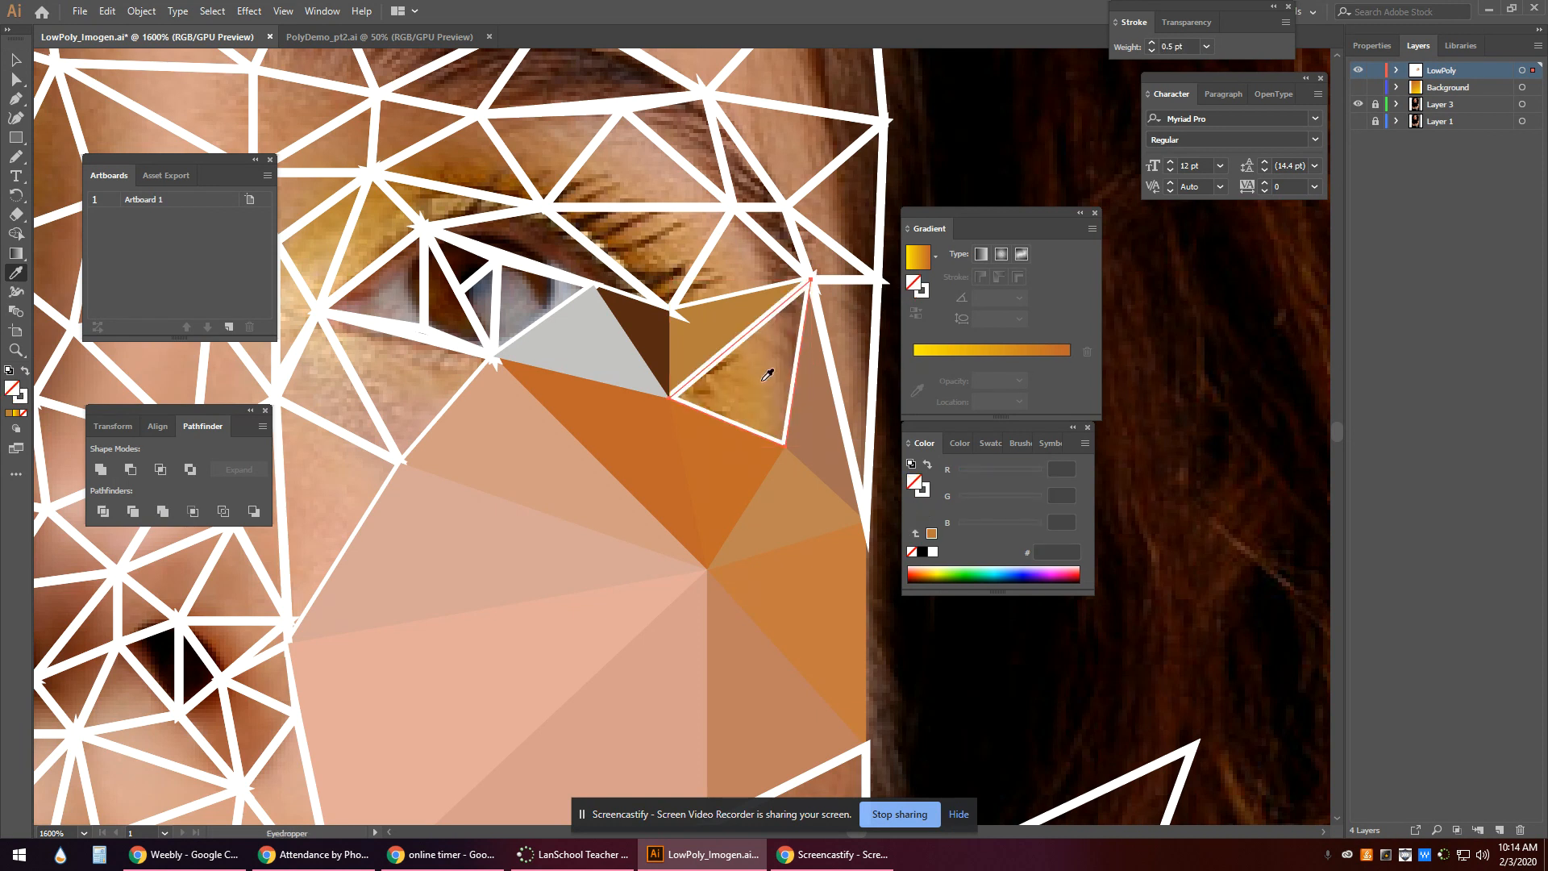
left_click(763, 375)
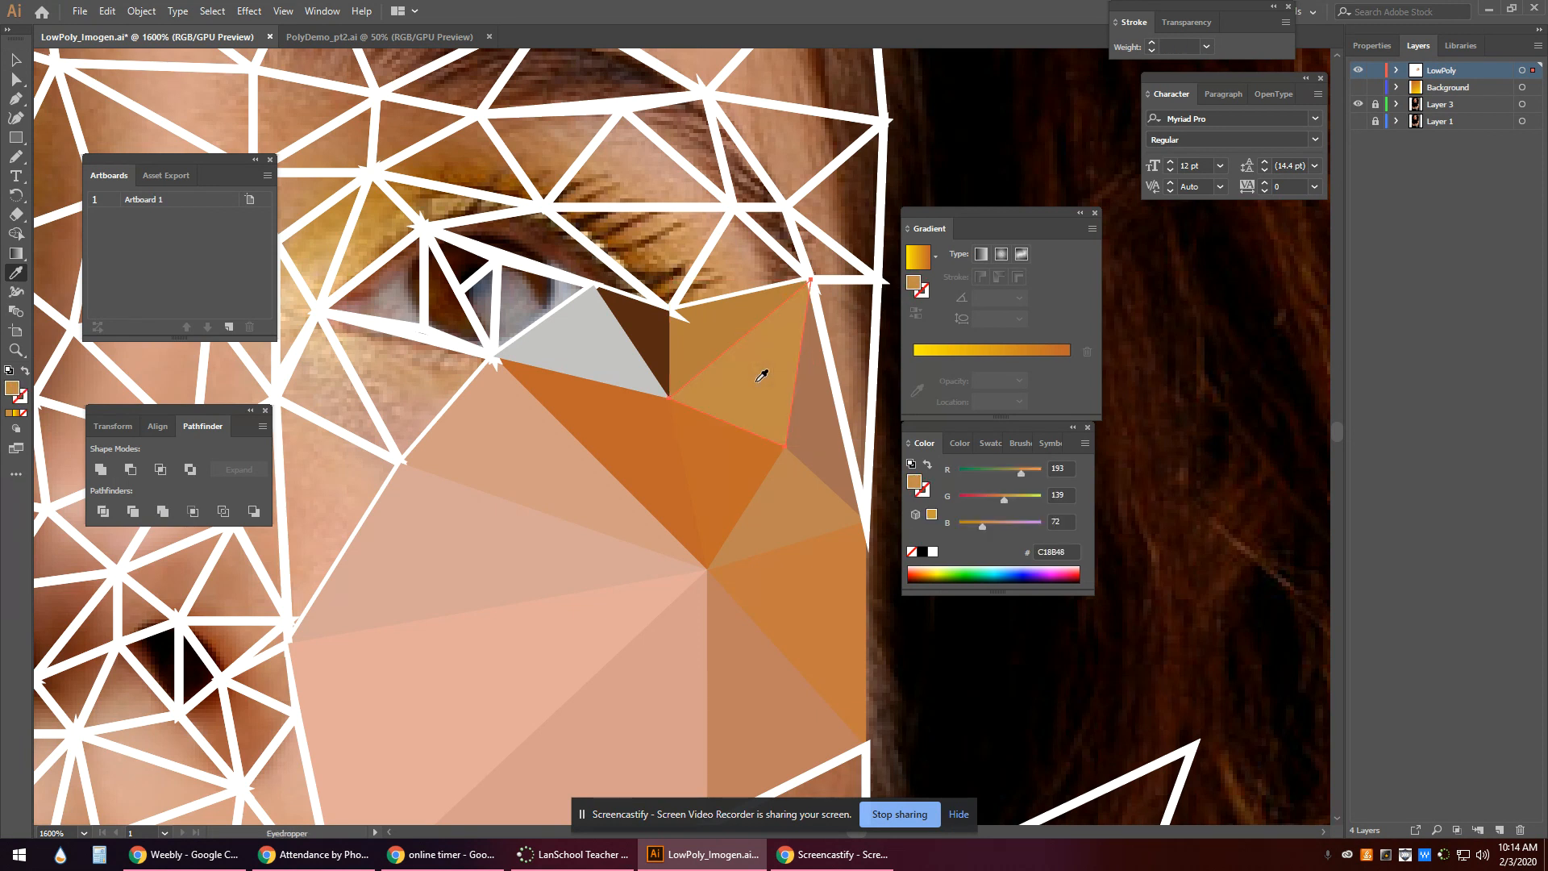
Fill the downward-pointing triangle over the outer upper lashes with tan BE854C sampled from the photo.
key("v")
left_click(718, 239)
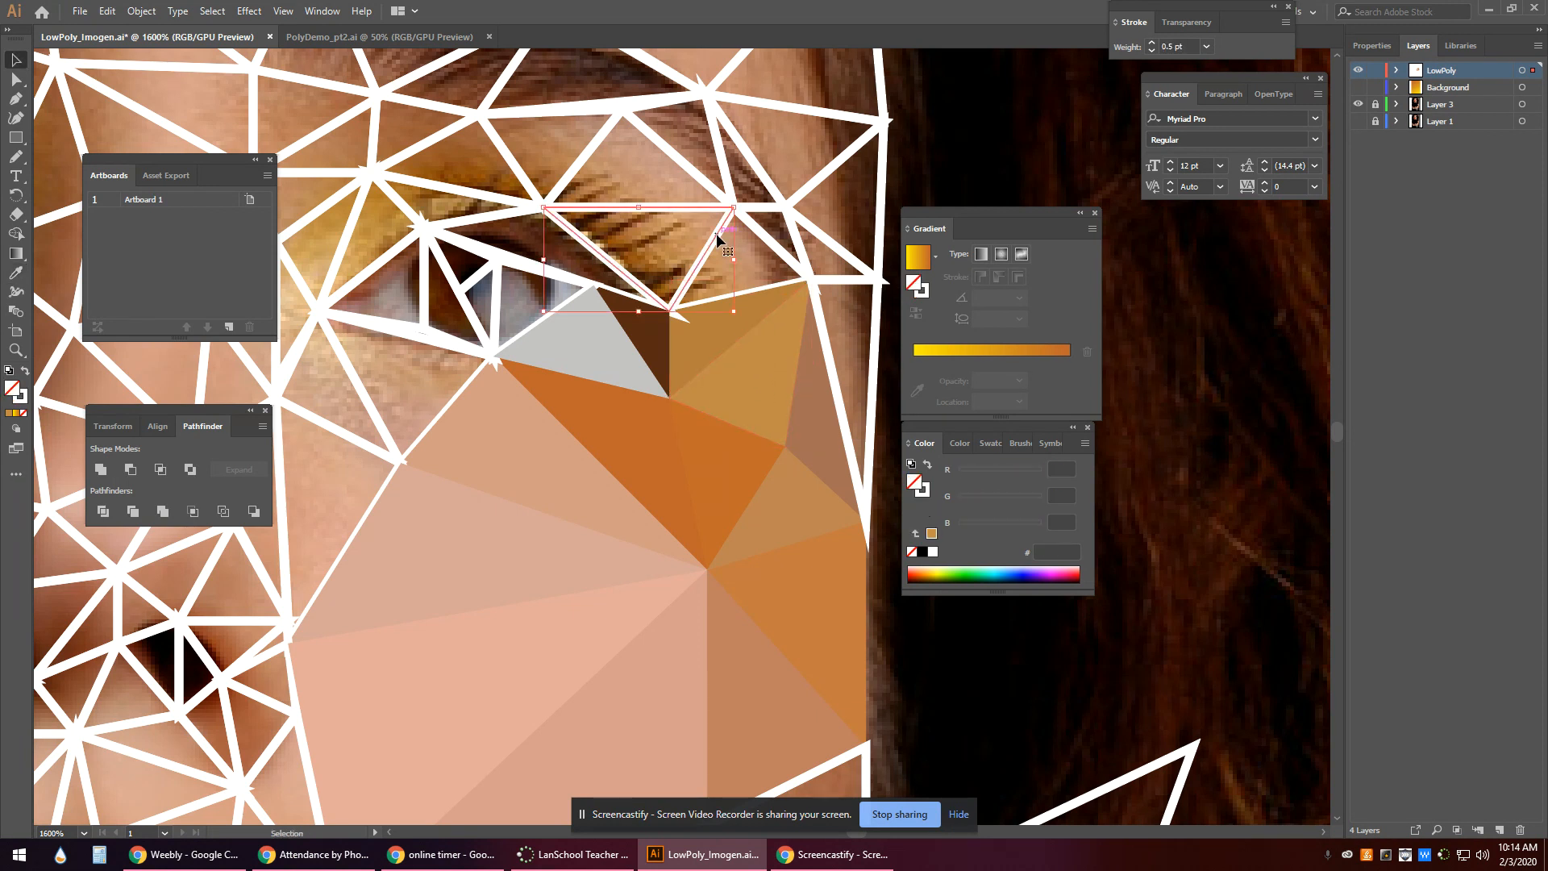
key("i")
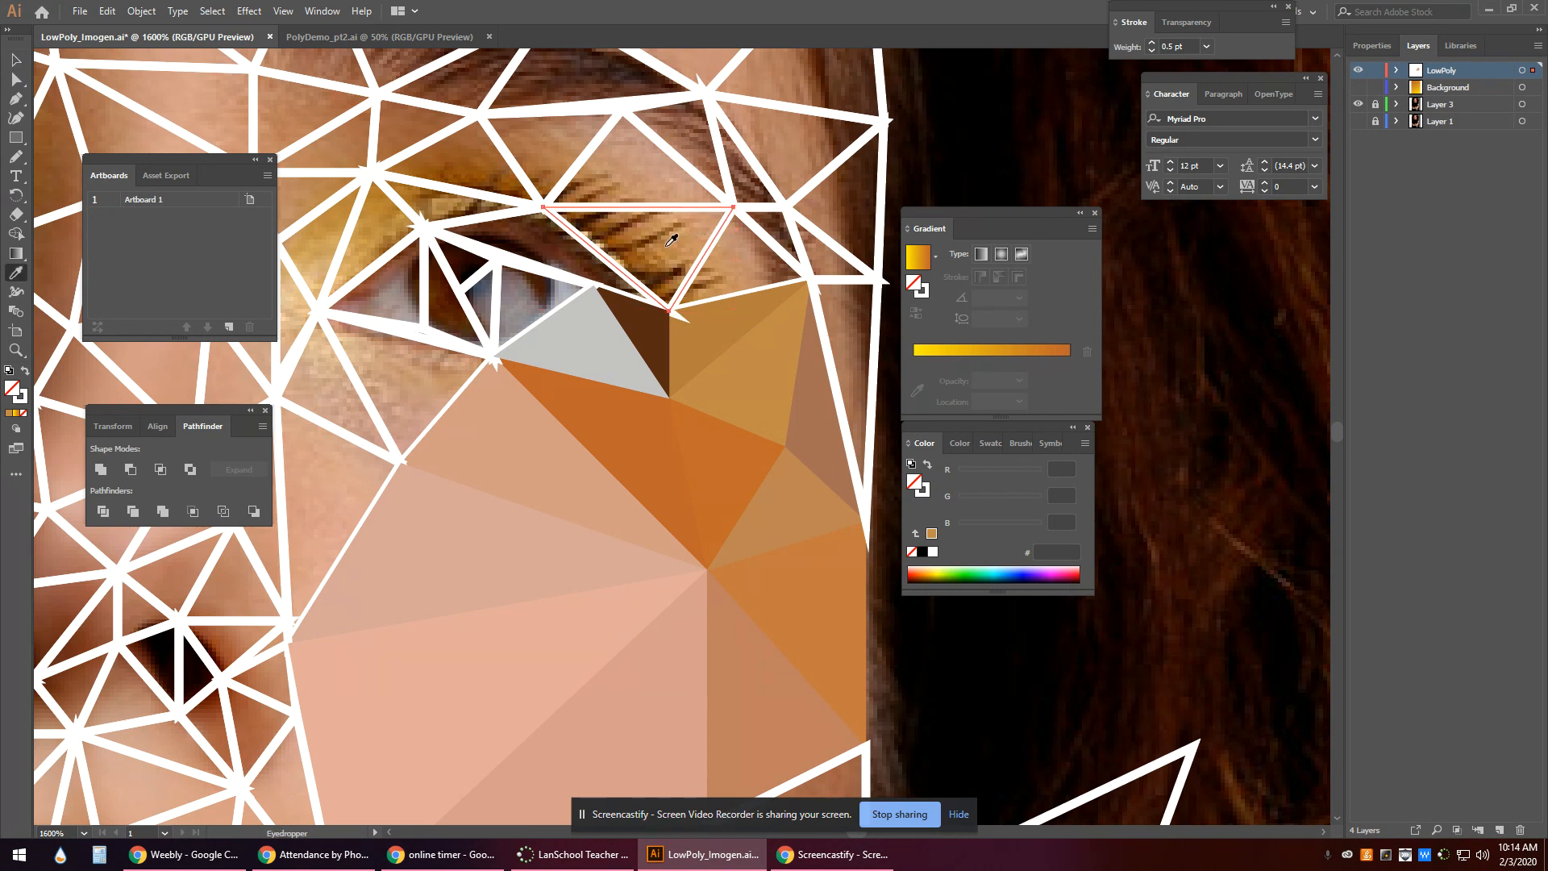
left_click(667, 244)
left_click(672, 240)
key("v")
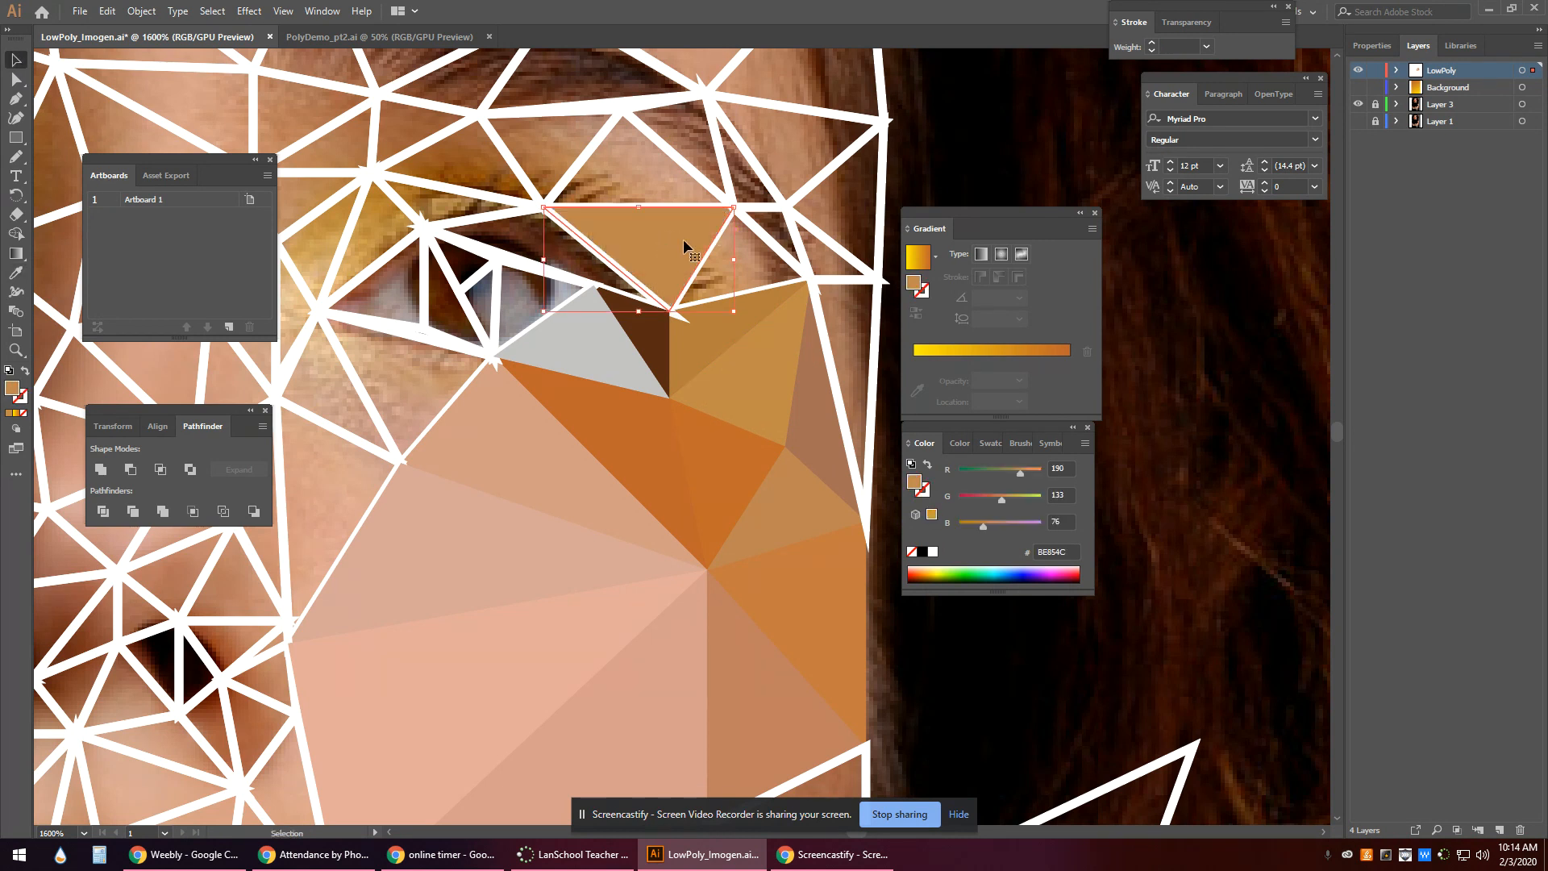
Fill the small narrow triangle below the eyebrow's outer tail with very dark brown sampled from the photo.
left_click(782, 257)
left_click(782, 256)
key("i")
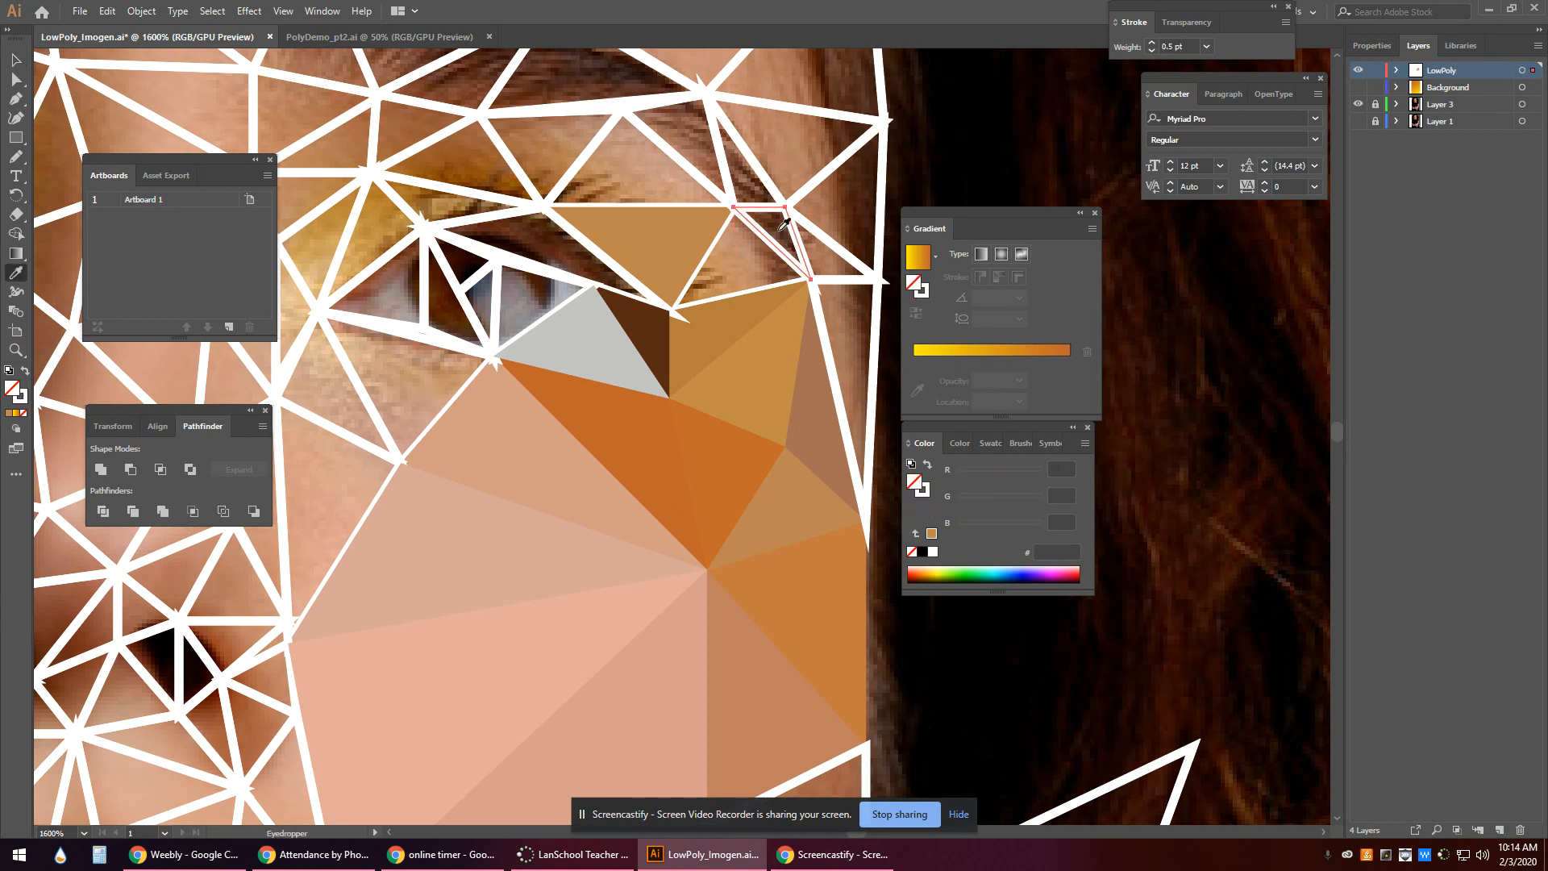
left_click(708, 279)
Fill the triangle between the lash triangle and the small dark brown one with skin tone C69371 sampled from the photo.
key("v")
left_click(729, 303, "shift")
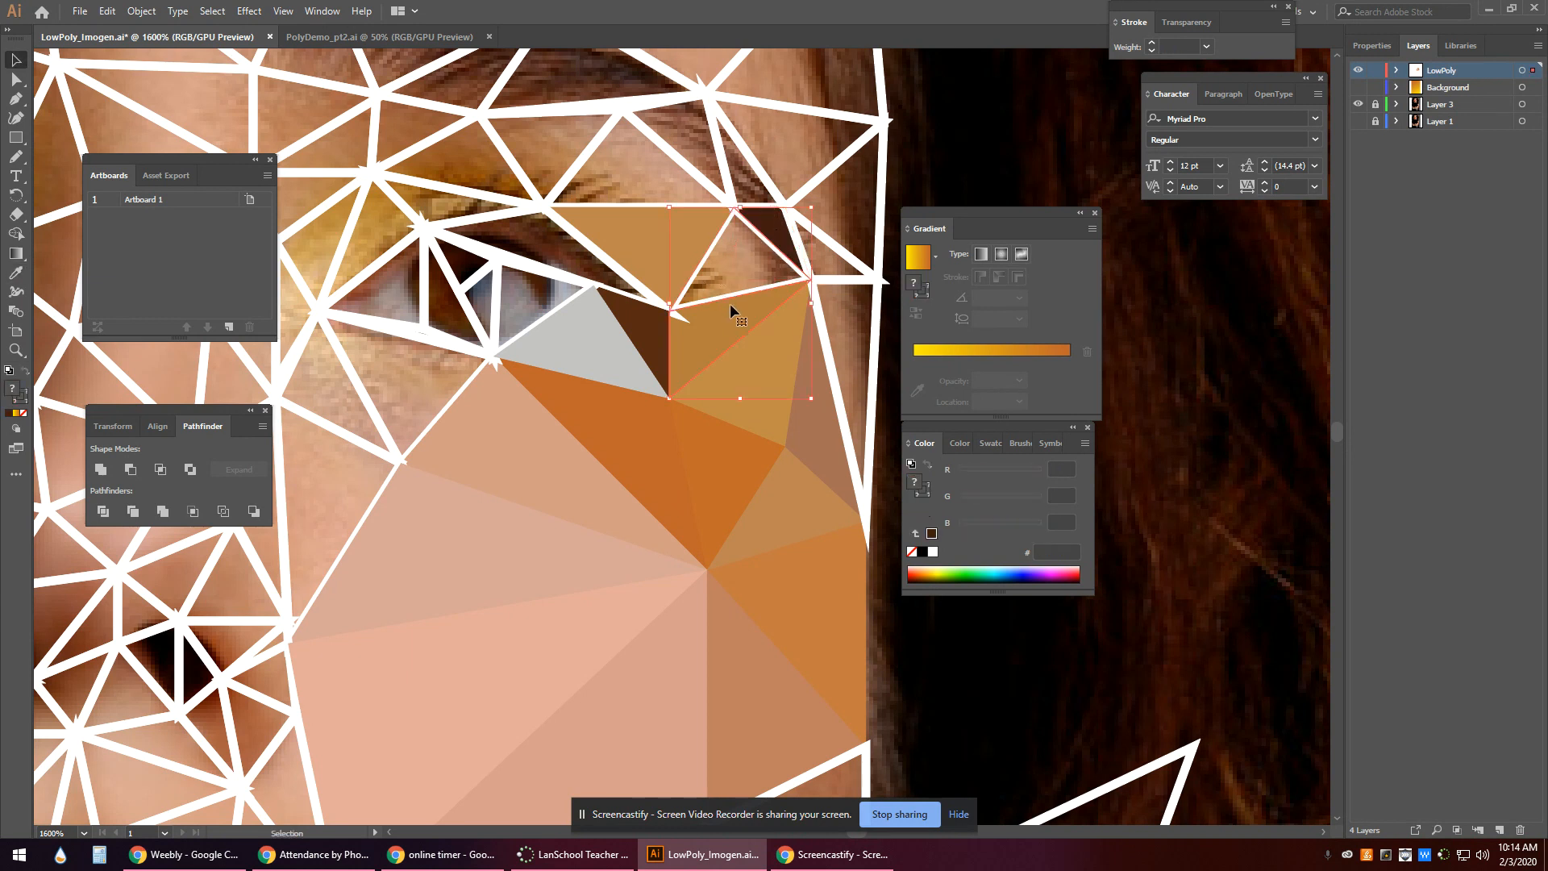
left_click(738, 310, "shift")
key("i")
left_click(743, 254)
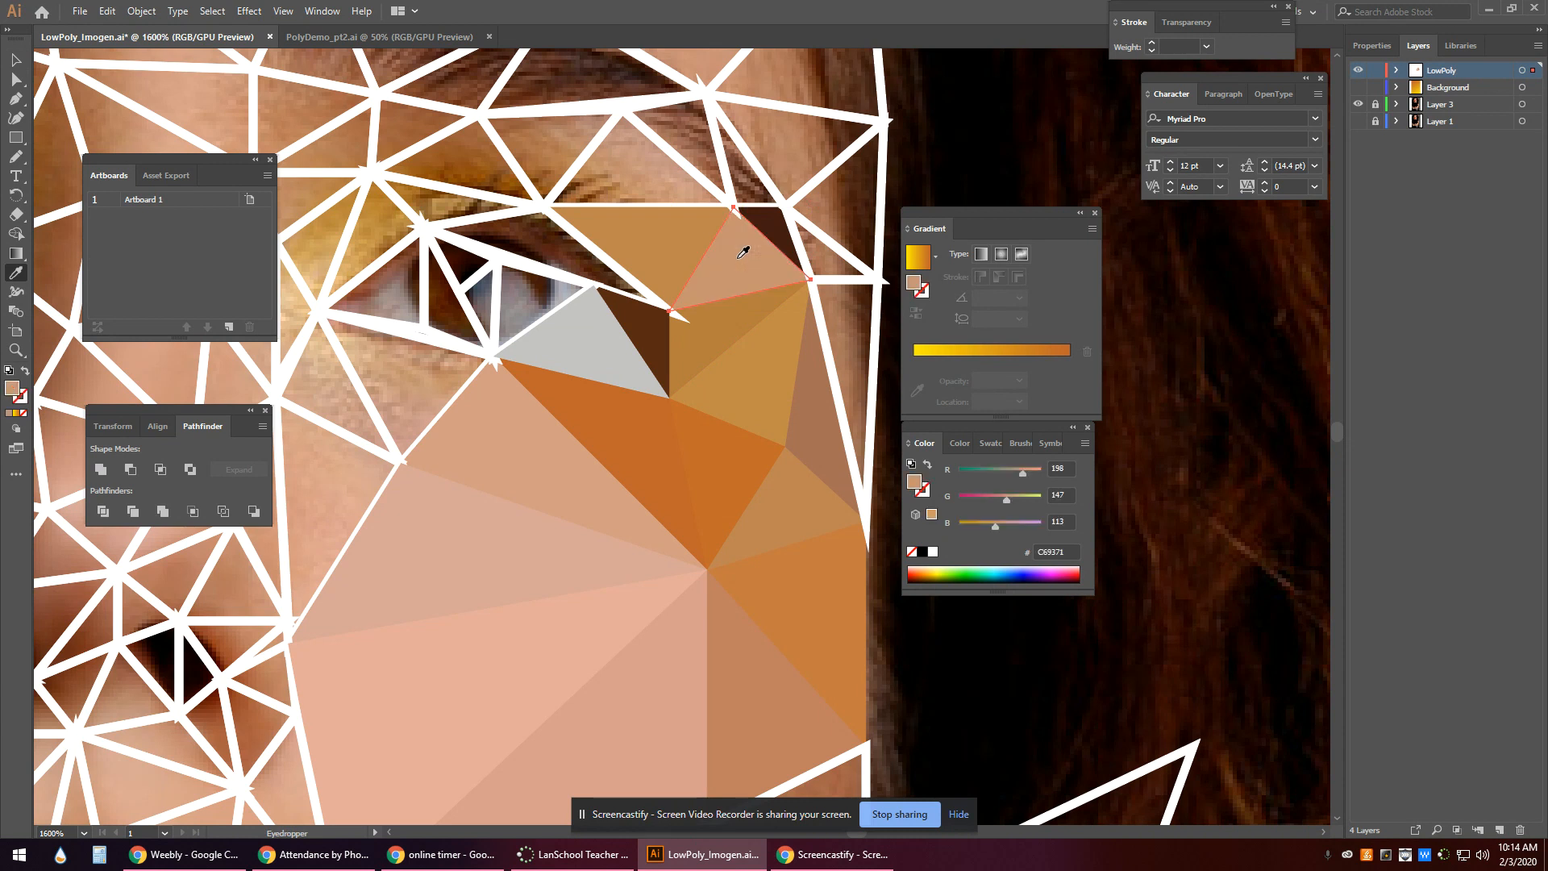
Fill the long narrow triangle along the face edge beside the eye with brown 956951, resampling the photo until the tone suits.
key("v")
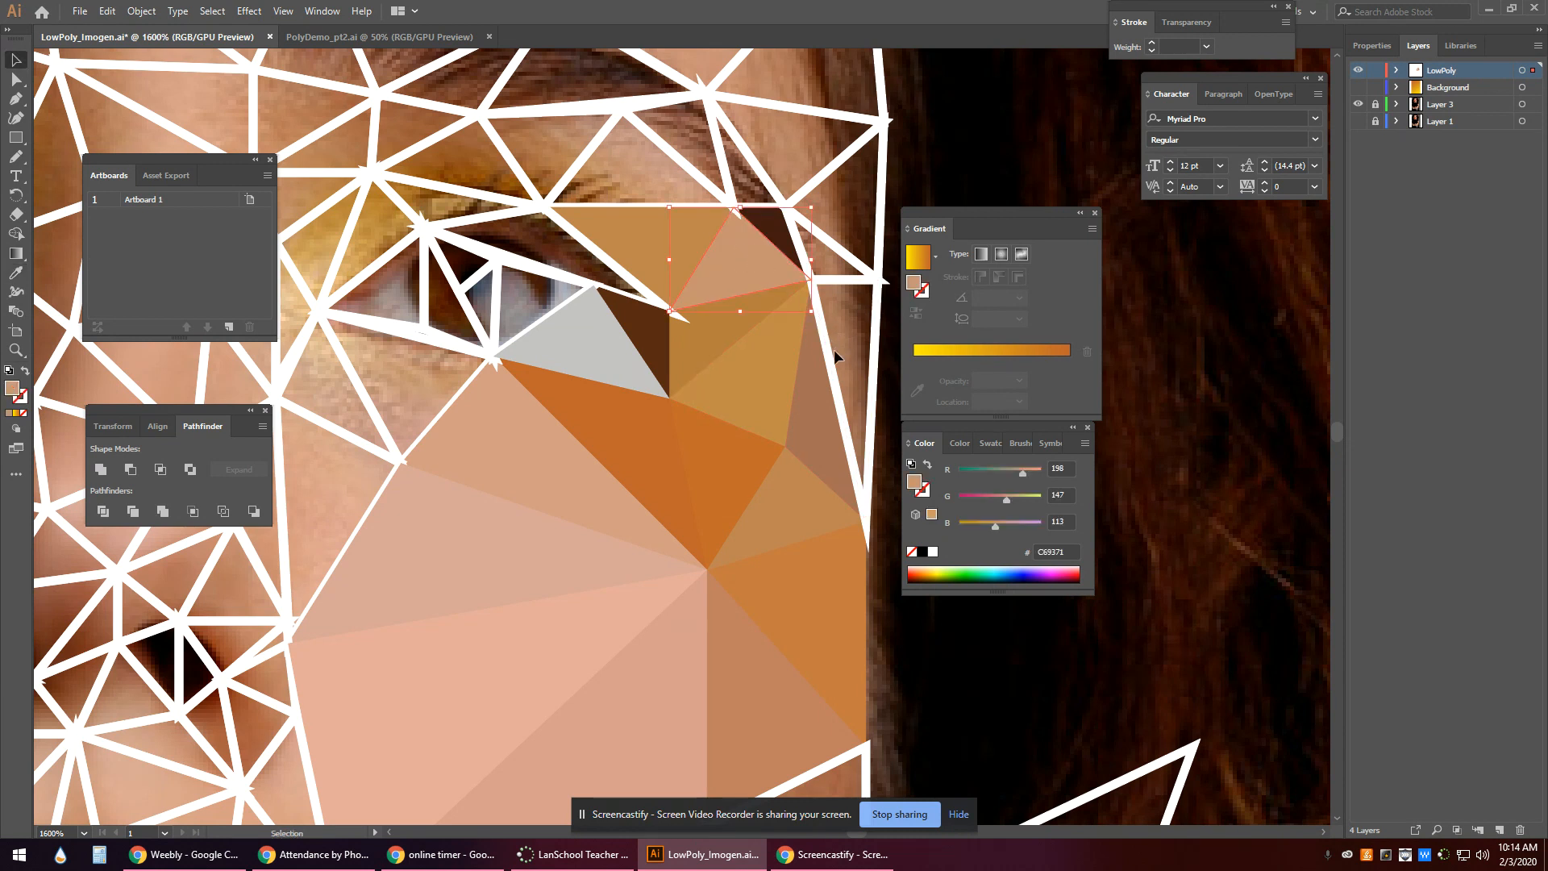
left_click(835, 355)
key("i")
left_click(846, 337)
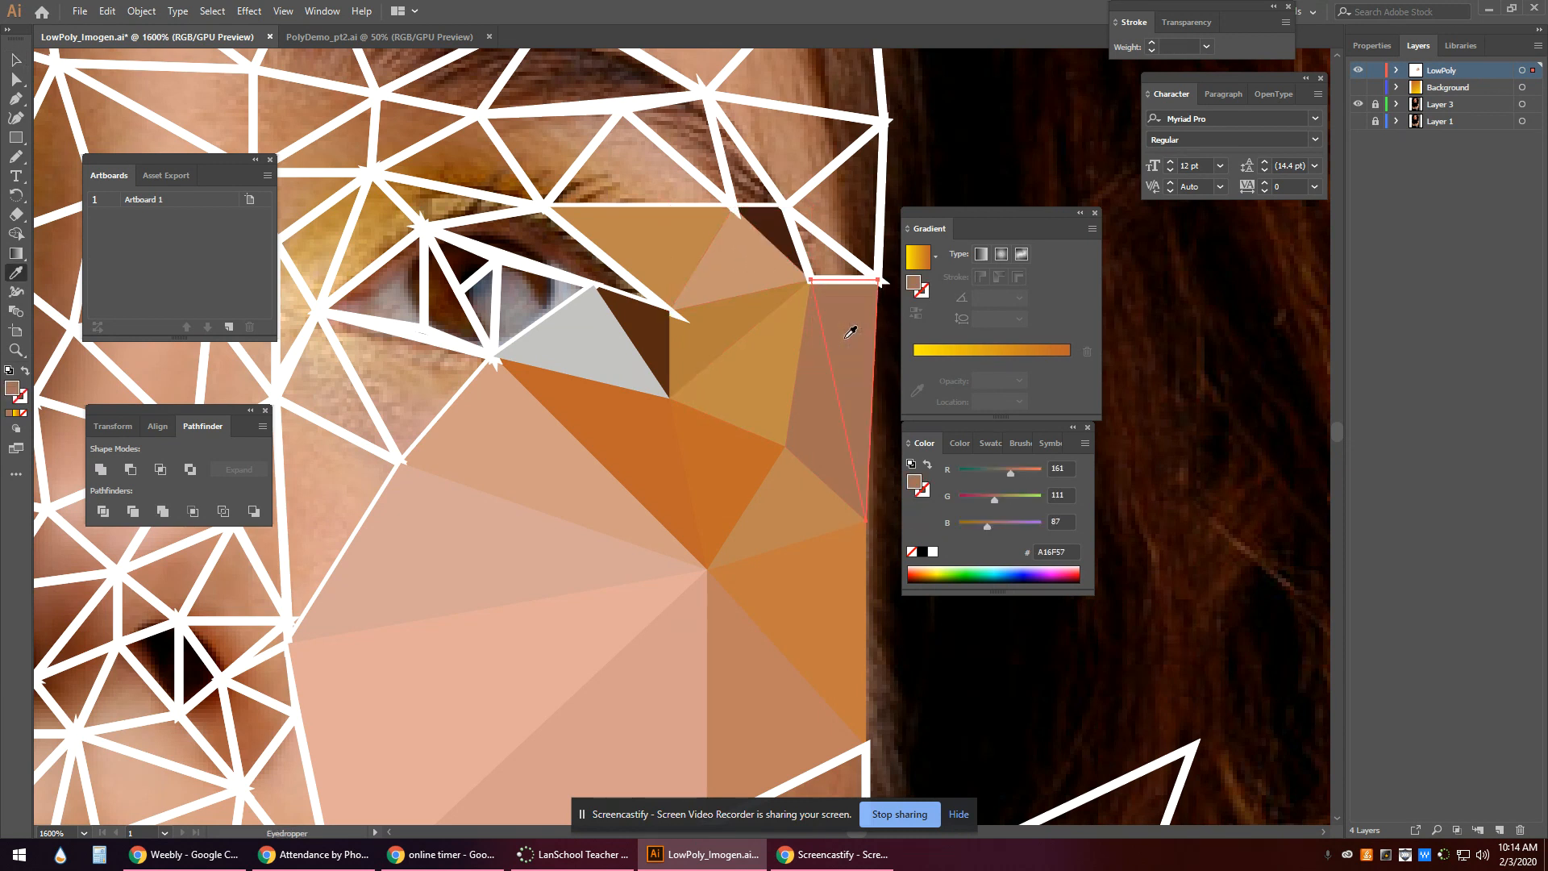
left_click(850, 332)
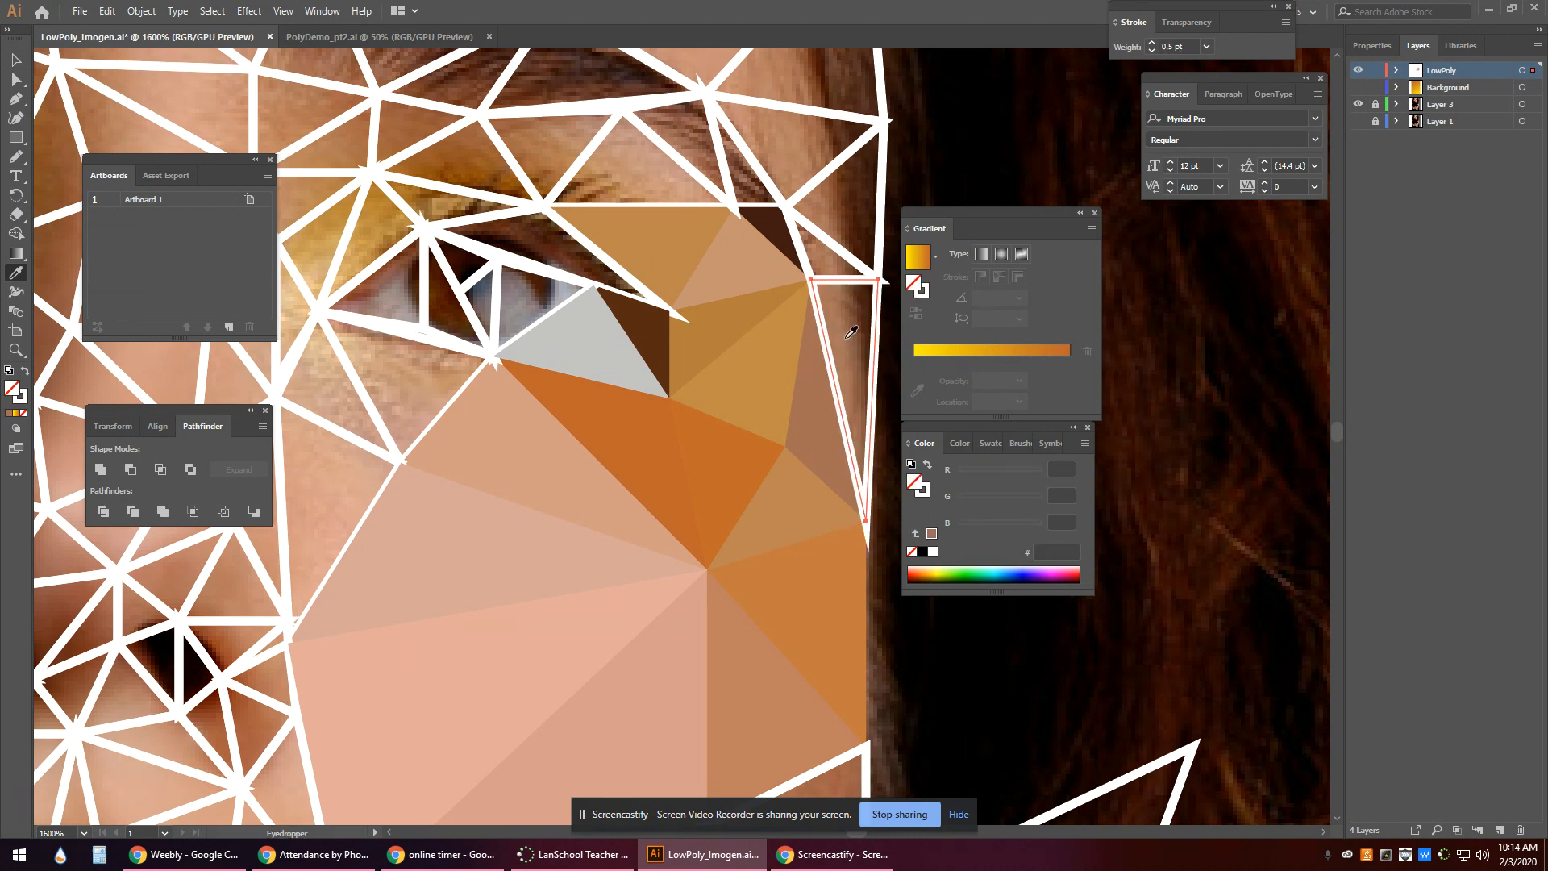
left_click(846, 317)
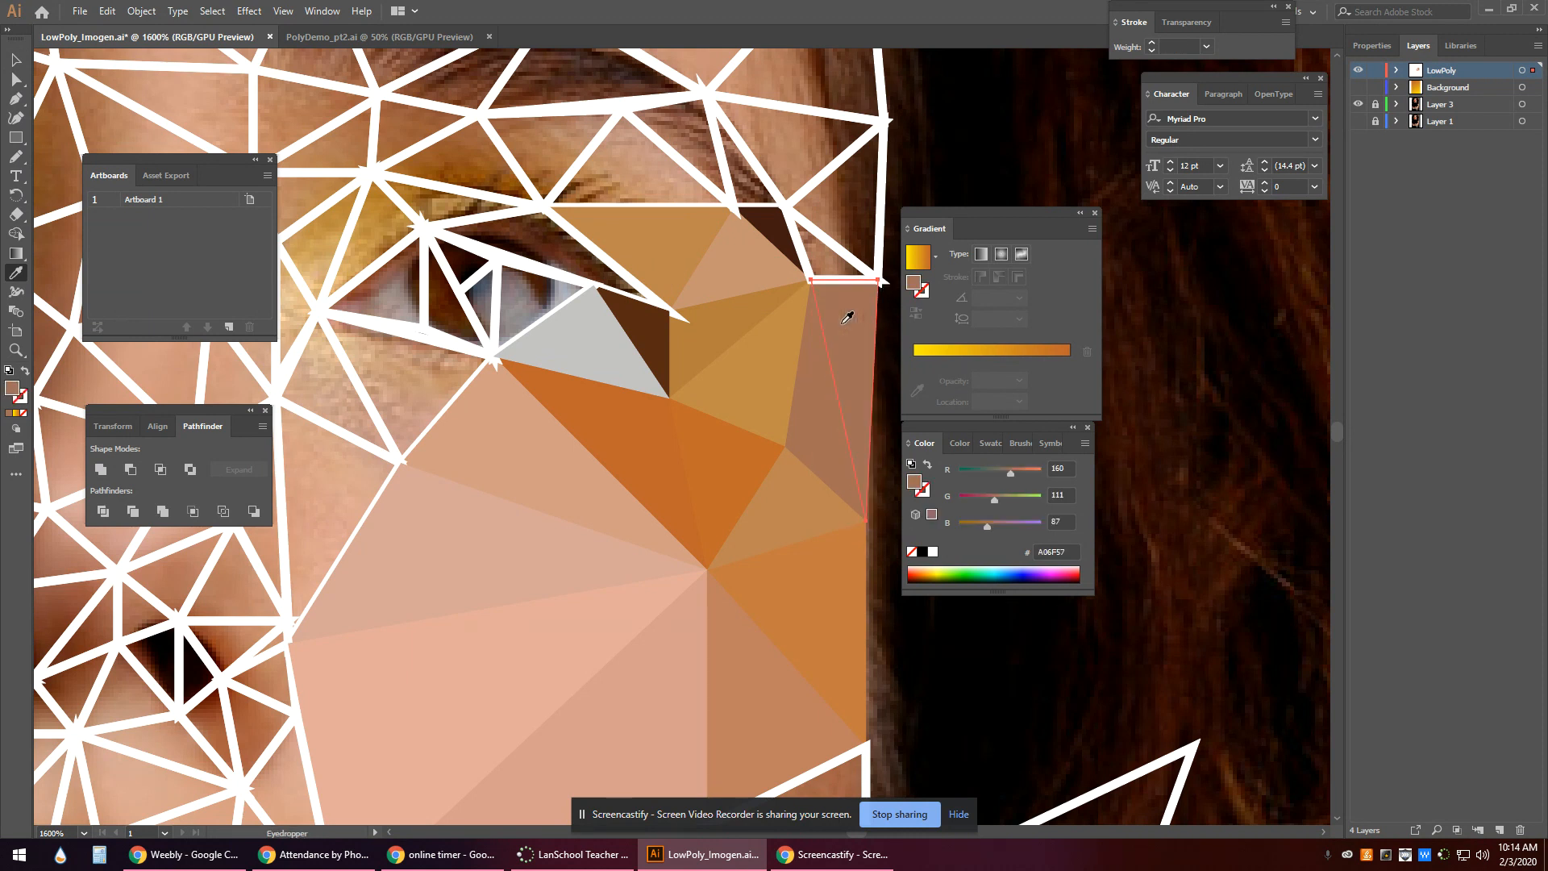
left_click(844, 323)
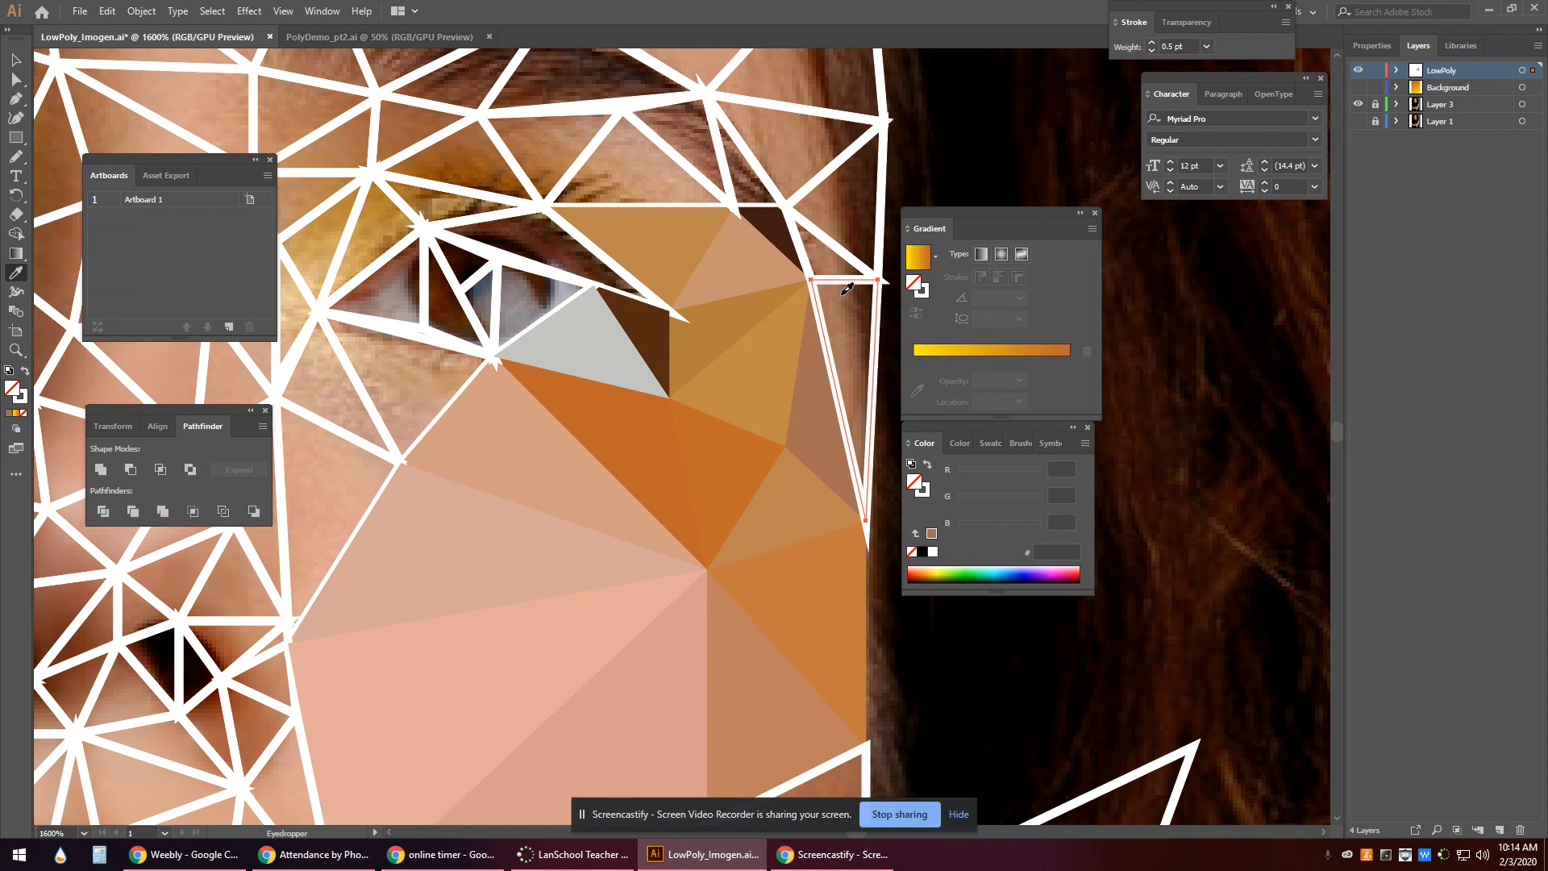
left_click(845, 292)
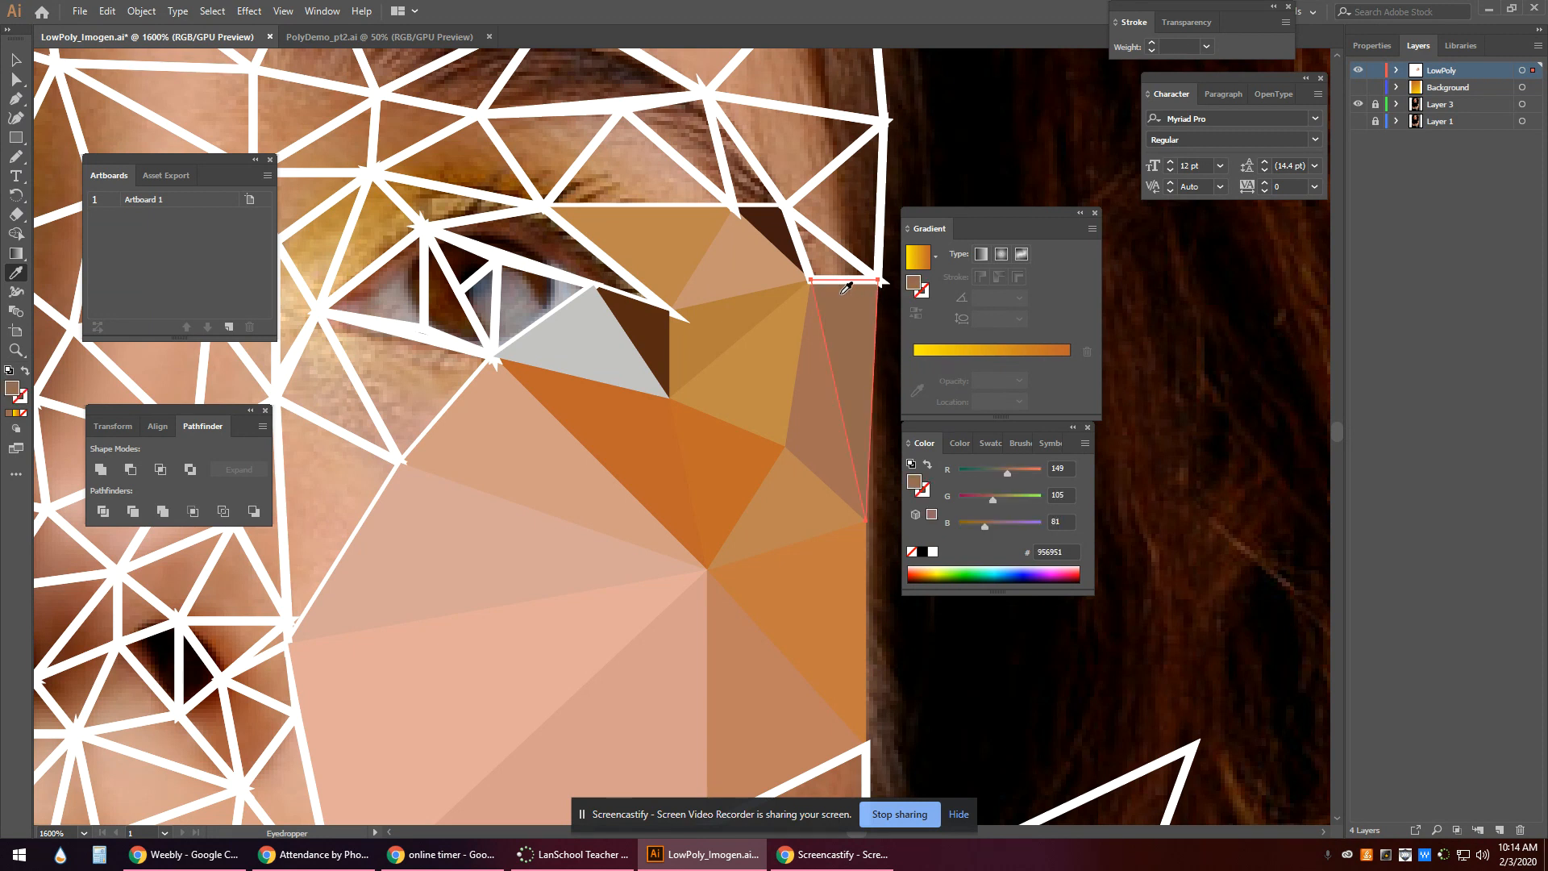
Fill the two triangles above it along the face edge with photo-sampled B07E65 for the lower and 895339 for the upper.
key("v")
left_click(812, 251)
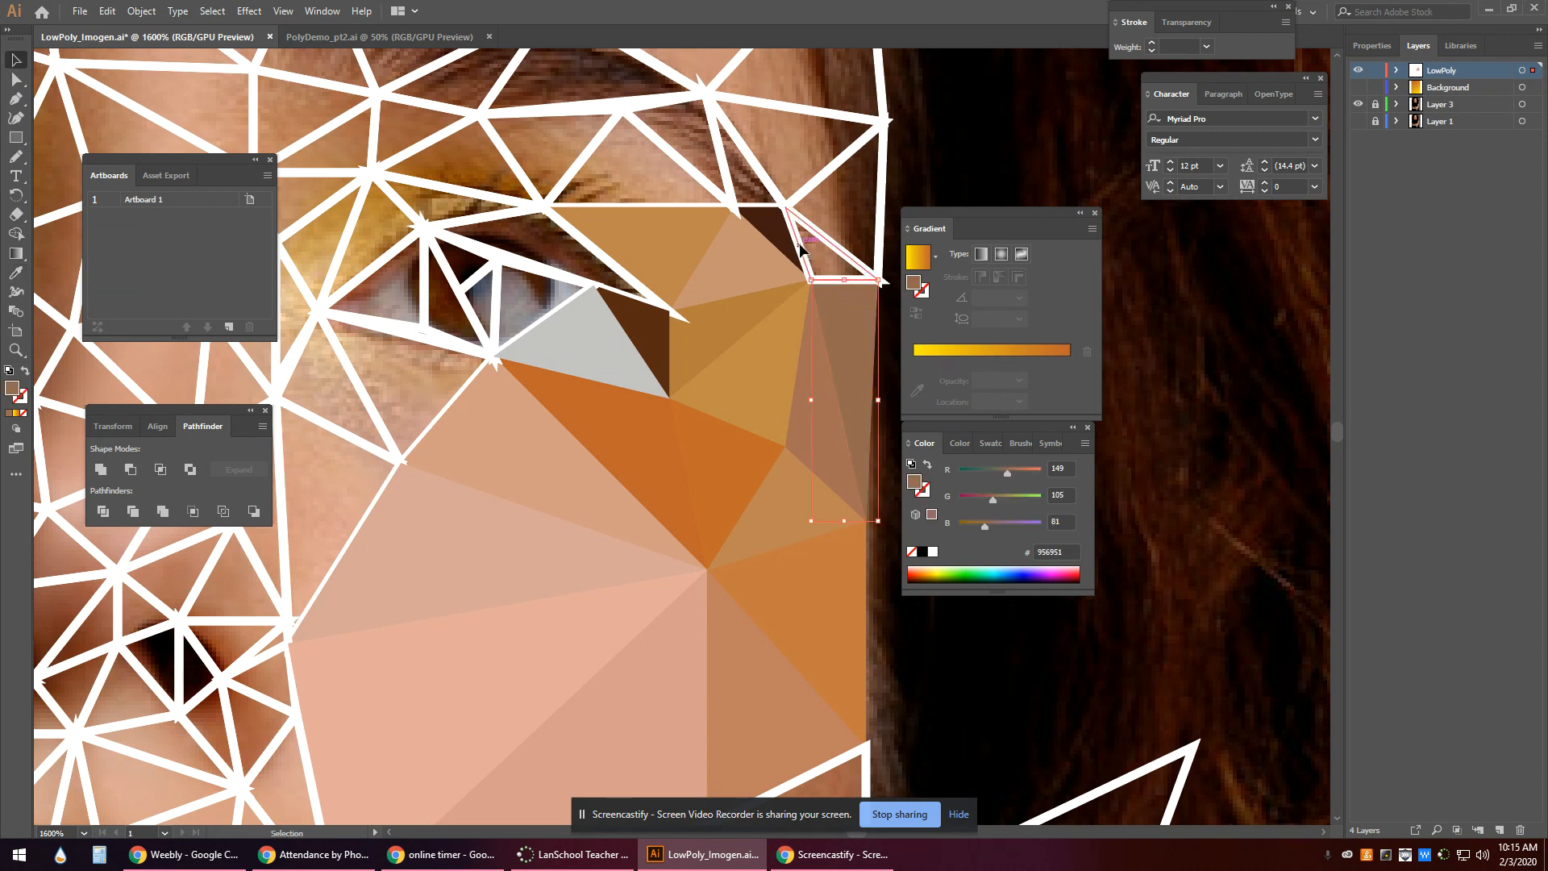
key("i")
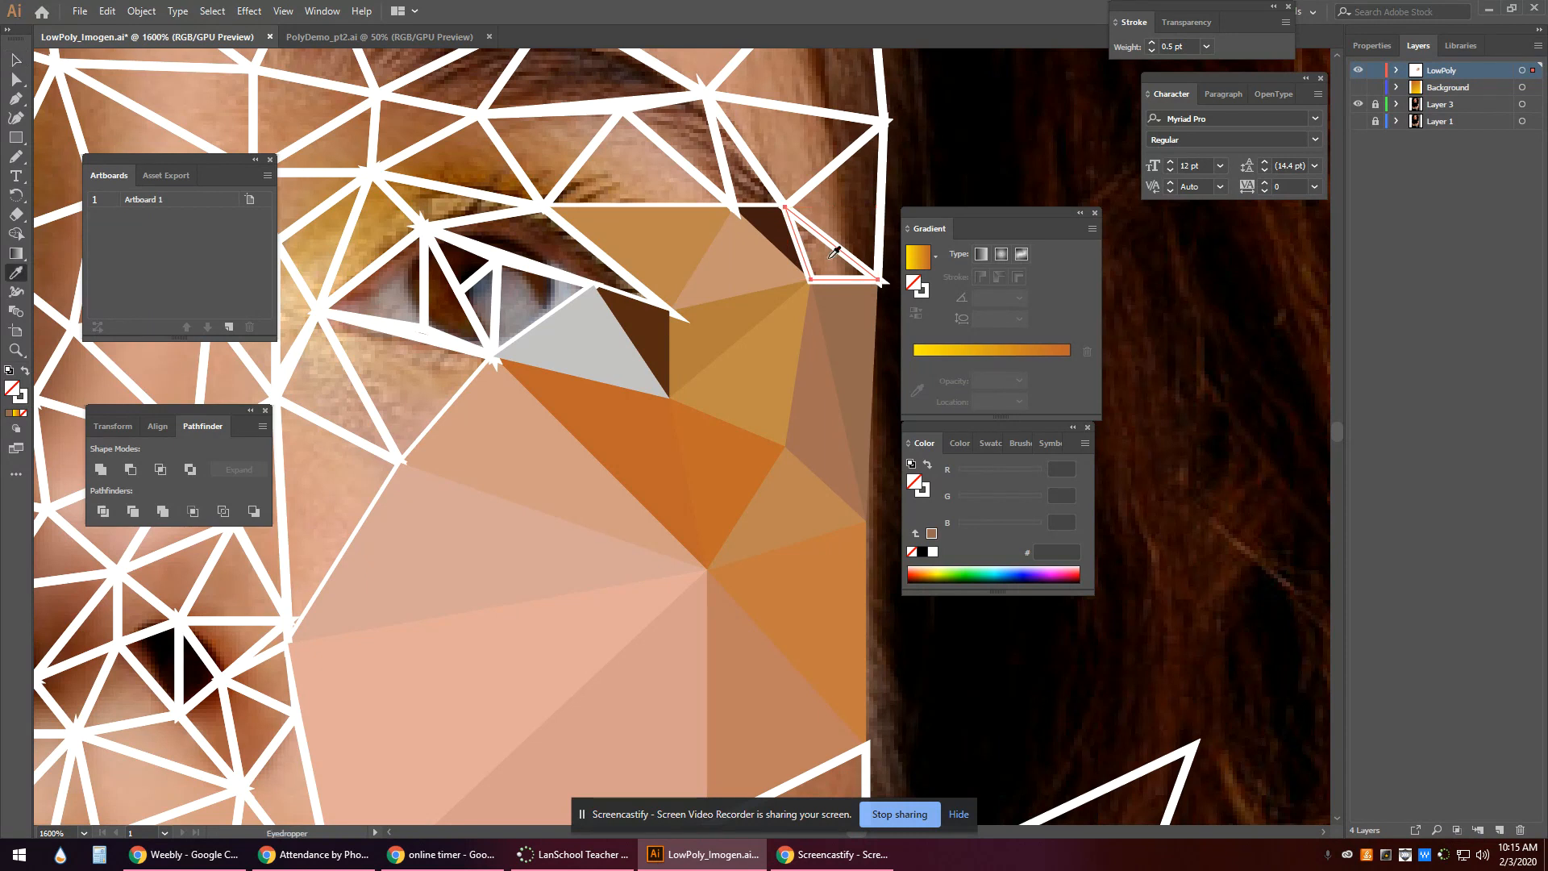
left_click(830, 257)
key("v")
left_click(815, 211)
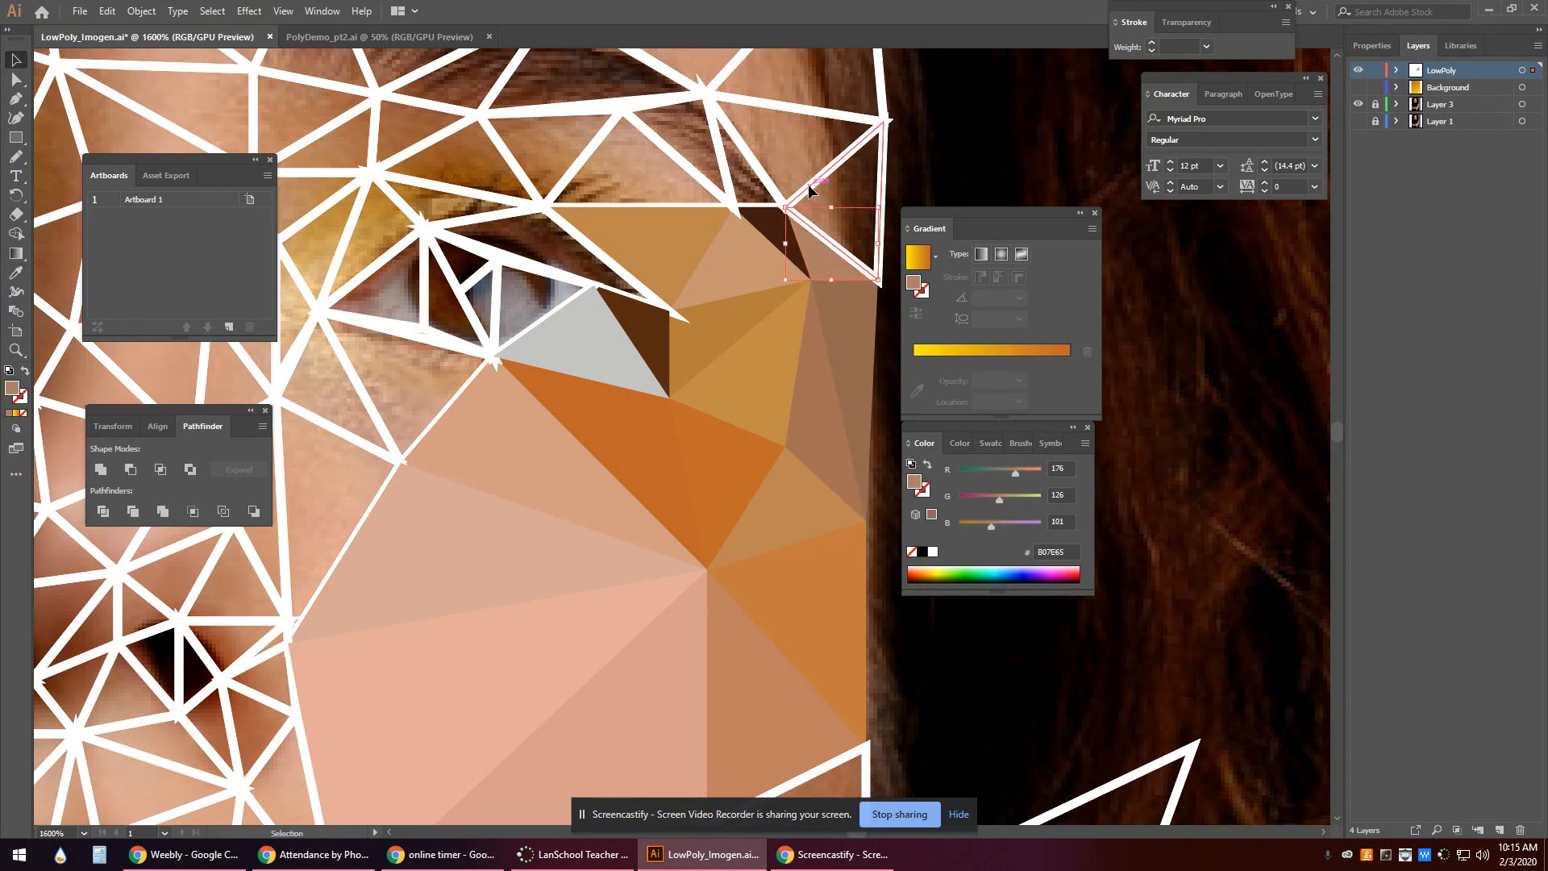
key("i")
left_click(839, 205)
Fill the wide triangle at the outer brow with photo-sampled tan and the narrower one inward of the brow tail with 9E6759.
key("v")
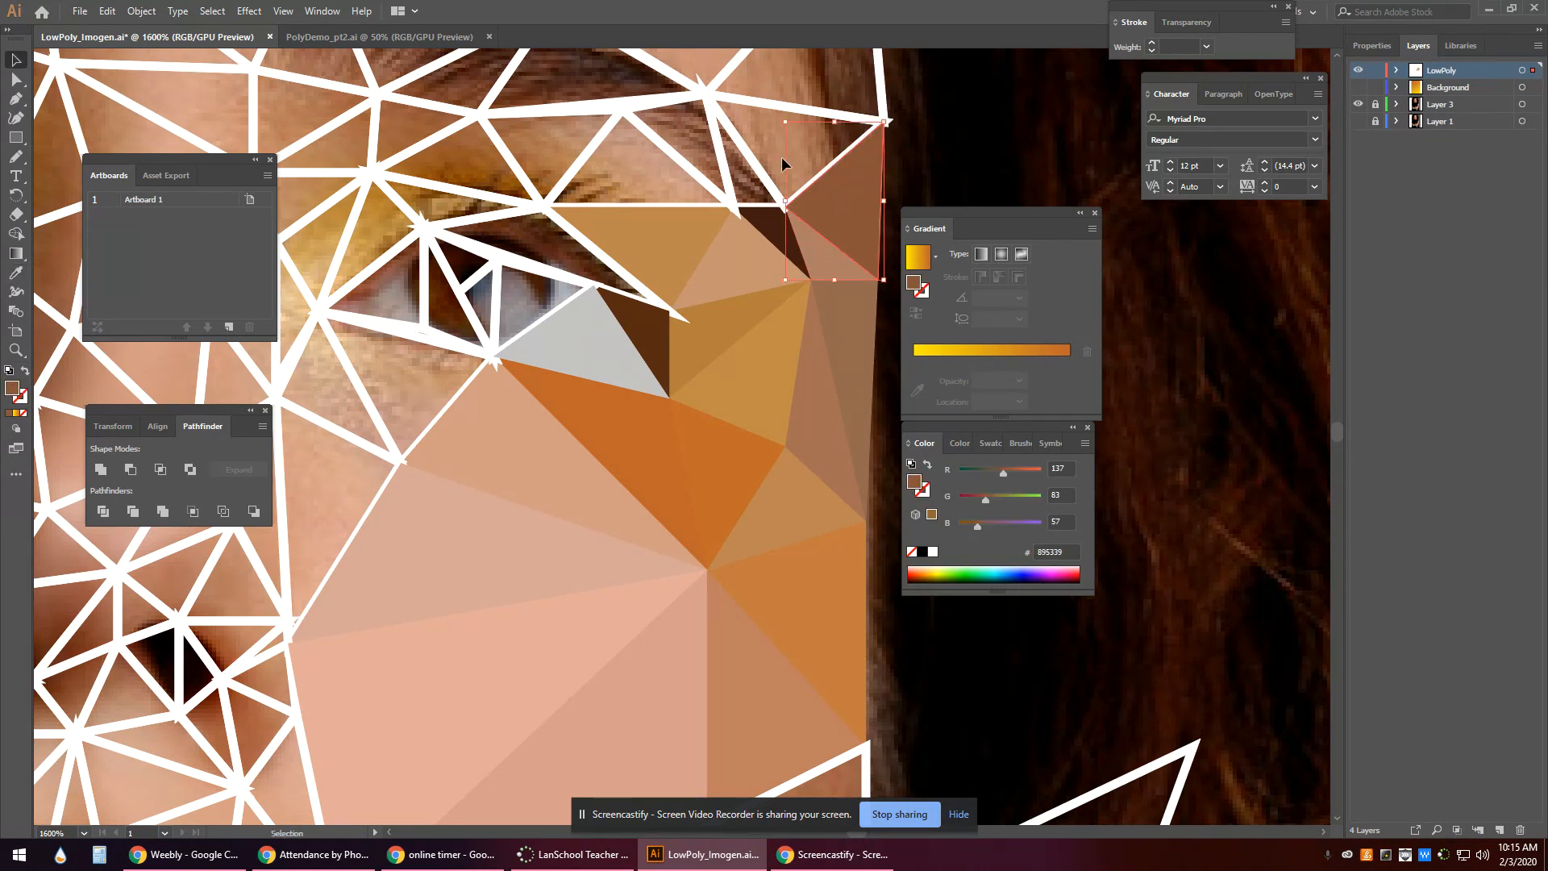
left_click(746, 150)
key("i")
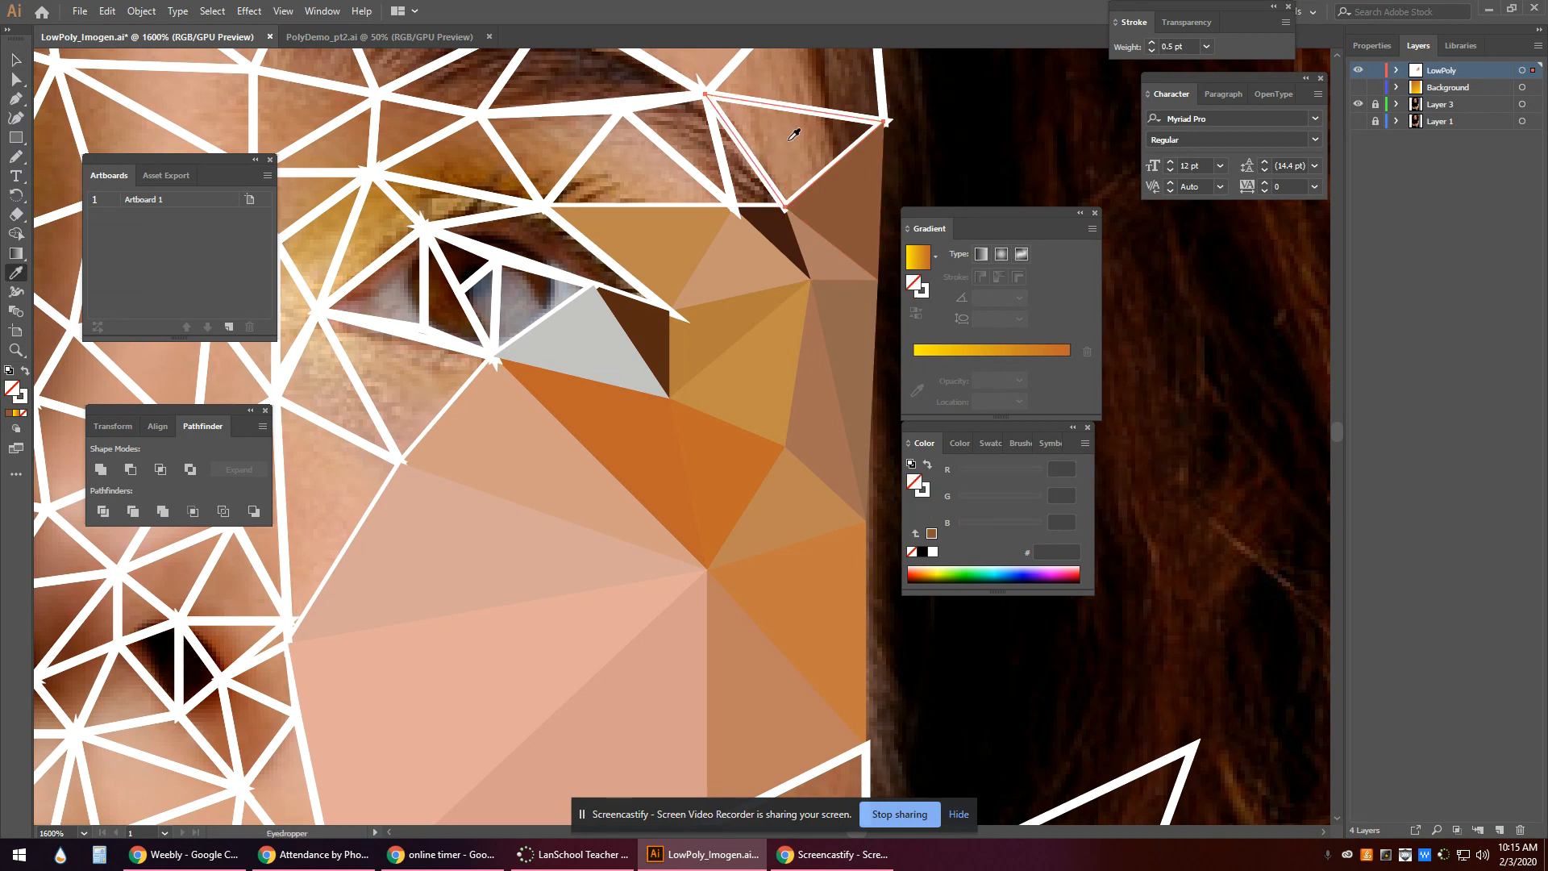
left_click(794, 134)
key("v")
left_click(714, 165)
key("i")
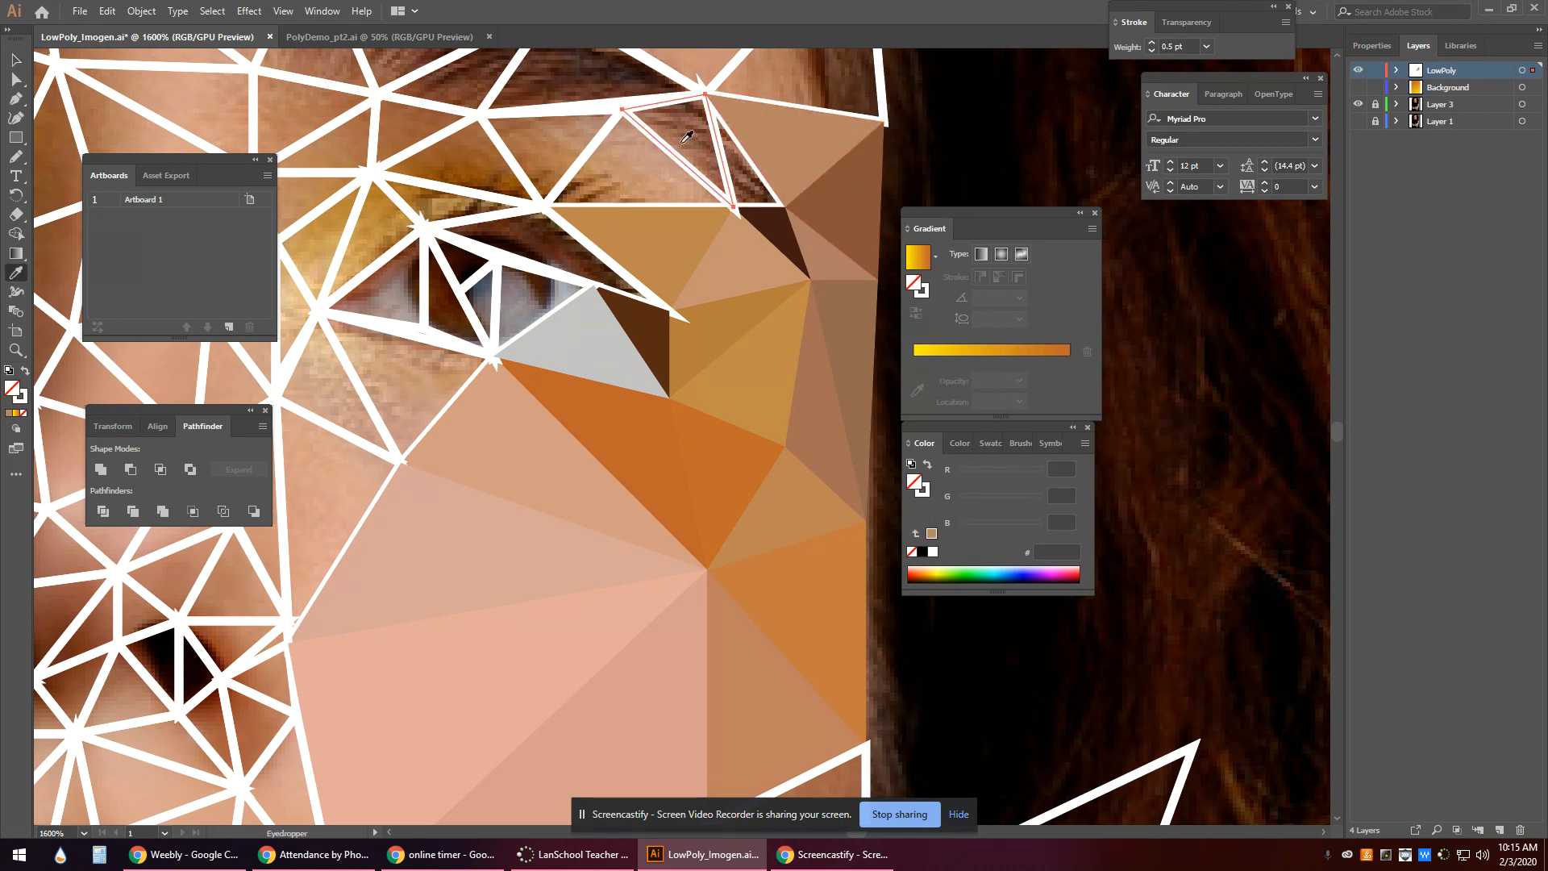
left_click(688, 137)
Fill the thin eyebrow-tail triangle between the two brow triangles with brown 865949 sampled from the photo.
key("v")
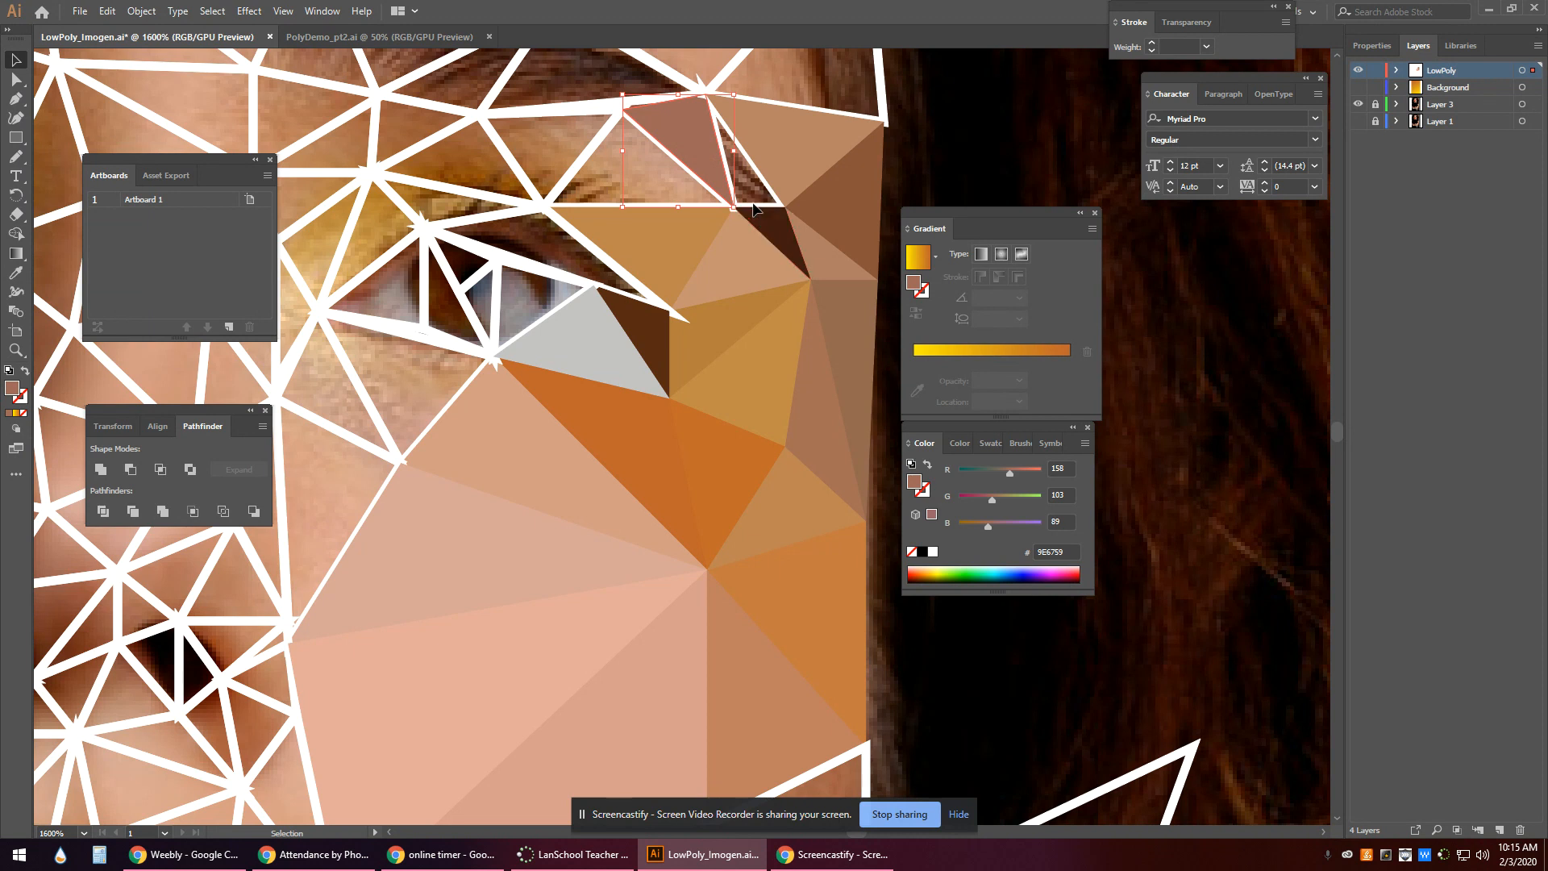
left_click(757, 195)
left_click(762, 179)
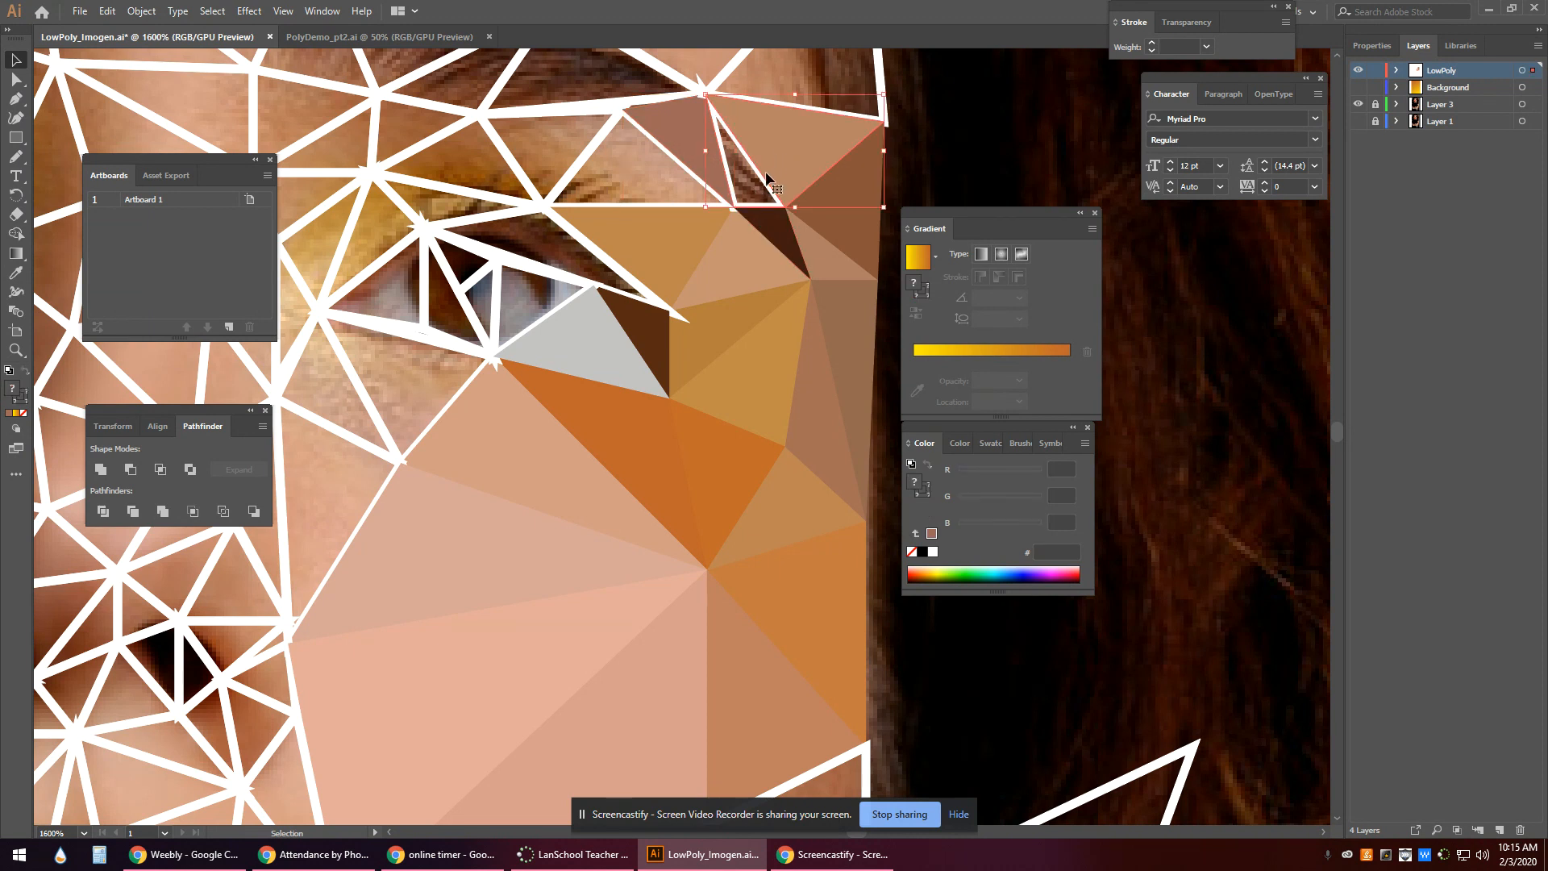
key("i")
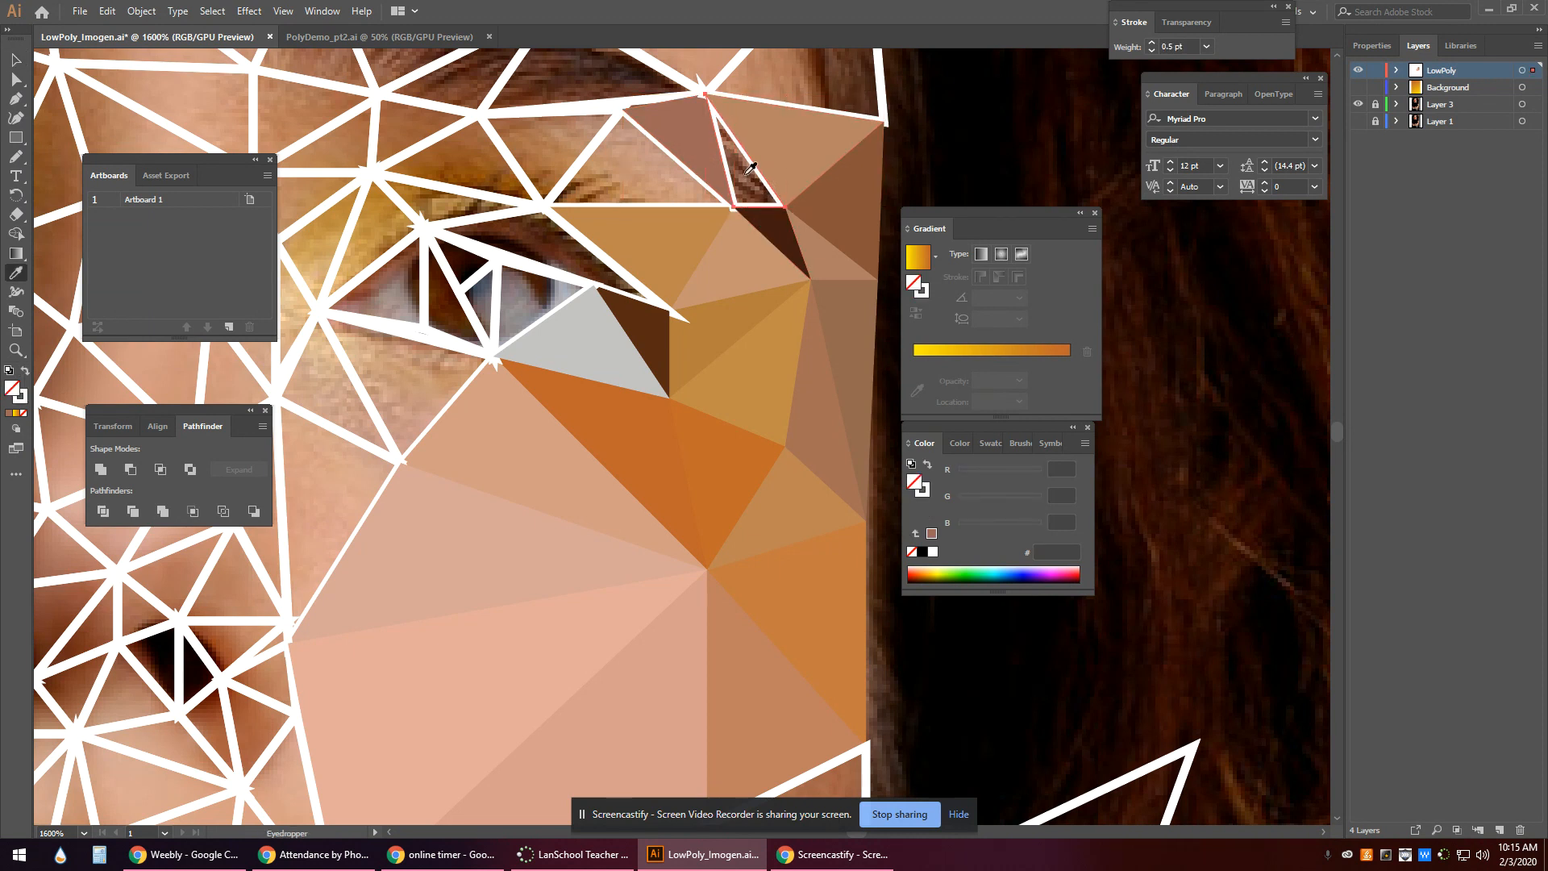
left_click(747, 173)
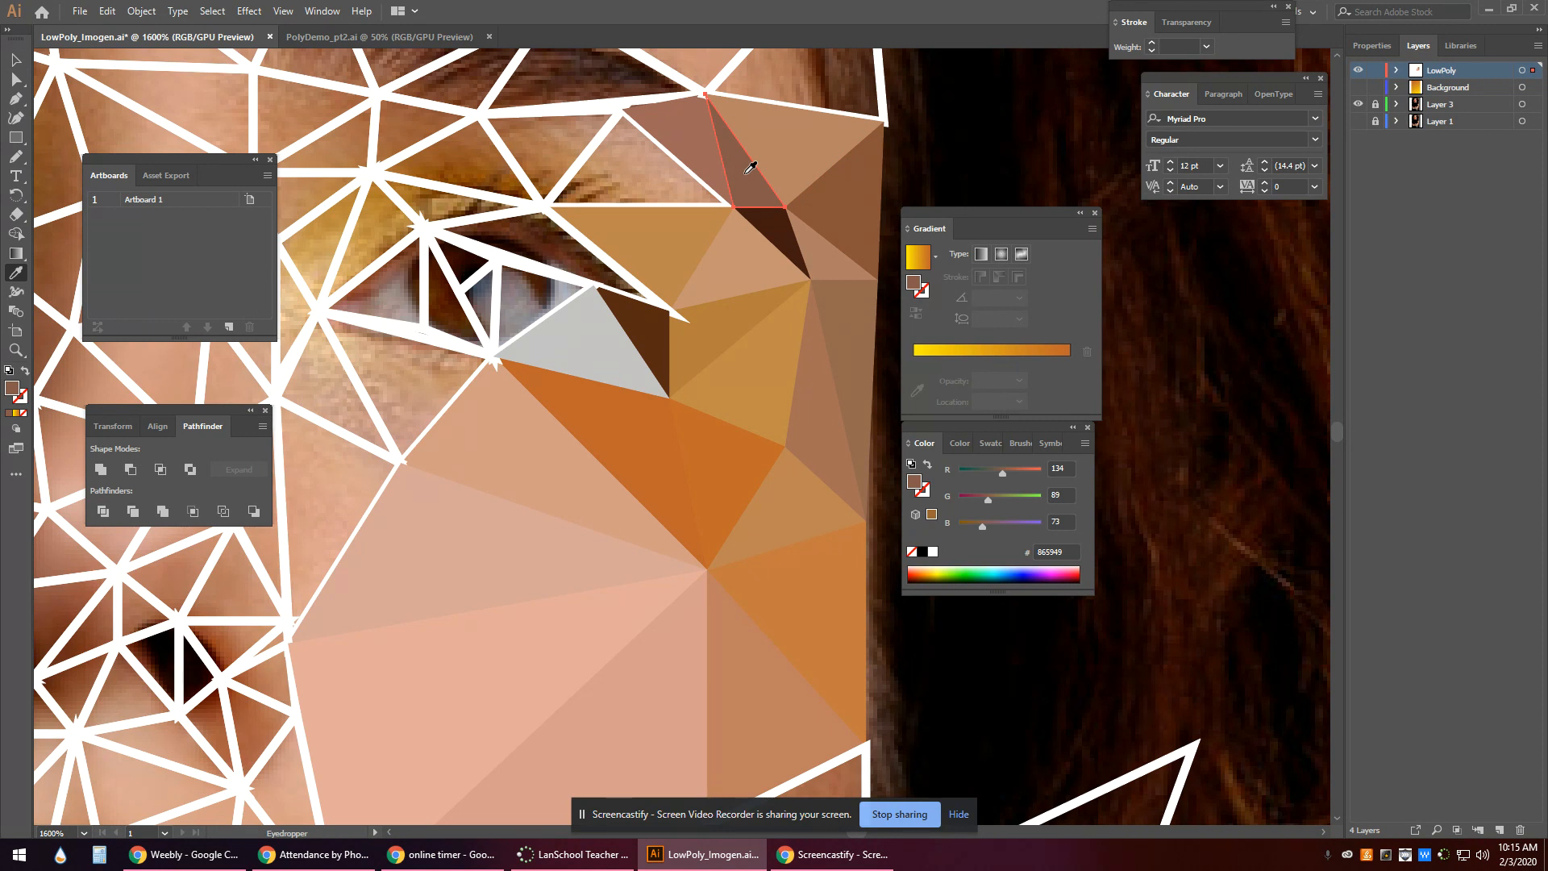
left_click(806, 192, "ctrl+shift")
Fill the long upper-eyelid triangle above the eye with dark brown 542518 sampled from the photo.
key("v")
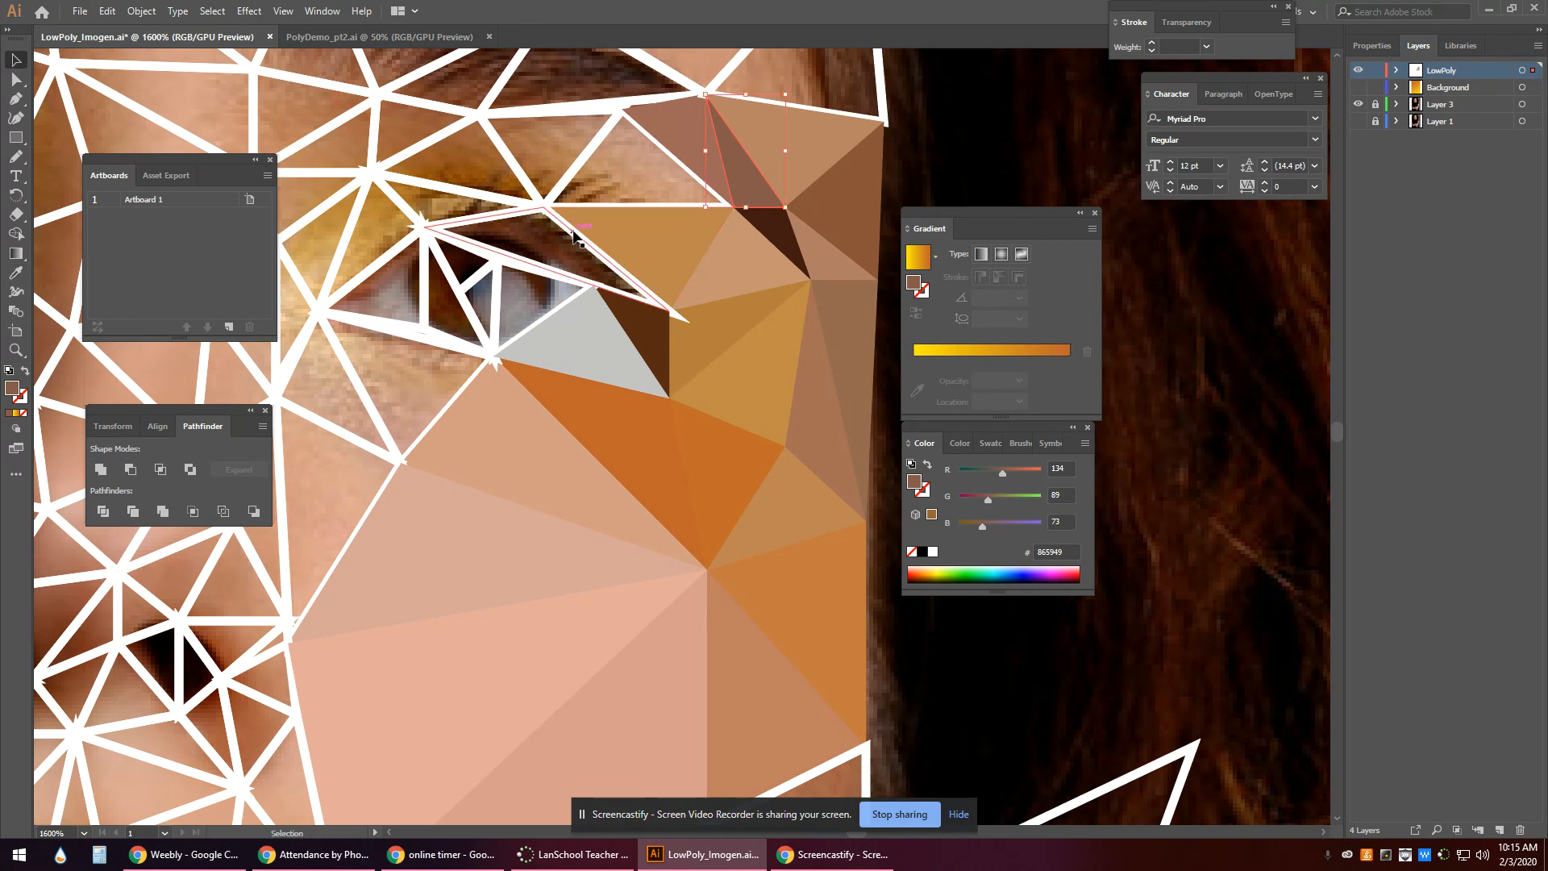
left_click(524, 214)
key("i")
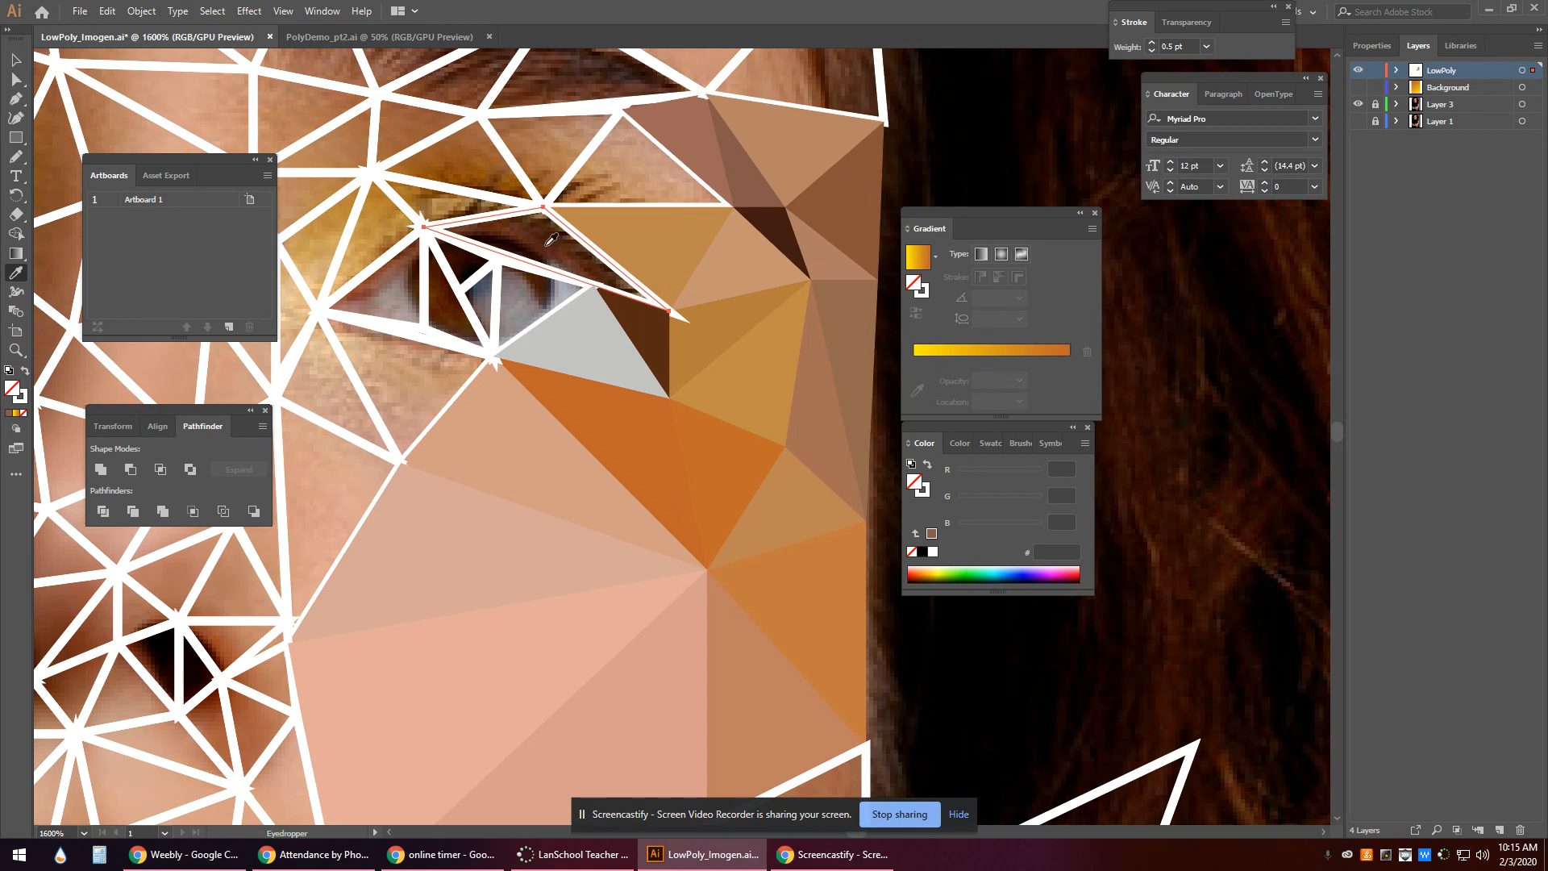
left_click(546, 239)
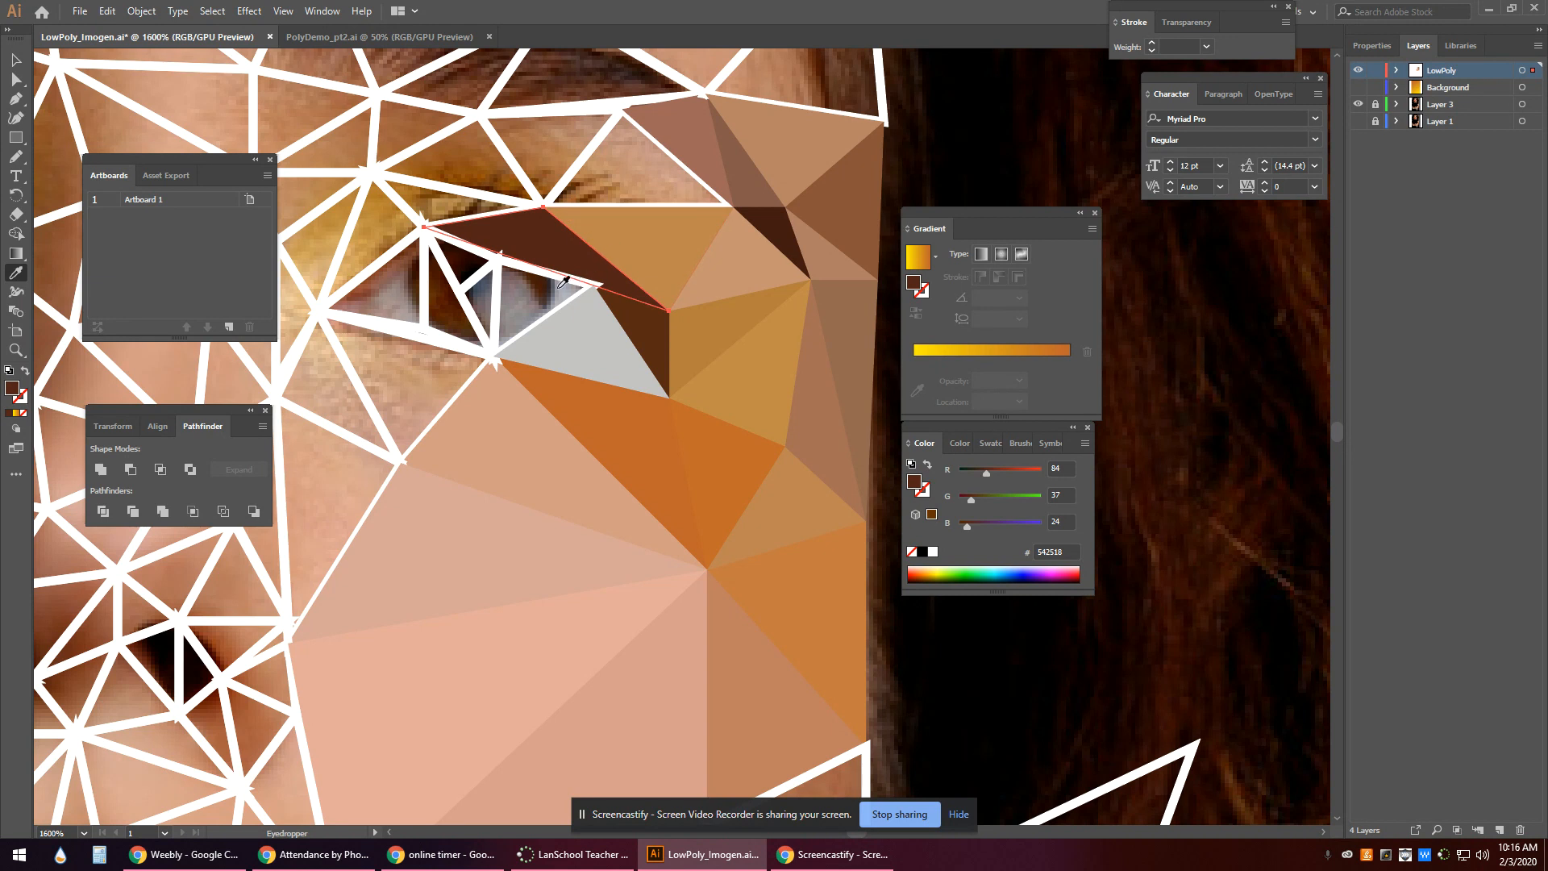
Fill the eye-white triangle between the iris and the outer corner with grey 8B7F83 sampled from the photo.
key("v")
left_click(516, 295)
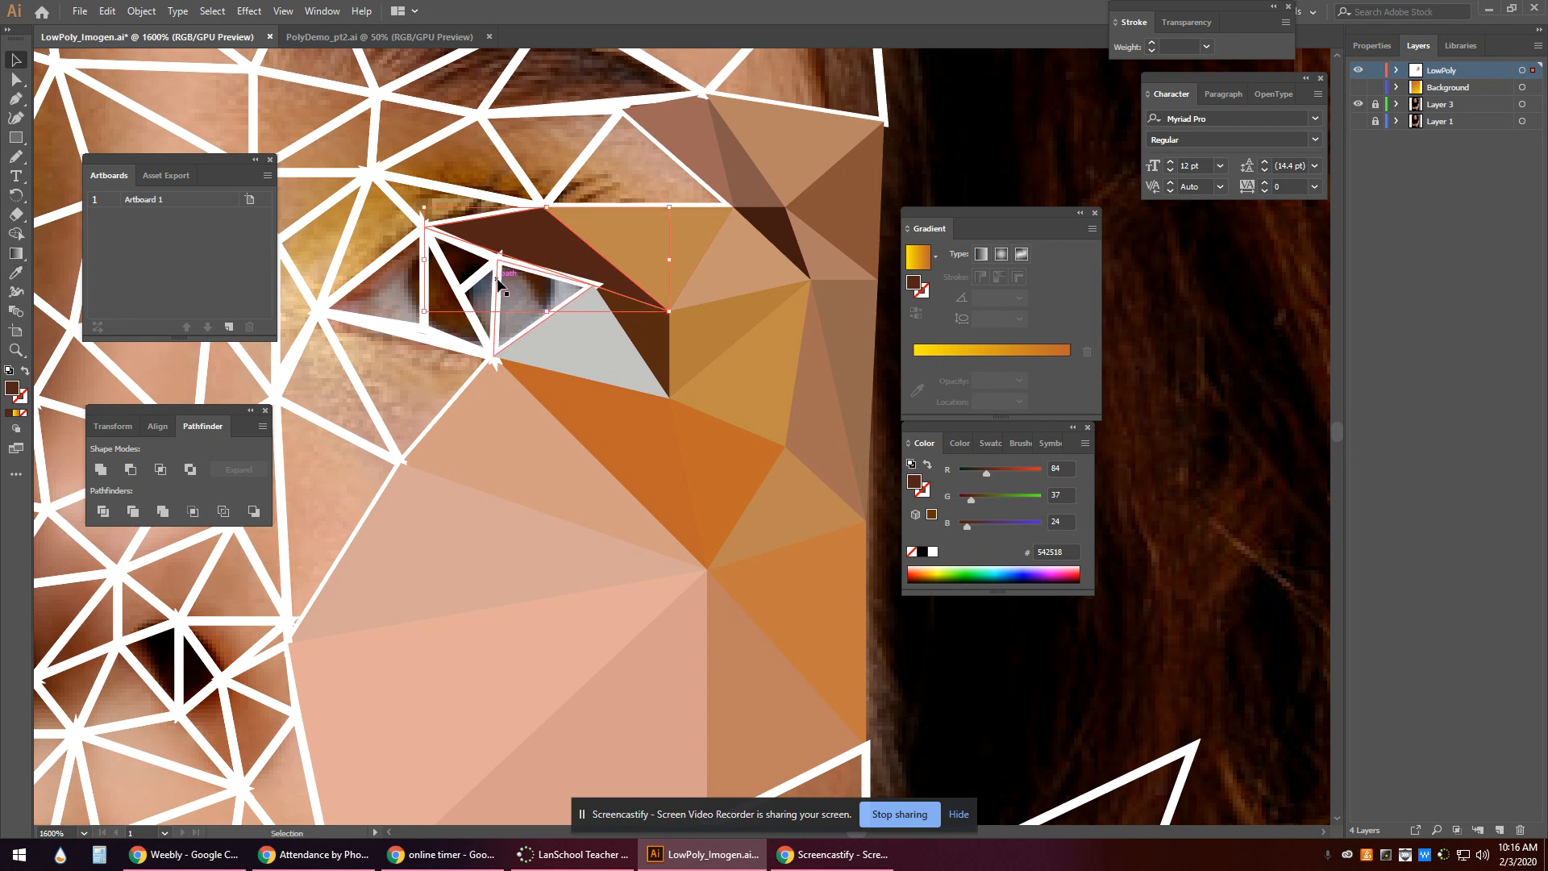
key("i")
left_click(516, 295)
Fill the small triangle at the iris's outer edge with photo-sampled grey and the brown iris triangle beside it with 571C07.
key("v")
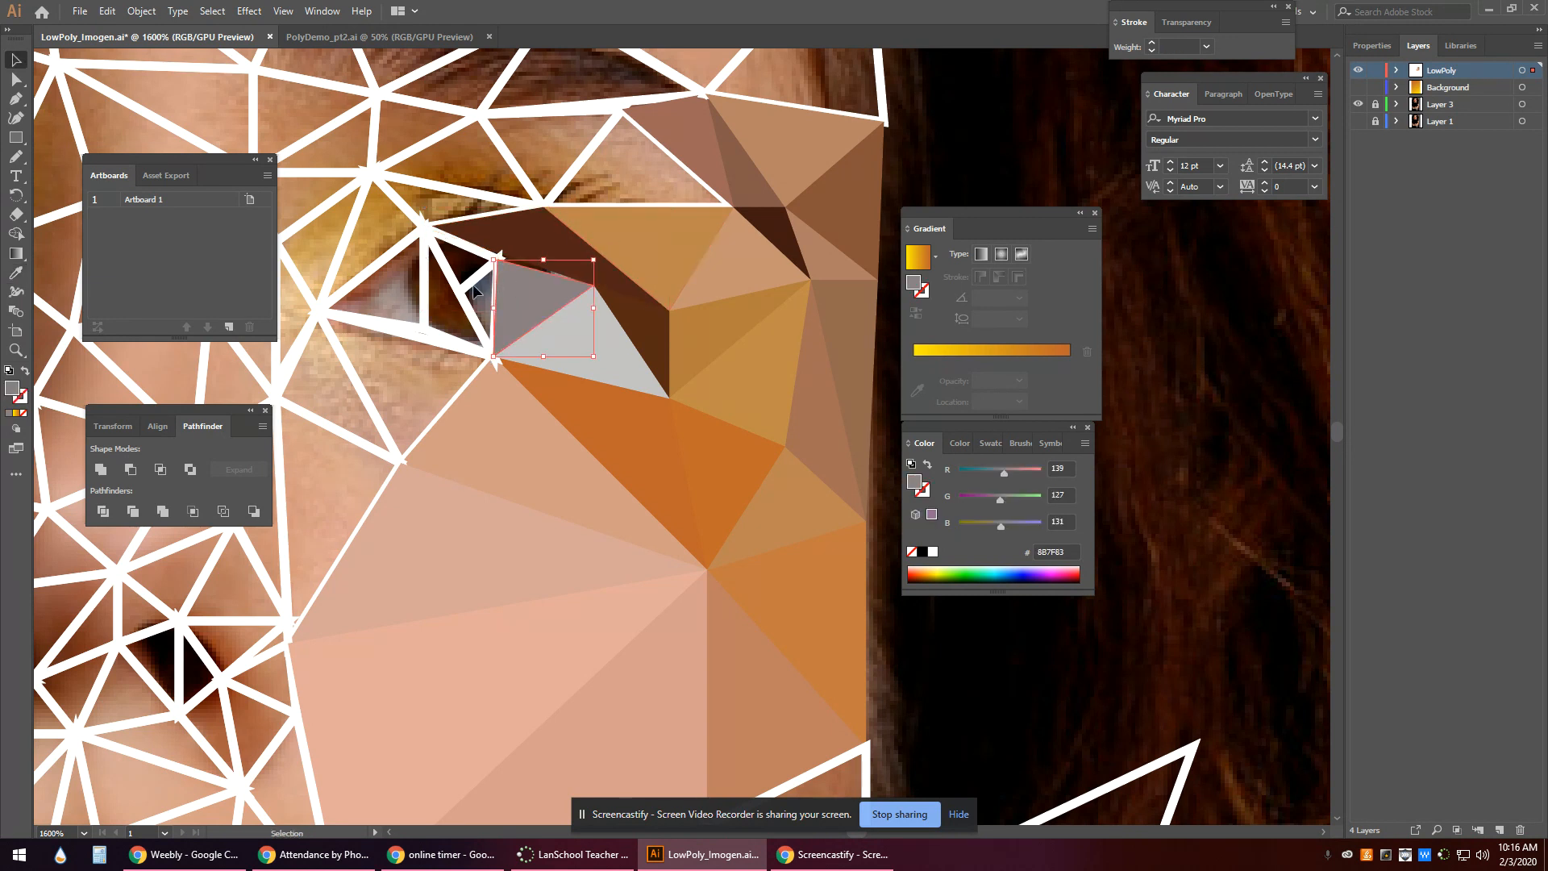
left_click(476, 286)
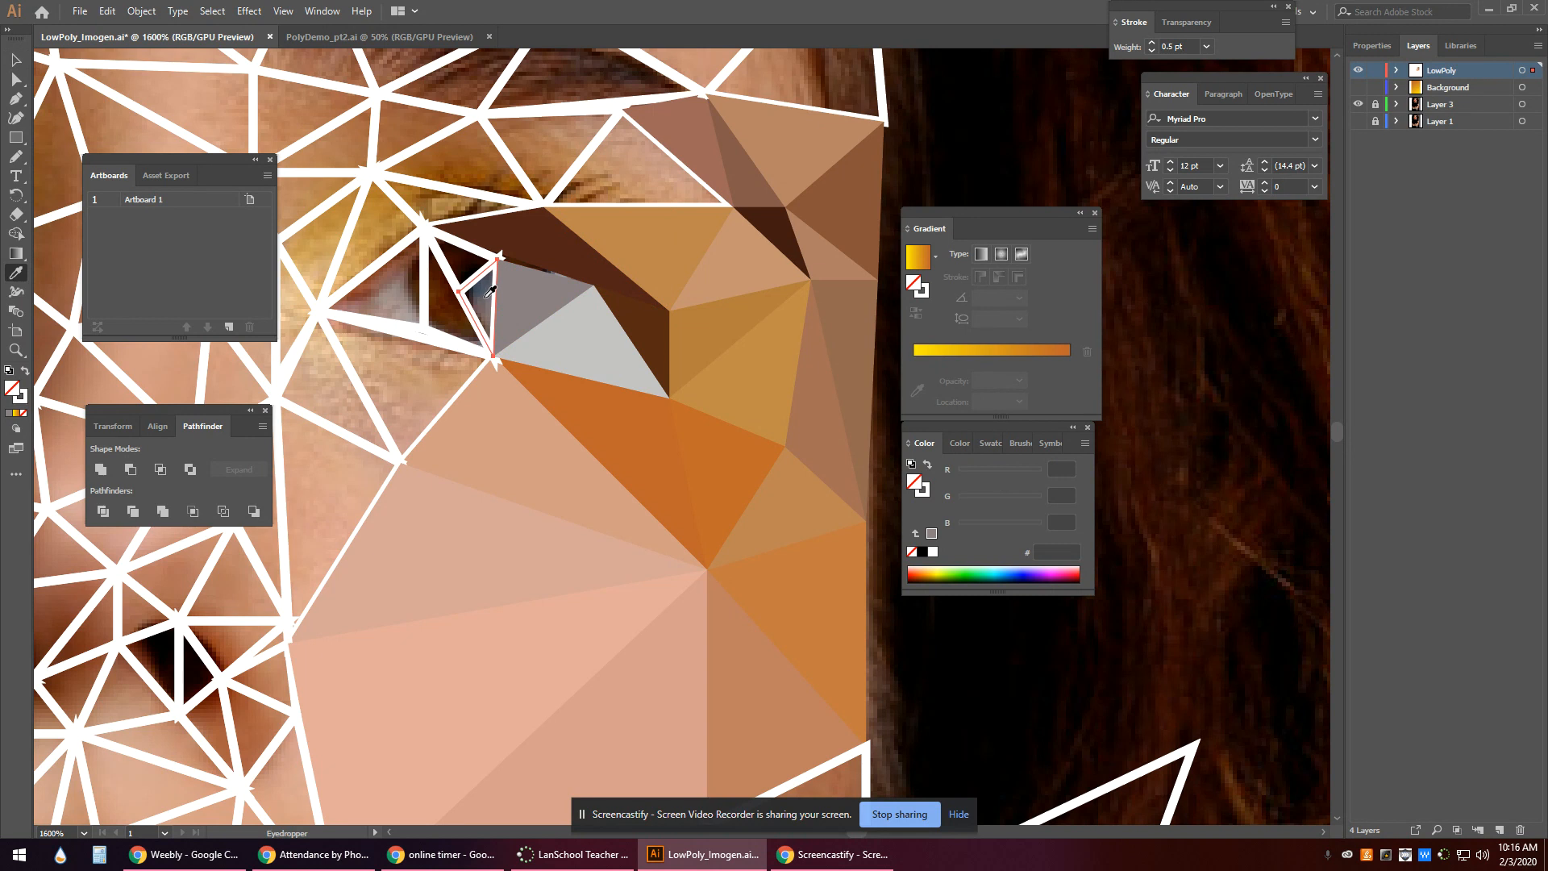
left_click(429, 306)
key("i")
left_click(447, 295)
Fill the pupil triangle with photo-sampled near-black and the inner eye-white triangle with grey 9C8B88.
key("v")
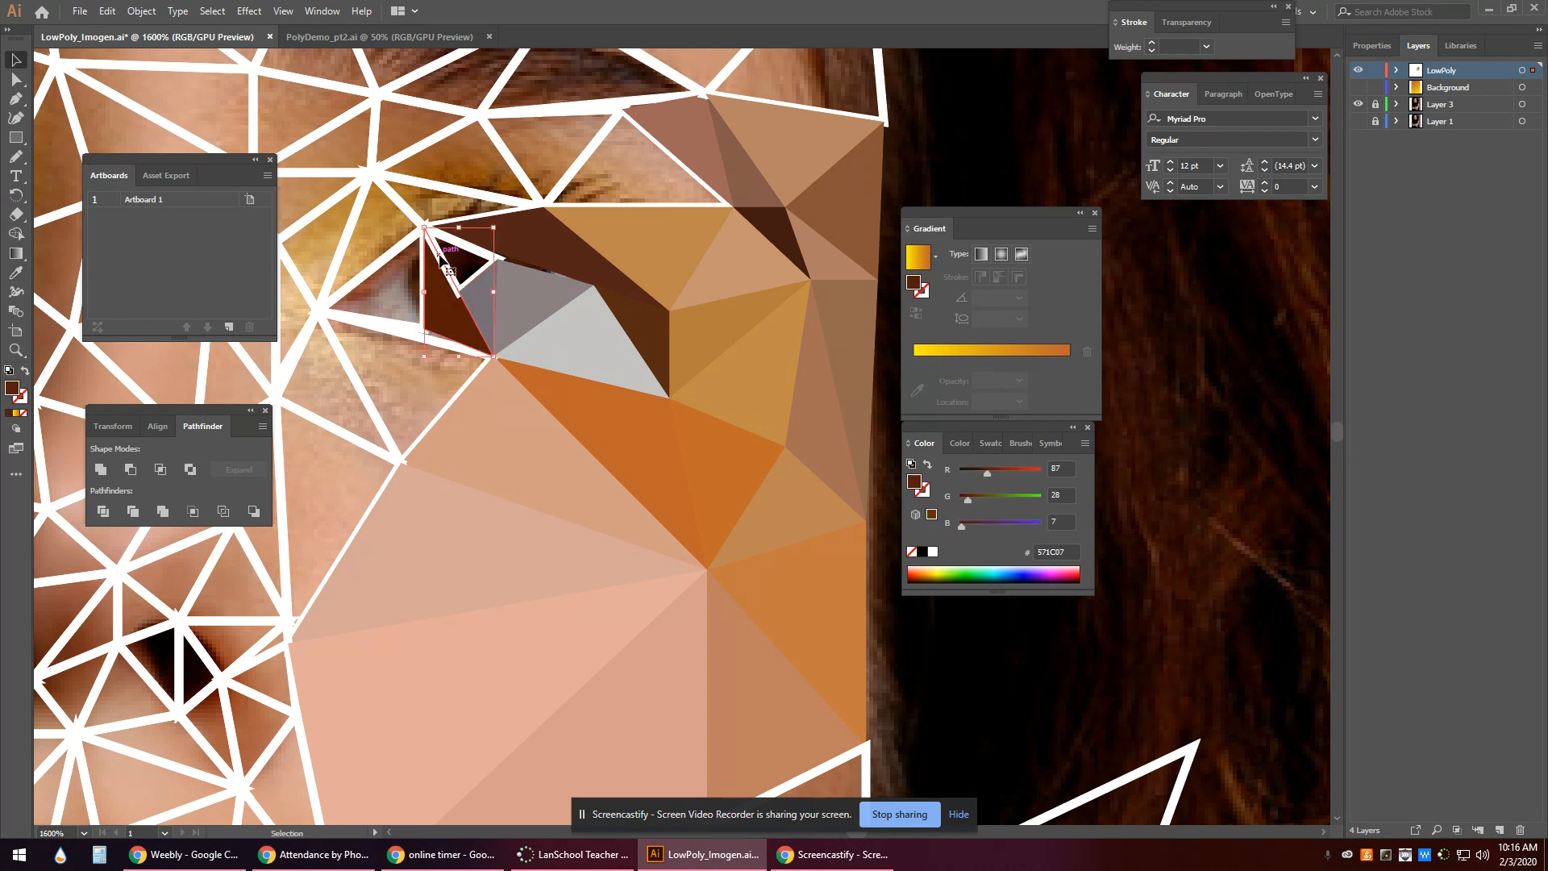
left_click(448, 260)
key("i")
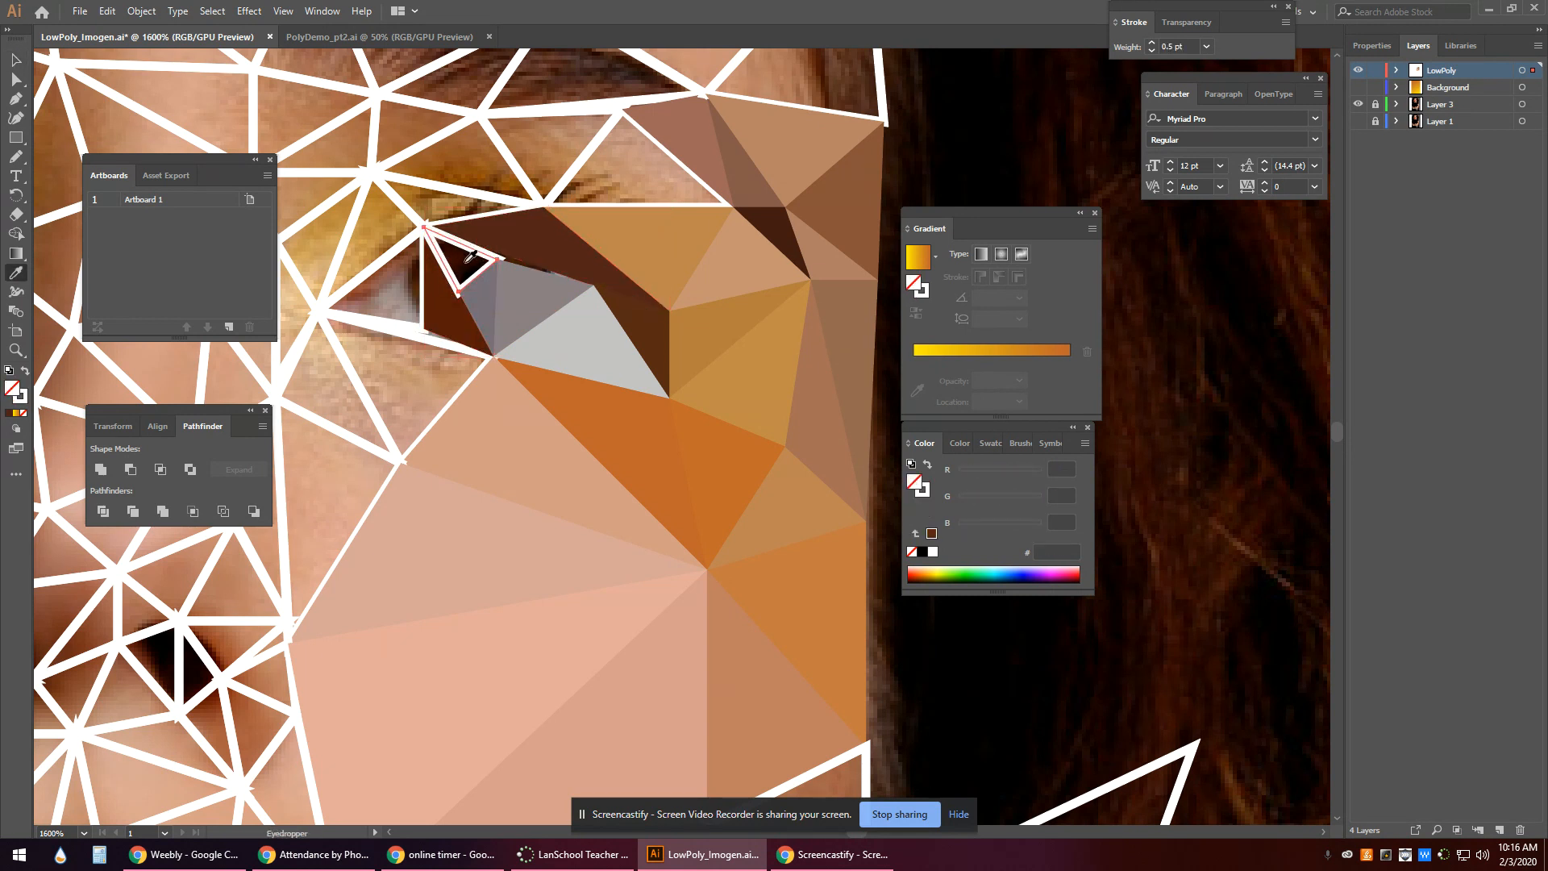
left_click(428, 266)
key("v")
left_click(374, 278)
key("i")
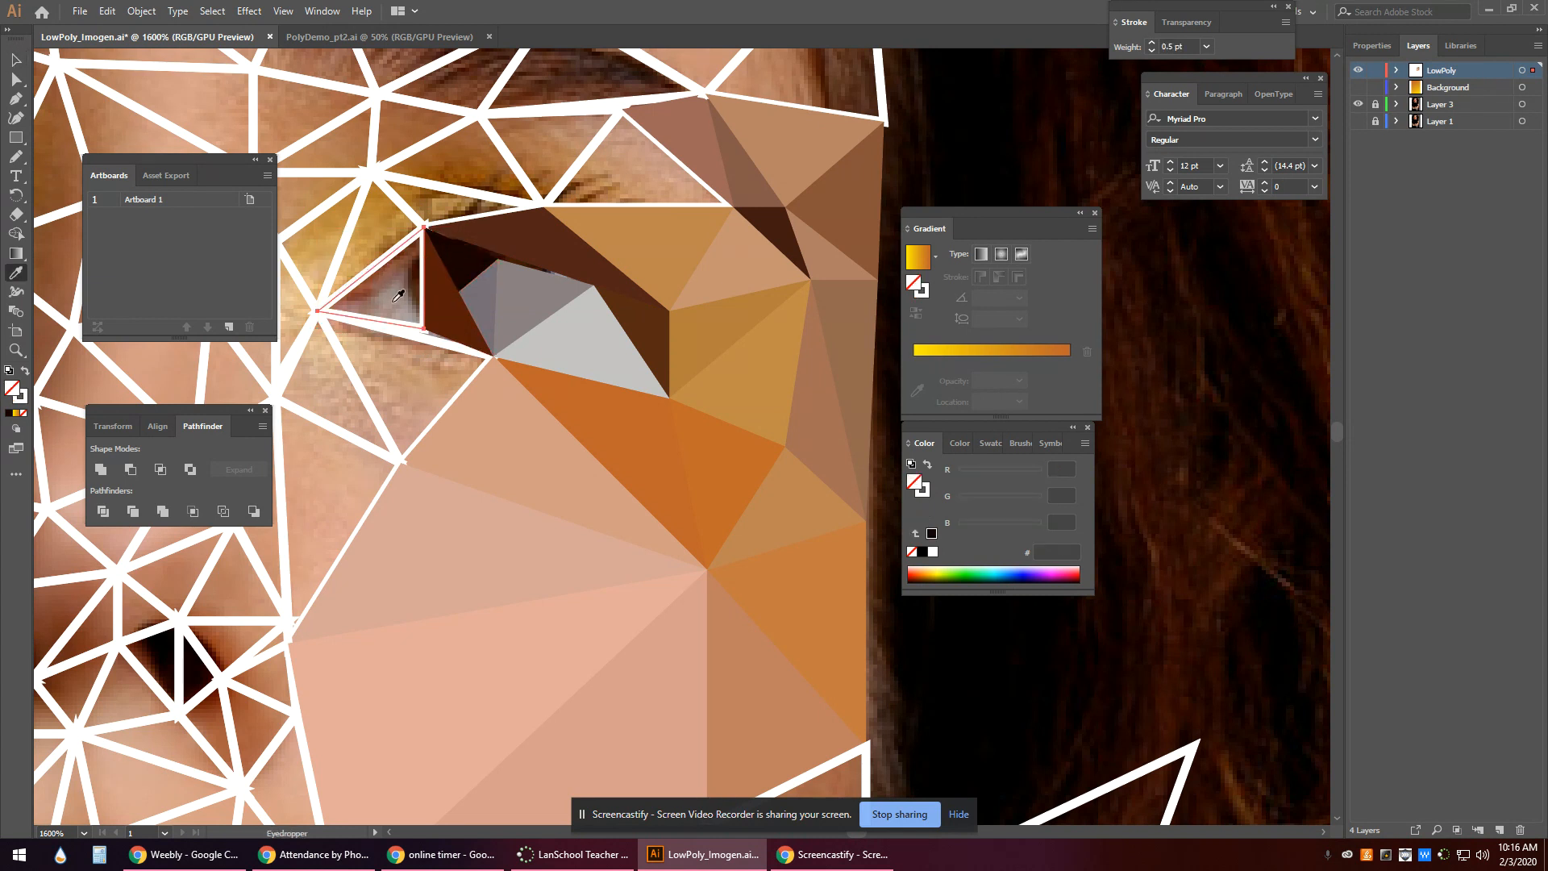
left_click(396, 293)
Fill the triangle directly under the eye with CB9F7C and the inner-cheek triangle beside the nose with DCA48E, both sampled from the photo.
key("v")
left_click(404, 335)
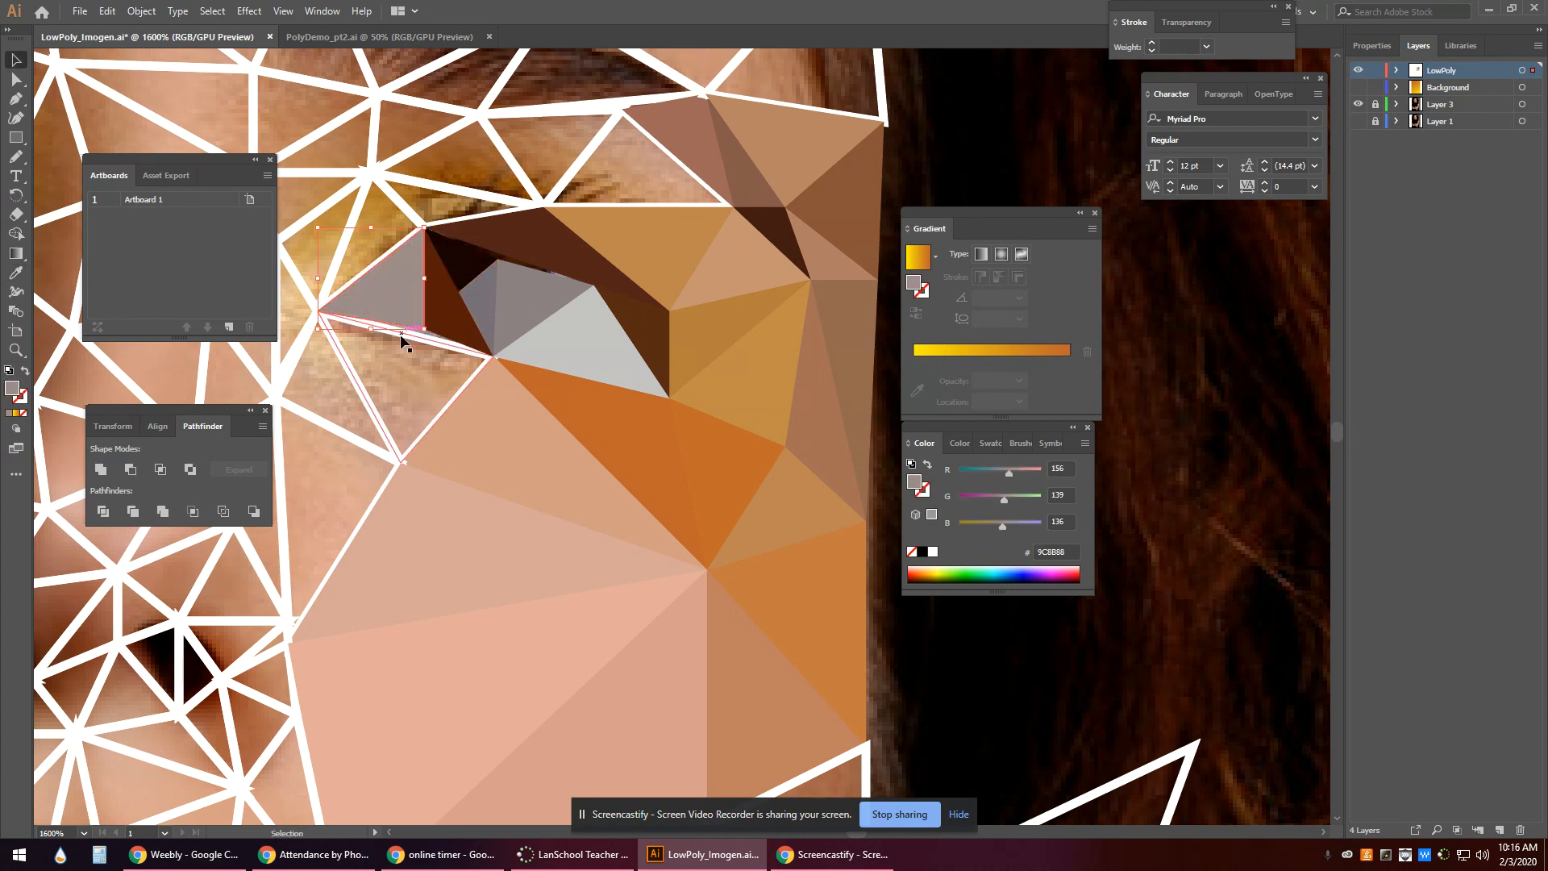
key("i")
left_click(418, 379)
key("v")
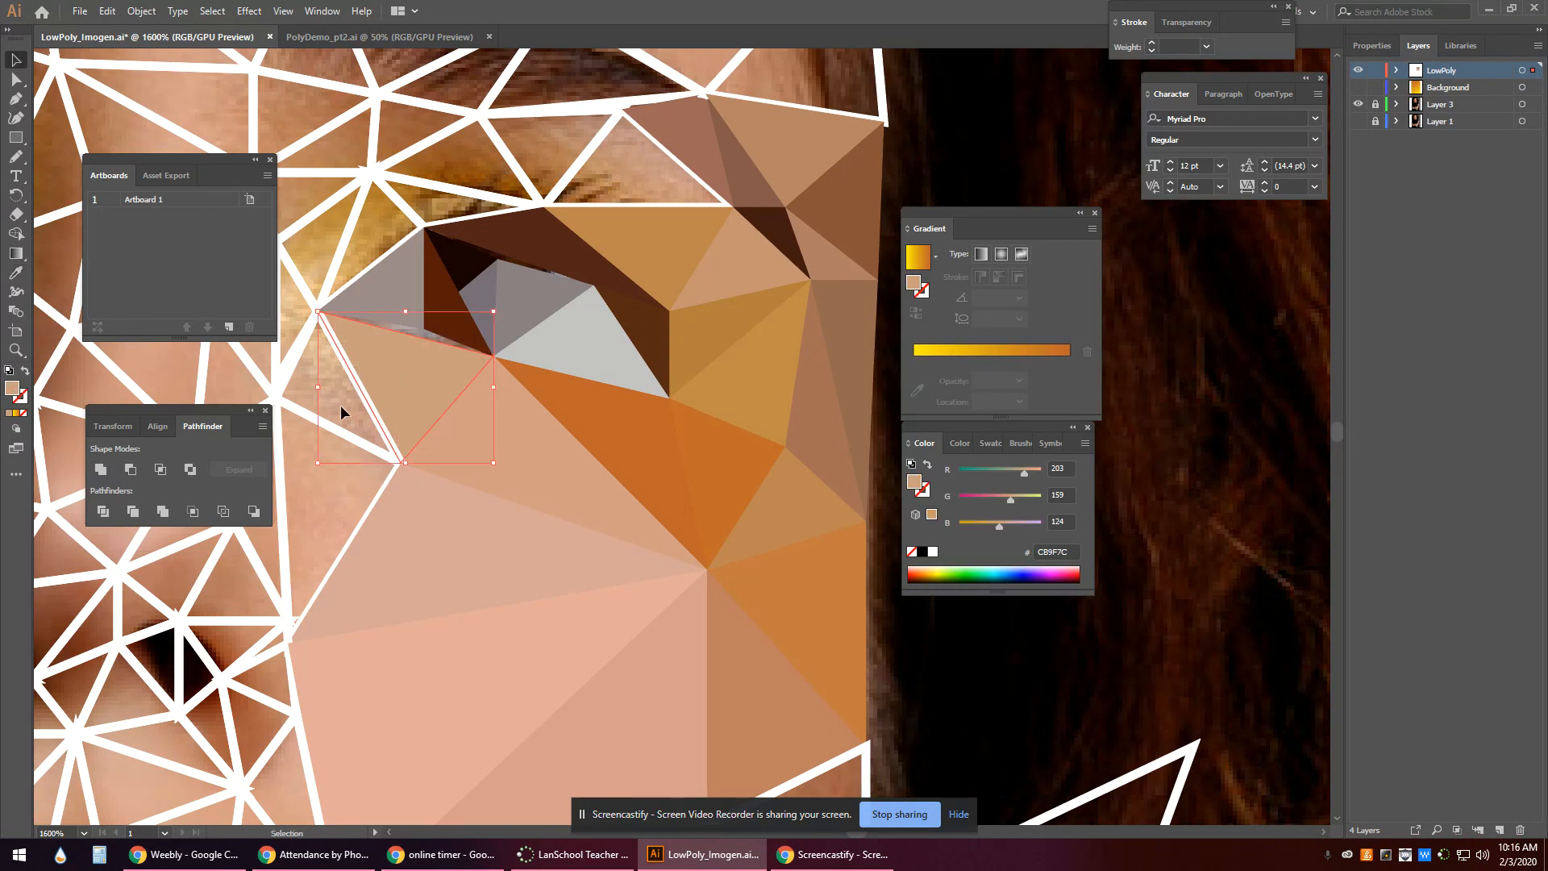
left_click(334, 431)
key("i")
left_click(330, 492)
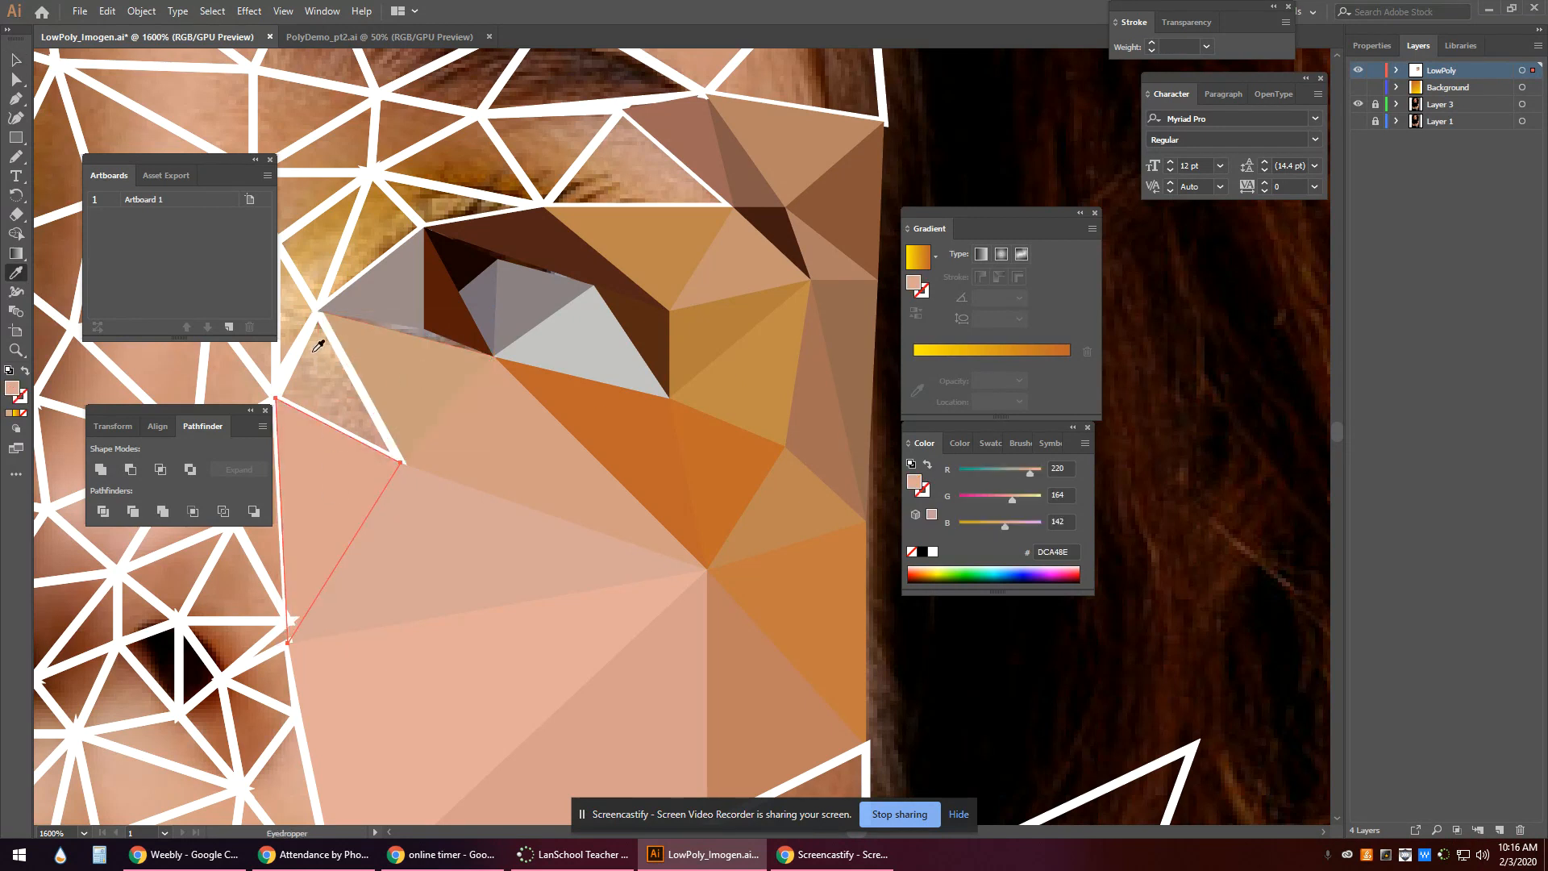
Fill the triangle below the inner eye corner with C59F80 and the narrow triangle on its nose side with photo-sampled light tan.
key("v")
left_click(305, 350)
key("i")
left_click(328, 360)
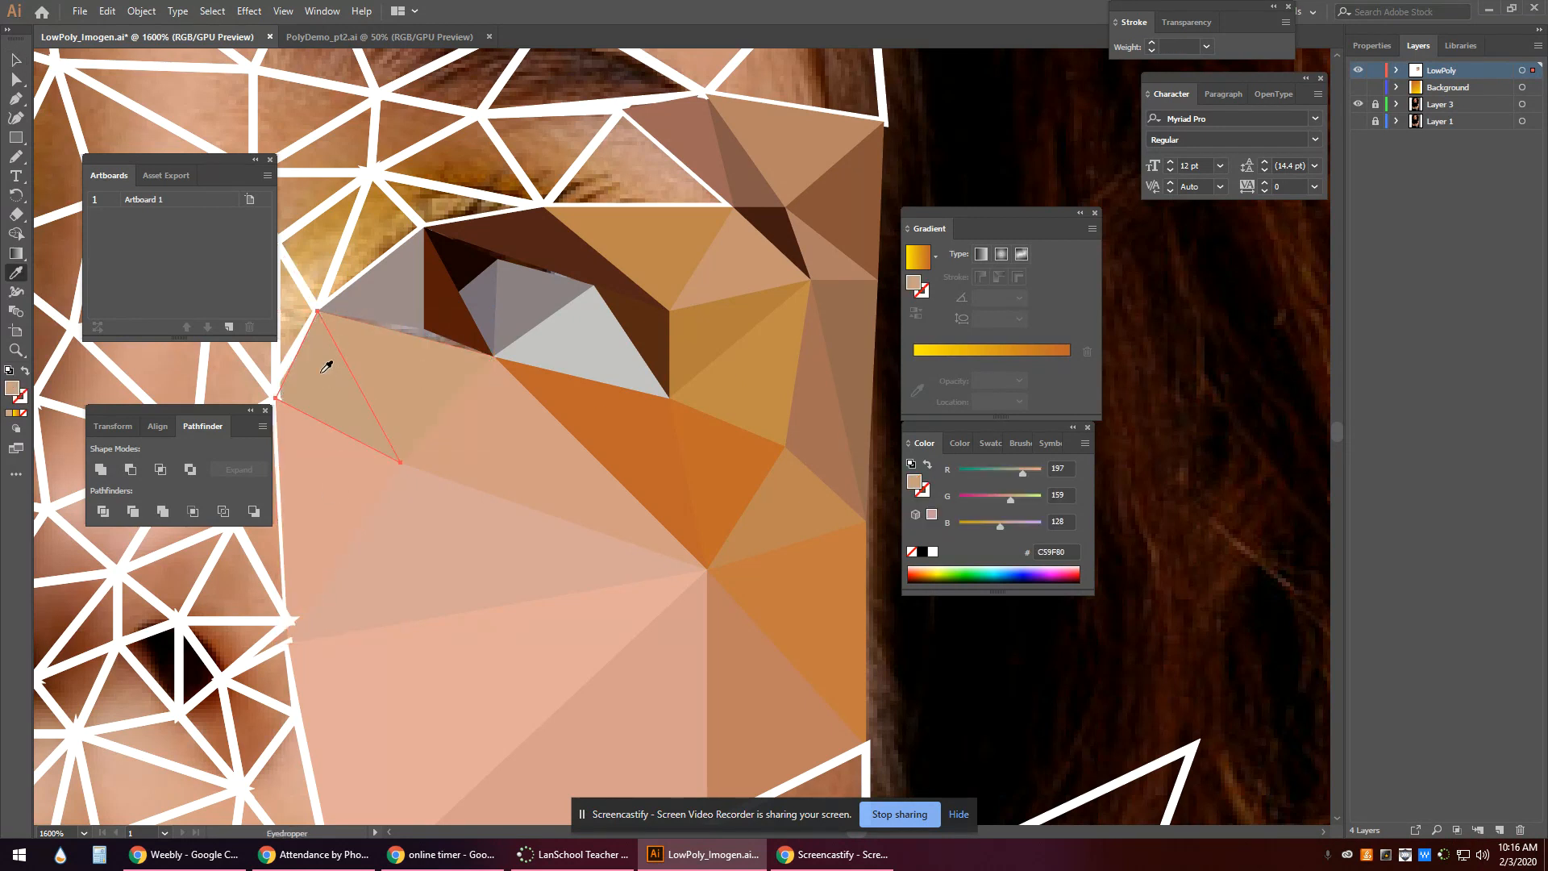
key("v")
left_click(298, 284)
key("i")
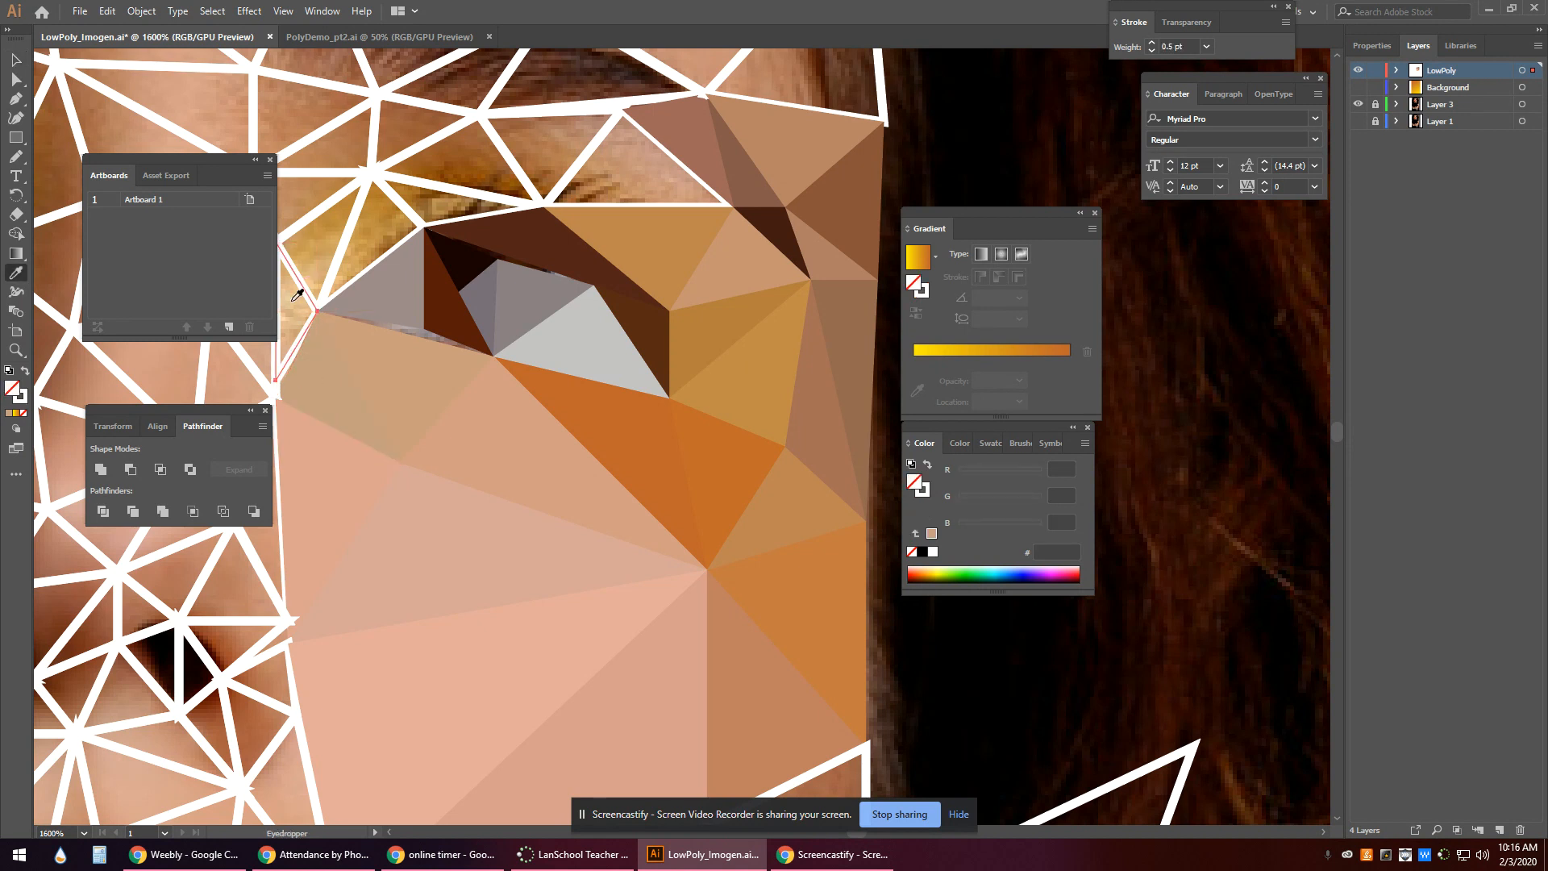
left_click(293, 302)
Fill the triangle above the inner eye corner with photo-sampled golden tan and the thin triangle above the upper eyelid with AC8448.
key("v")
left_click(334, 270)
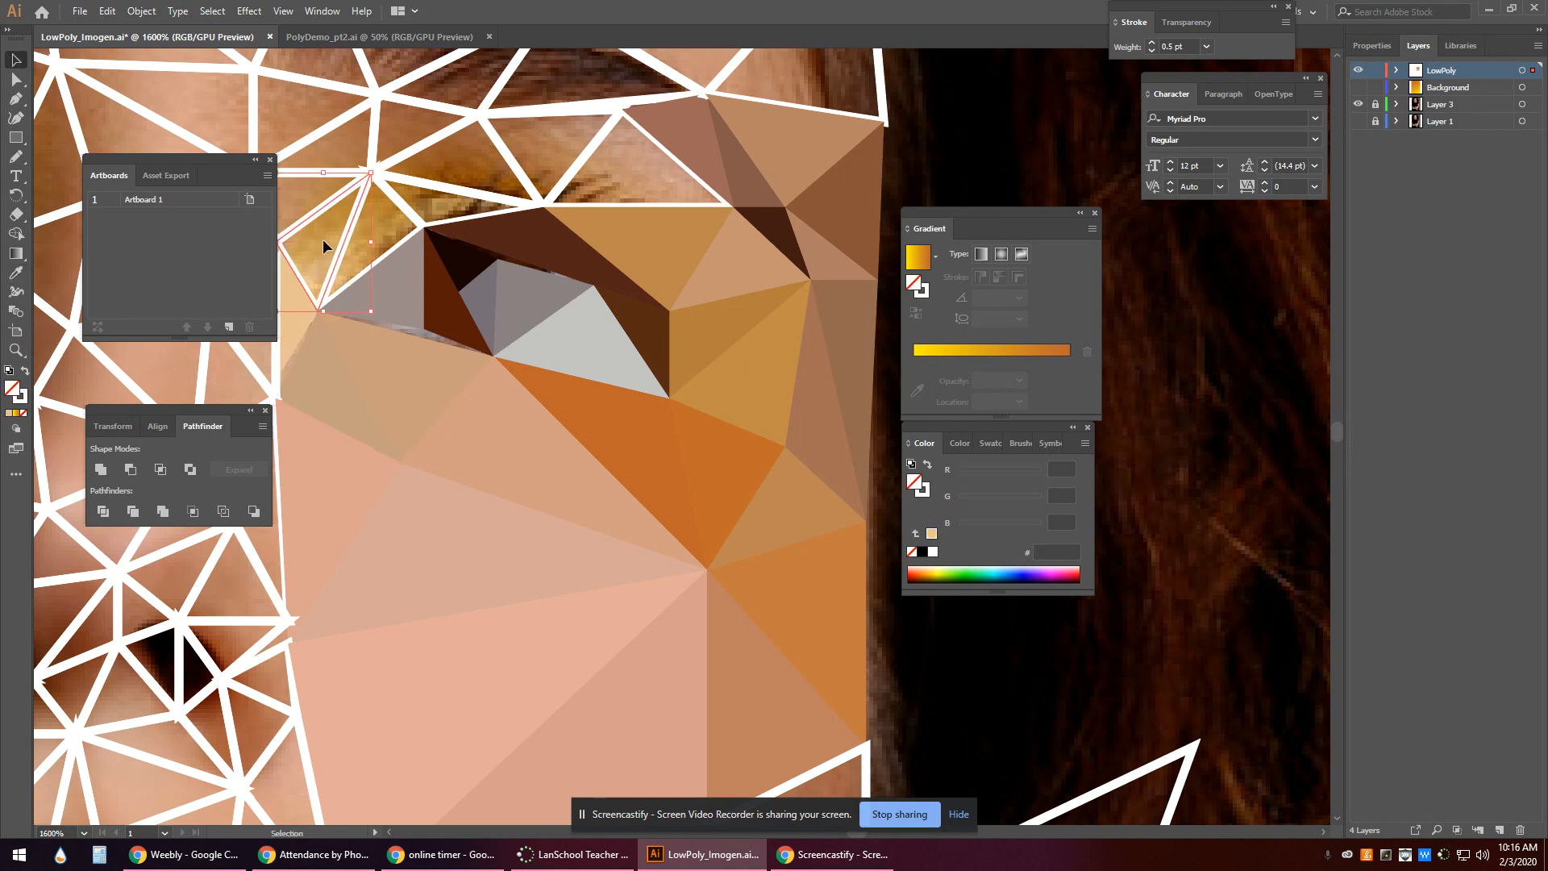
key("i")
left_click(332, 246)
key("v")
left_click(403, 212)
key("i")
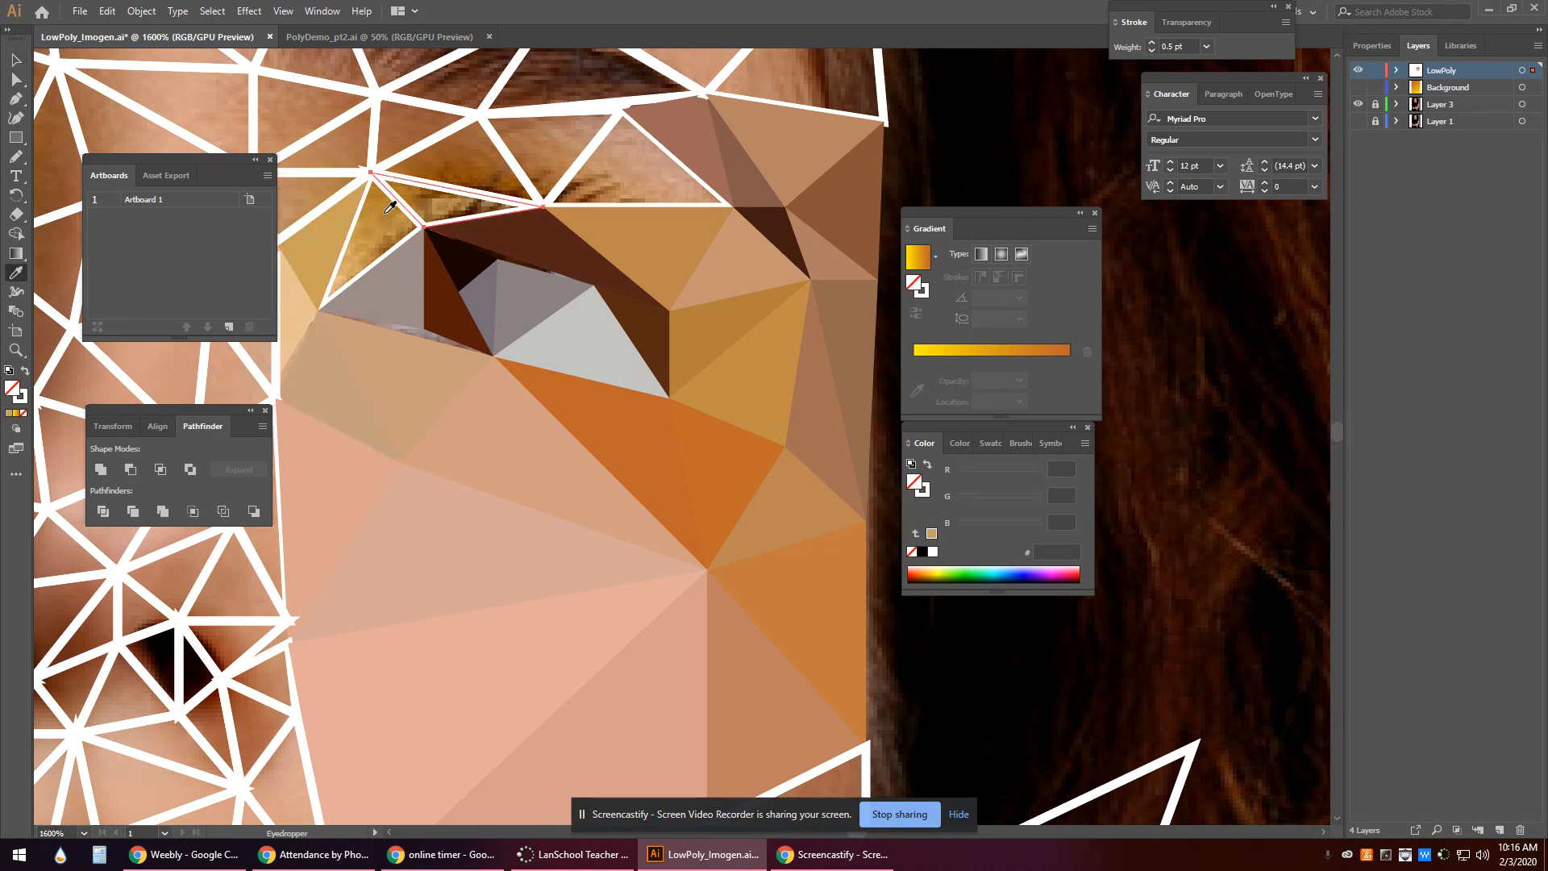
left_click(442, 199)
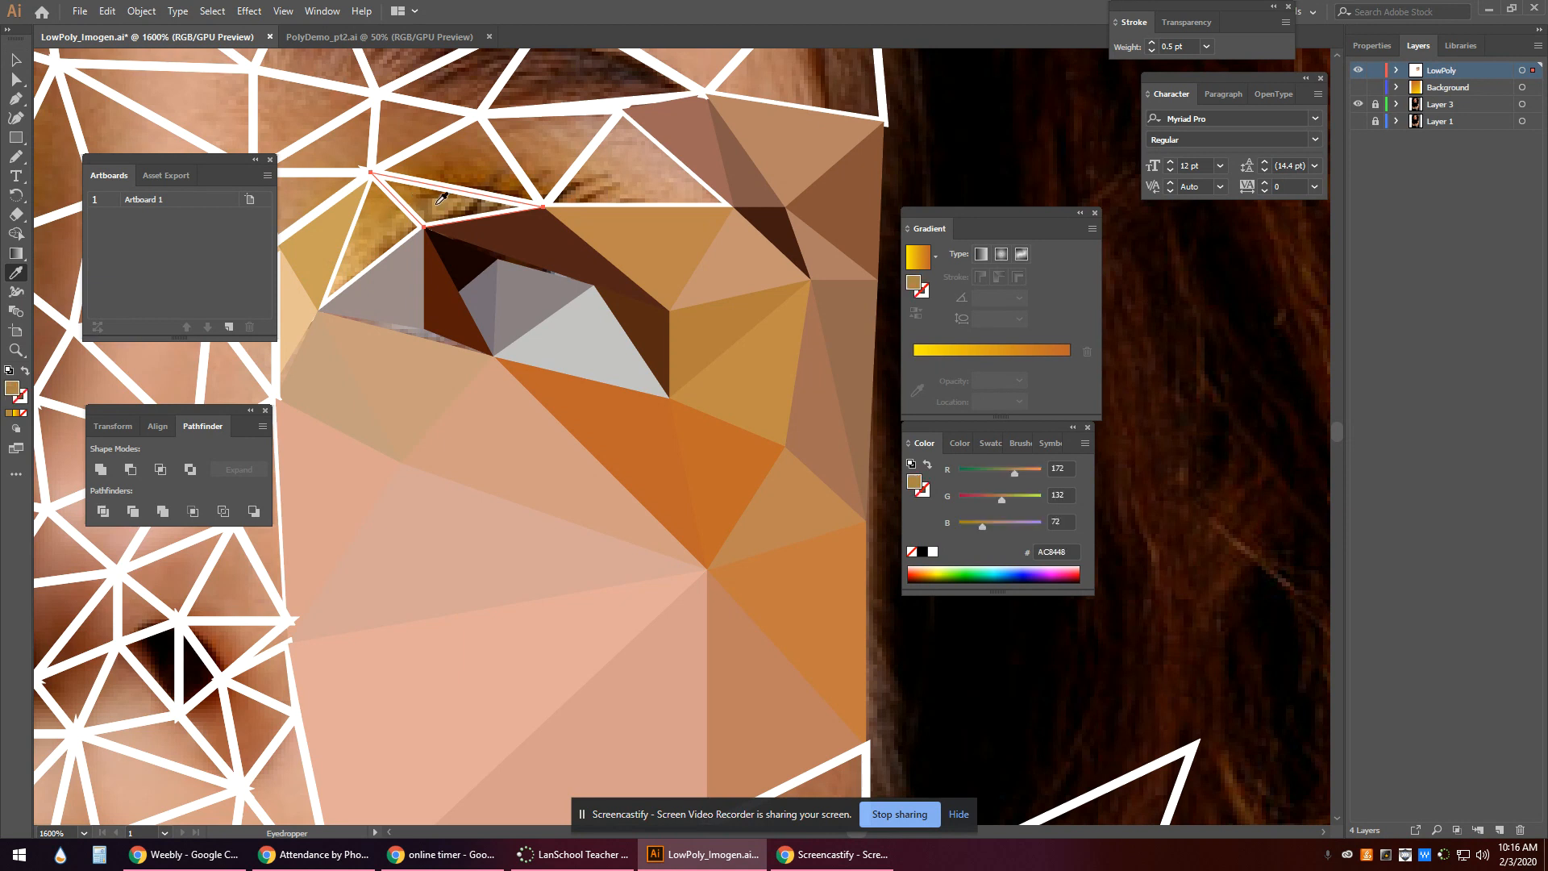
Fill the remaining inner-eyelid triangle next to the eye white with golden brown BB8A3C sampled from the photo.
key("v")
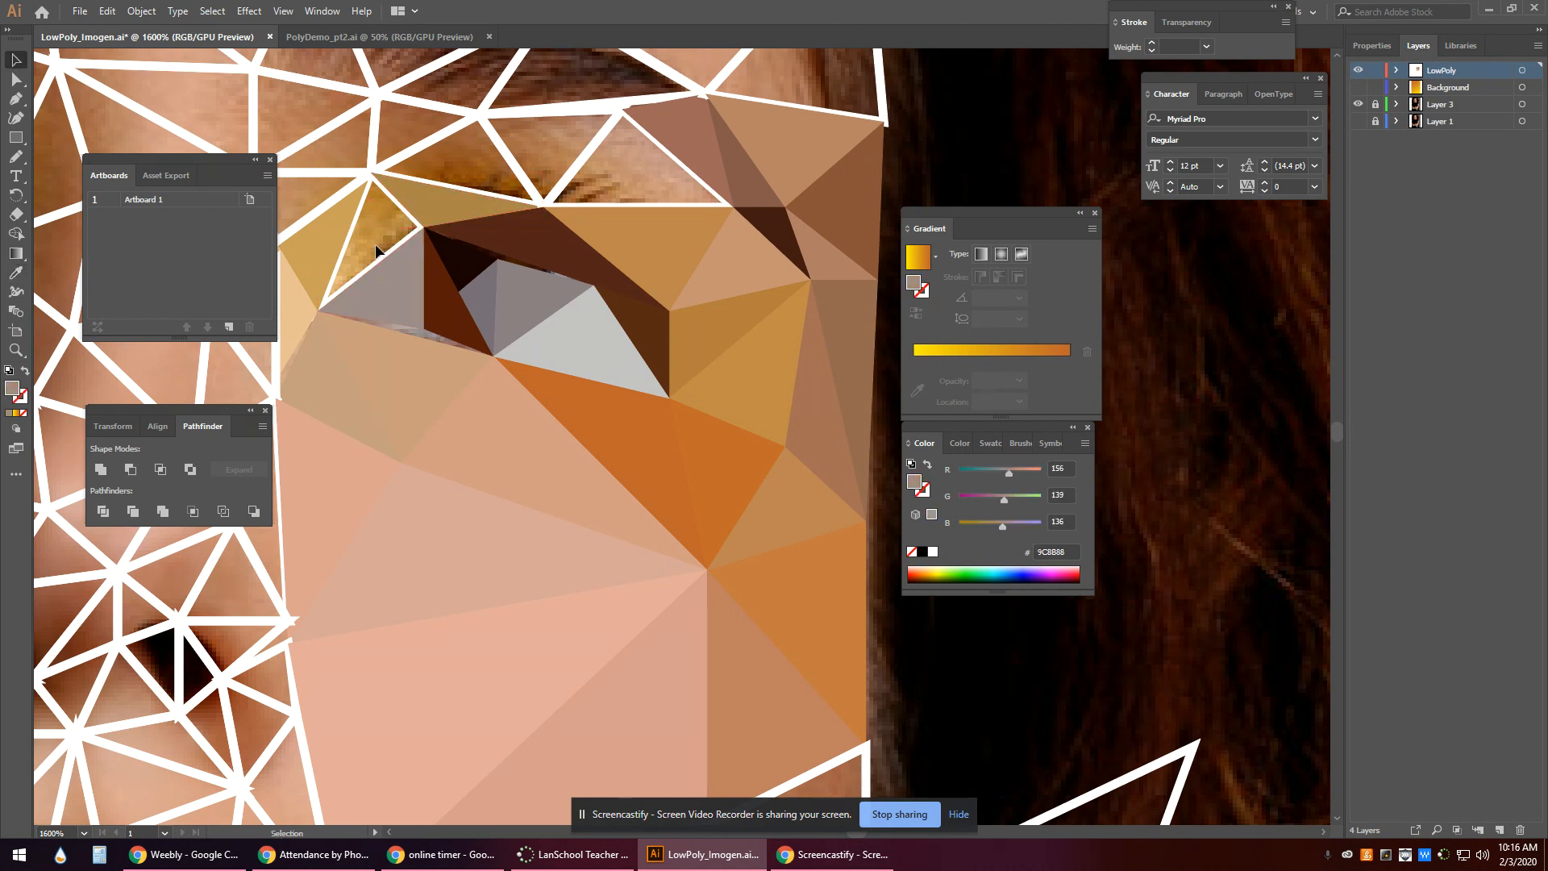
left_click(394, 274)
key("ctrl+z")
key("ctrl+z")
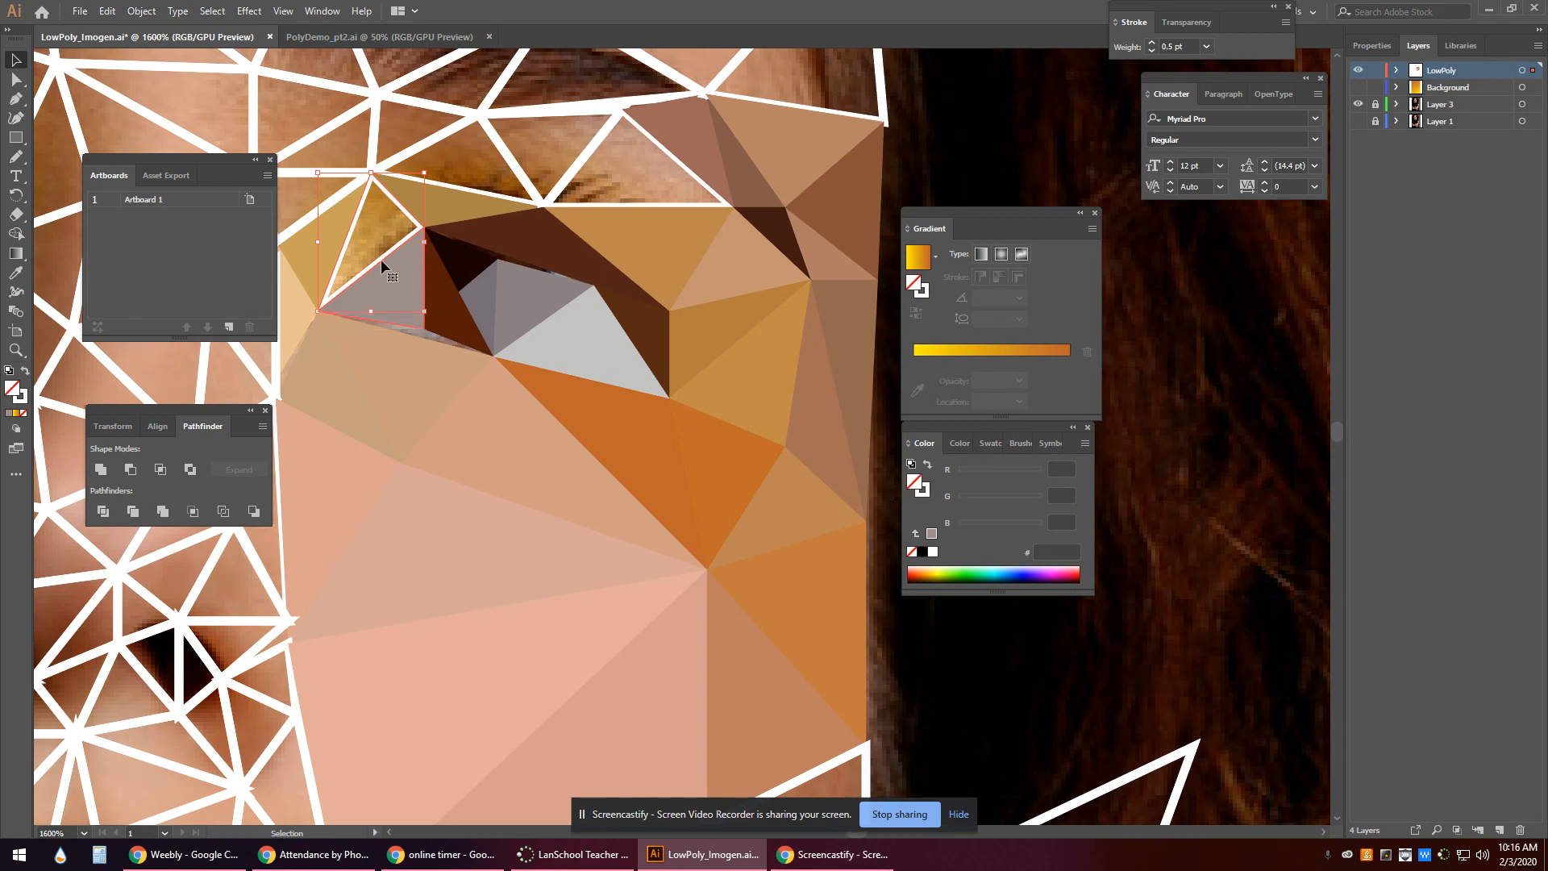
key("i")
left_click(382, 215)
Fill the triangle between the inner eyelid and the eyebrow with brown 92511C sampled from the photo.
key("v")
left_click(420, 155)
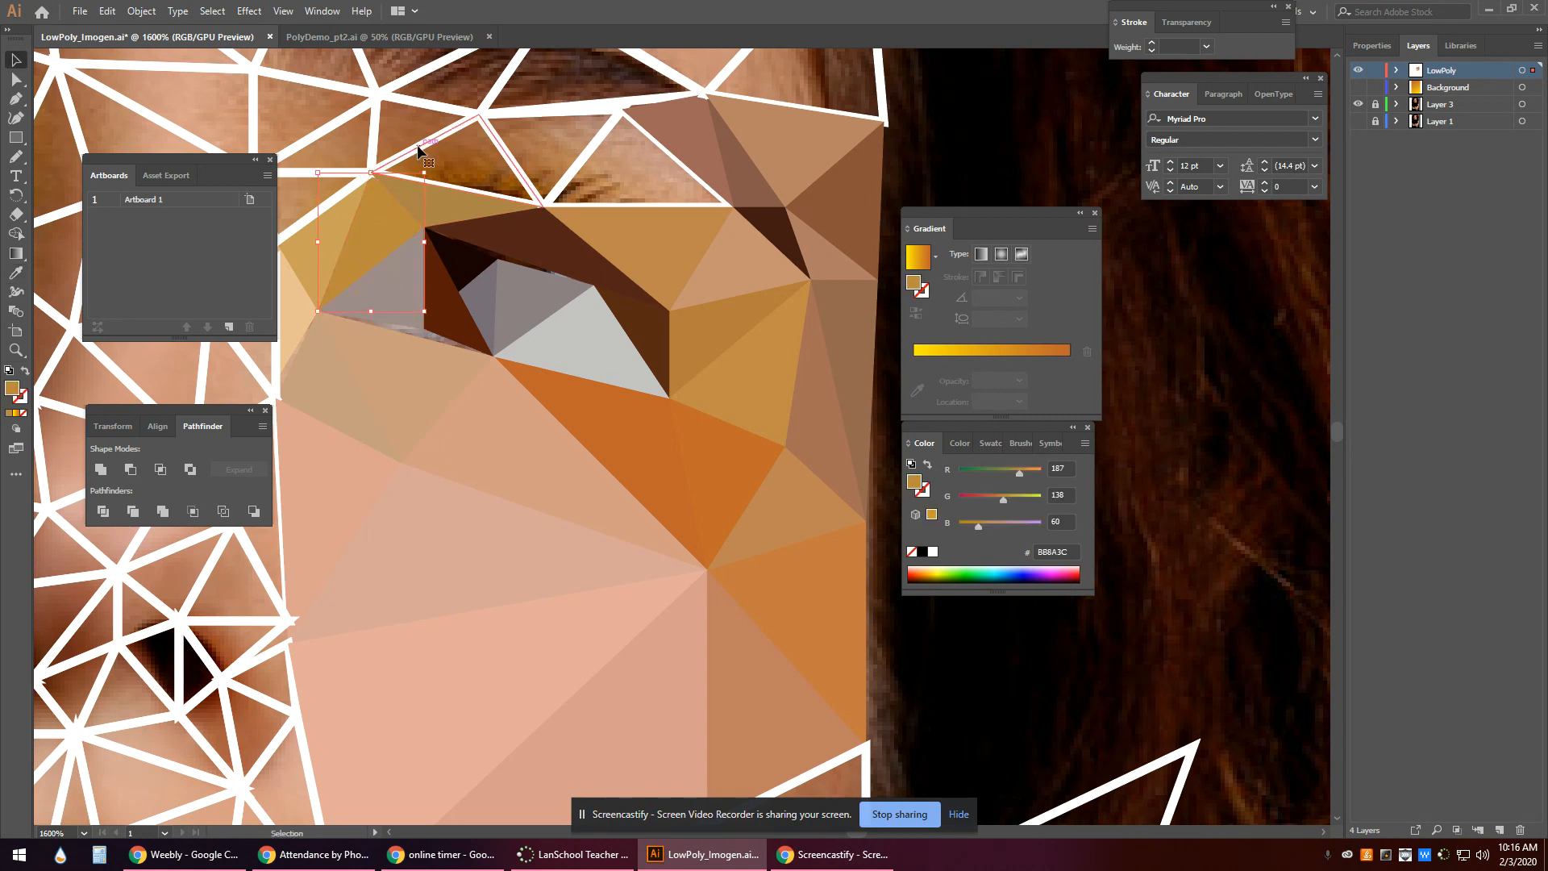
key("i")
left_click(470, 161)
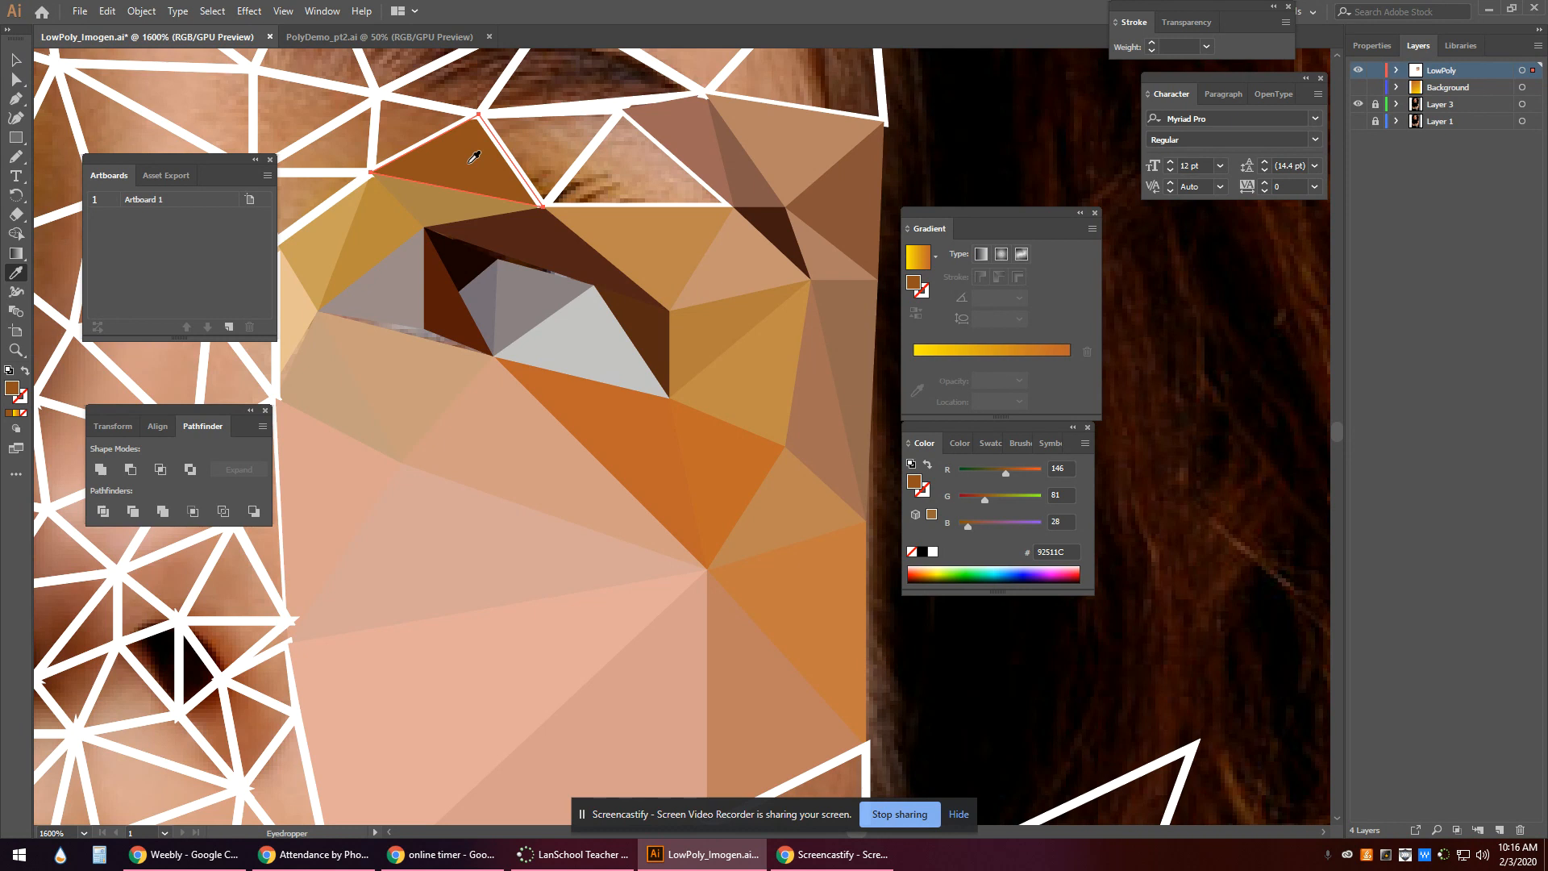
key("n")
key("b")
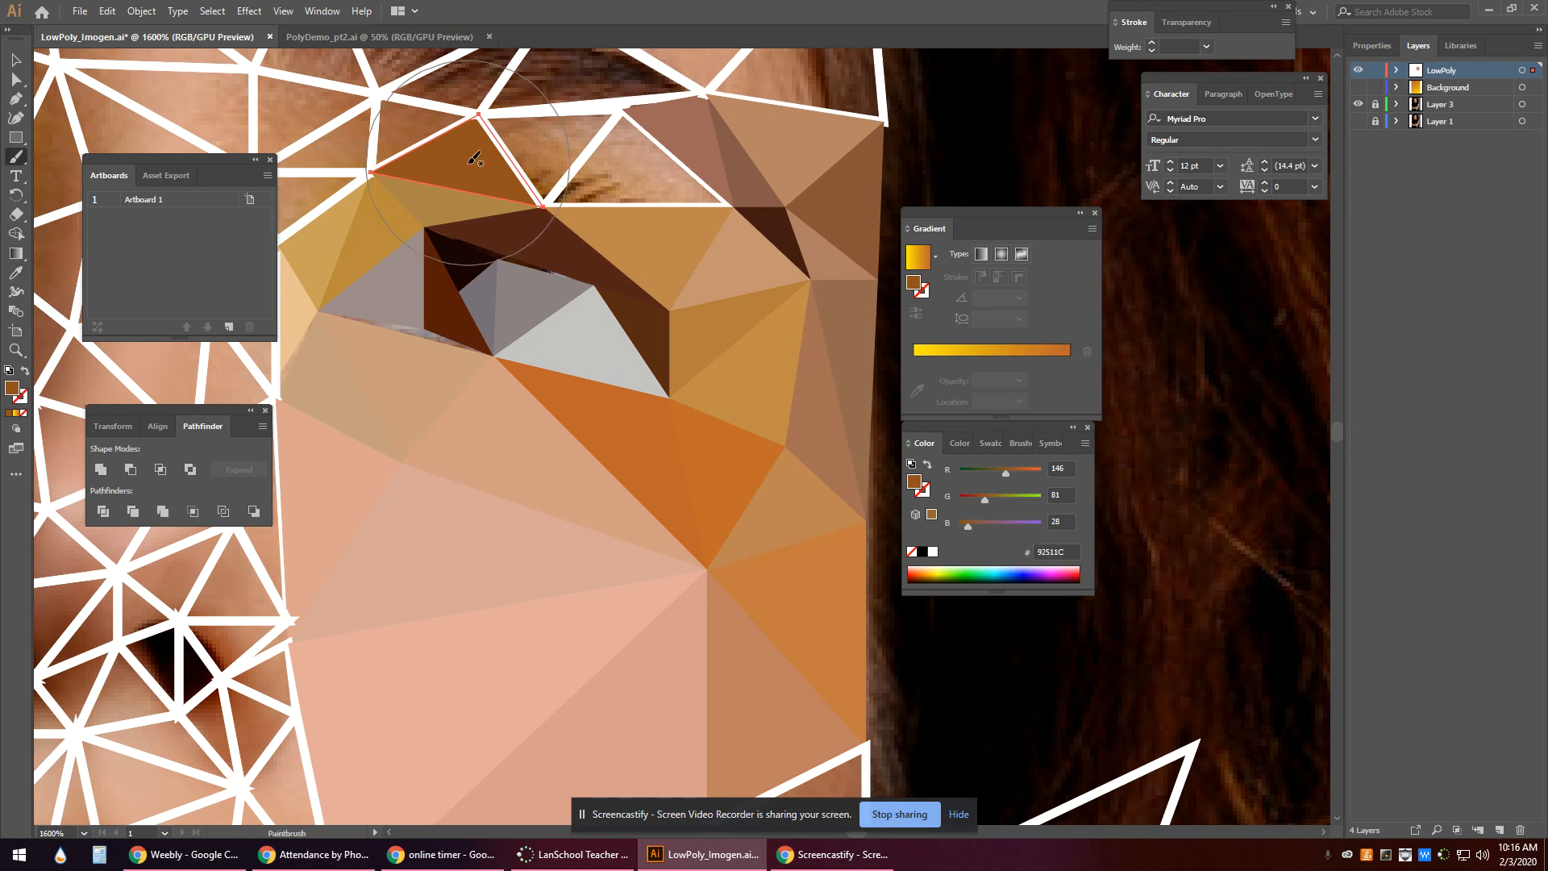
Fill the downward-pointing triangle under the mid brow with B27A51 and the upright triangle beside it with C48F73, sampled from the photo.
key("v")
left_click(535, 118)
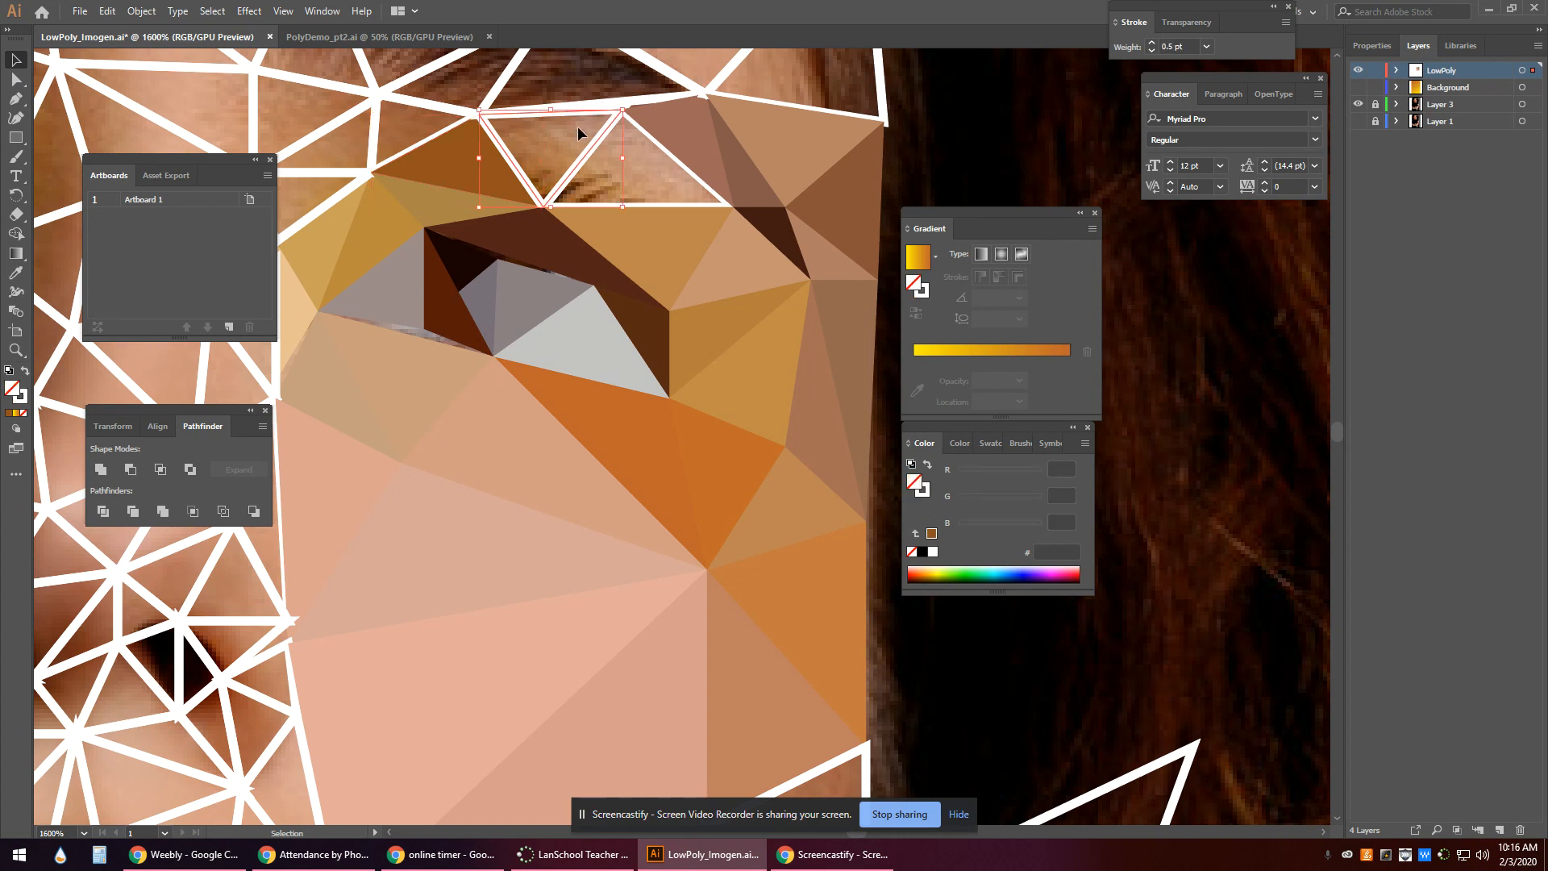
key("i")
left_click(564, 138)
key("v")
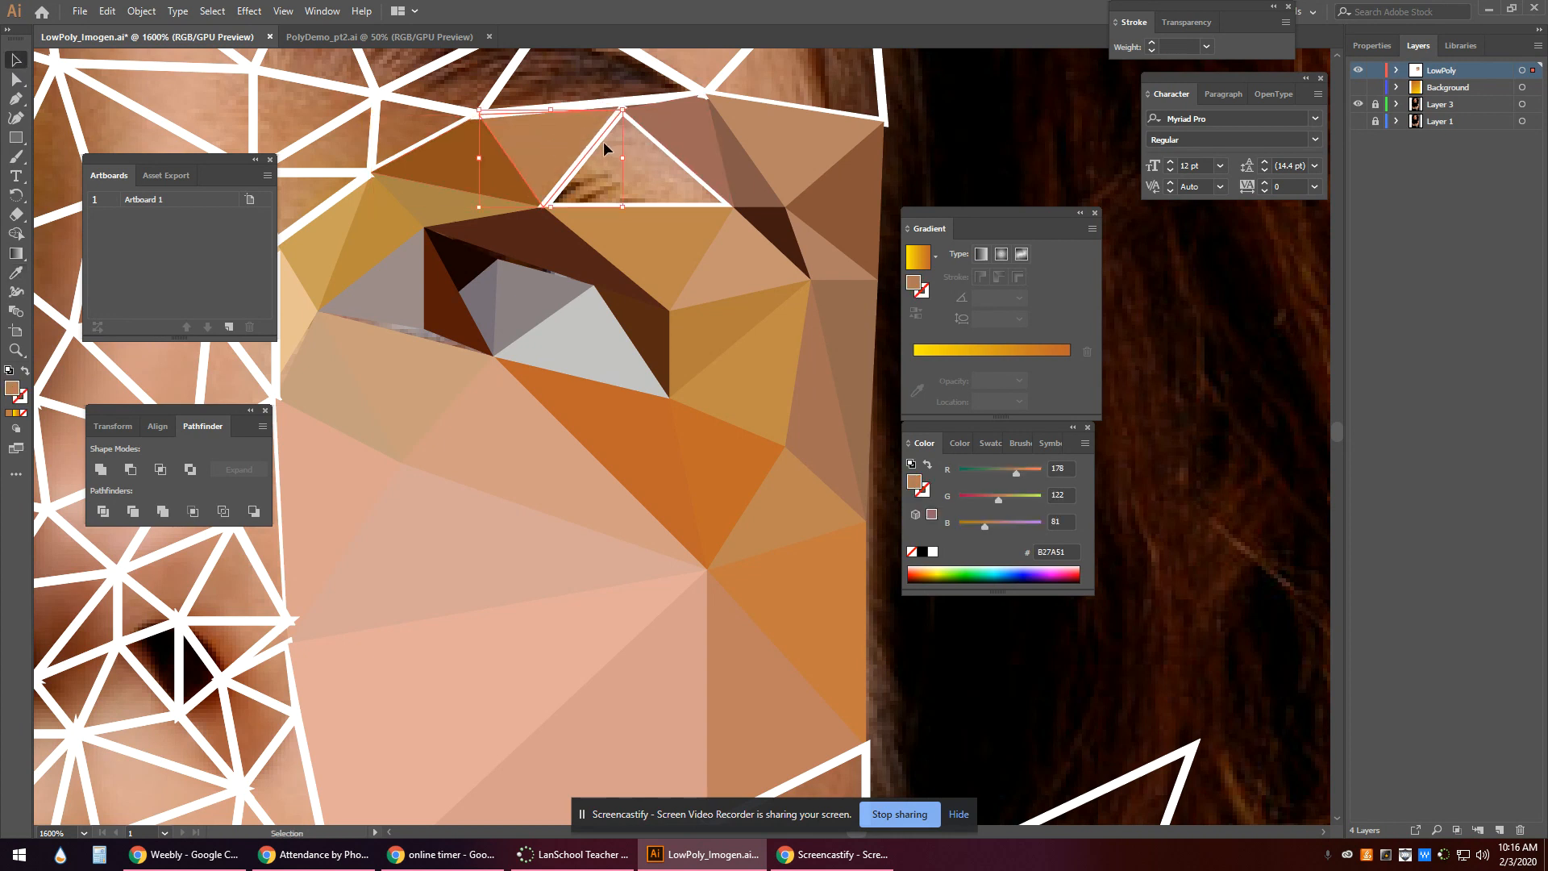
left_click(593, 198)
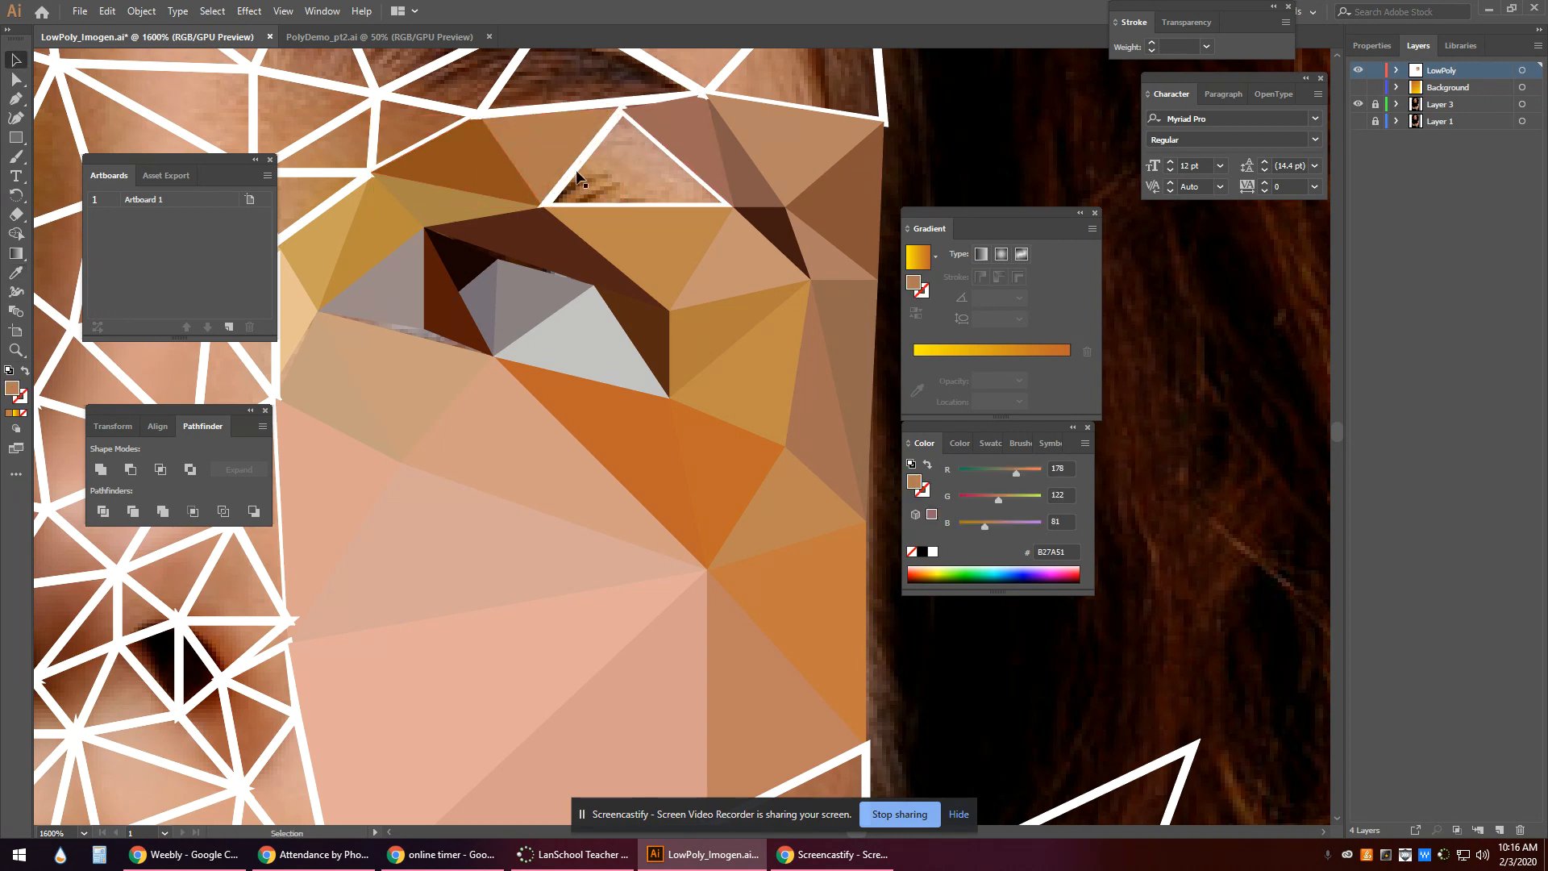
left_click(577, 177)
key("i")
left_click(645, 166)
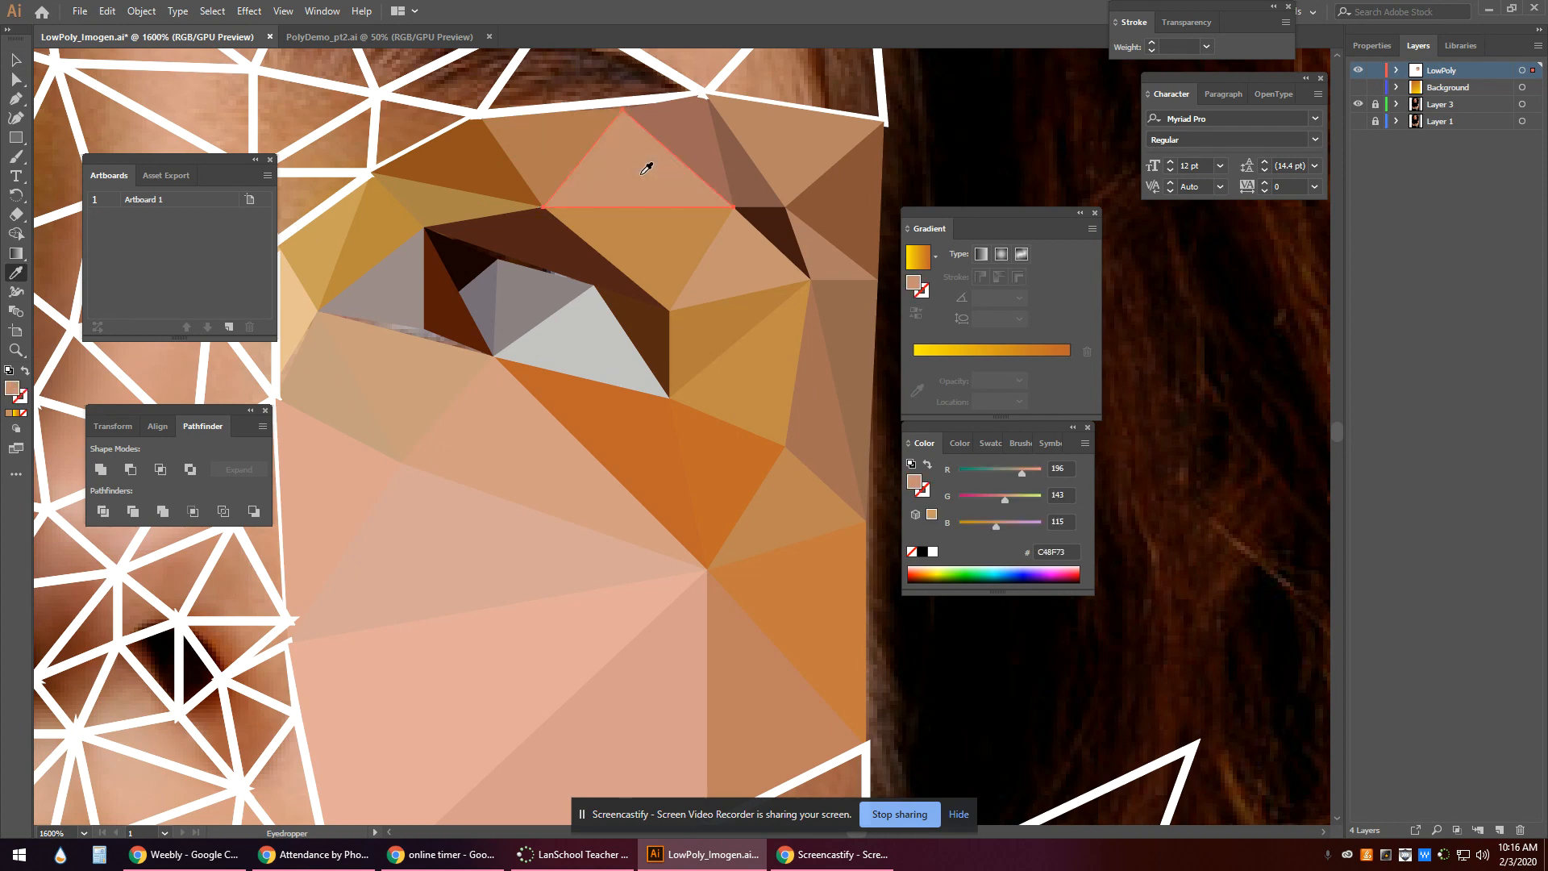
Hide Layer 3 and preview the filled triangles against the Background layer, leaving Background hidden.
left_click(1358, 105)
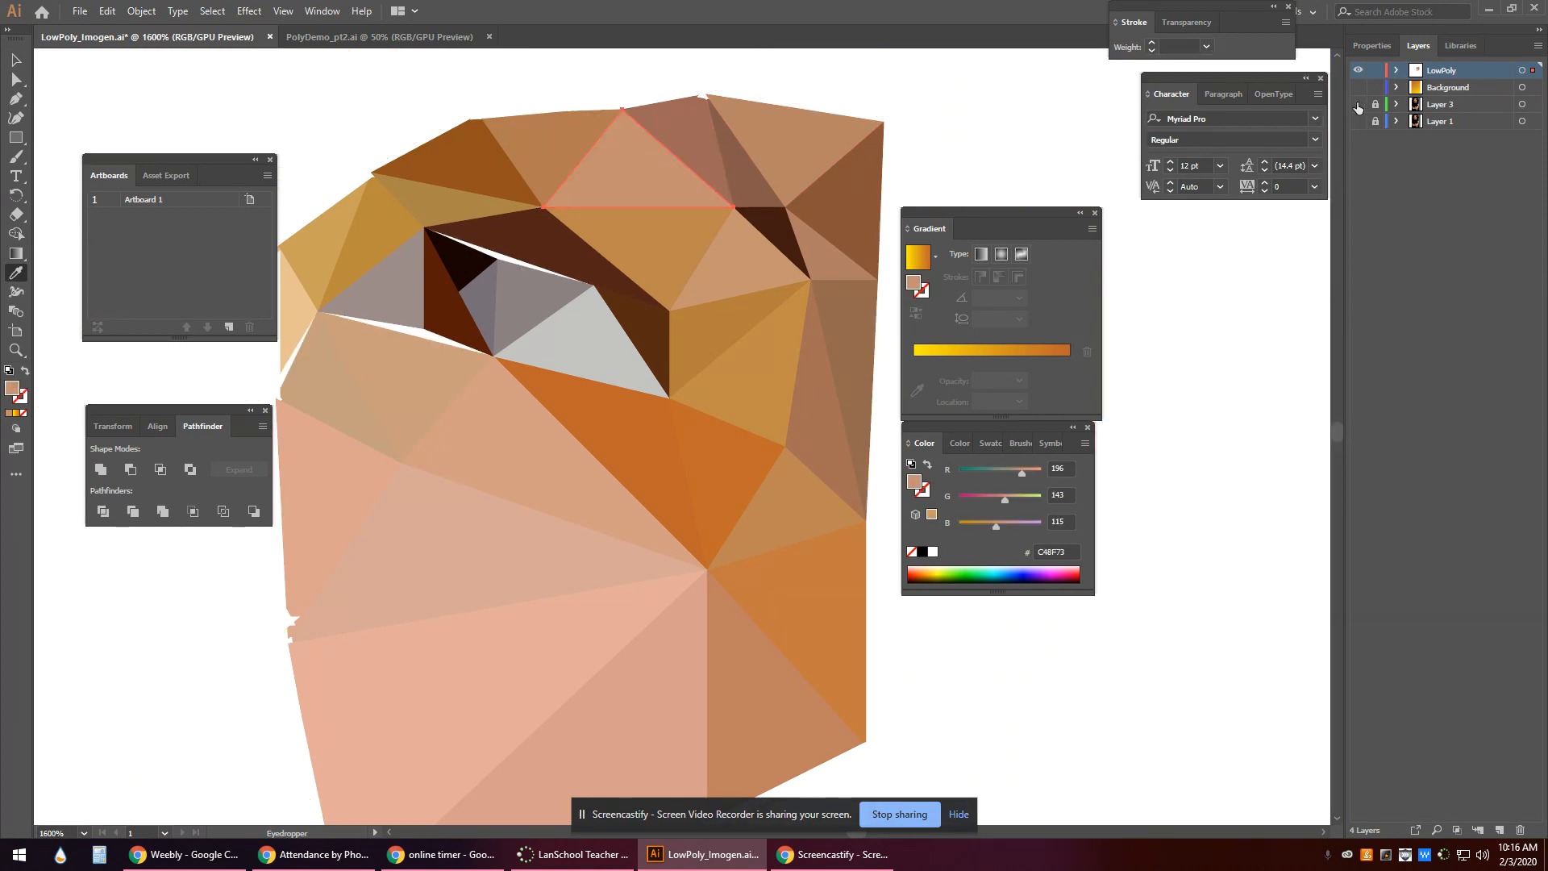
left_click(1358, 88)
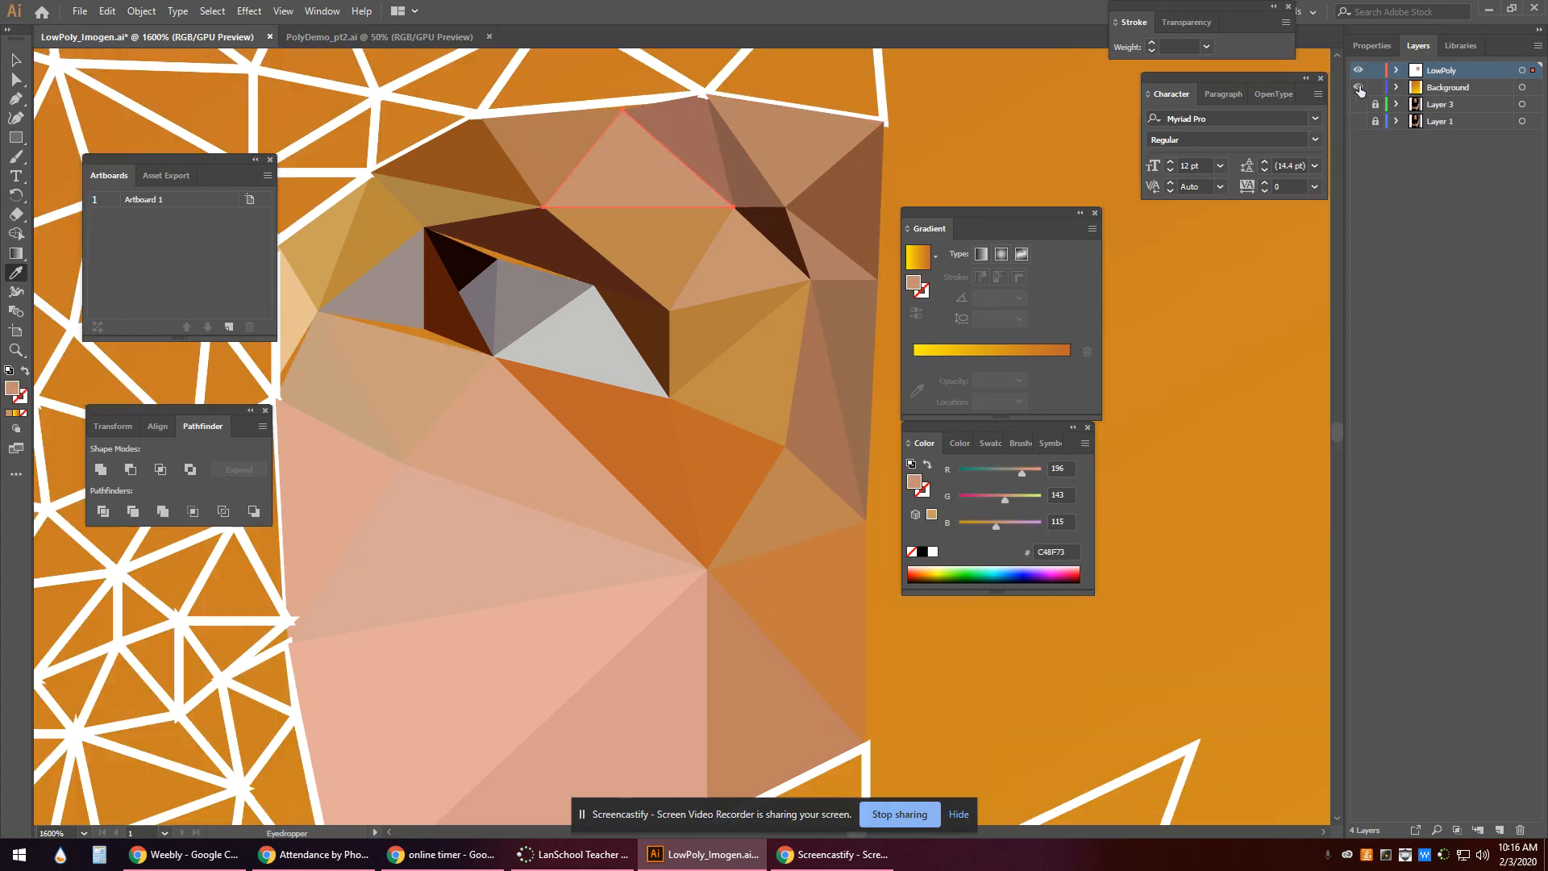
left_click(1359, 88)
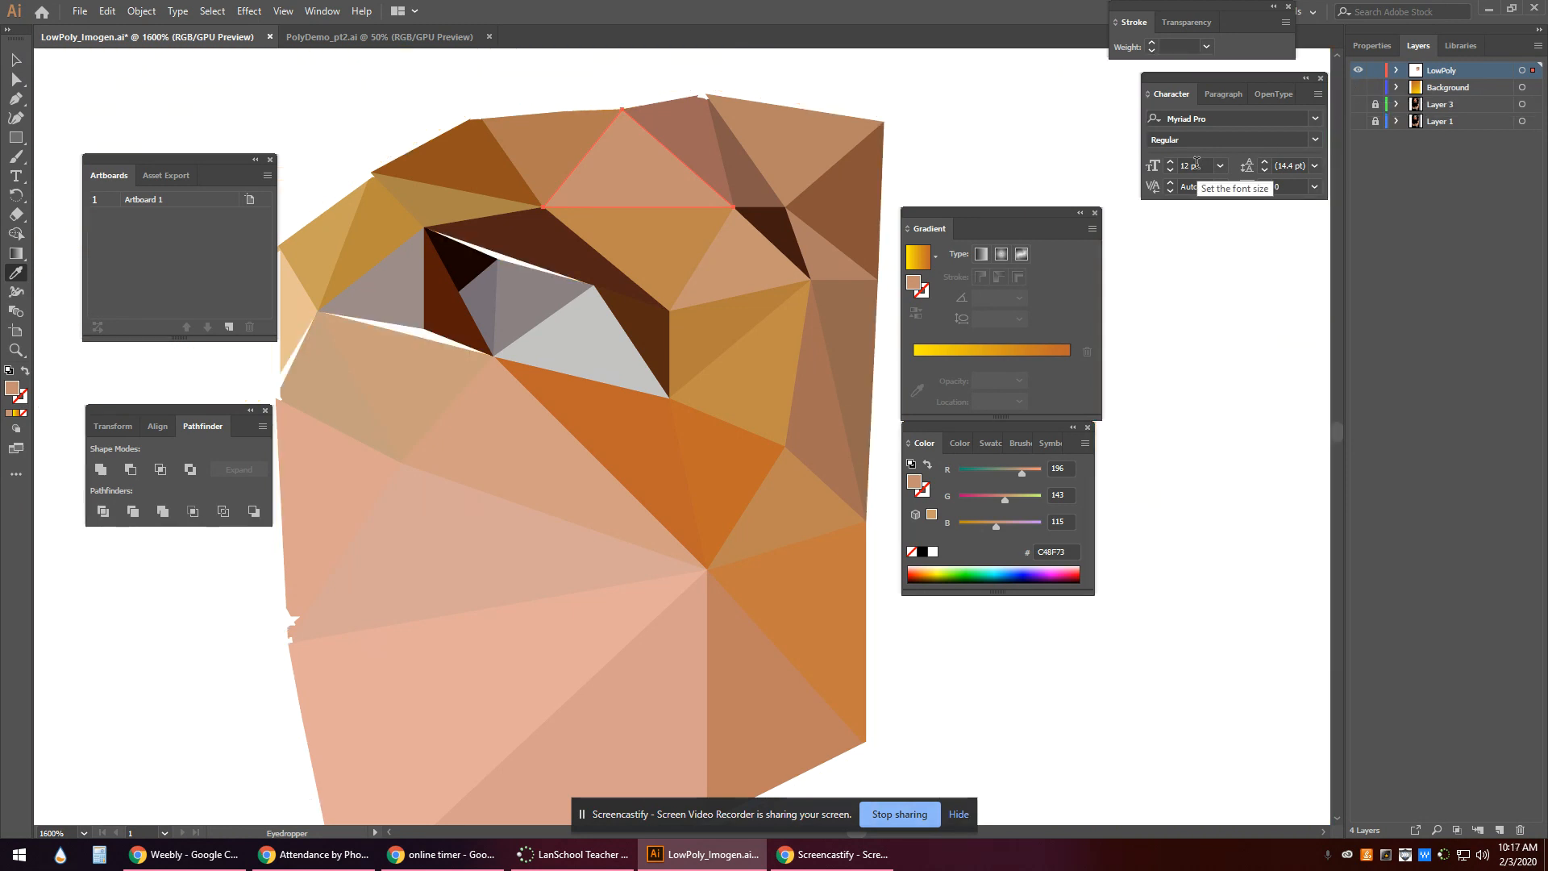
Move the Gradient and Color panels off the artwork and stack them beneath the Character panel.
key("ctrl+minus")
left_click_drag(1023, 210, 1251, 210)
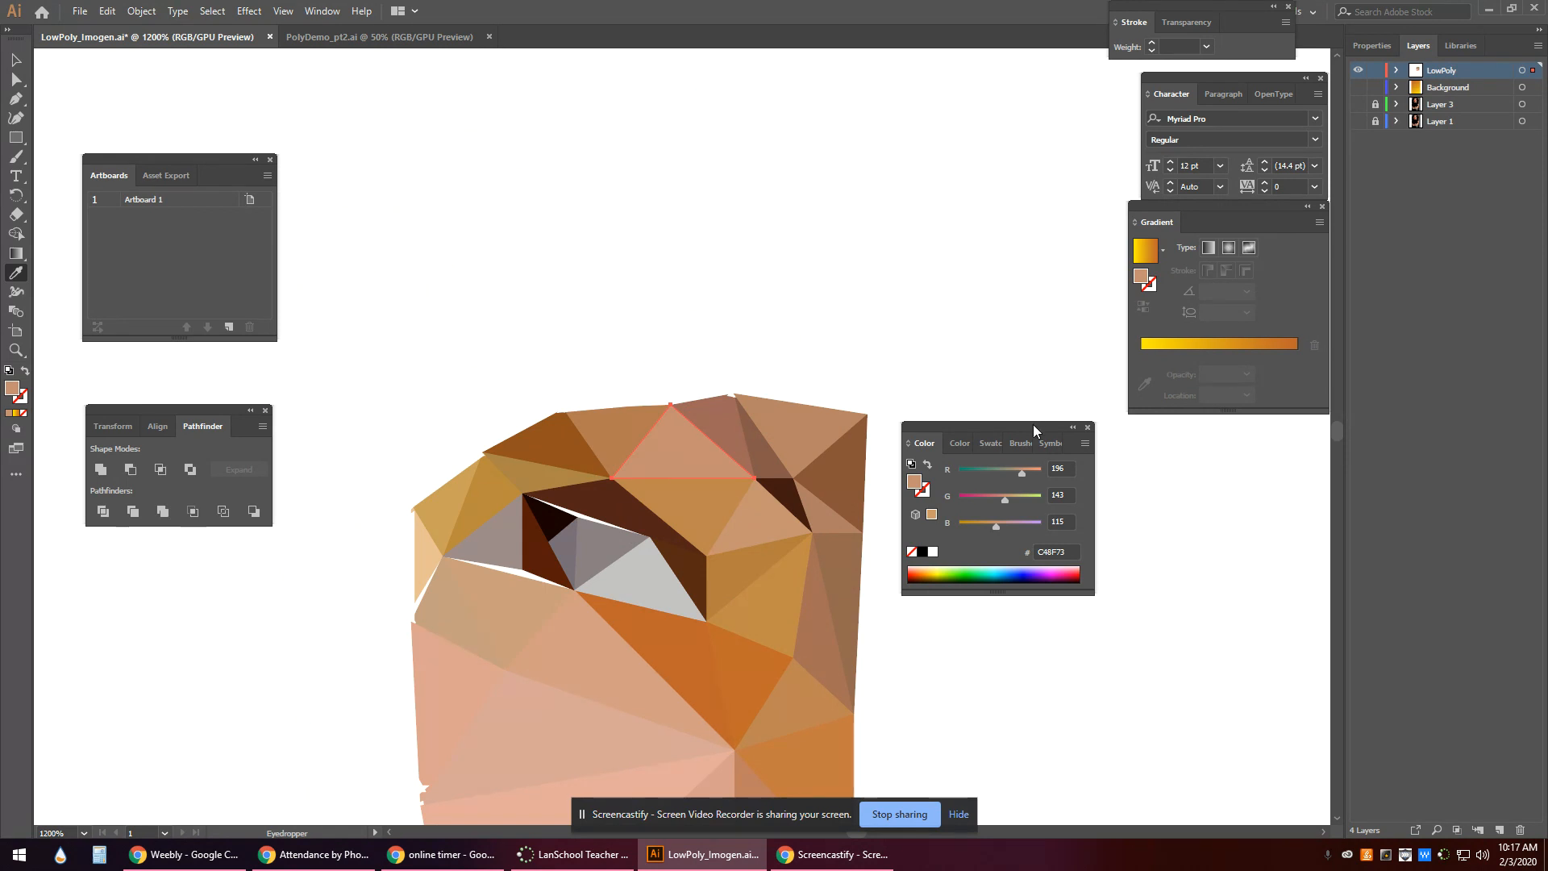
left_click_drag(1033, 425, 1271, 421)
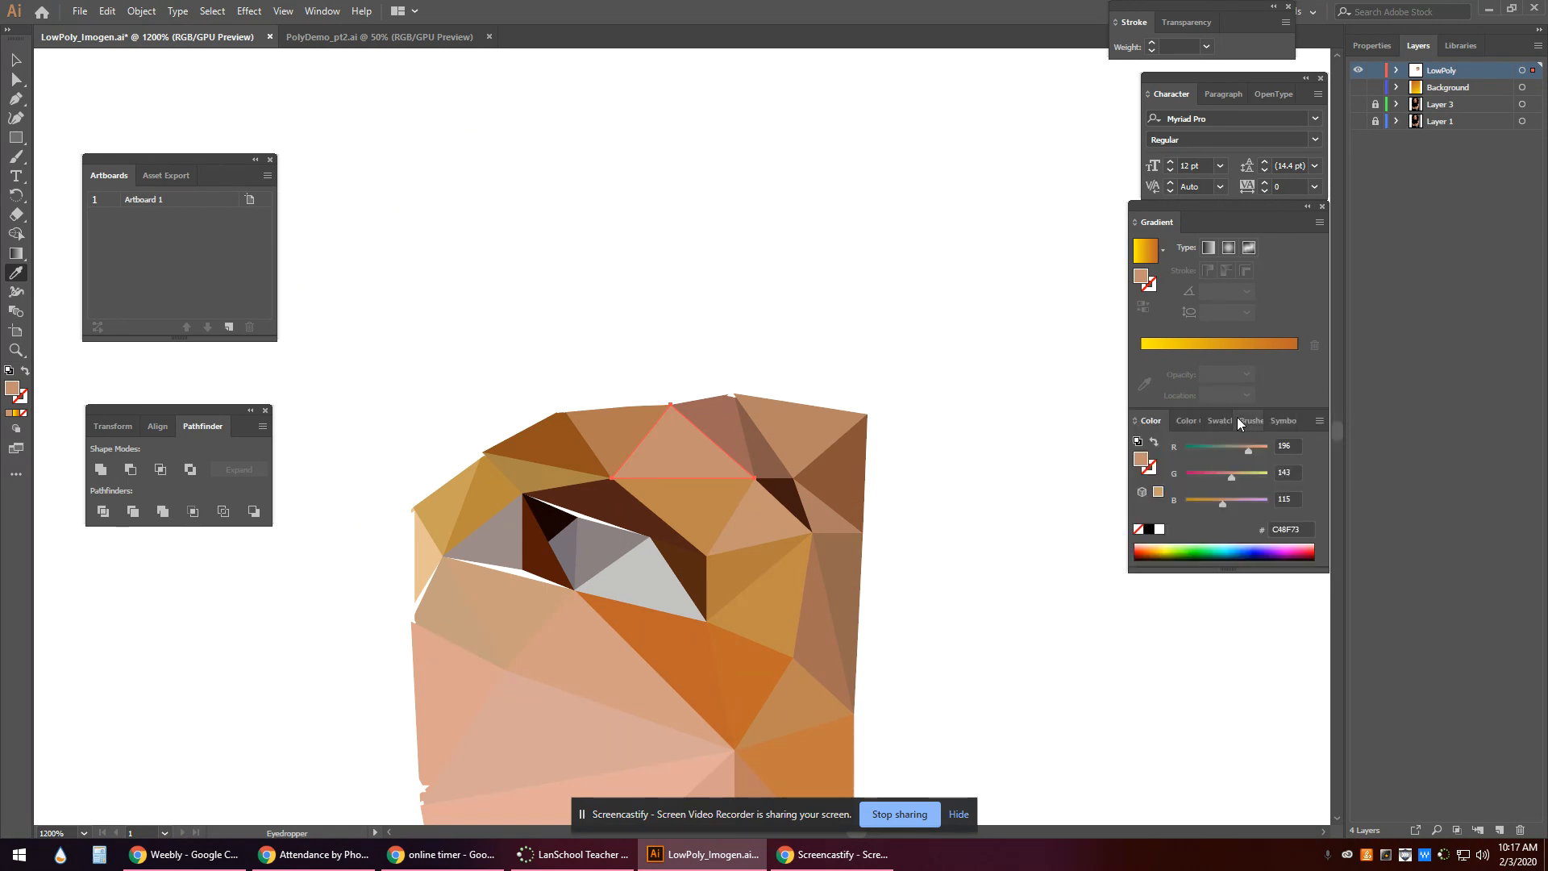
Examine the edges where the filled eye, eyelid and under-eye triangles meet for gaps.
scroll(869, 438, "down", 3)
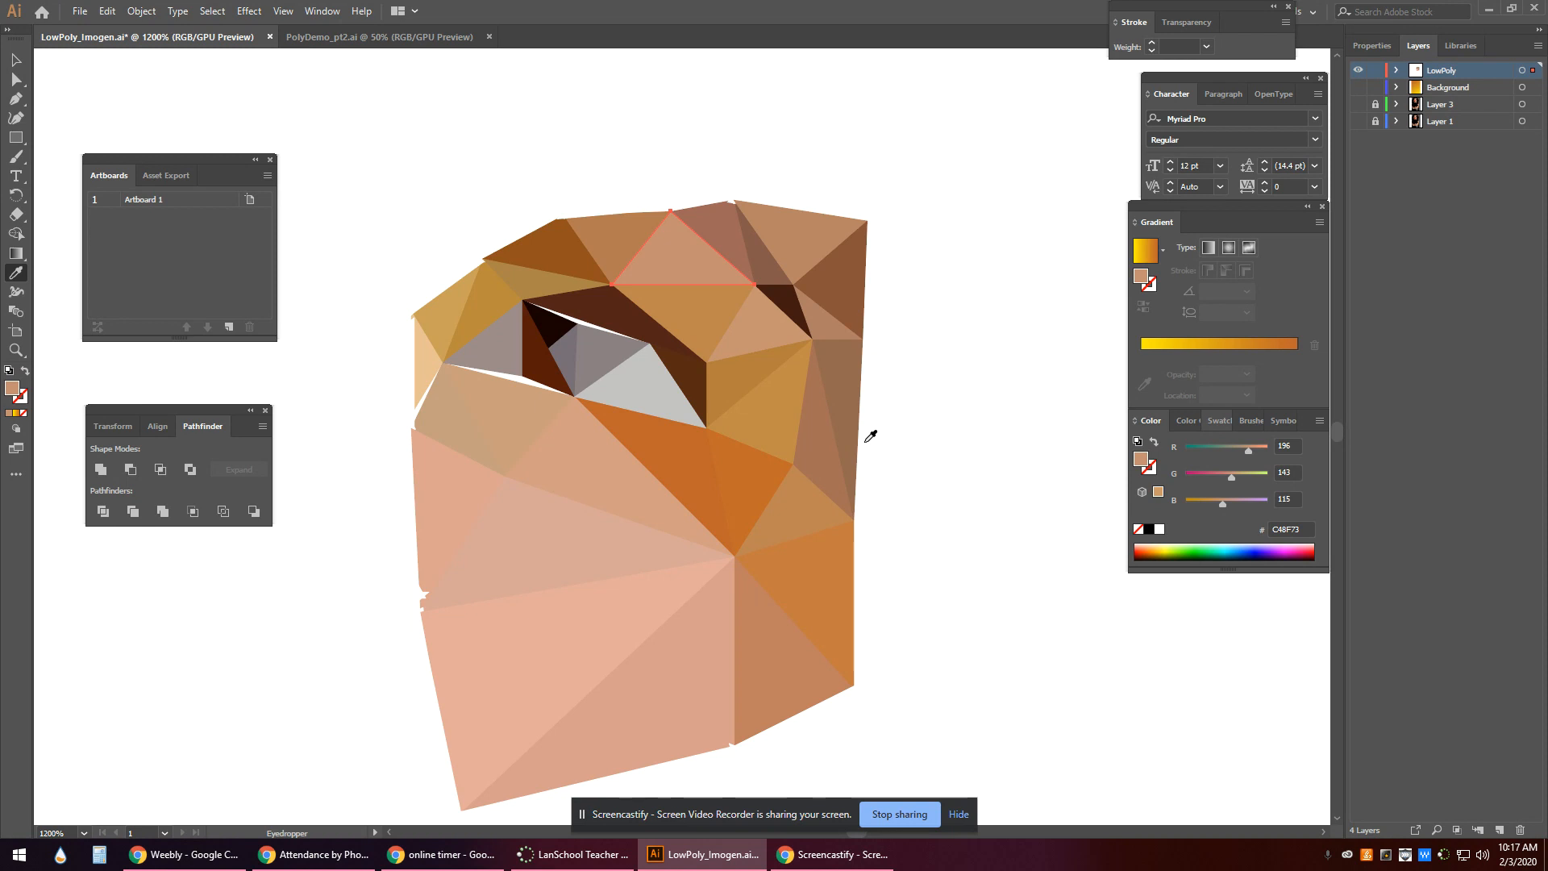
key("v")
left_click_drag(563, 129, 730, 205)
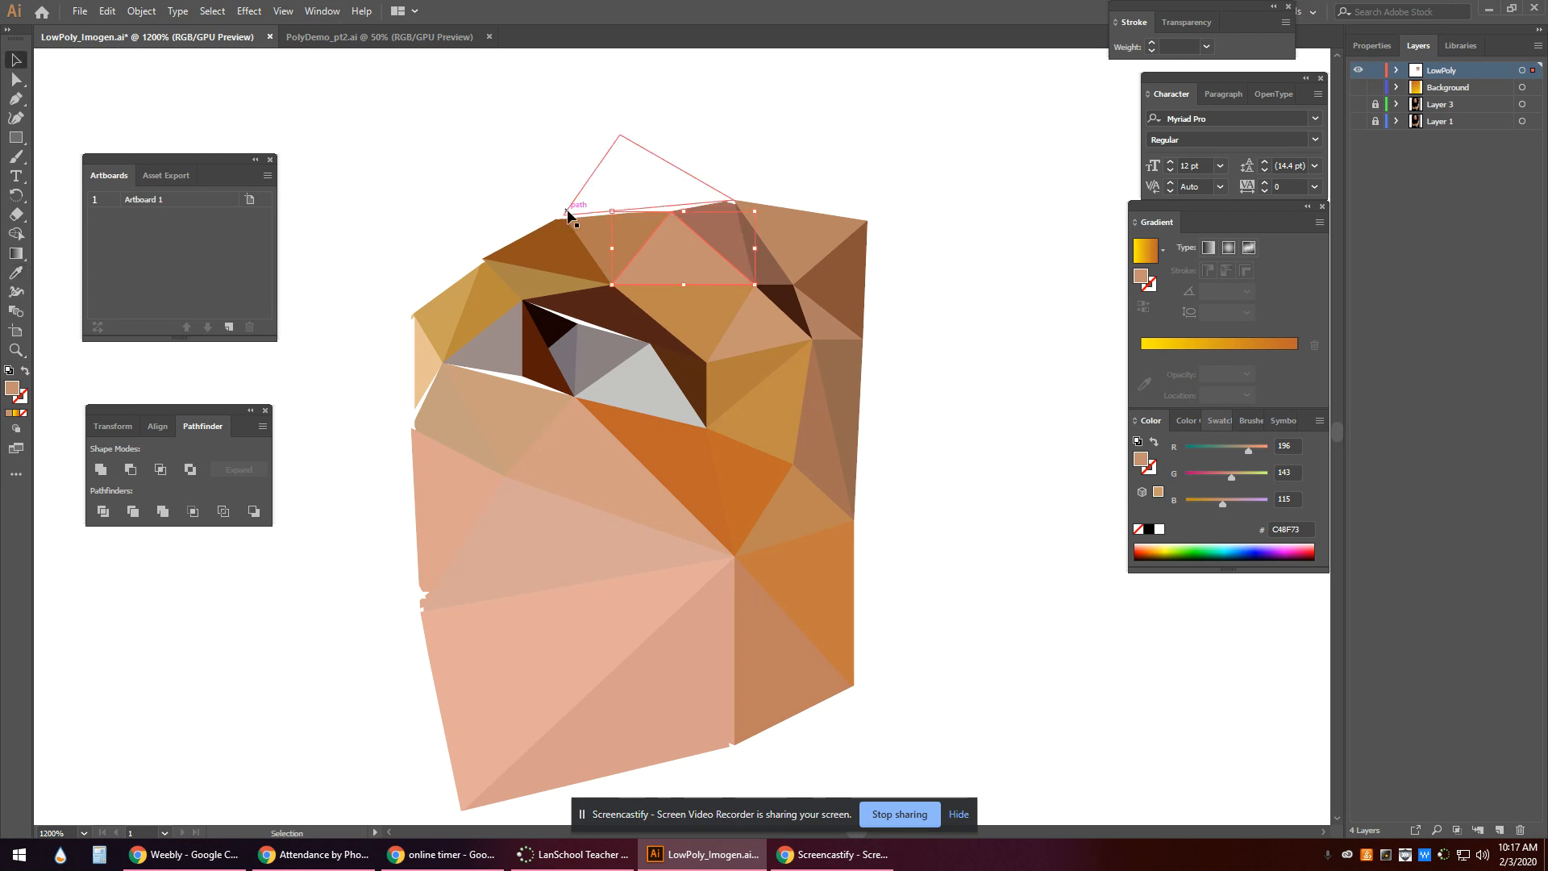
scroll(909, 403, "up", 4)
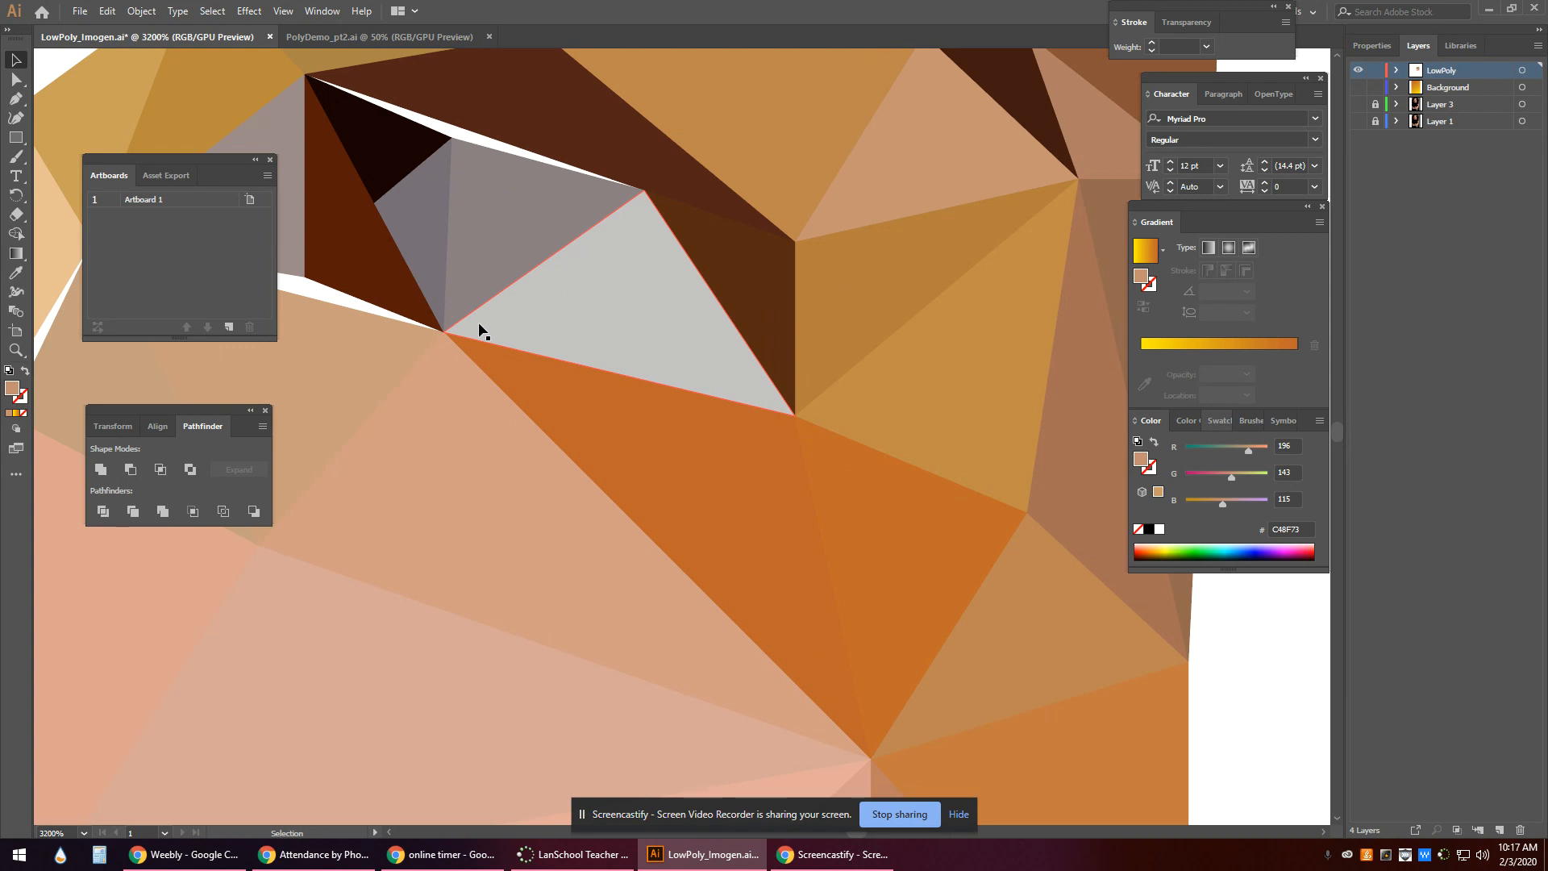
left_click_drag(481, 331, 830, 473)
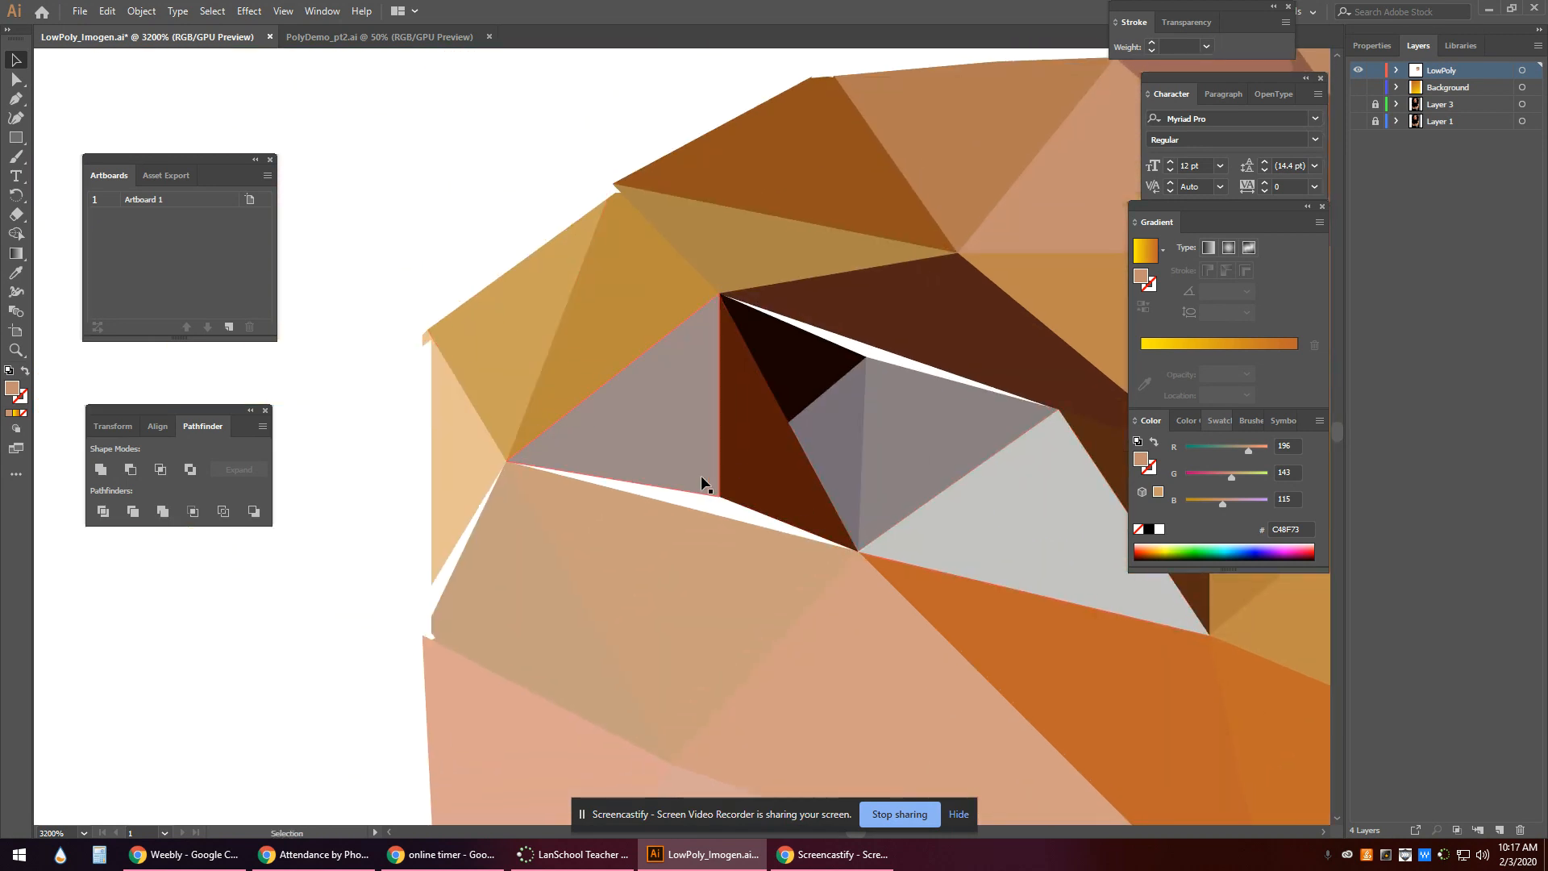
left_click(698, 476)
key("a")
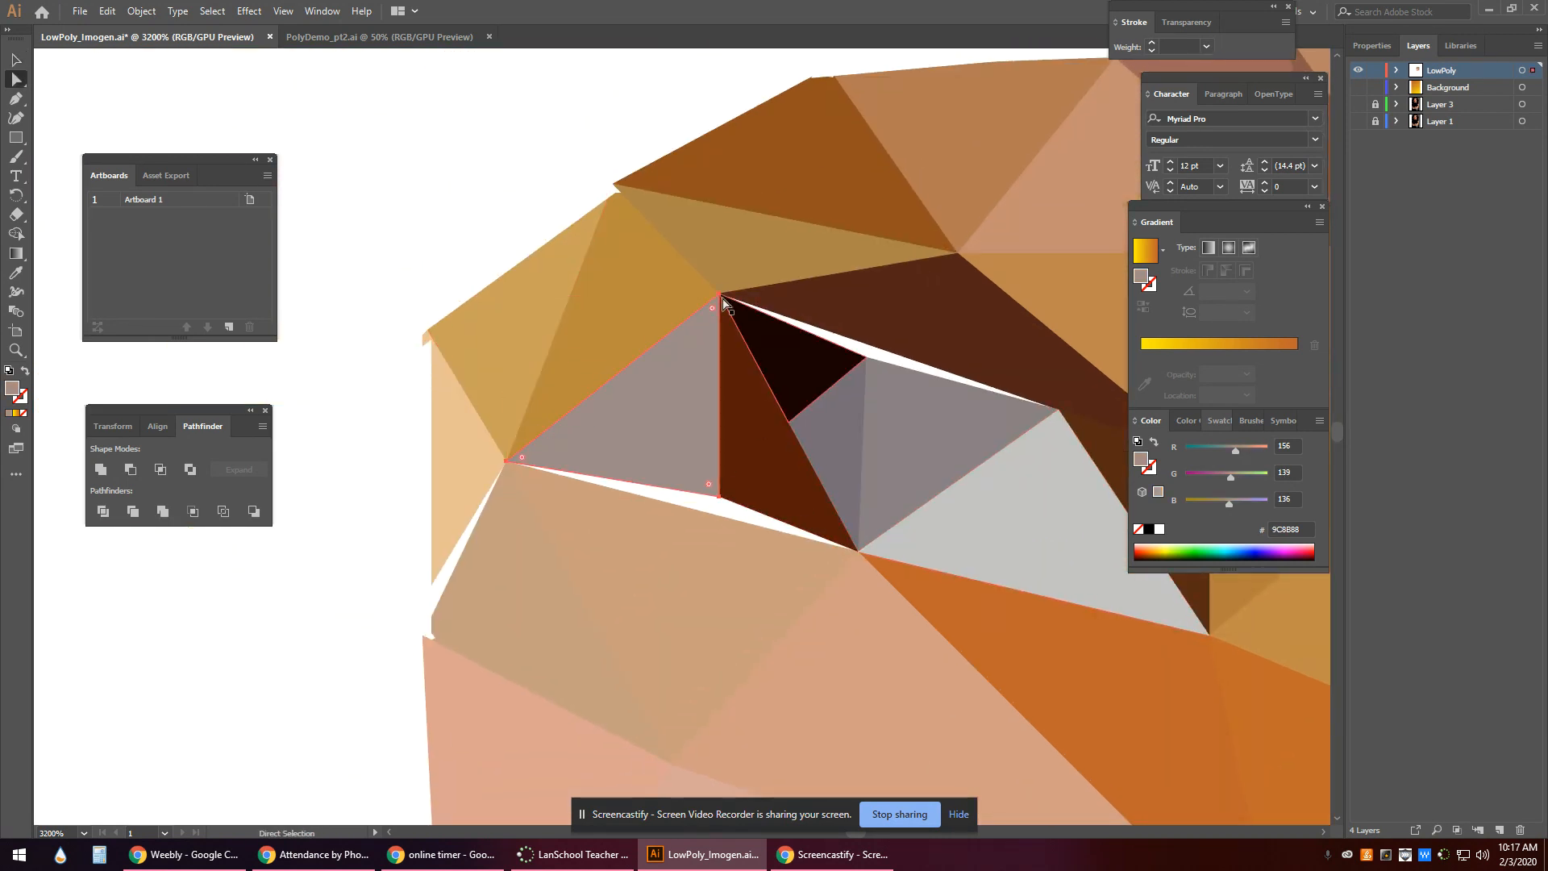
left_click(407, 282)
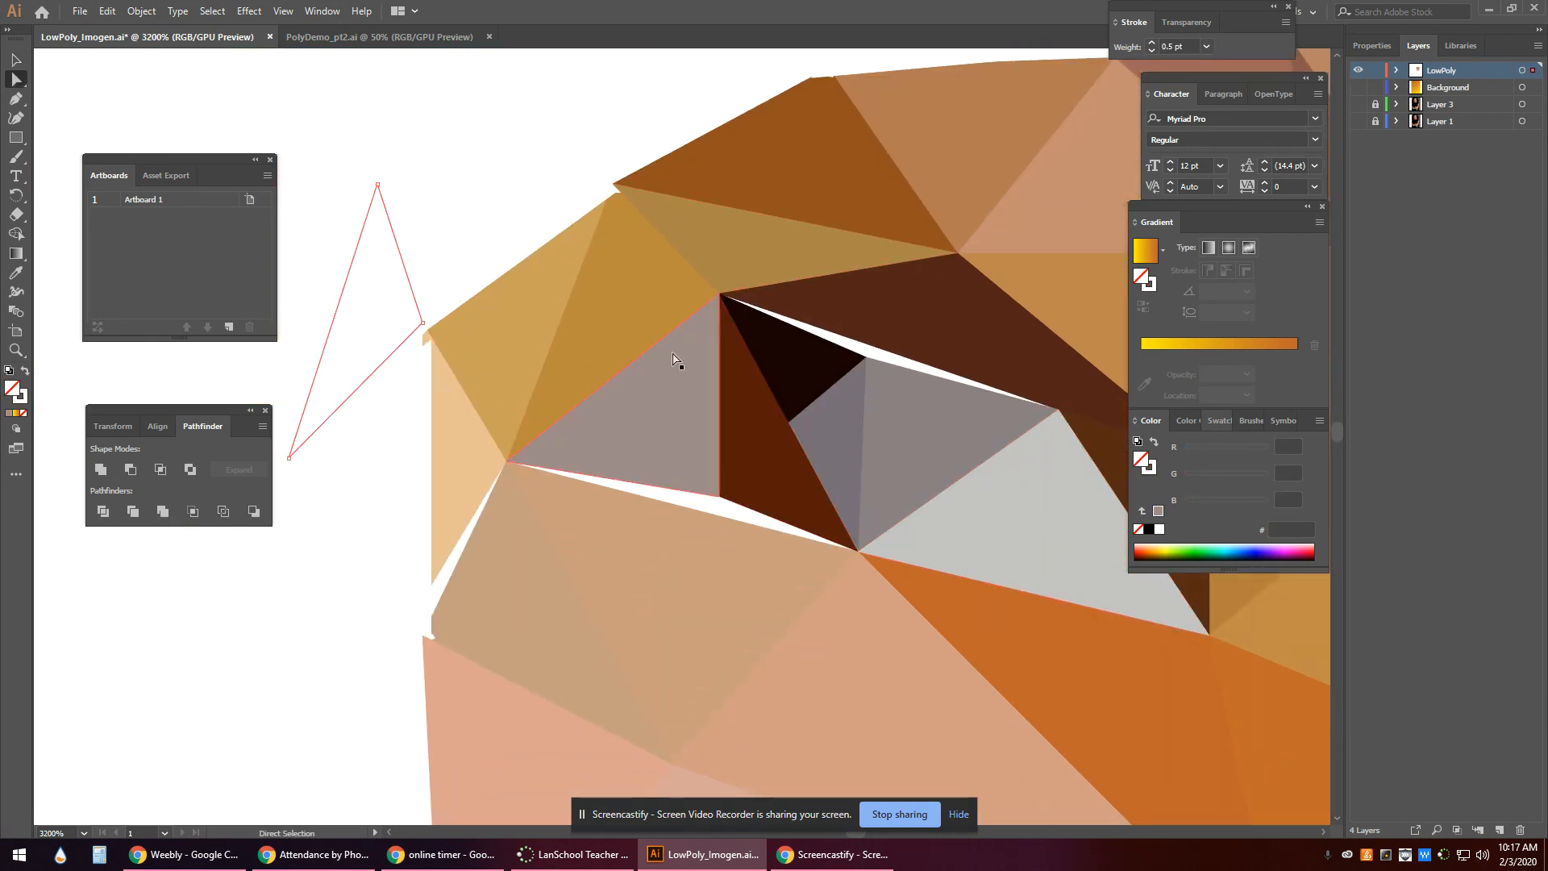
mouse_move(774, 408)
left_mouse_down()
mouse_move(625, 332)
mouse_move(533, 400)
left_mouse_up()
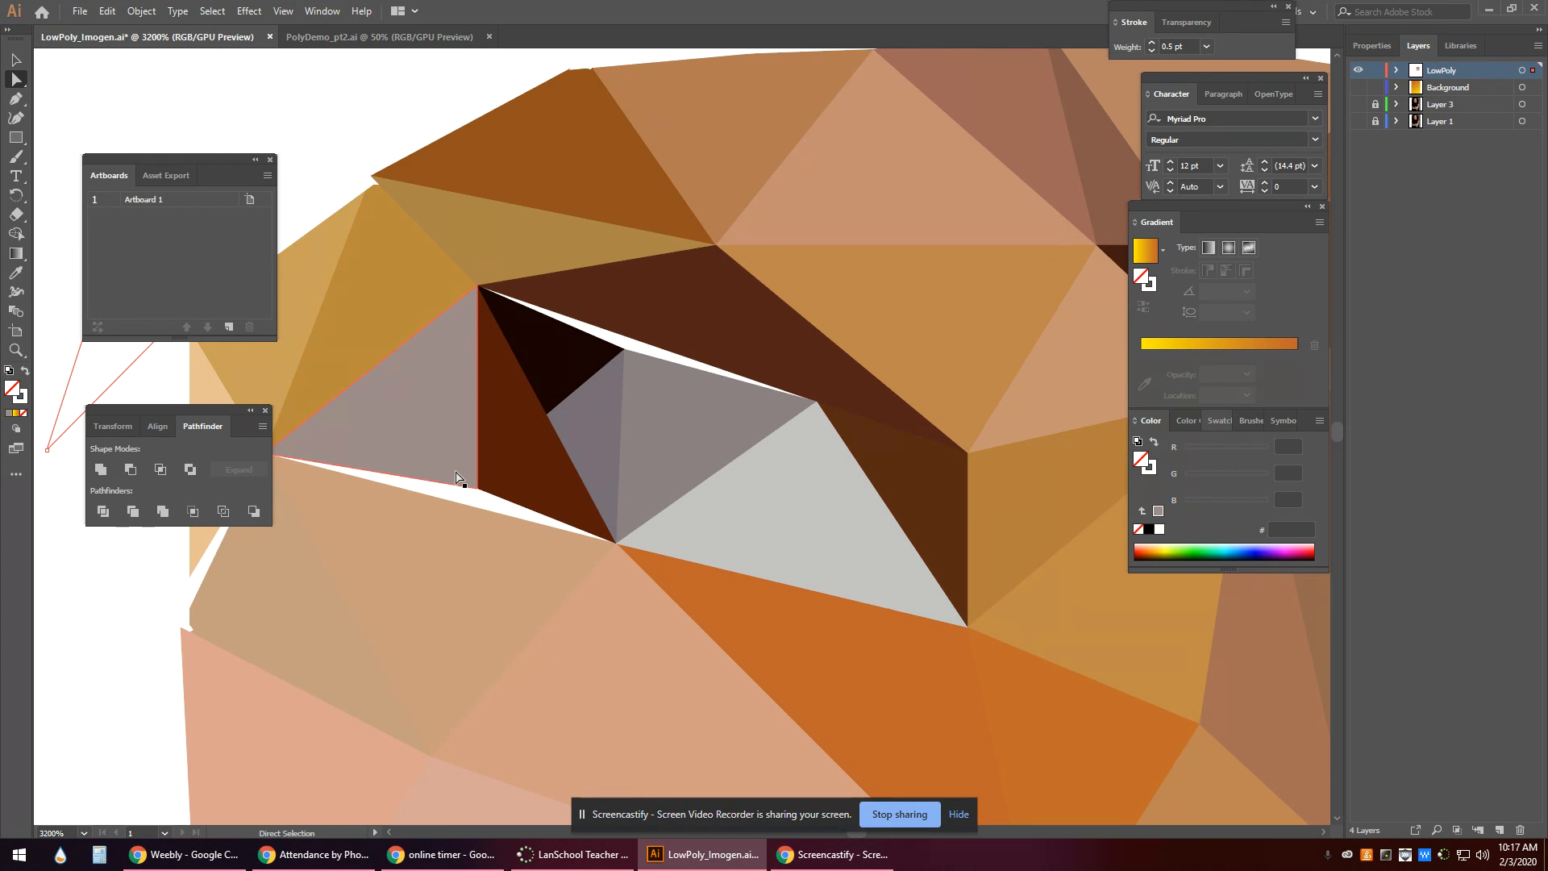
left_click(613, 331)
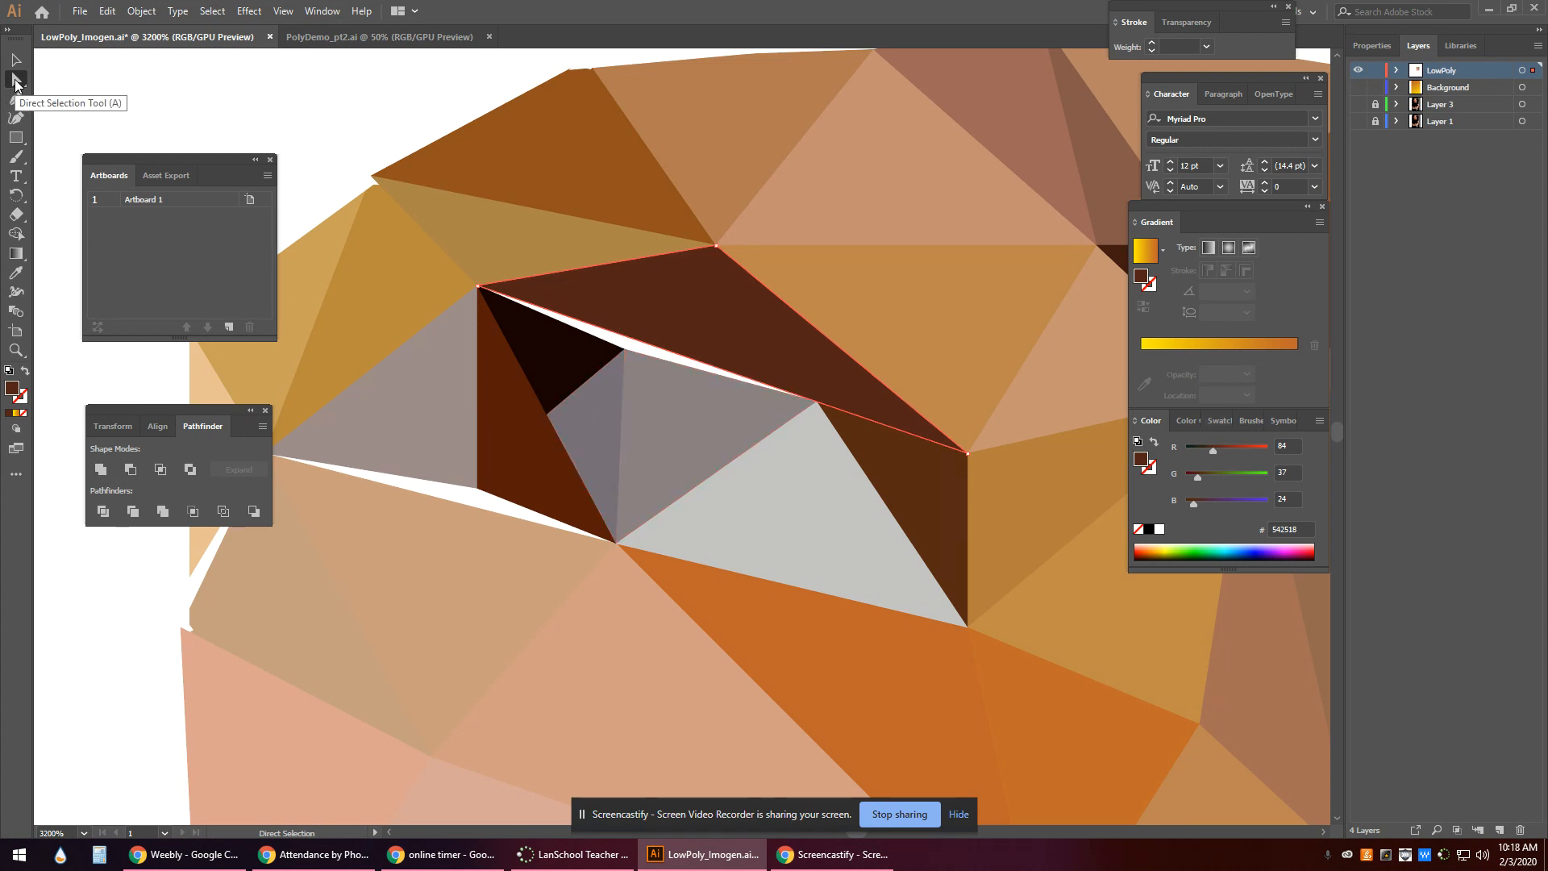
Move the top corners of the two adjoining grey eye triangles up to a shared point on the dark upper eyelid's lower edge.
left_click(656, 392)
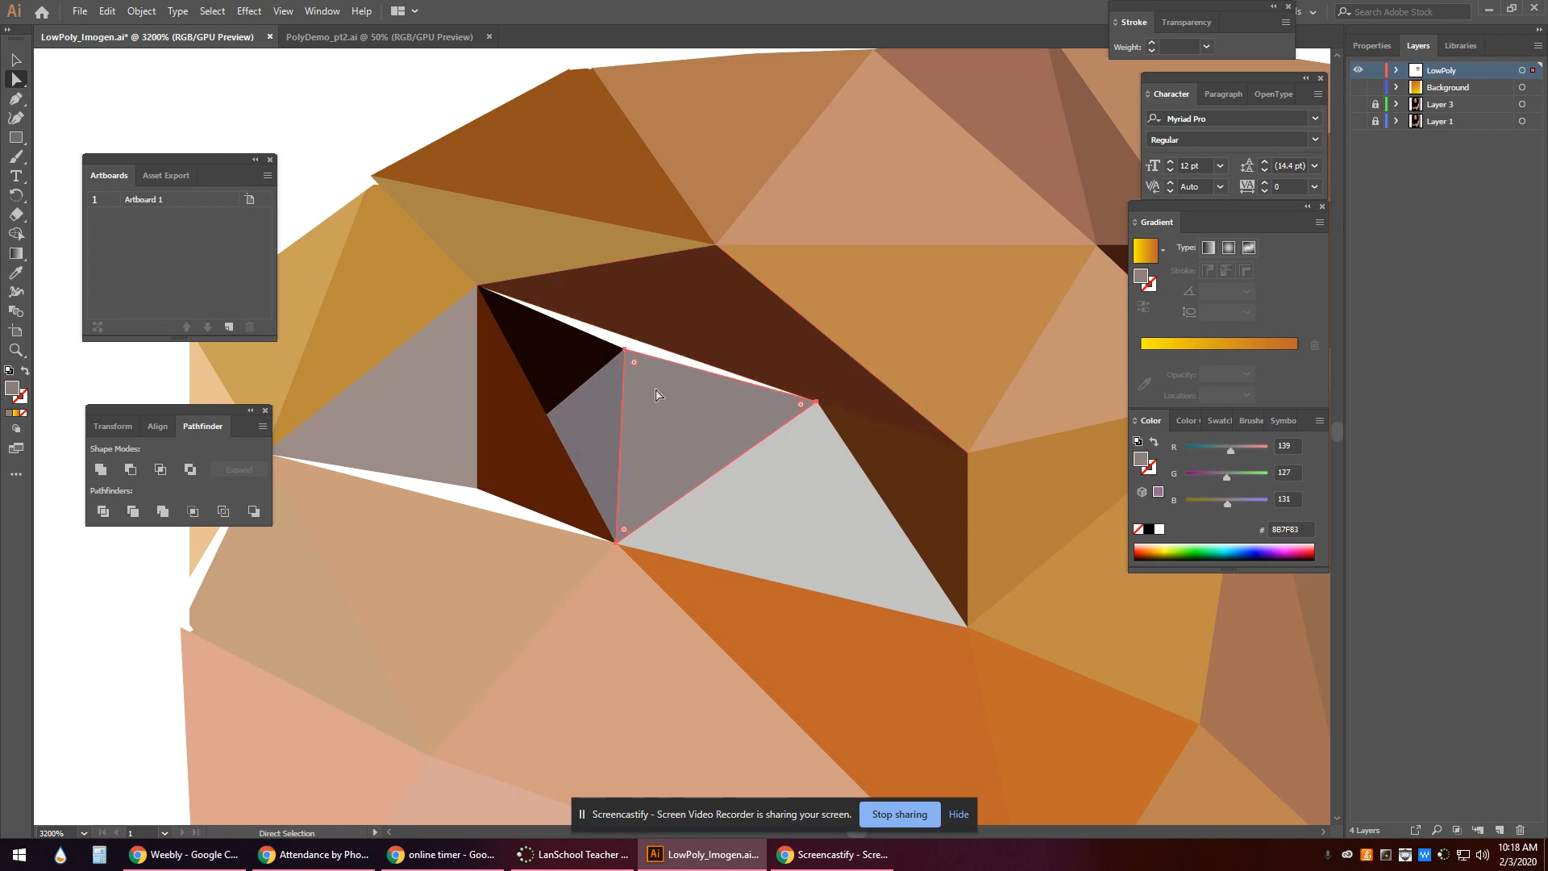
left_click(626, 351)
left_click_drag(628, 343, 629, 342)
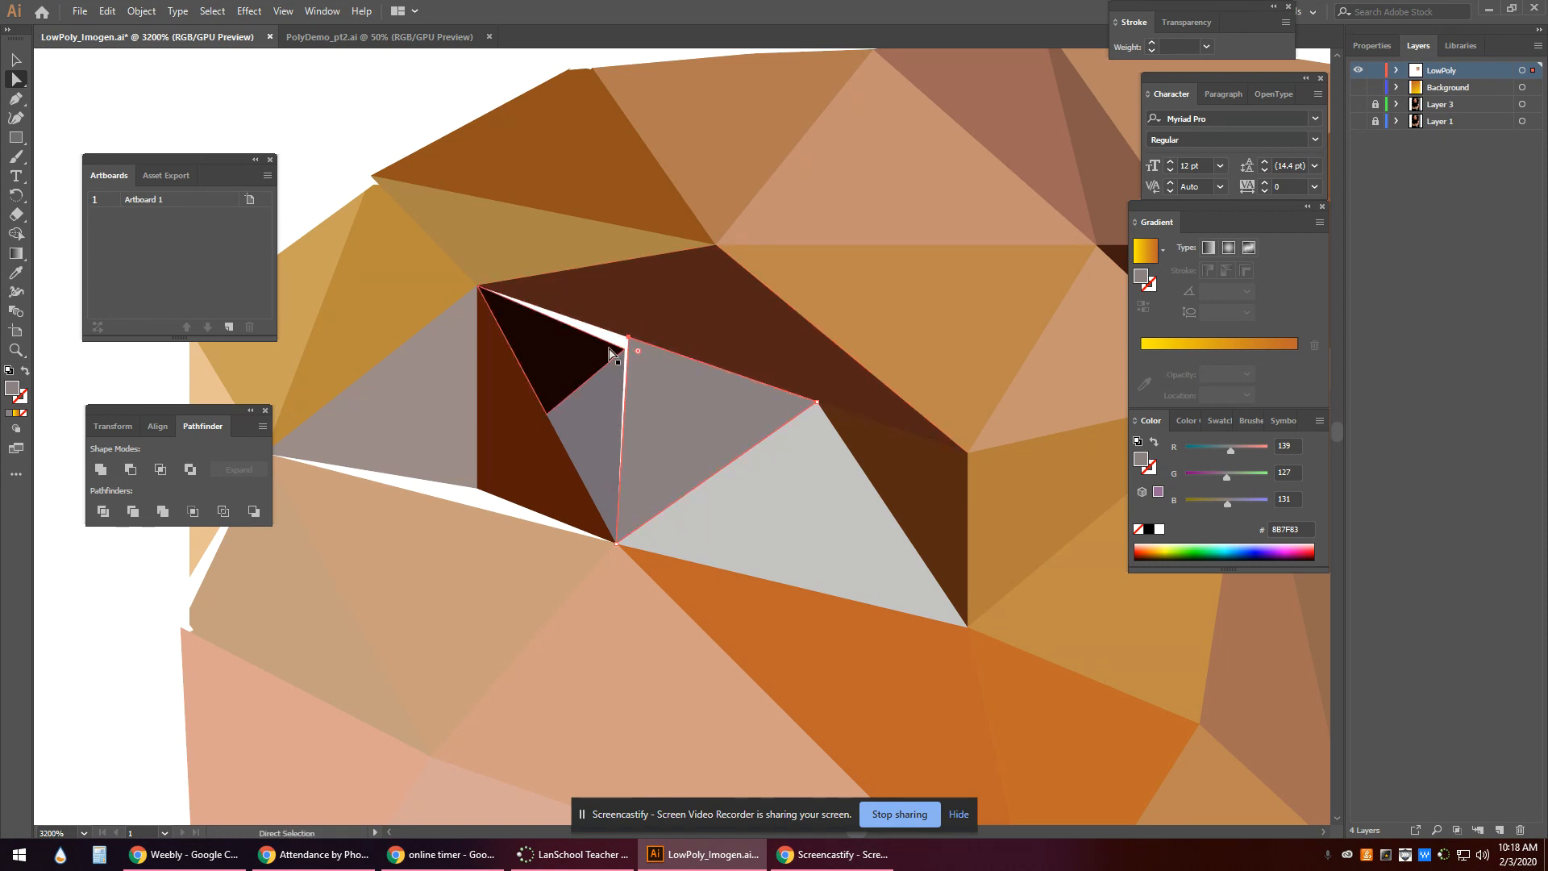
left_click(616, 364)
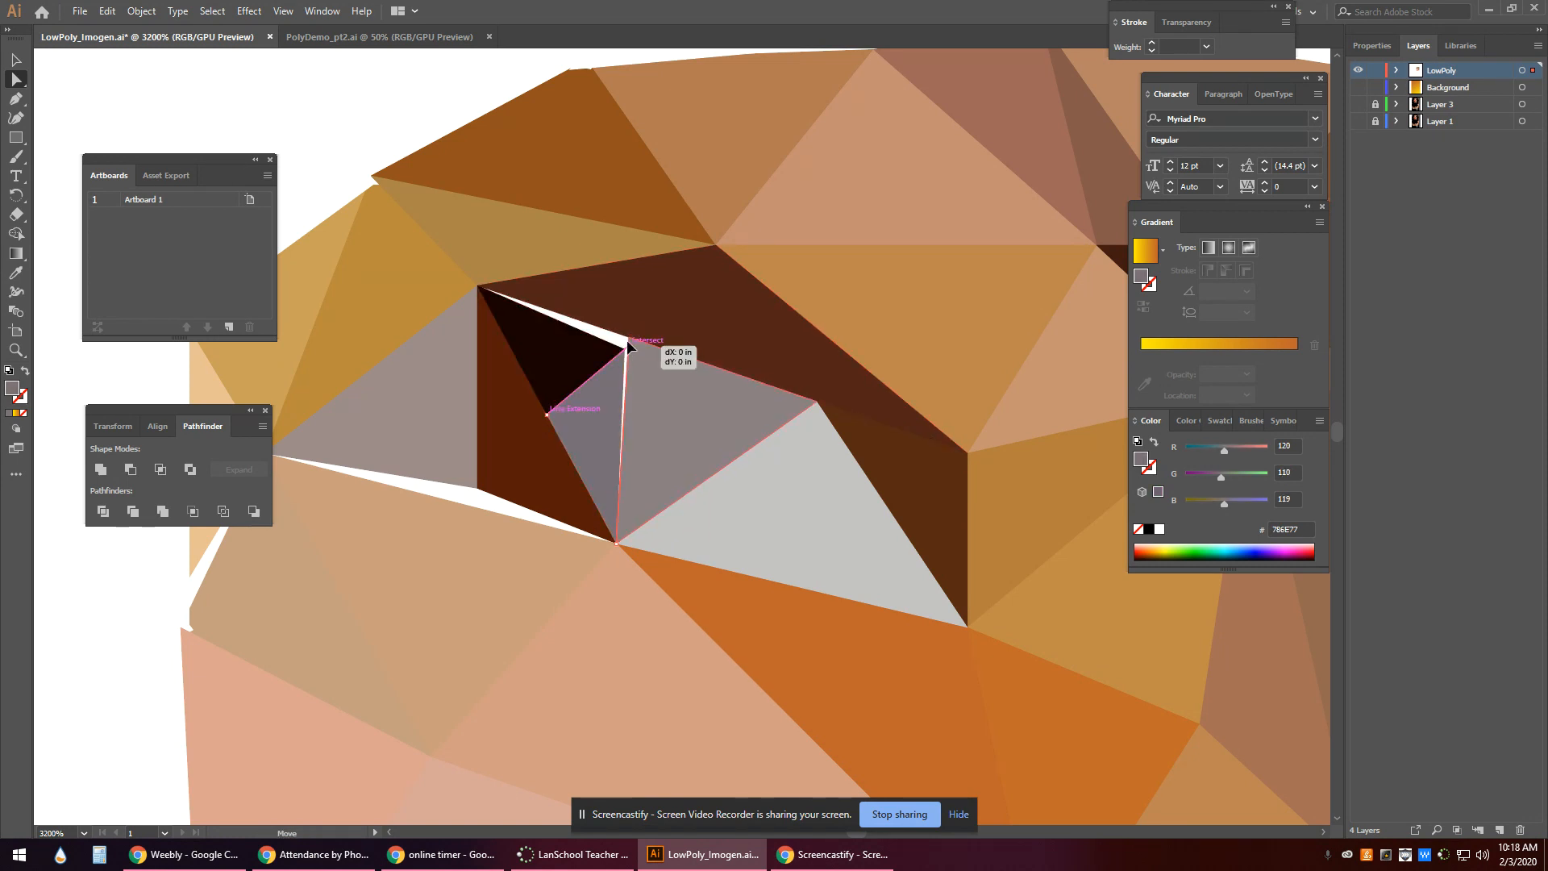
left_click(594, 349)
Move only the black triangle's outer corner up to the grey triangles' shared top point, closing the gap under the dark eyelid.
left_click_drag(625, 348, 630, 337)
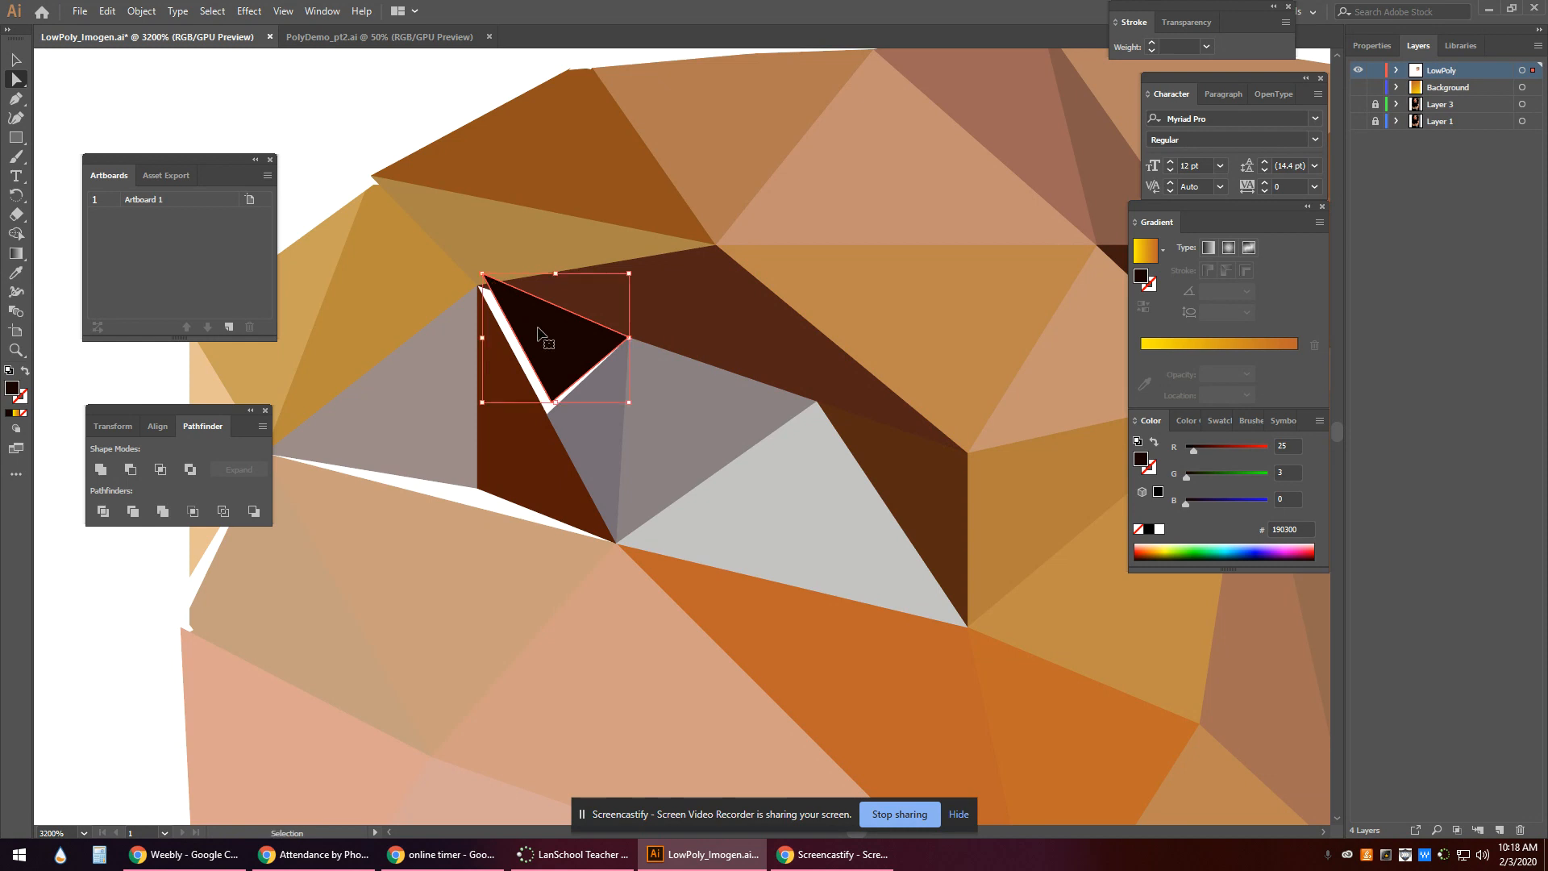
key("ctrl+z")
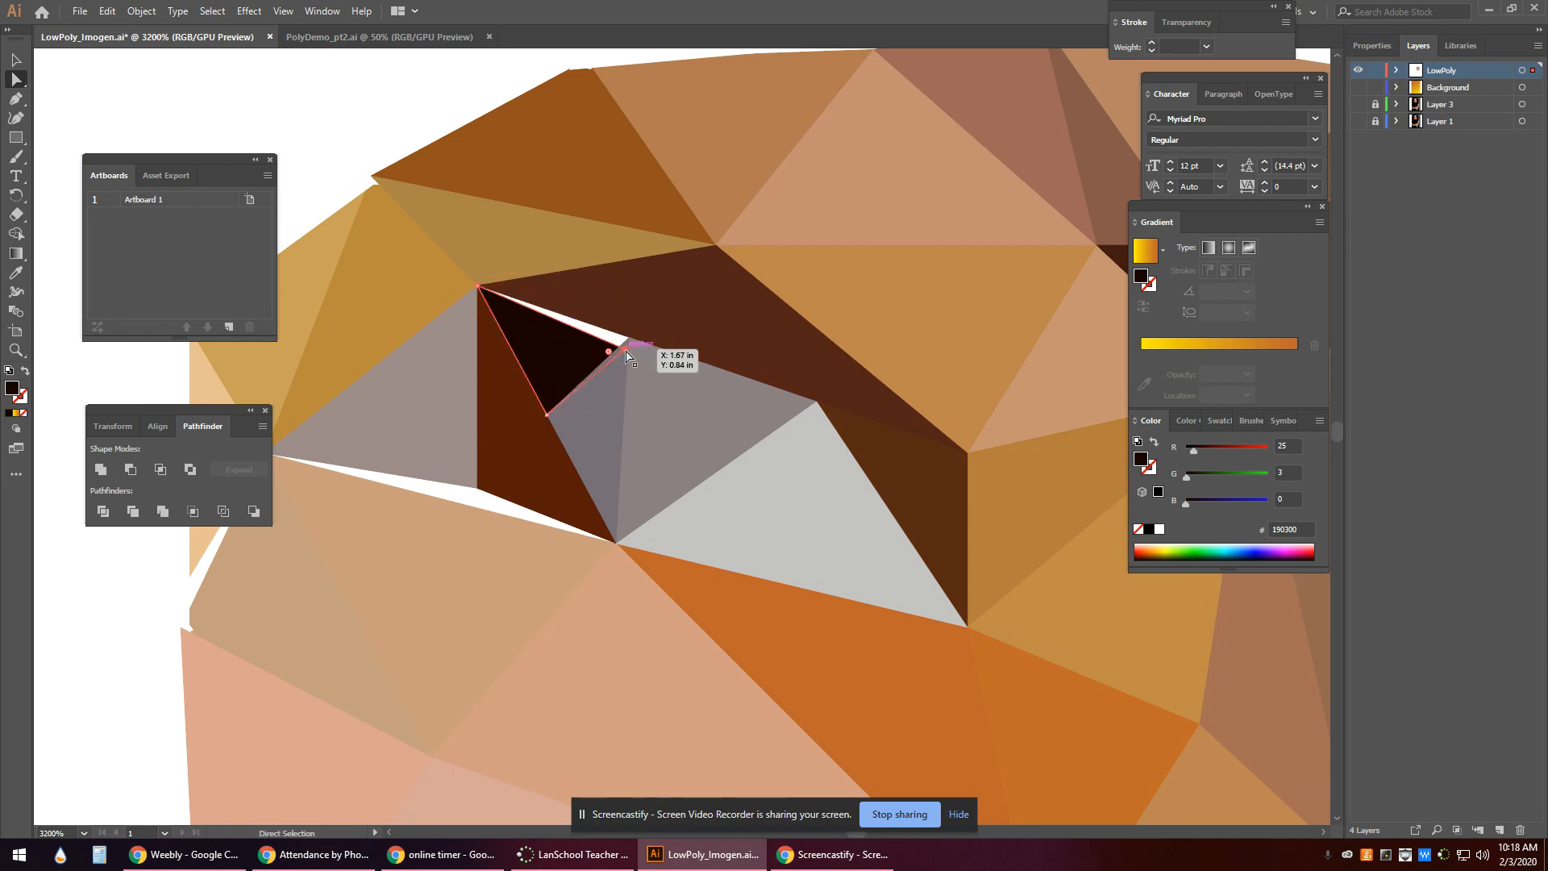
left_click_drag(626, 350, 629, 337)
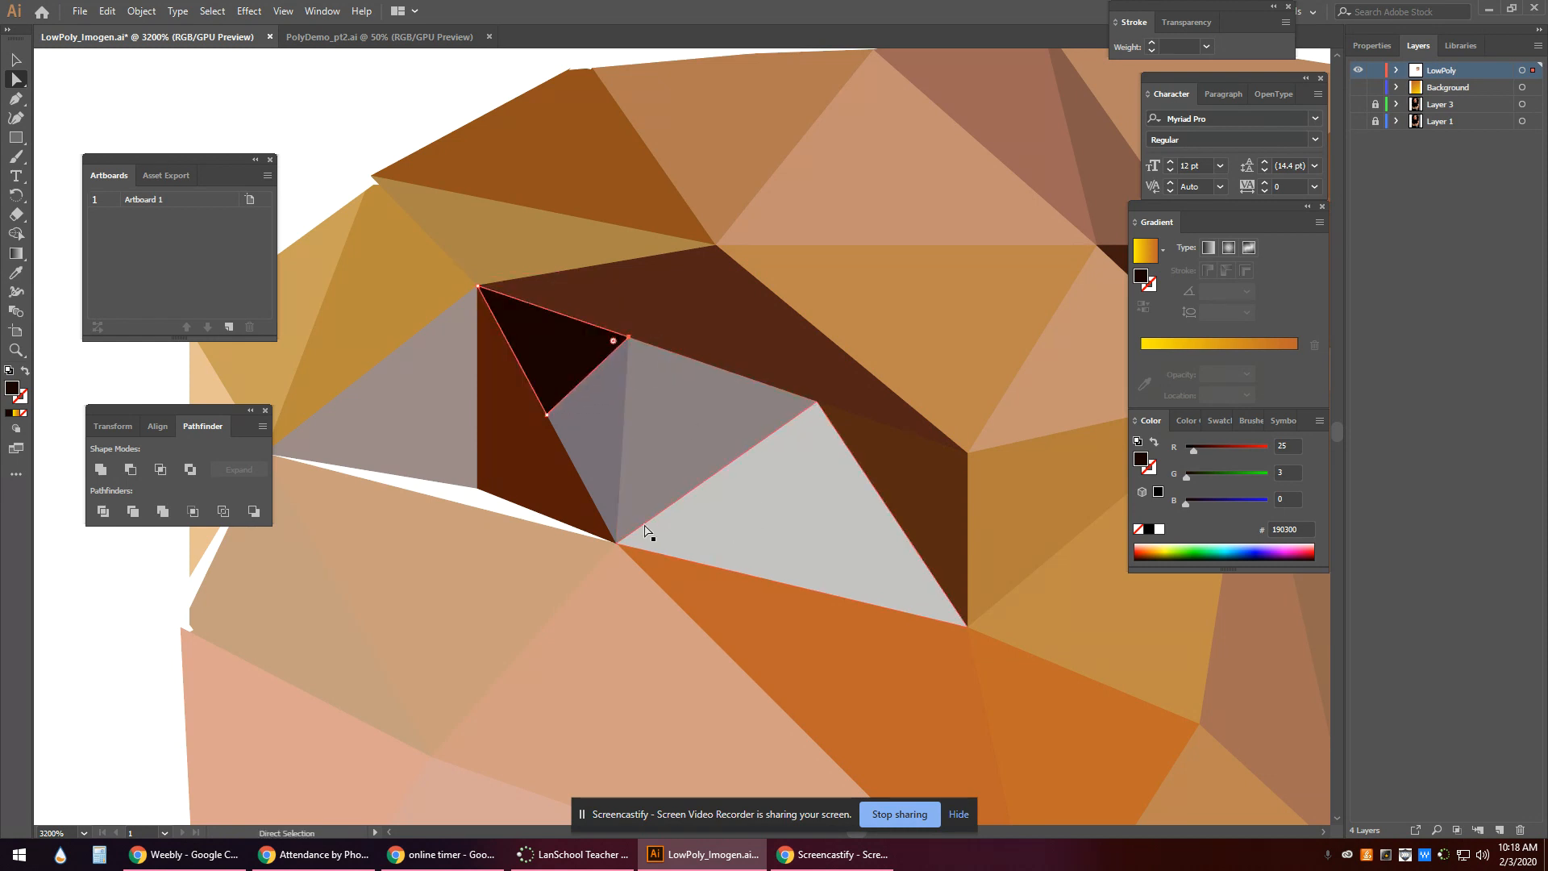
Pull the shared bottom corner of the dark brown triangle and the neighbouring grey triangle down to the upper edge of the tan under-eye triangle.
left_click(480, 492)
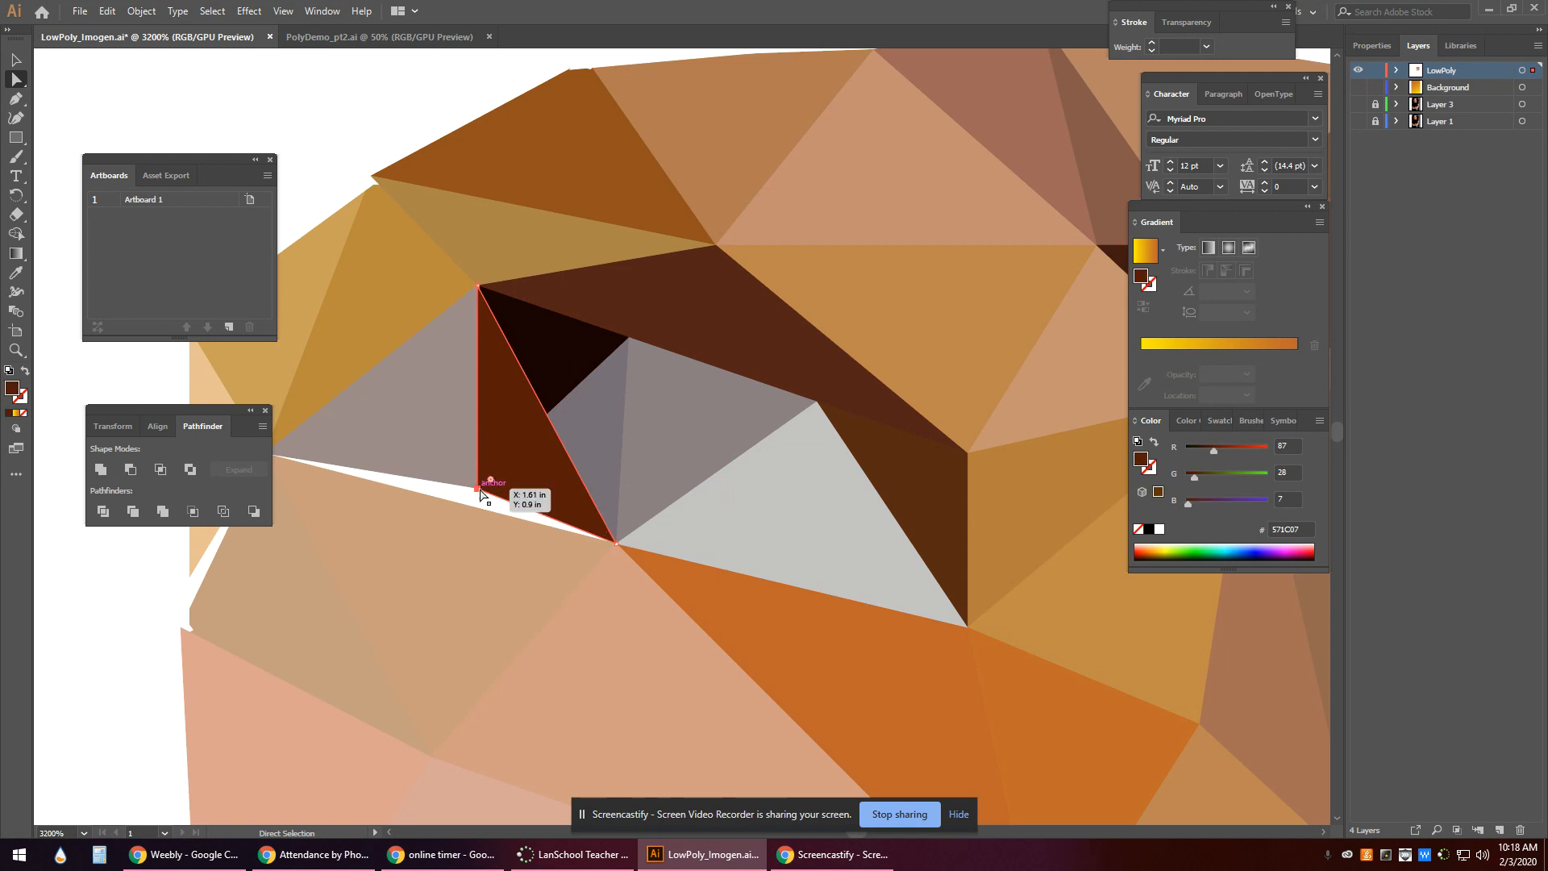
left_click_drag(481, 493, 481, 509)
left_click(452, 474)
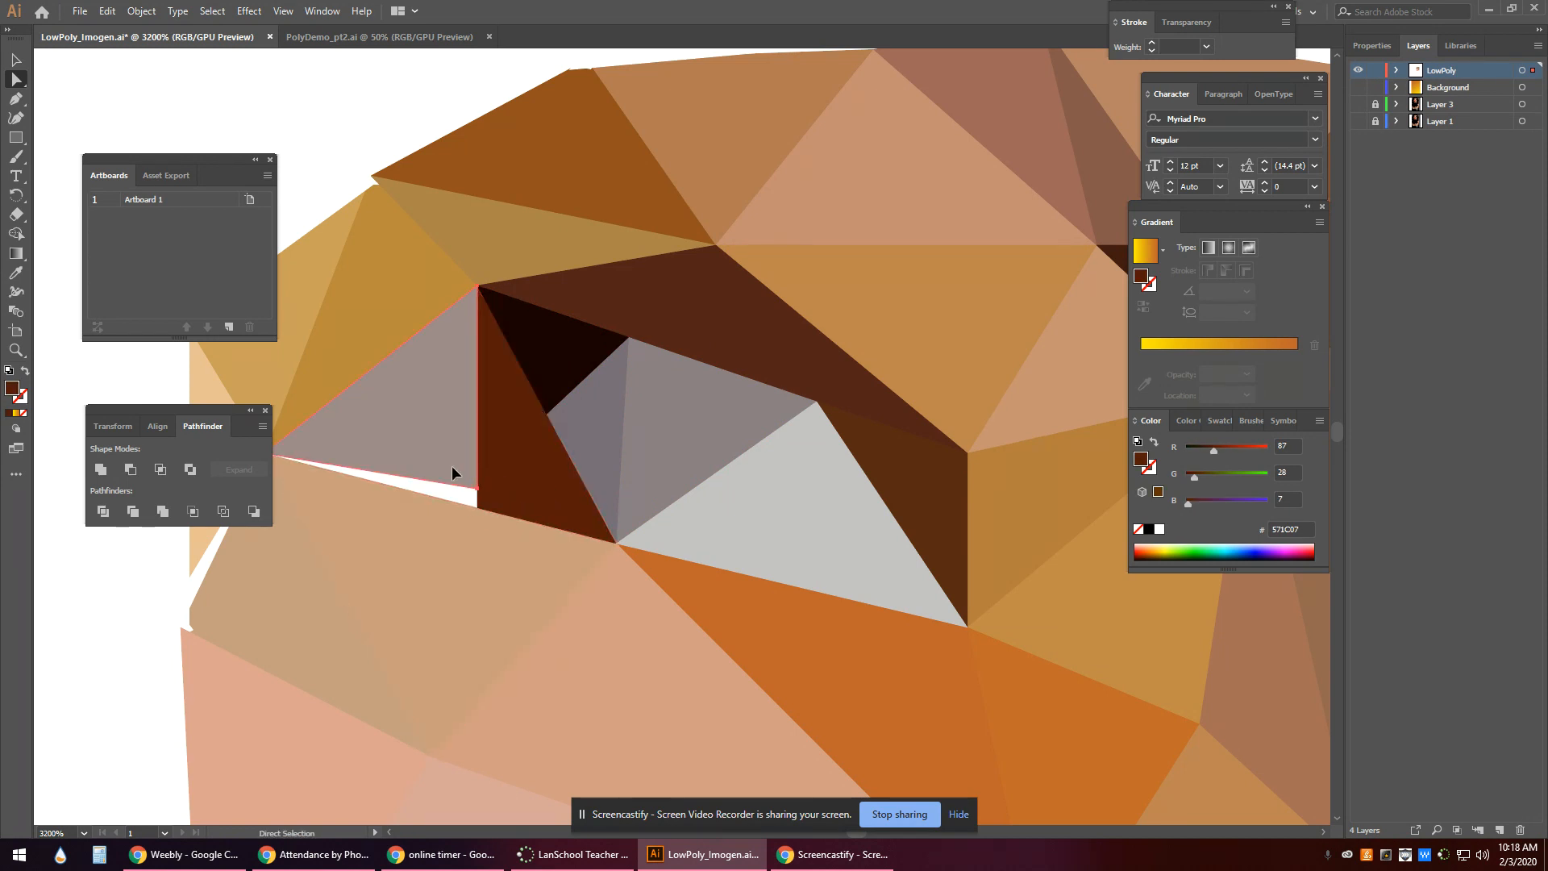
left_click(478, 491)
left_click_drag(478, 493, 478, 507)
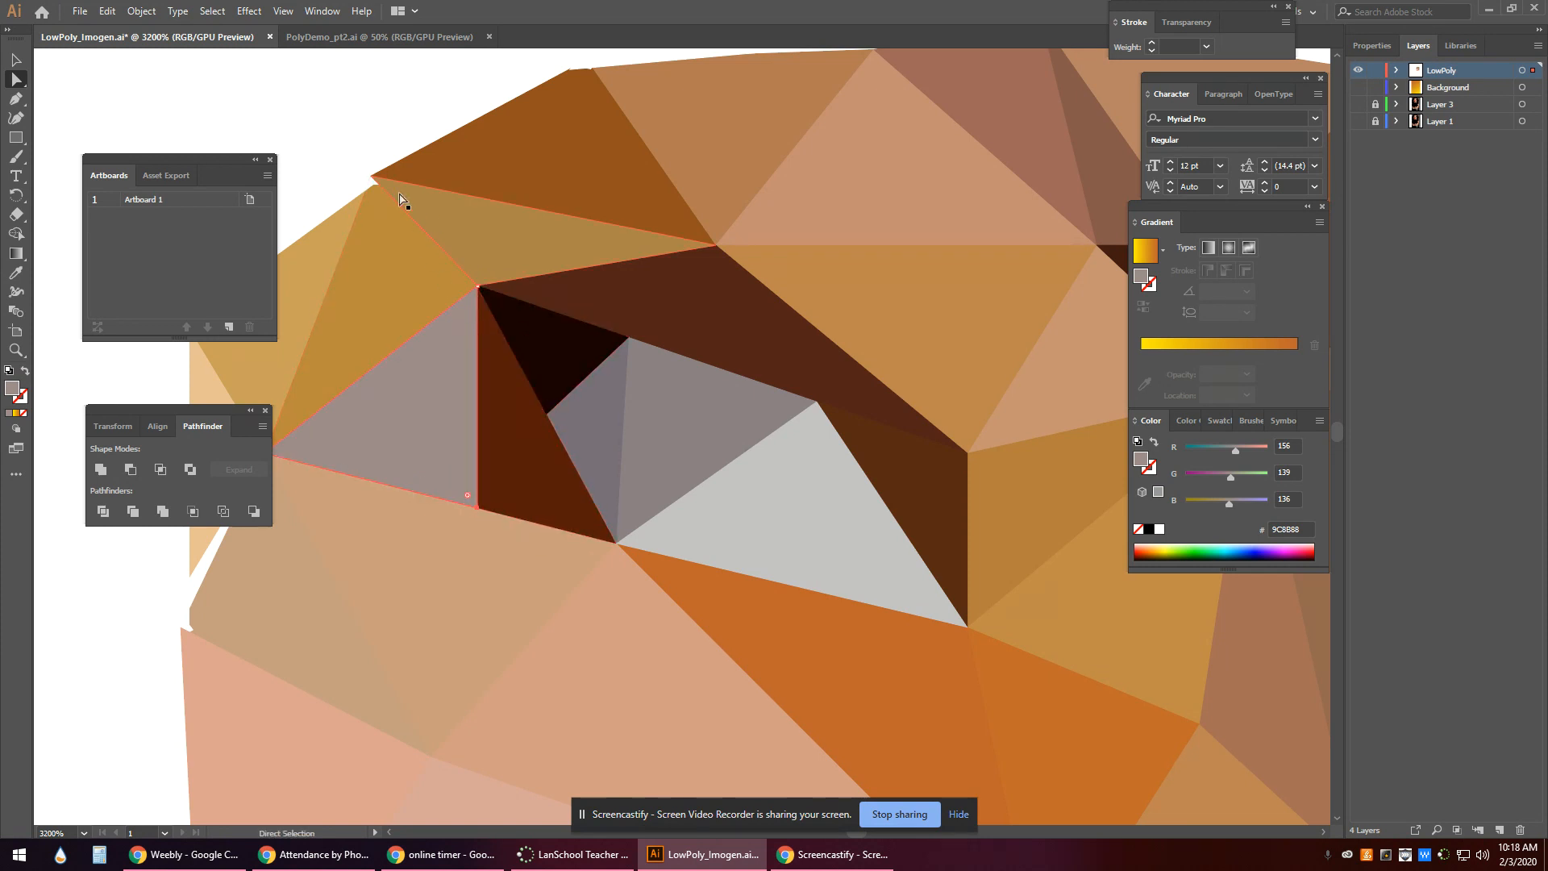
Extend the bottom corner of the pale tan triangle at the eye's outer edge down to the pink cheek triangle's top corner.
key("space")
left_click_drag(924, 622, 1088, 516)
left_click(427, 394)
left_click(379, 486)
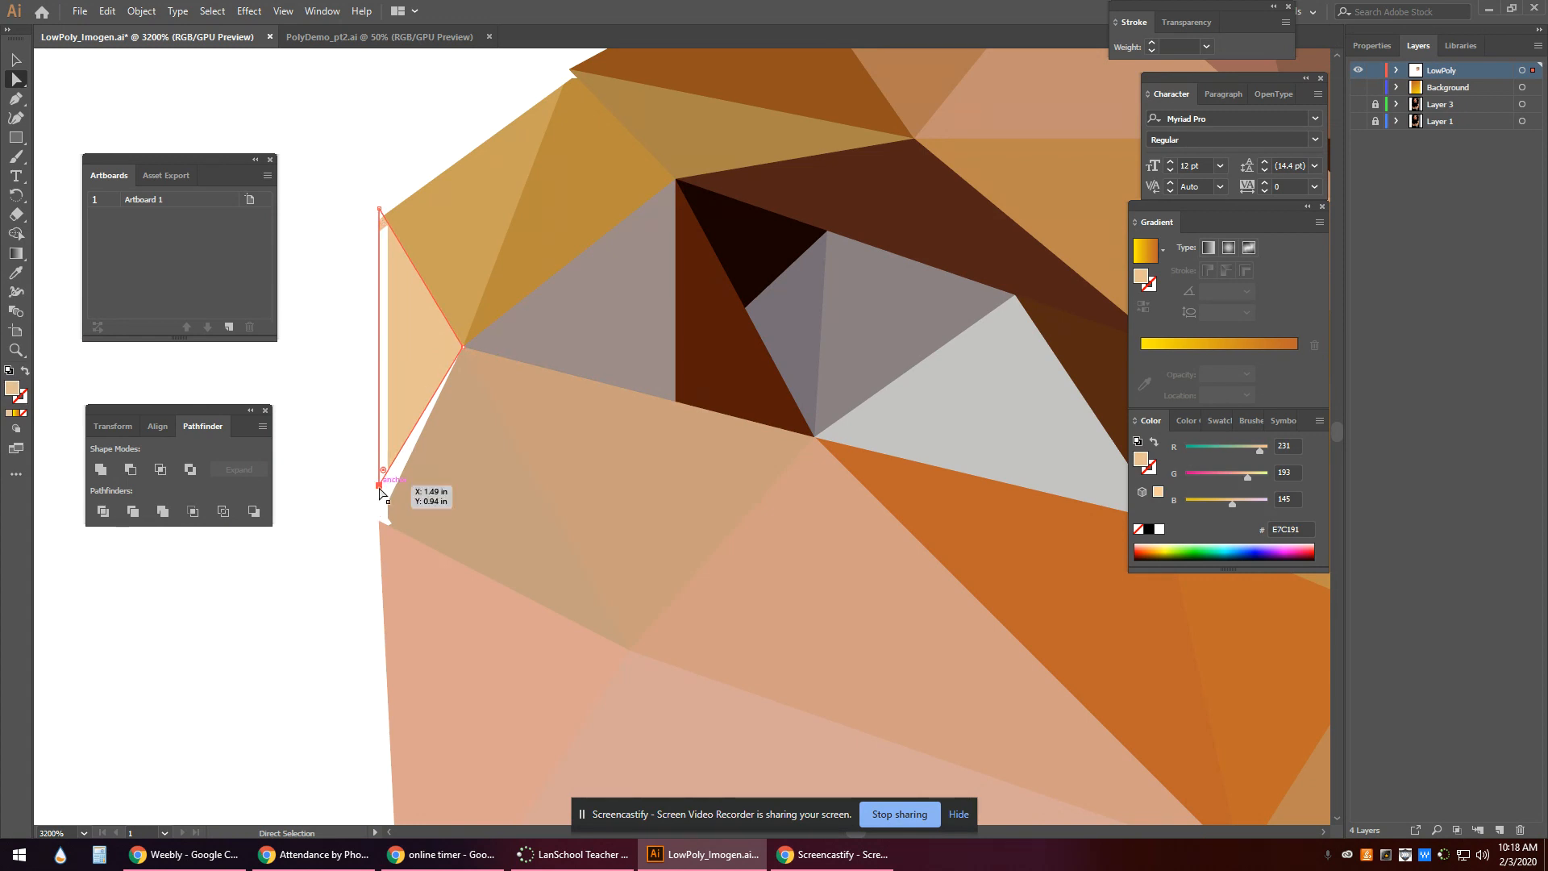
left_click_drag(380, 489, 380, 521)
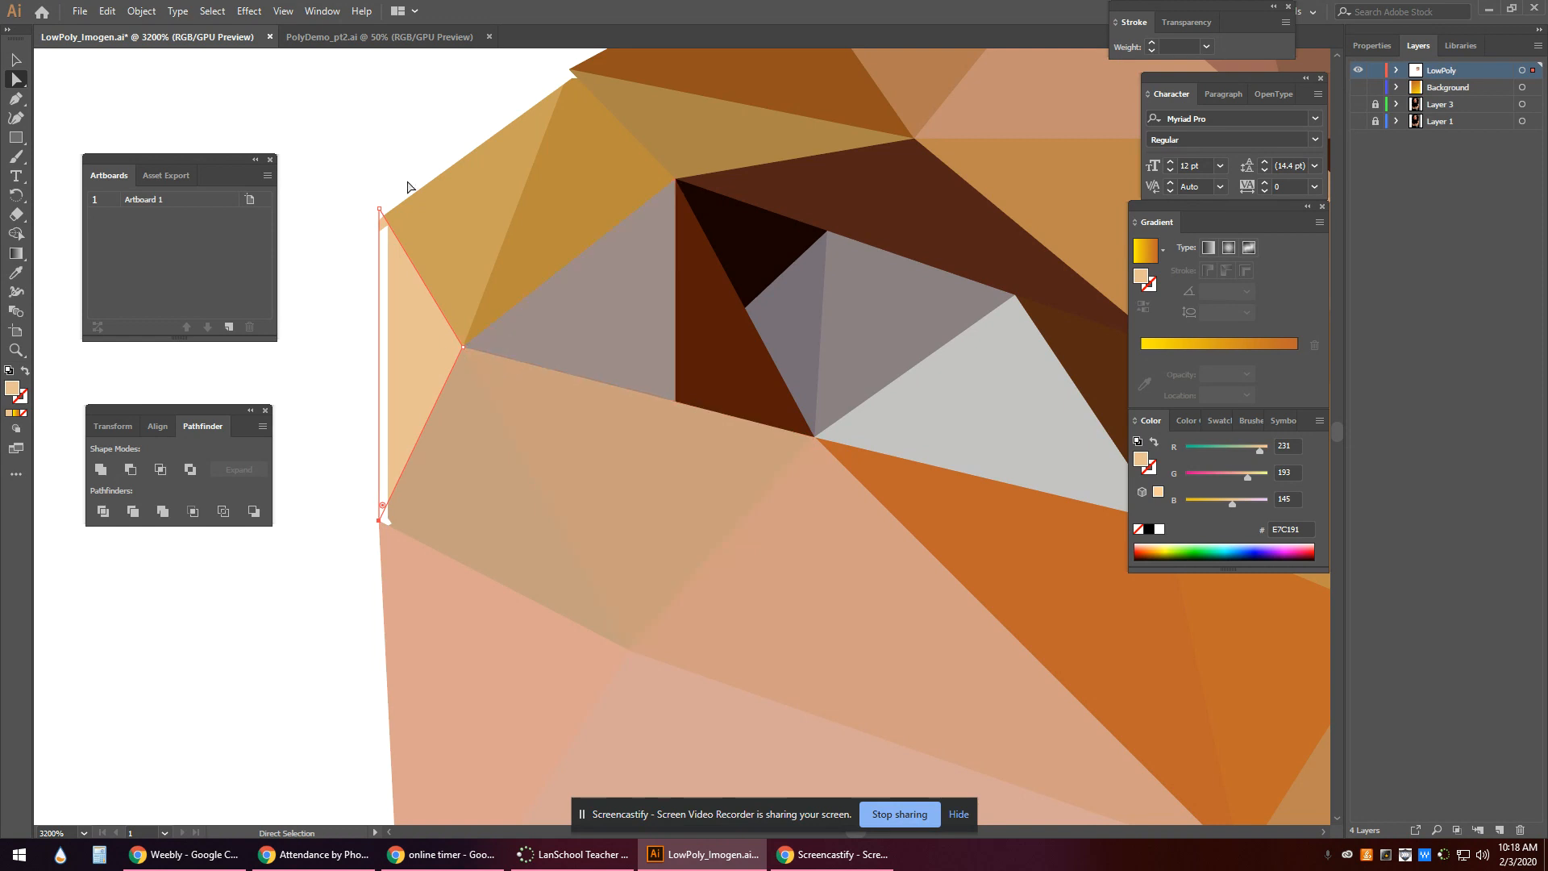
key("ctrl+minus")
key("ctrl+minus")
key("ctrl+minus")
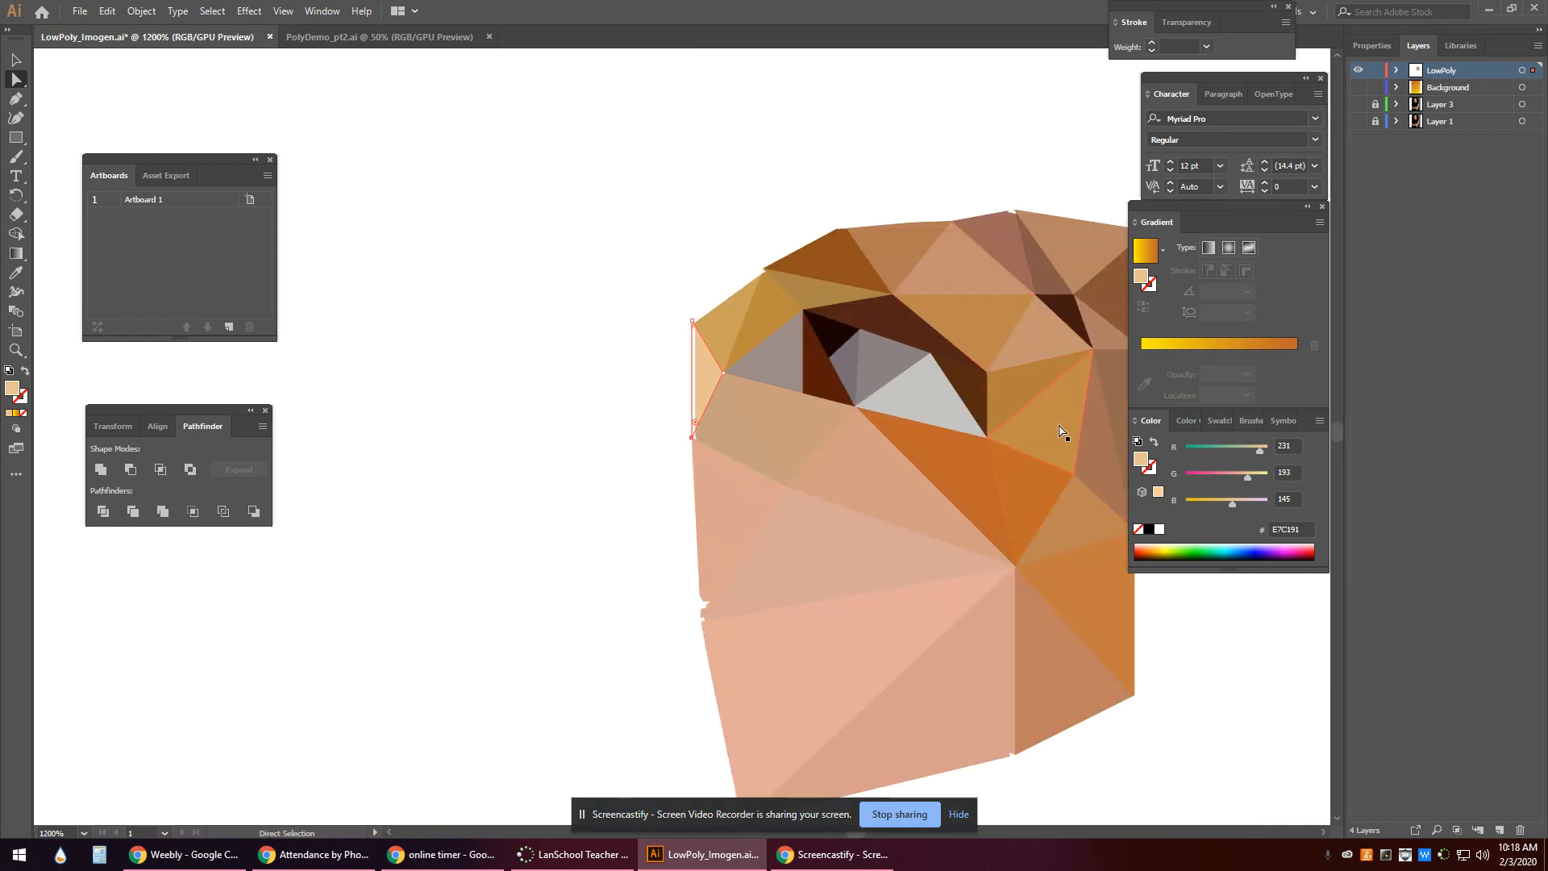
scroll(1060, 431, "right", 5)
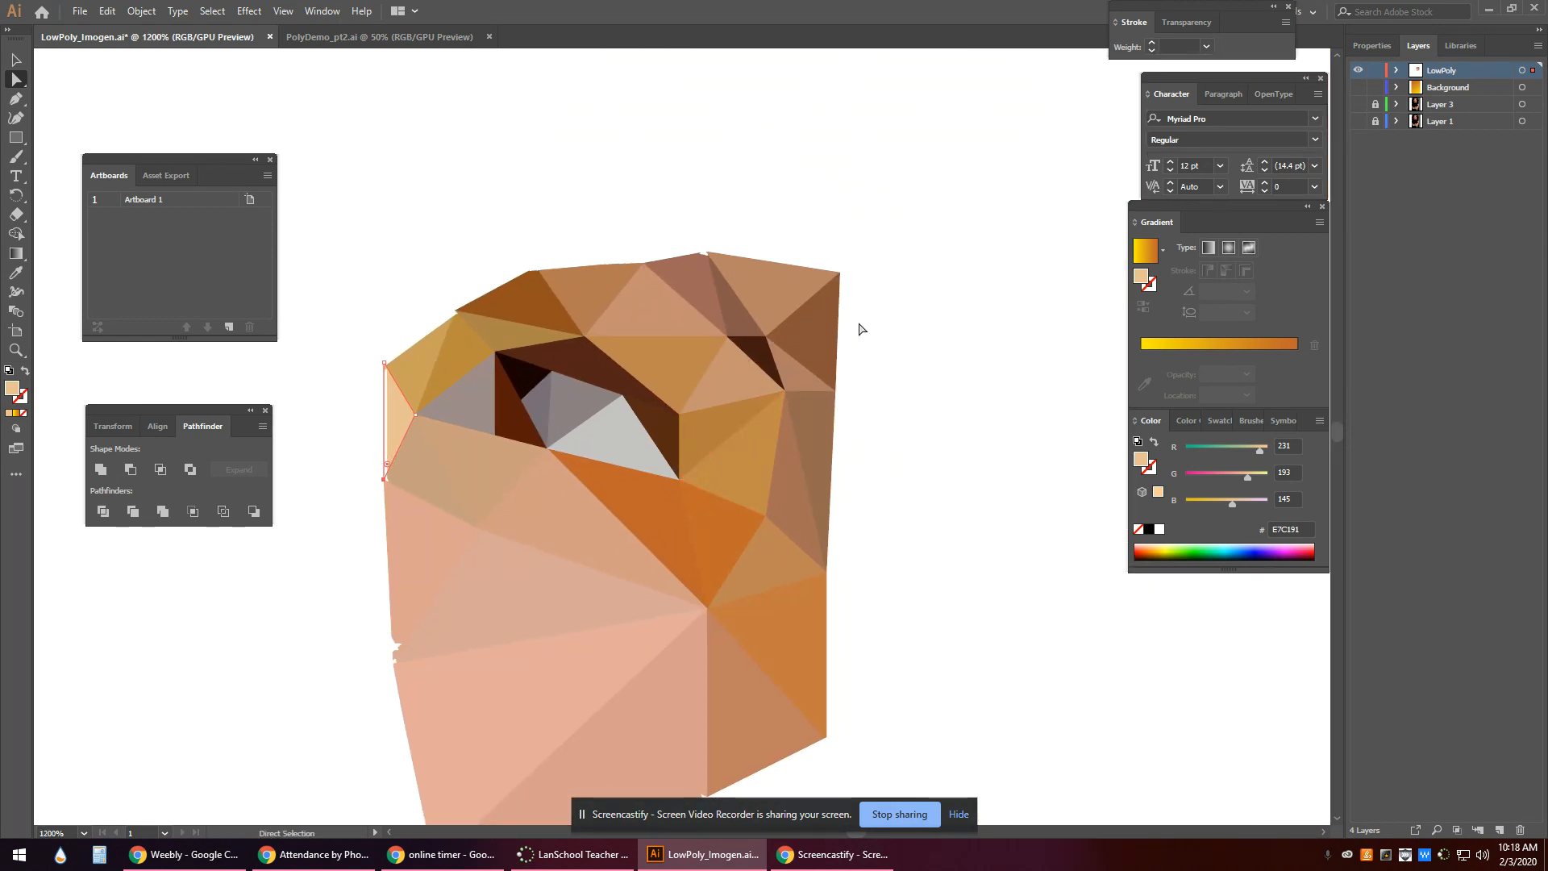